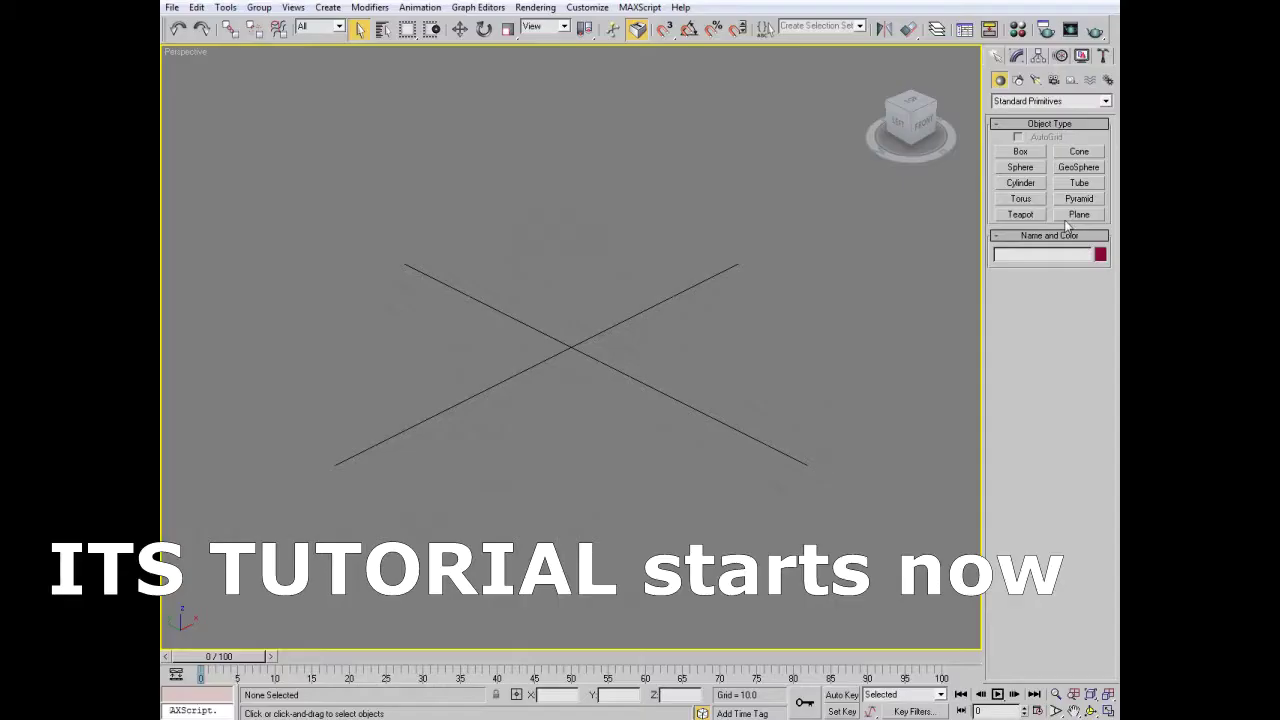
- Draw a large ground plane, then a box standing on it in the Perspective viewport
left_click_drag(563, 171, 560, 640)
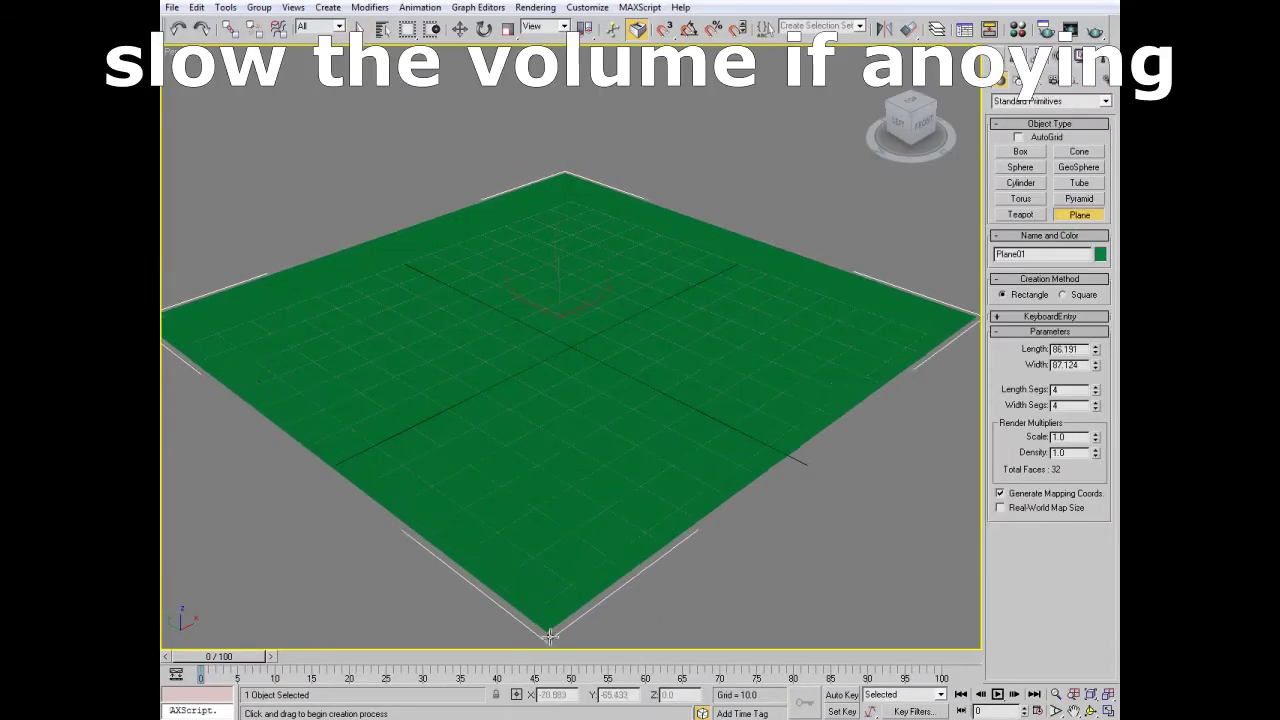
right_click(609, 514)
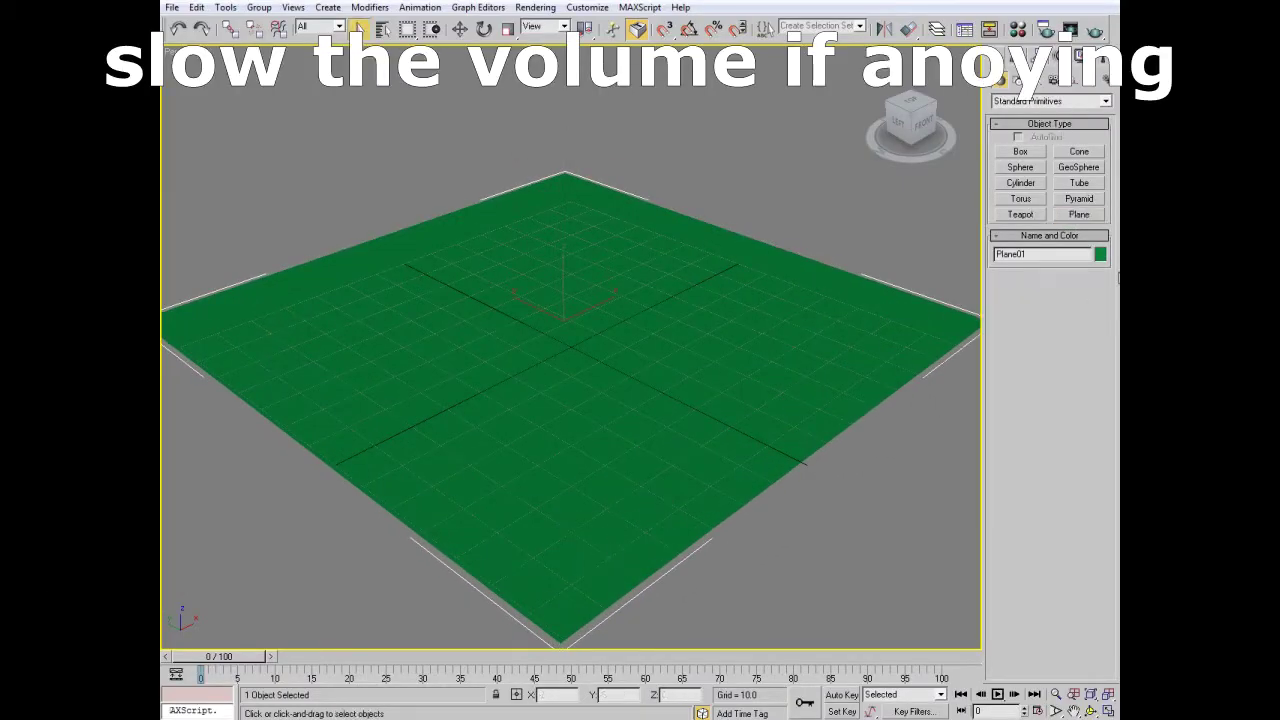
left_click(1020, 151)
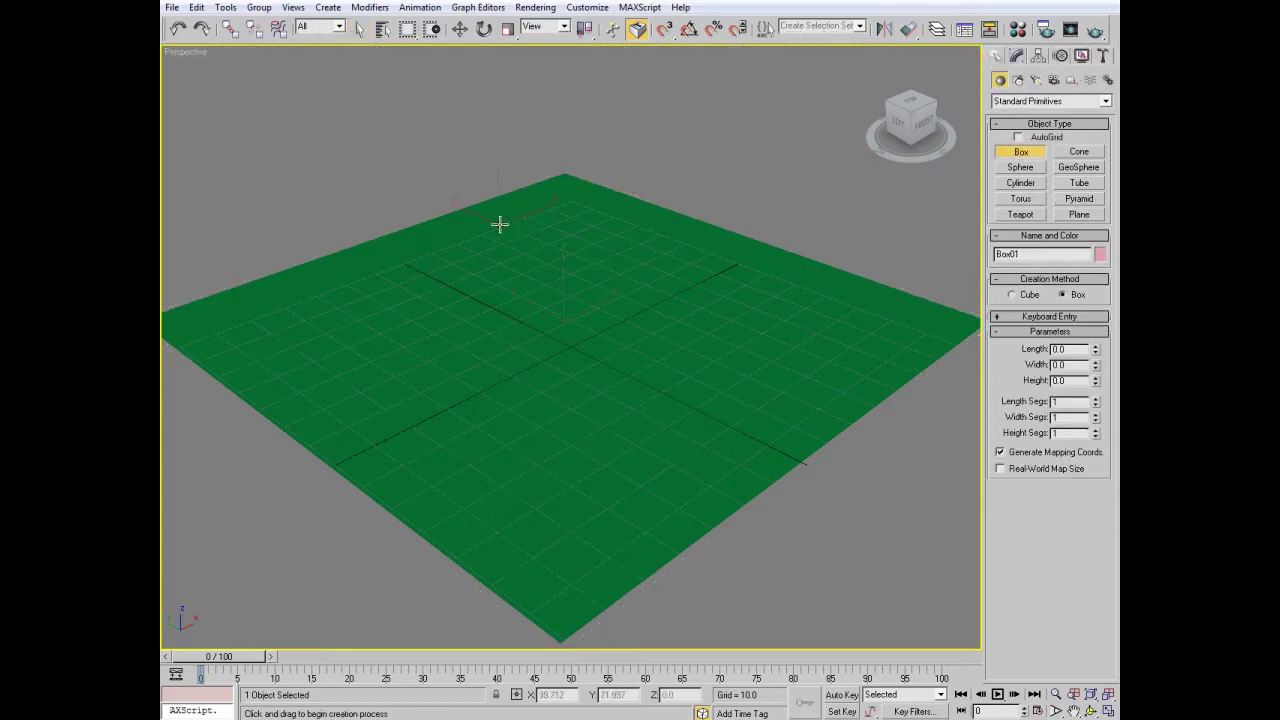
left_click_drag(500, 225, 612, 421)
right_click(622, 313)
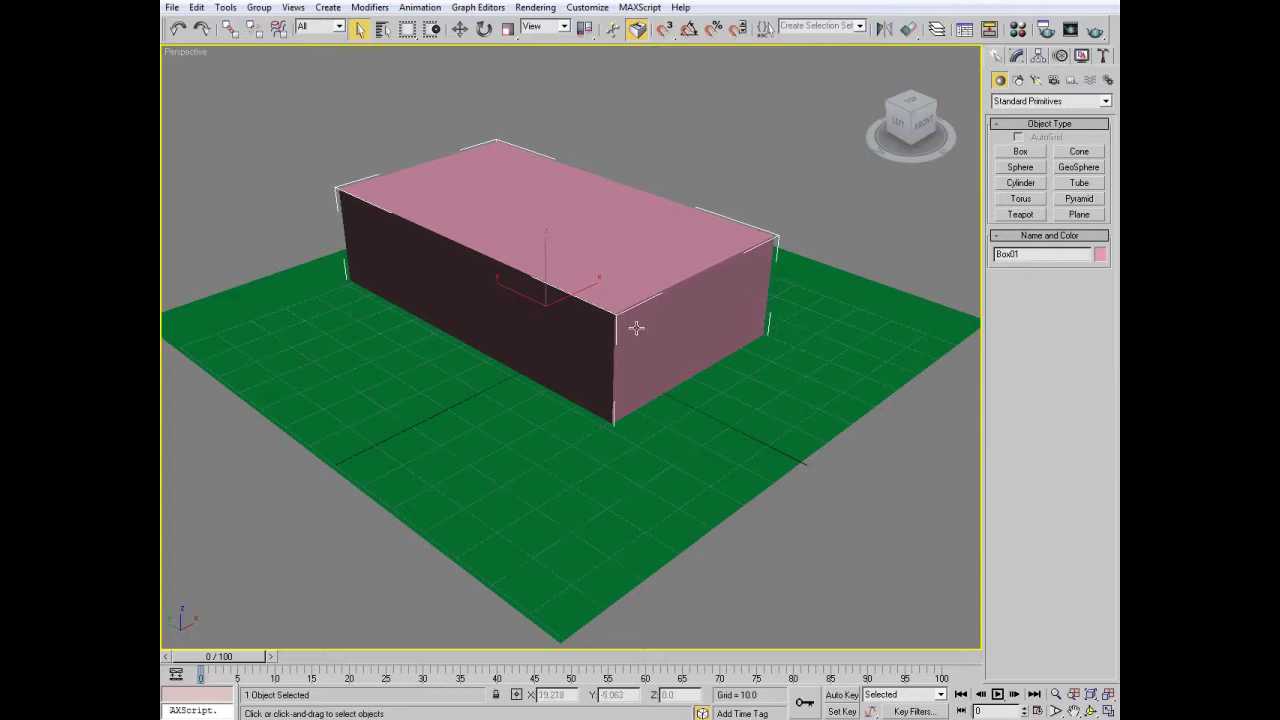
- Add an Edit Poly modifier to Box01 and select all twelve of its edges
left_click(1015, 57)
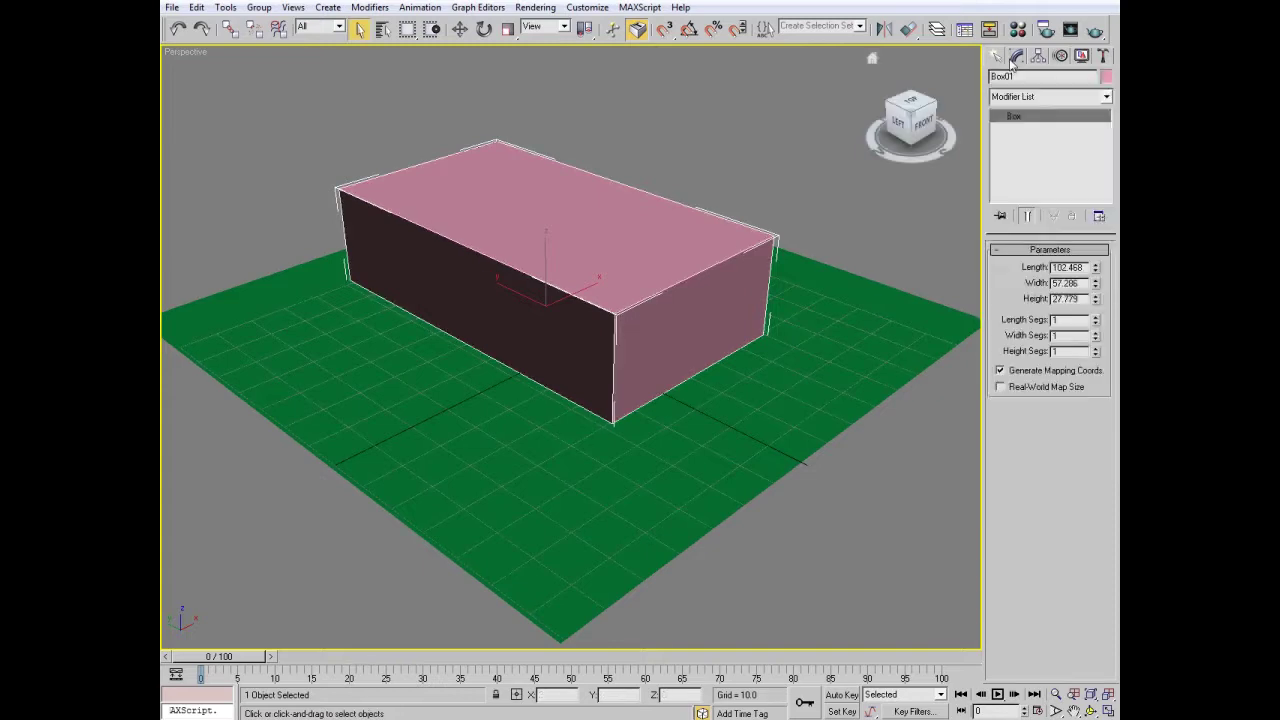
left_click(1025, 98)
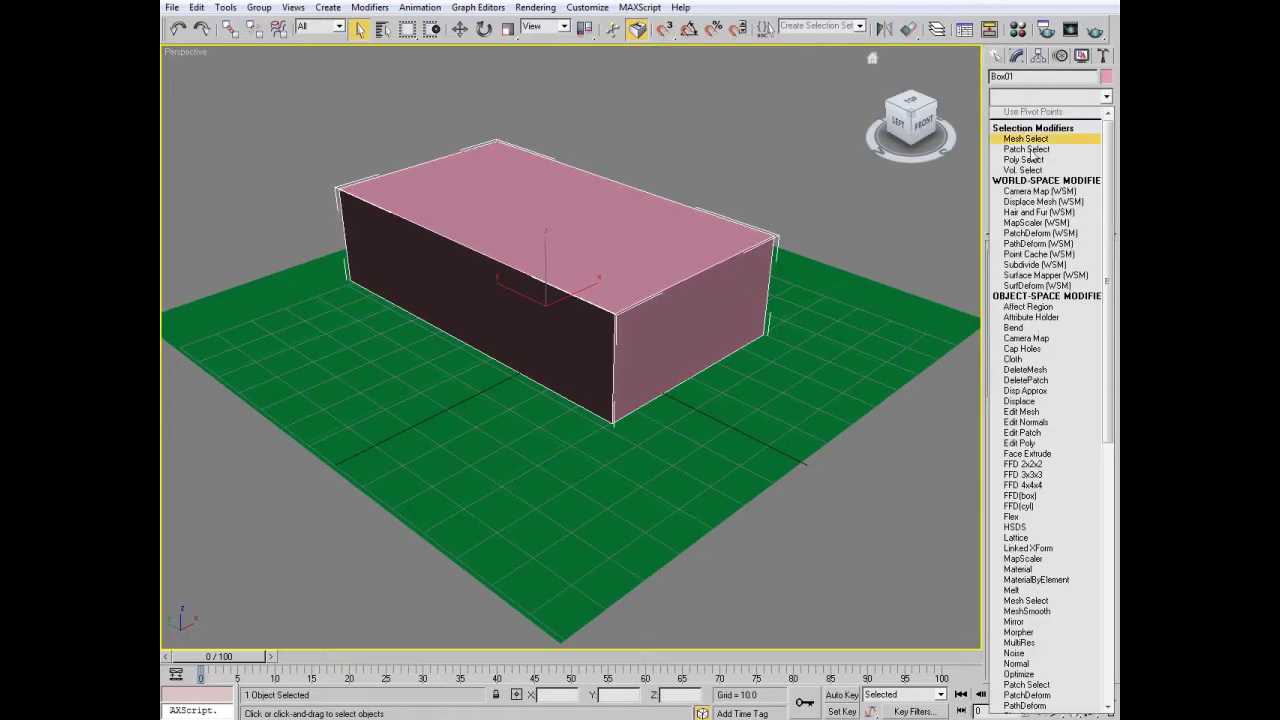
left_click(1030, 443)
left_click(1046, 366)
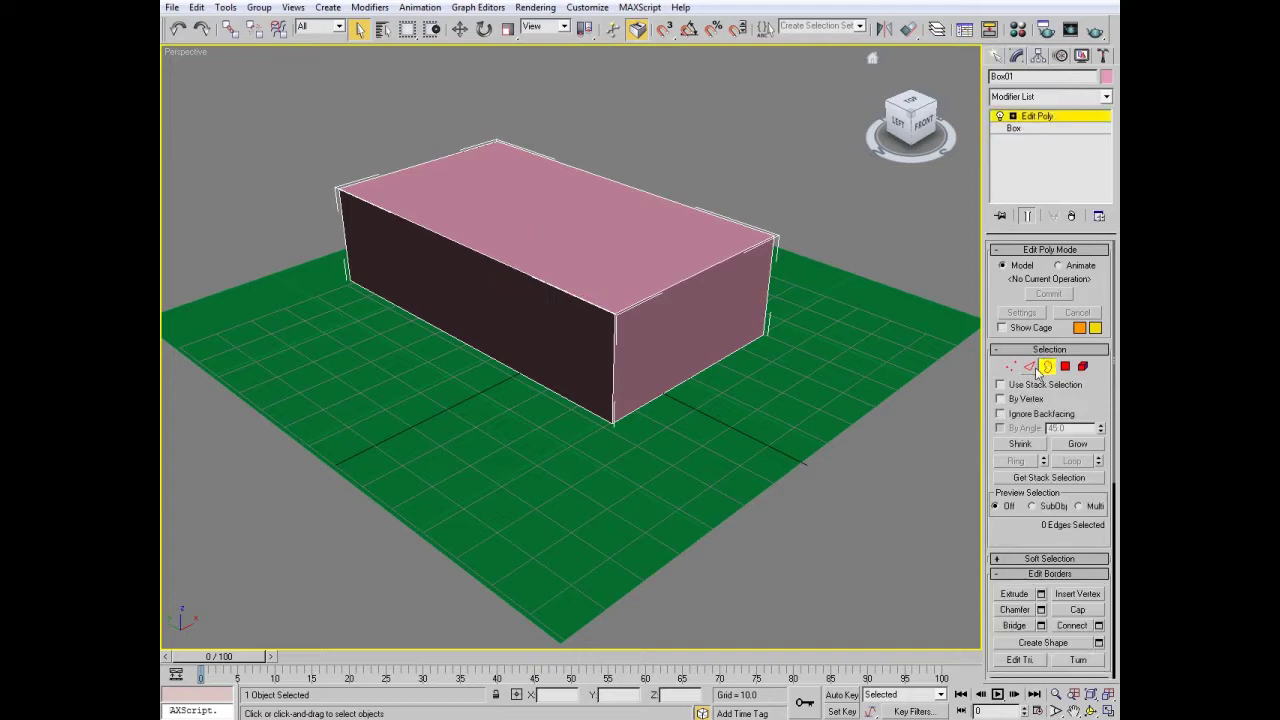
left_click(1027, 368)
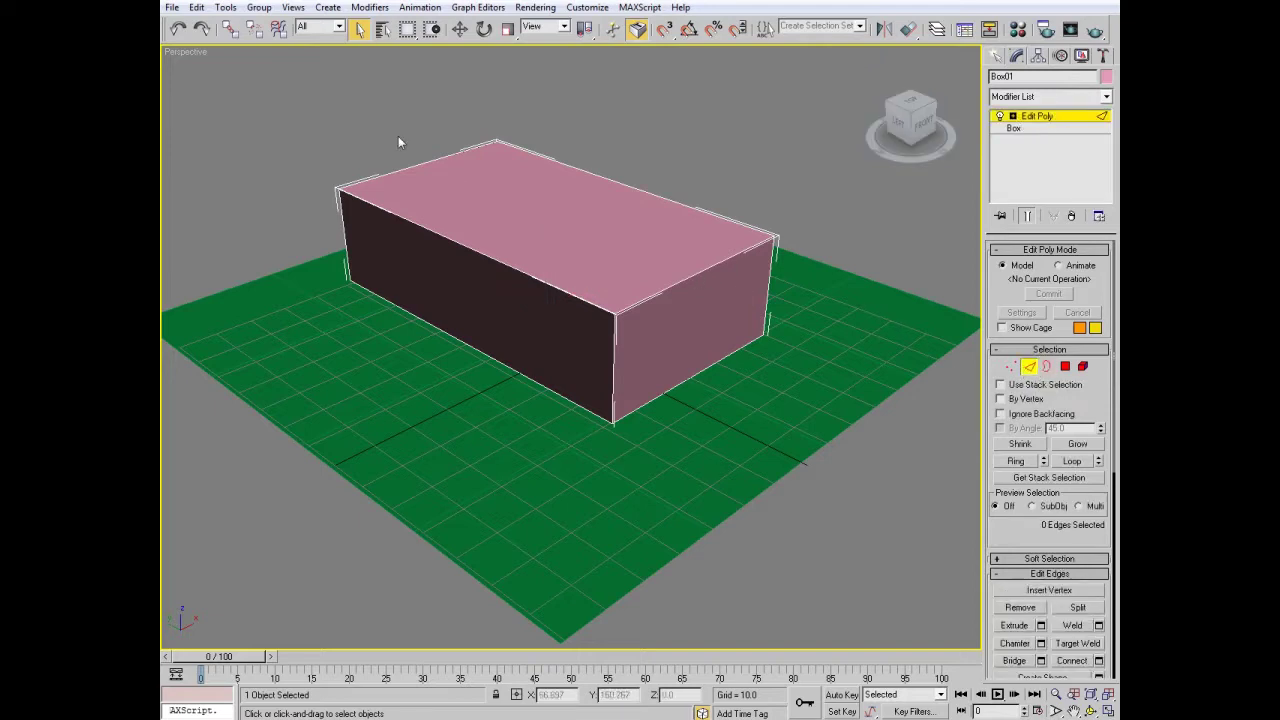
left_click_drag(290, 99, 794, 524)
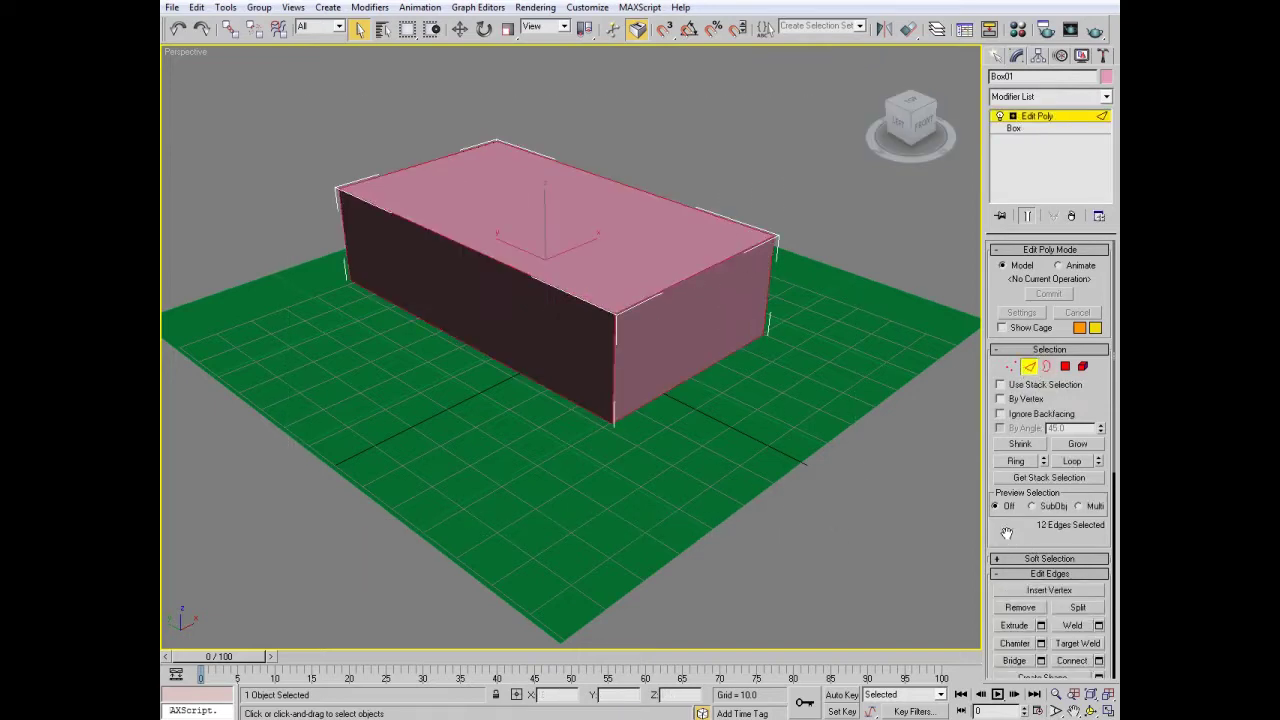
left_click_drag(1007, 533, 1021, 396)
- Chamfer the selected edges to bevel the box's corners
left_click(1030, 509)
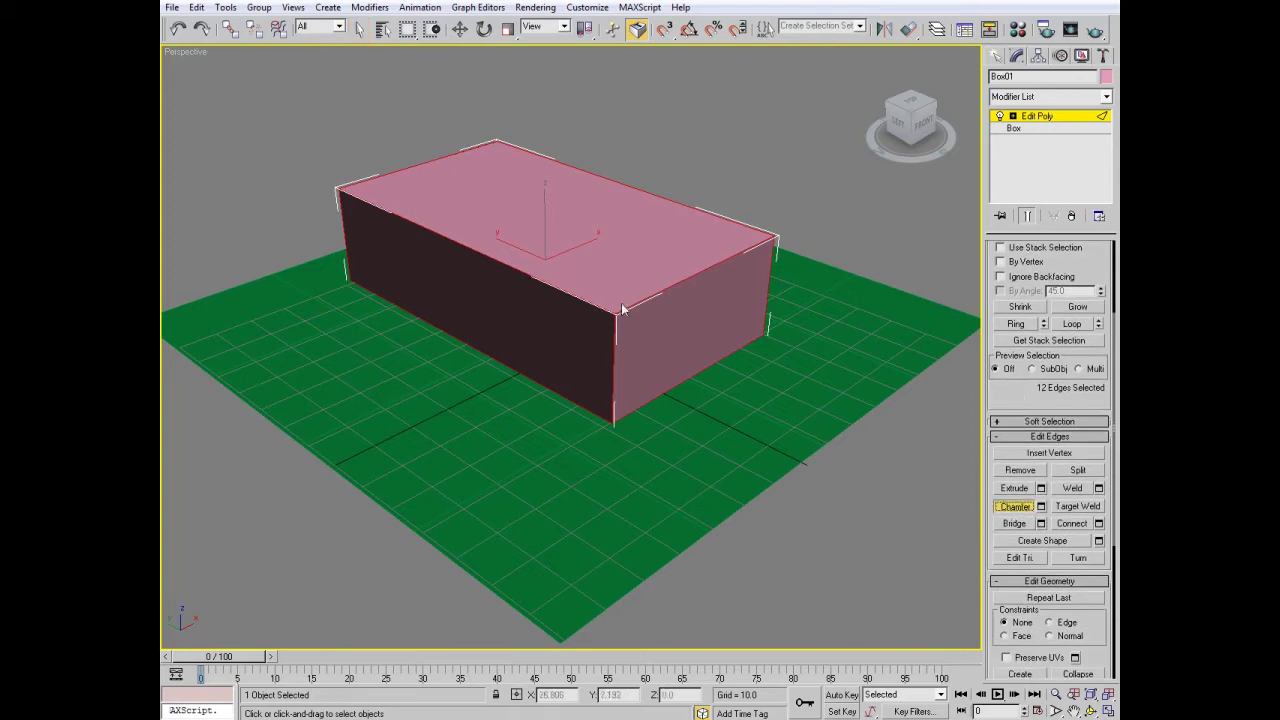
left_click_drag(622, 310, 625, 338)
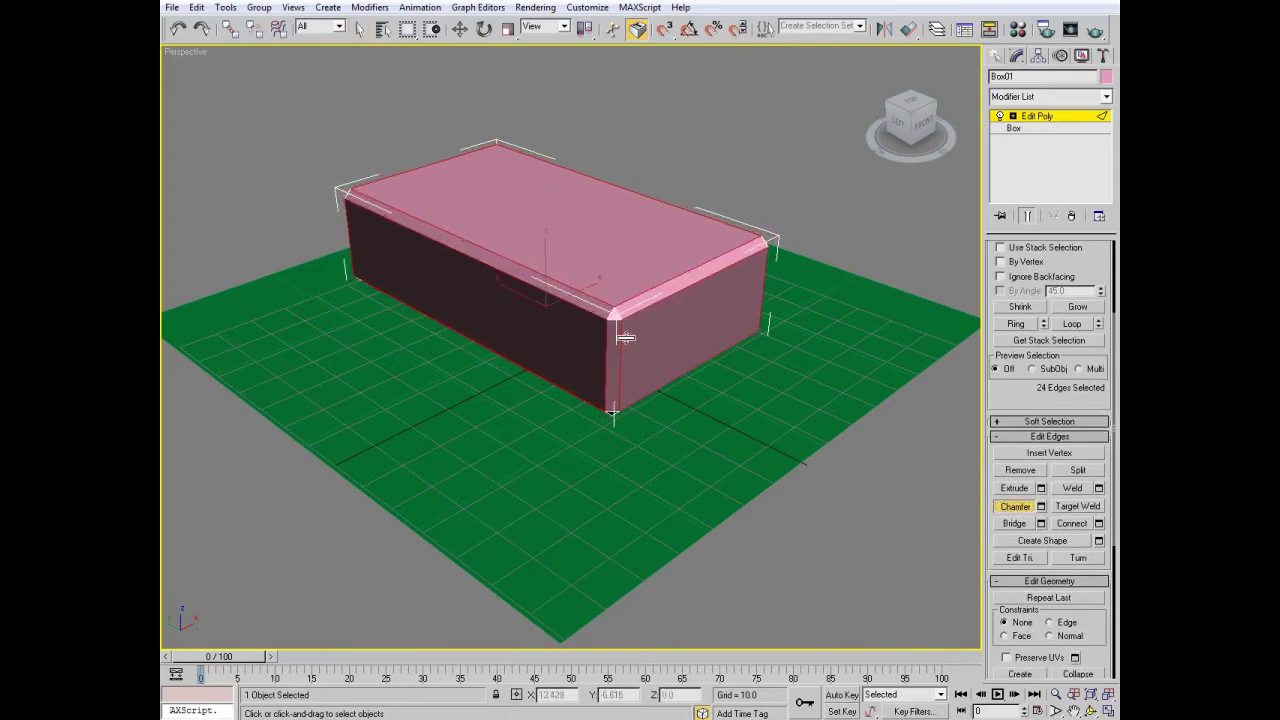
scroll(625, 340, "up", 2)
scroll(627, 355, "up", 2)
right_click(476, 230)
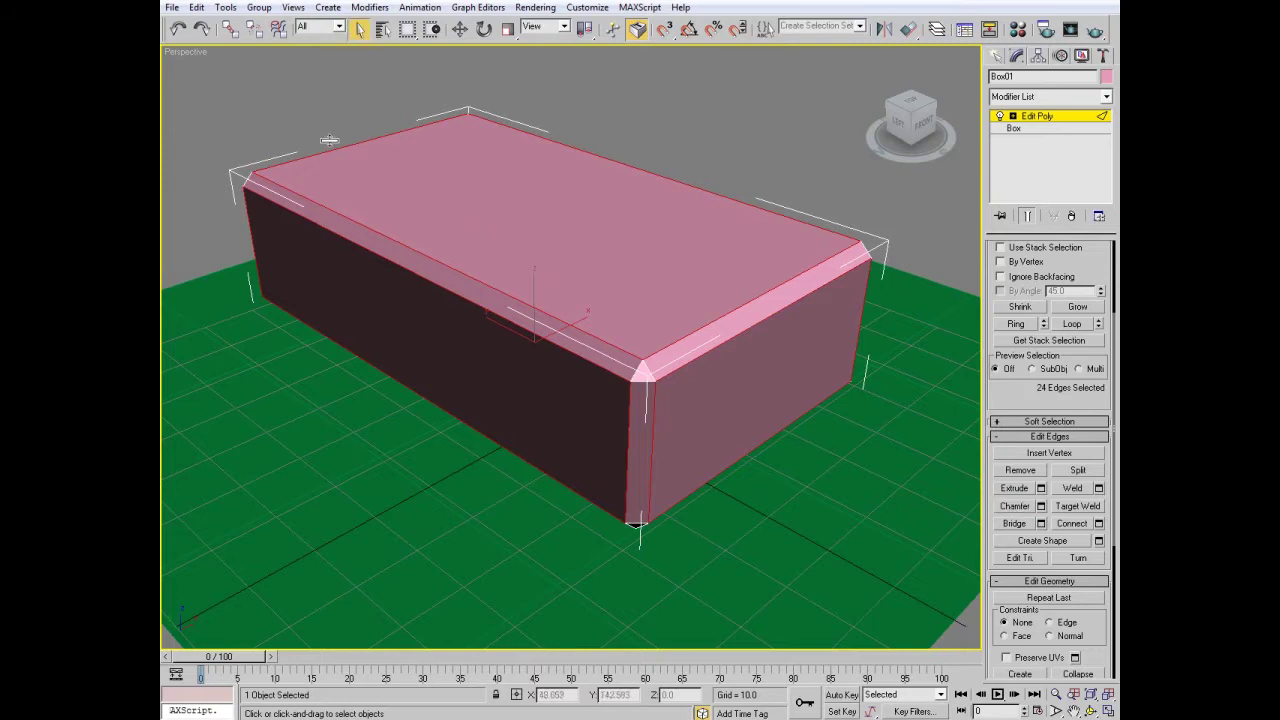
- Reselect every edge and chamfer them again for rounder corners, then return to object level
left_click(251, 118)
left_click_drag(228, 84, 952, 594)
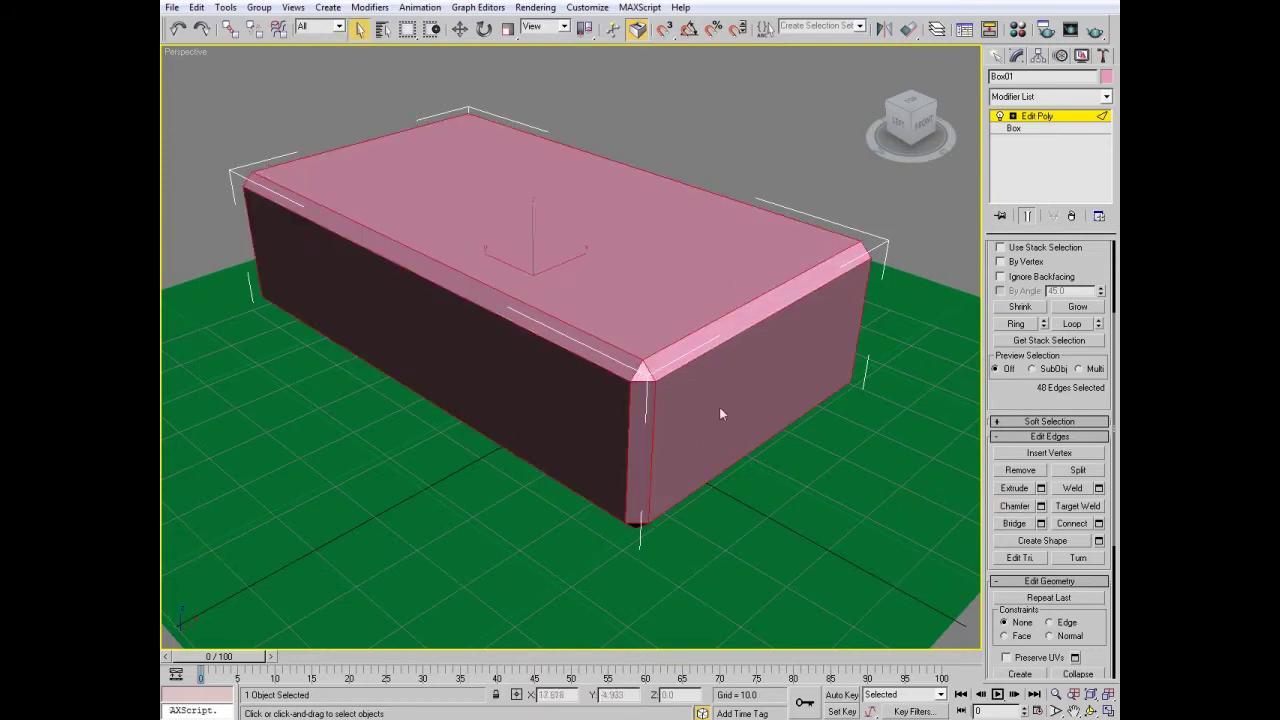
left_click(1014, 506)
left_click_drag(650, 373, 652, 367)
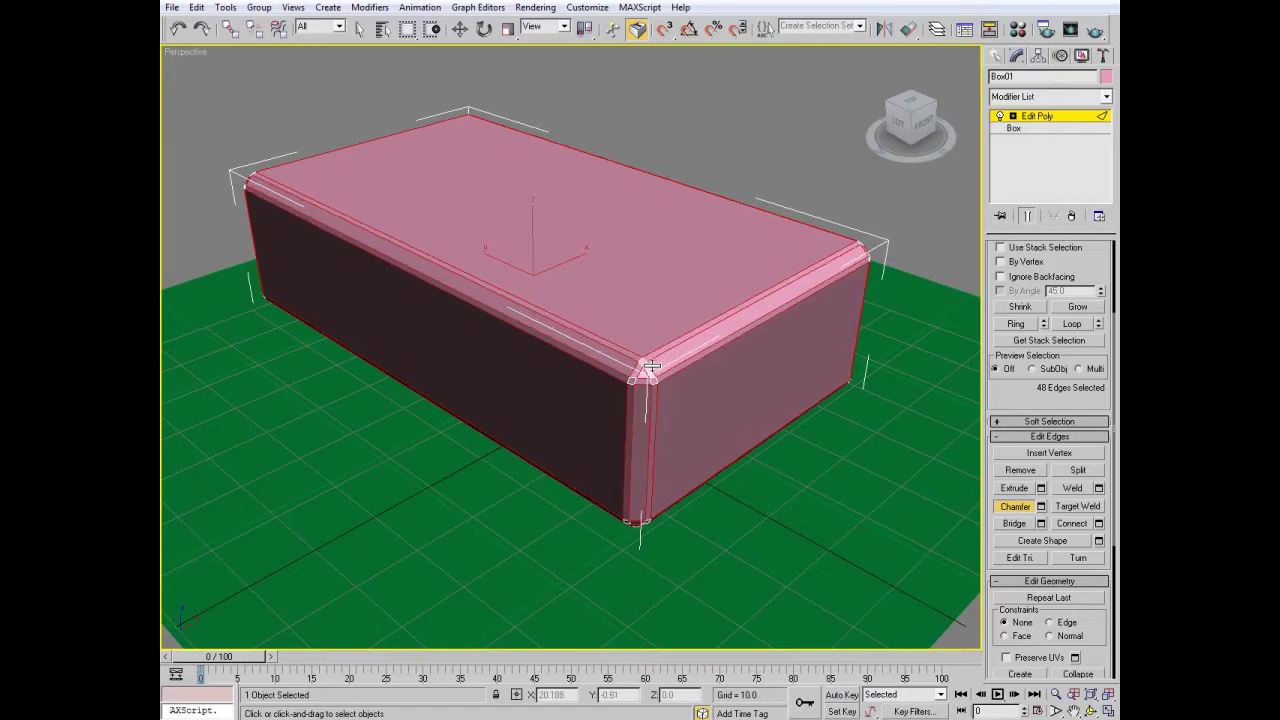
right_click(762, 337)
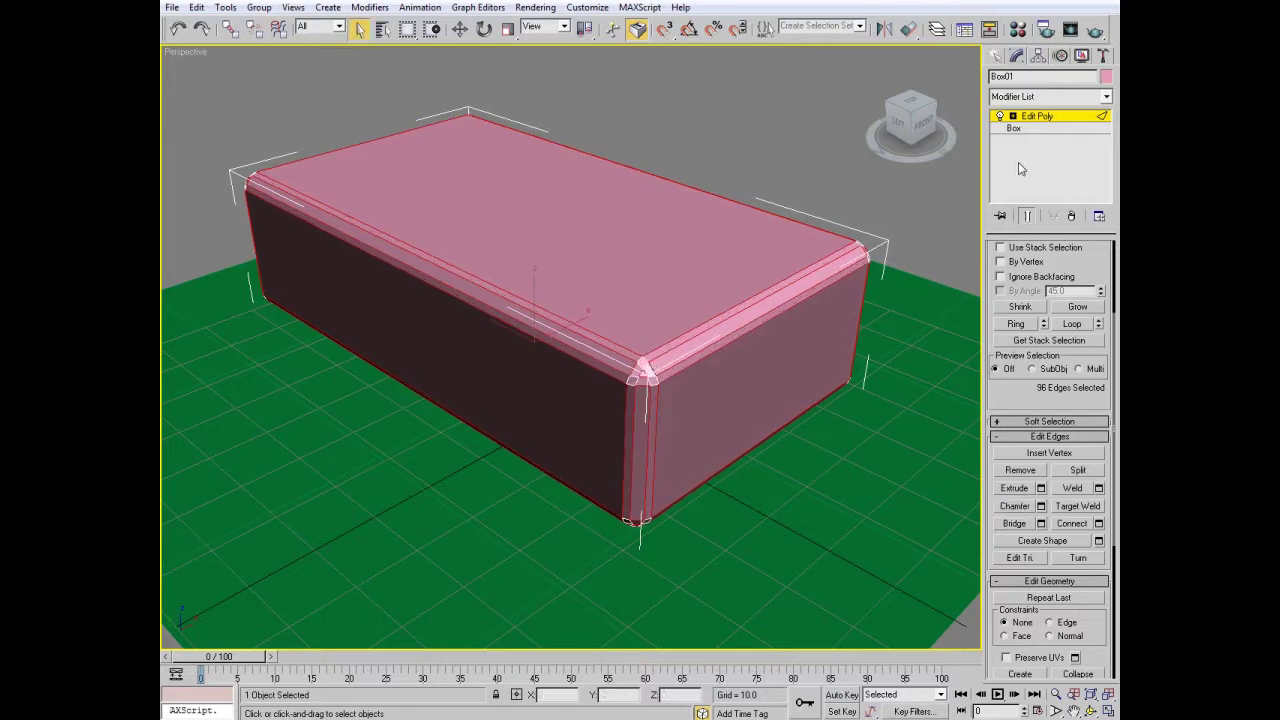
left_click(1033, 118)
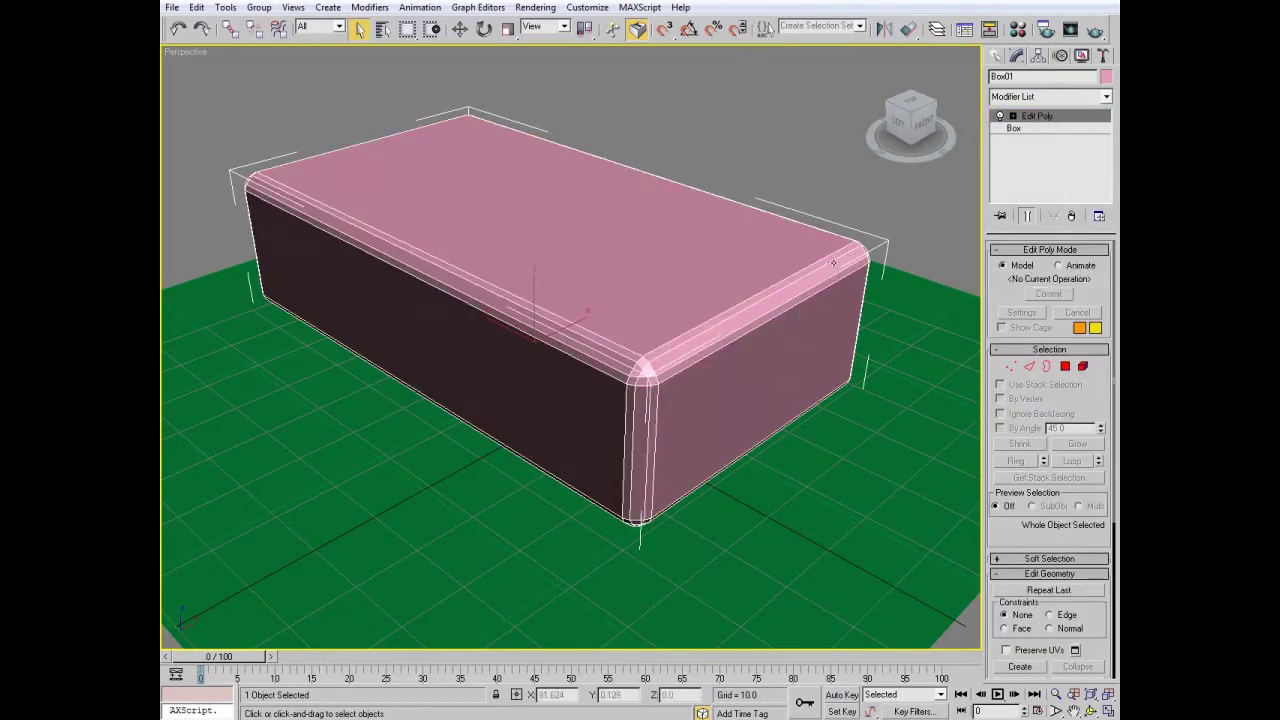
left_click(1074, 97)
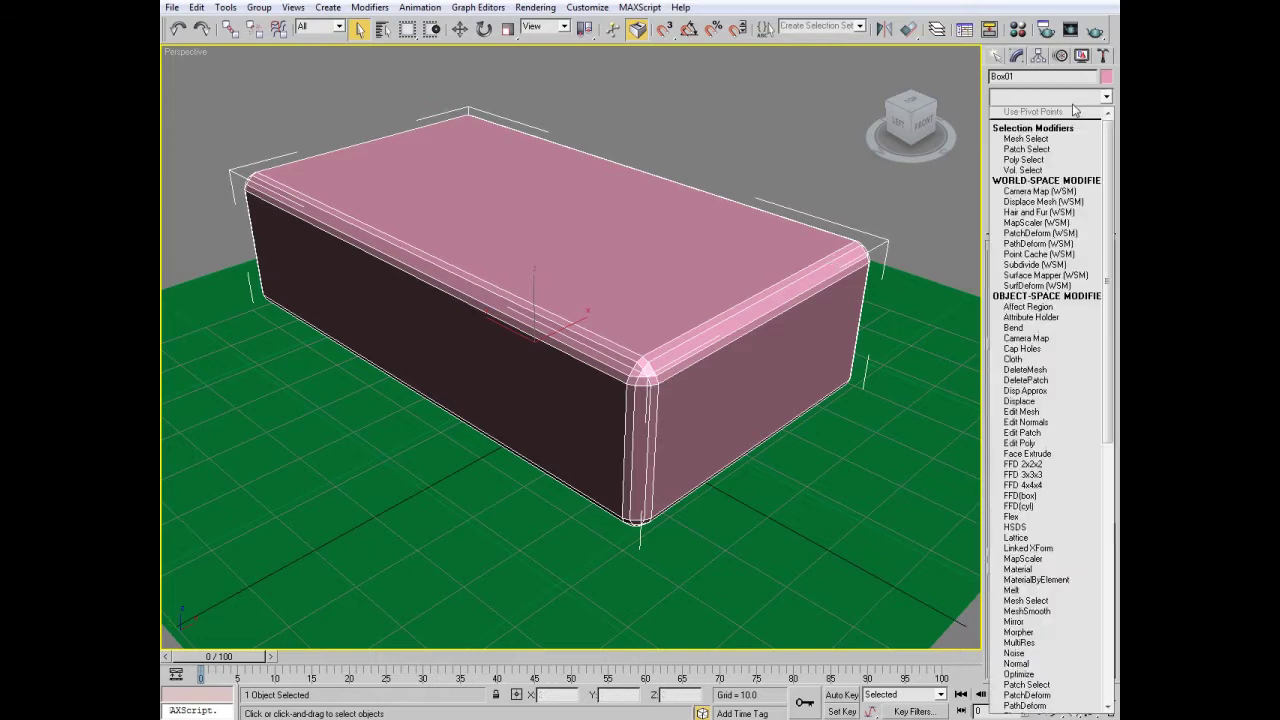
- Add MeshSmooth and a second Edit Poly modifier to Box01
left_click(1027, 611)
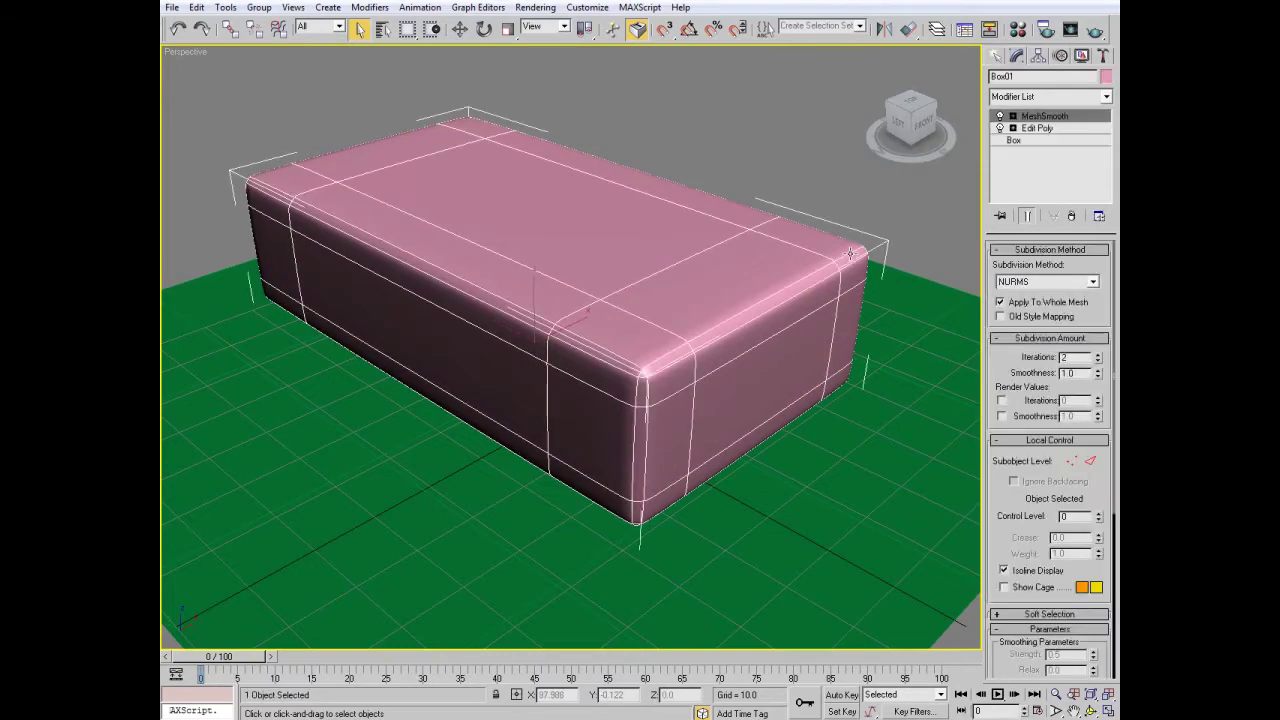
left_click(1105, 97)
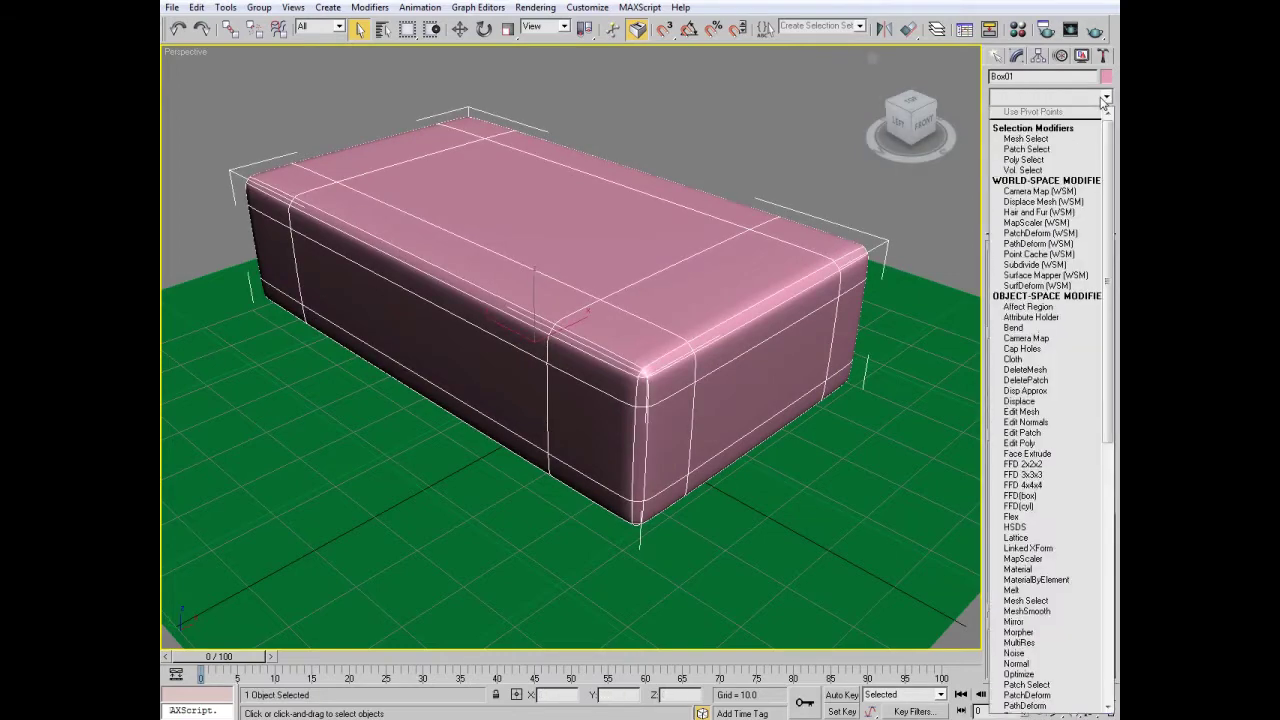
left_click(1020, 443)
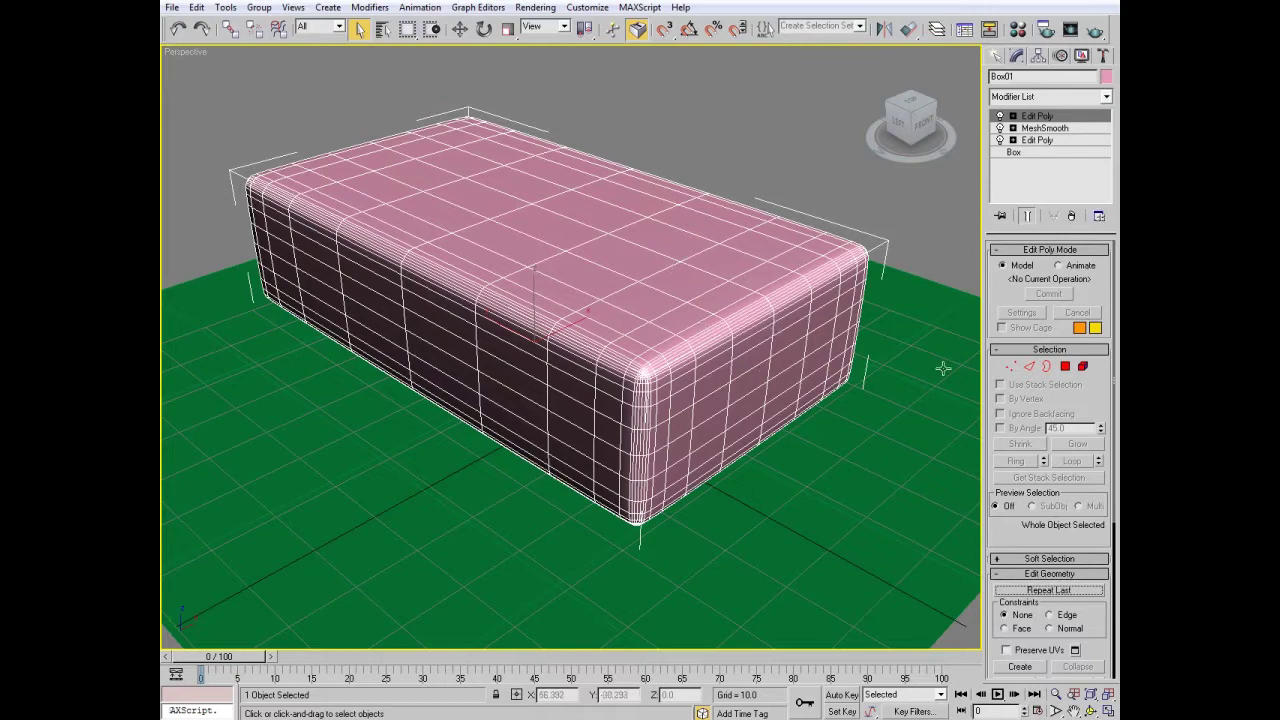
- Add a Noise modifier with strength 5.0 on each axis and lower its scale to 38
left_click(1068, 98)
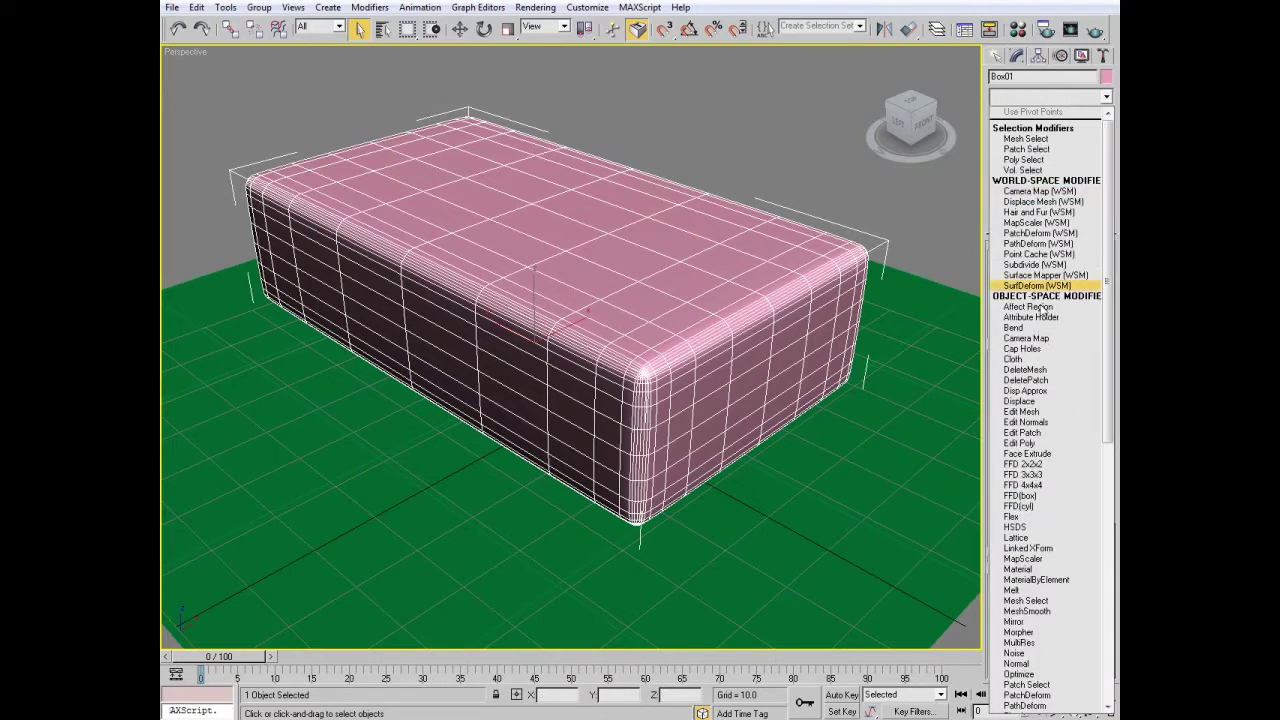
left_click(1015, 653)
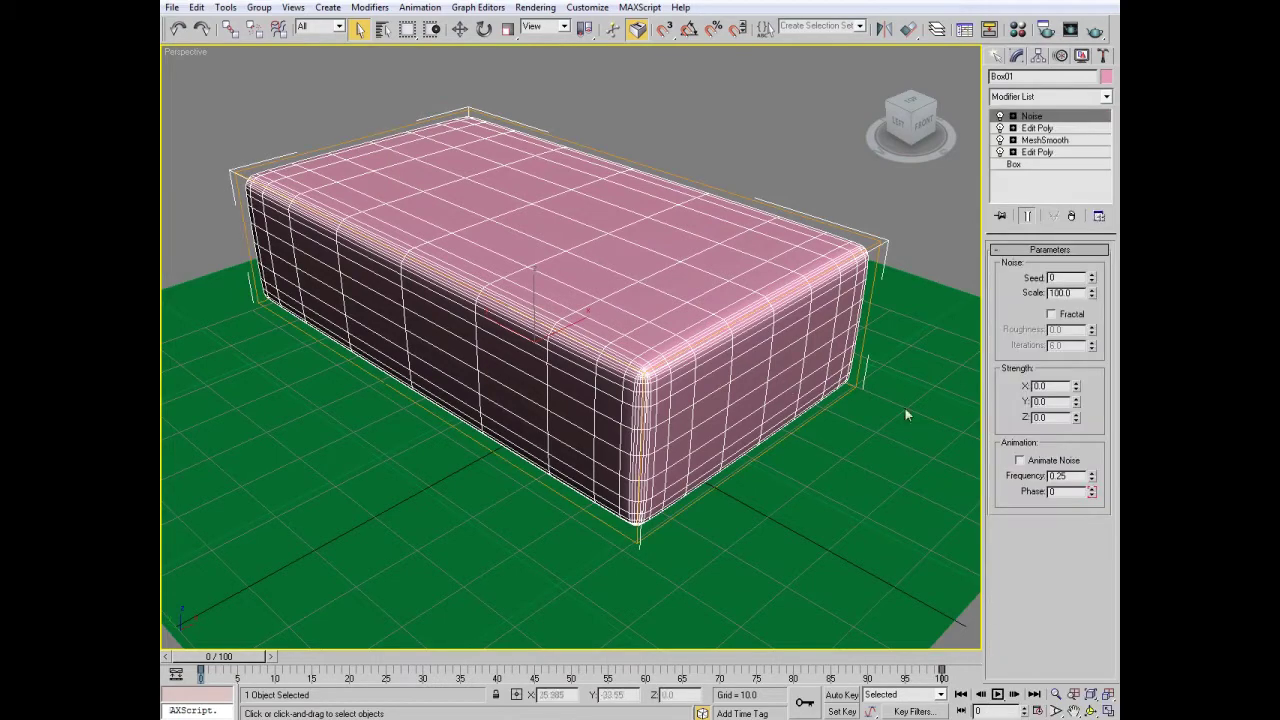
key("Tab")
type("5")
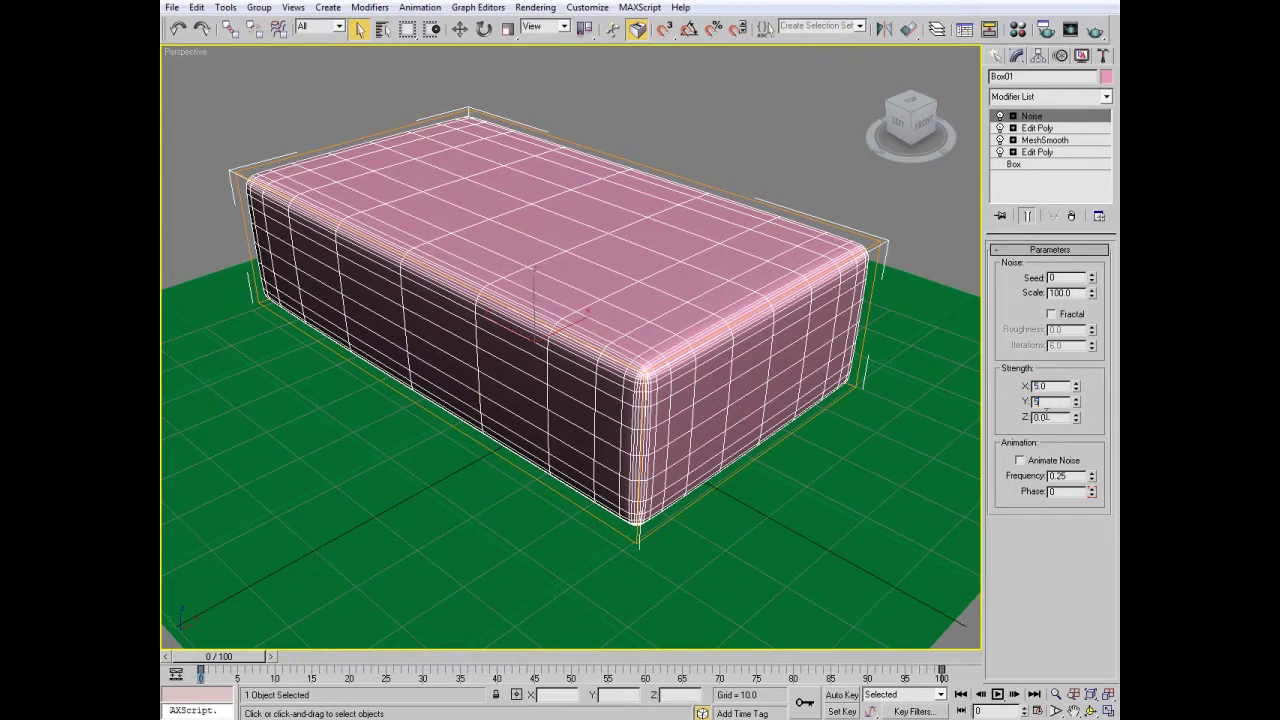
key("Tab")
type("5")
key("Tab")
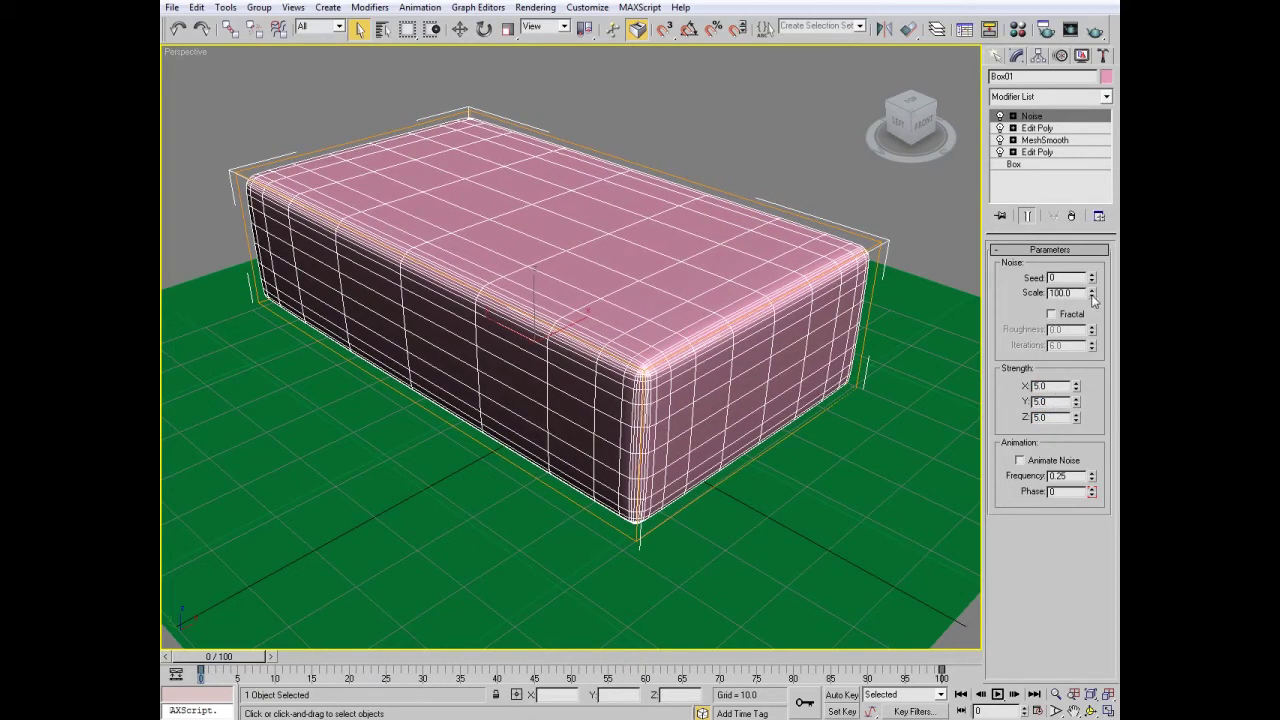
mouse_move(1092, 297)
left_mouse_down()
mouse_move(1095, 355)
mouse_move(1095, 341)
left_mouse_up()
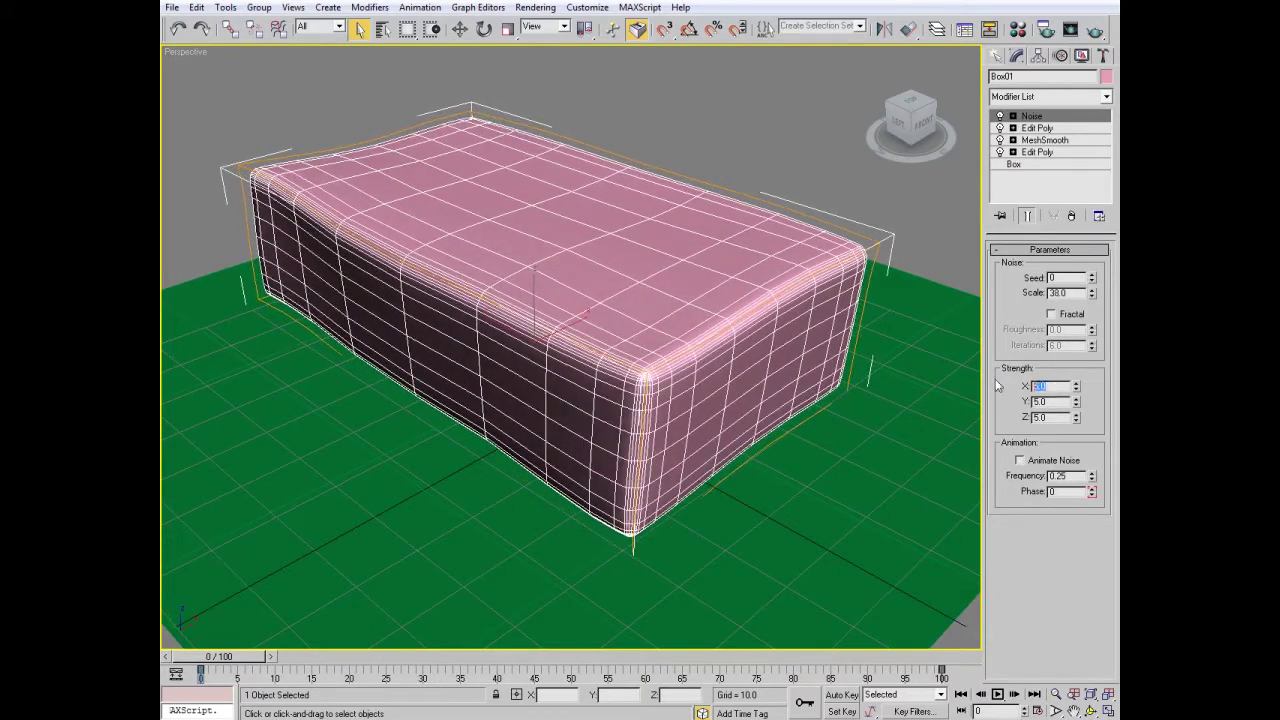
- Change the Noise strength to 2.0 on X, Y and Z, and switch to the Left view
type("2")
key("Tab")
type("2")
key("Tab")
type("2")
key("Return")
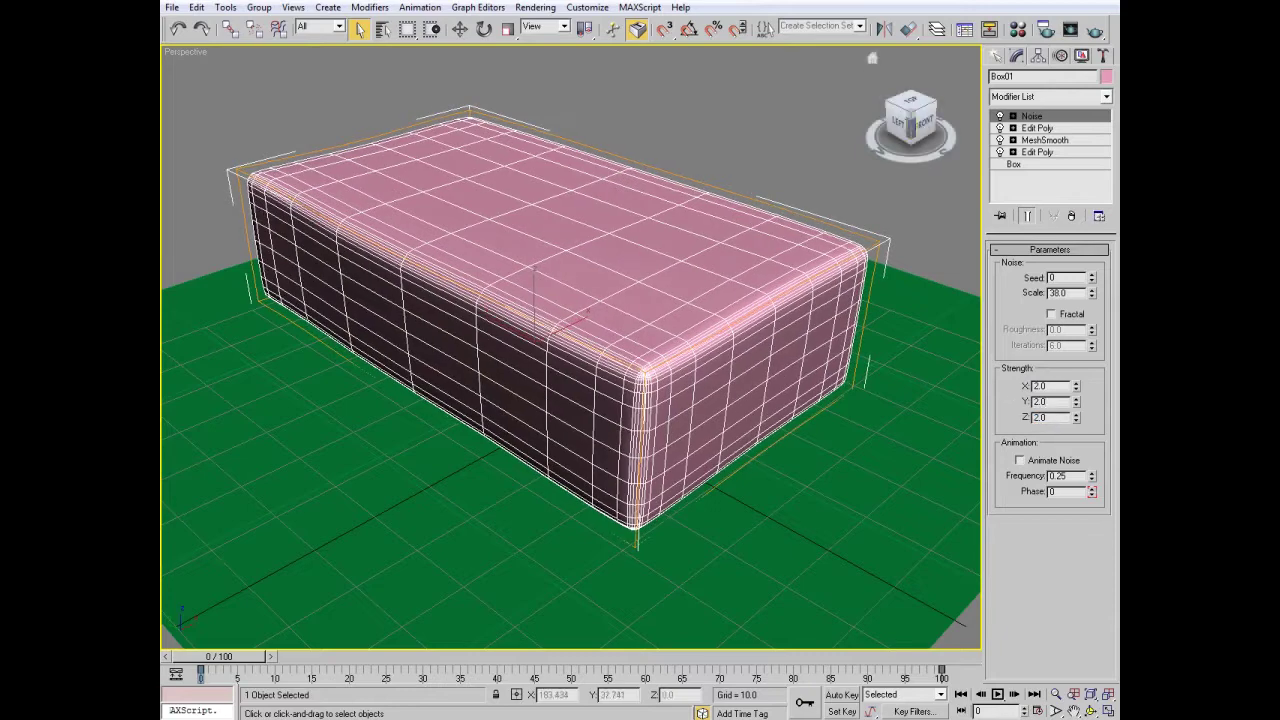
left_click(898, 121)
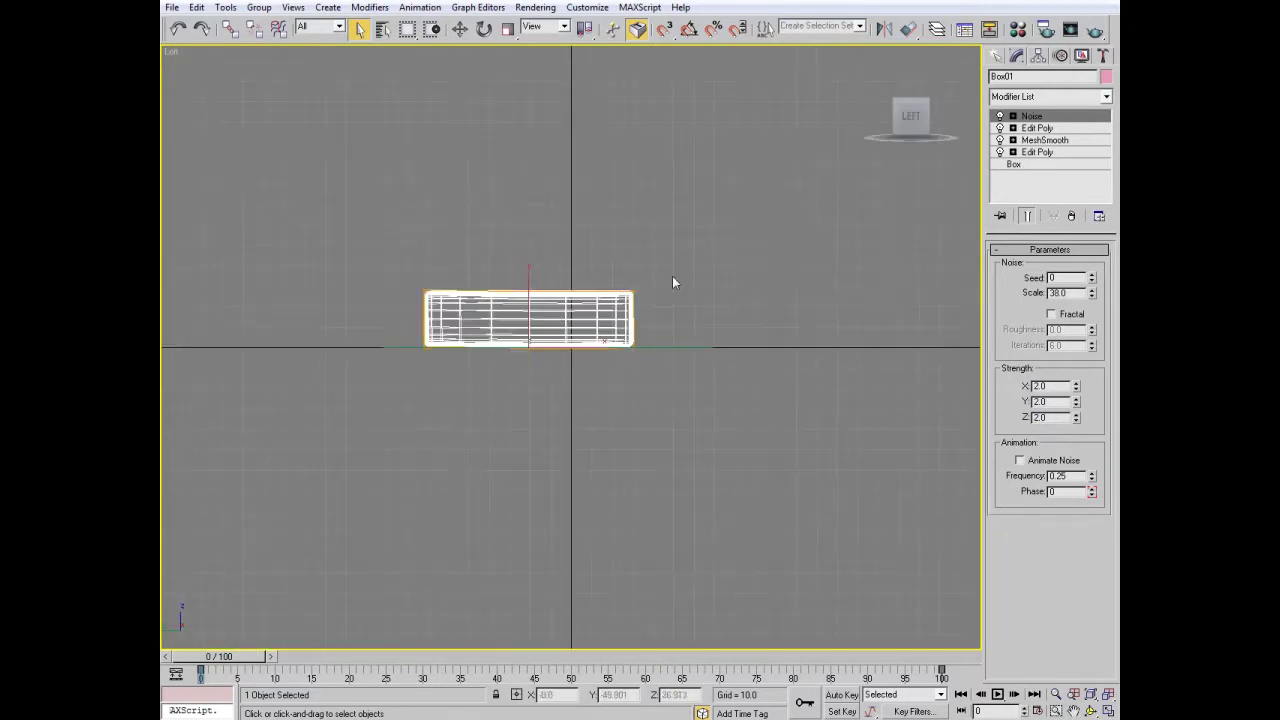
- In a smooth-shaded Left view, lower the Noise scale to 34.2, leaving Fractal off
key("F3")
scroll(670, 310, "up", 5)
scroll(690, 340, "up", 3)
middle_click_drag(711, 346, 726, 347)
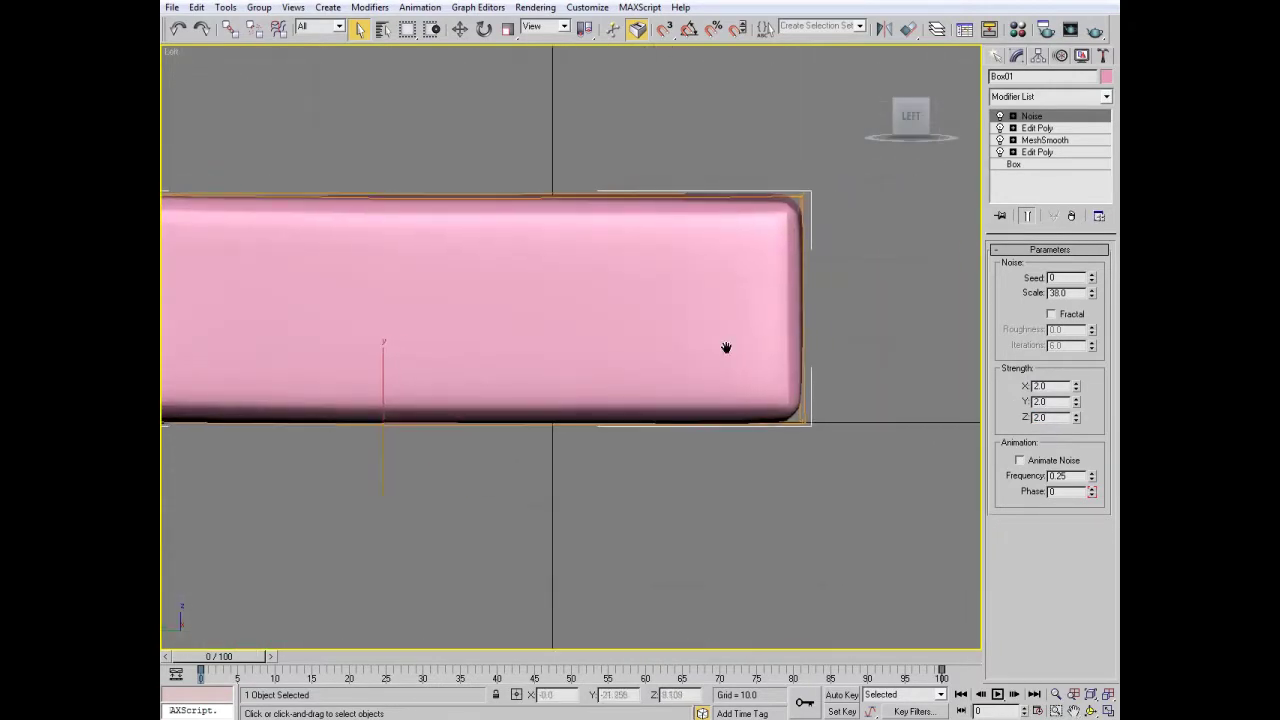
left_click_drag(1092, 295, 1100, 304)
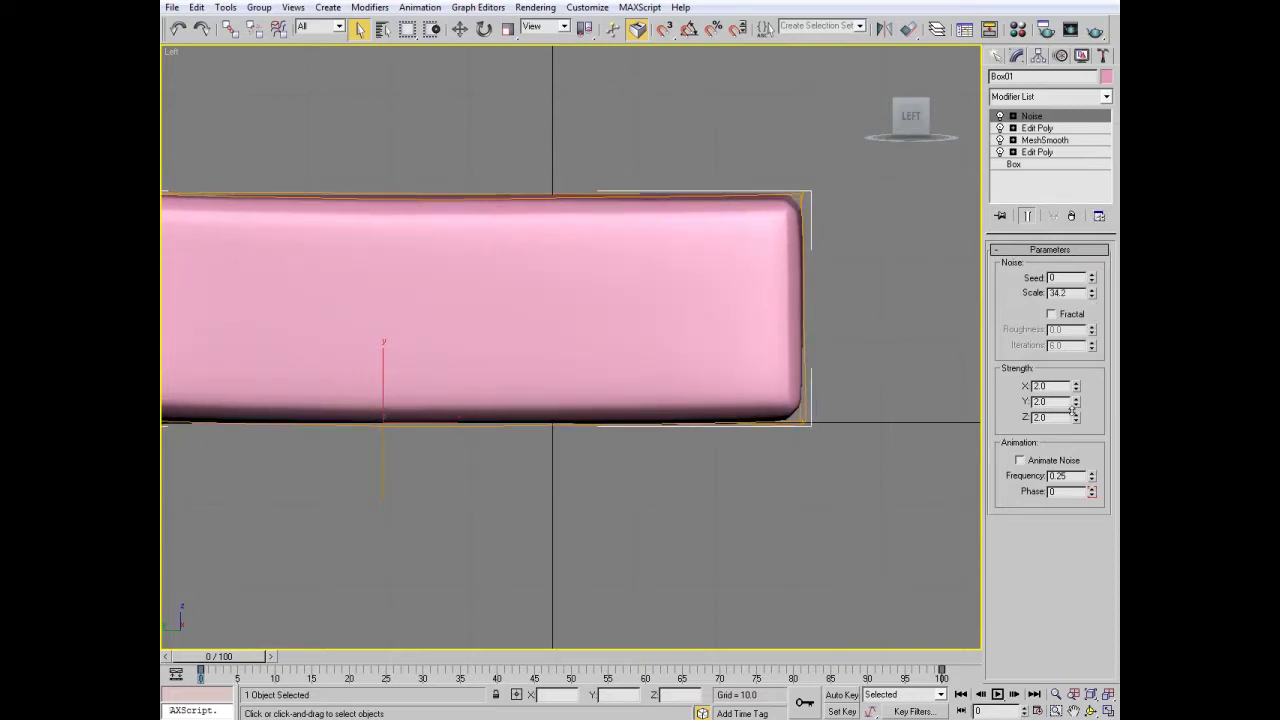
left_click(1073, 315)
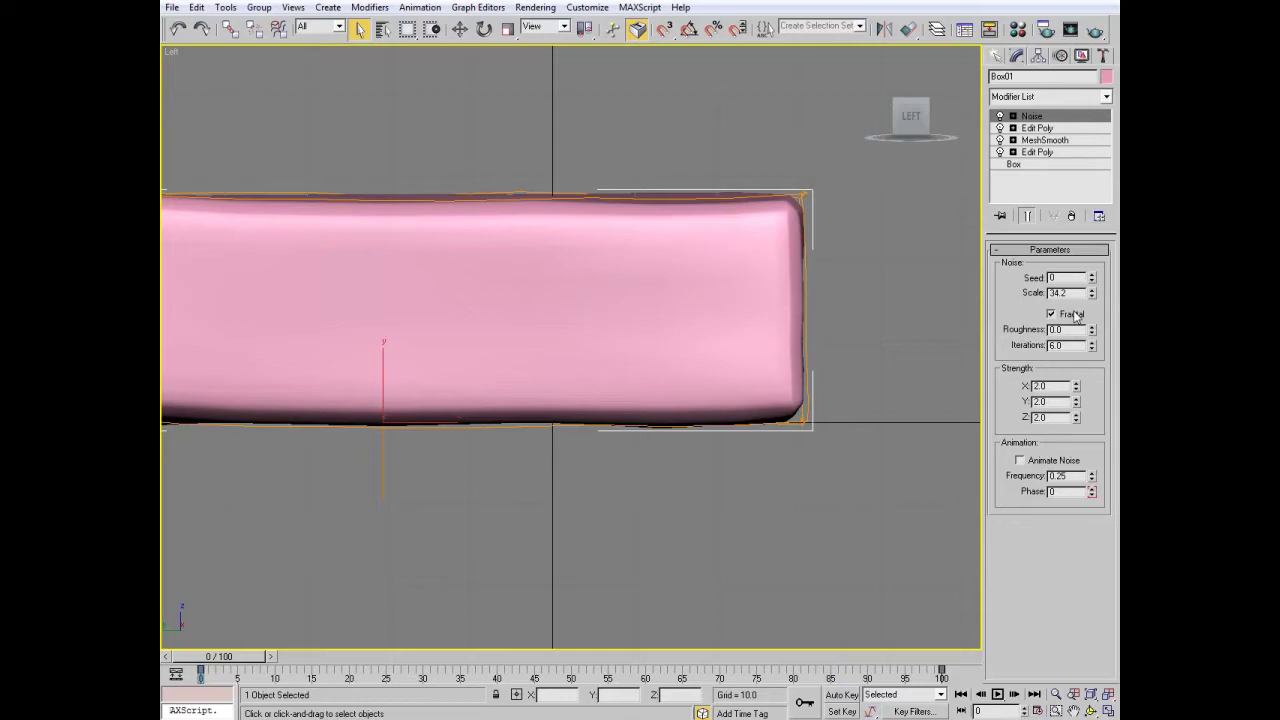
left_click(1075, 316)
- Orbit to a three-quarter view and show edged faces over the shaded box
left_click(1090, 711)
mouse_move(729, 351)
left_mouse_down()
mouse_move(671, 371)
mouse_move(615, 292)
mouse_move(658, 336)
mouse_move(714, 351)
mouse_move(691, 321)
mouse_move(714, 409)
mouse_move(606, 335)
mouse_move(703, 323)
mouse_move(634, 345)
left_mouse_up()
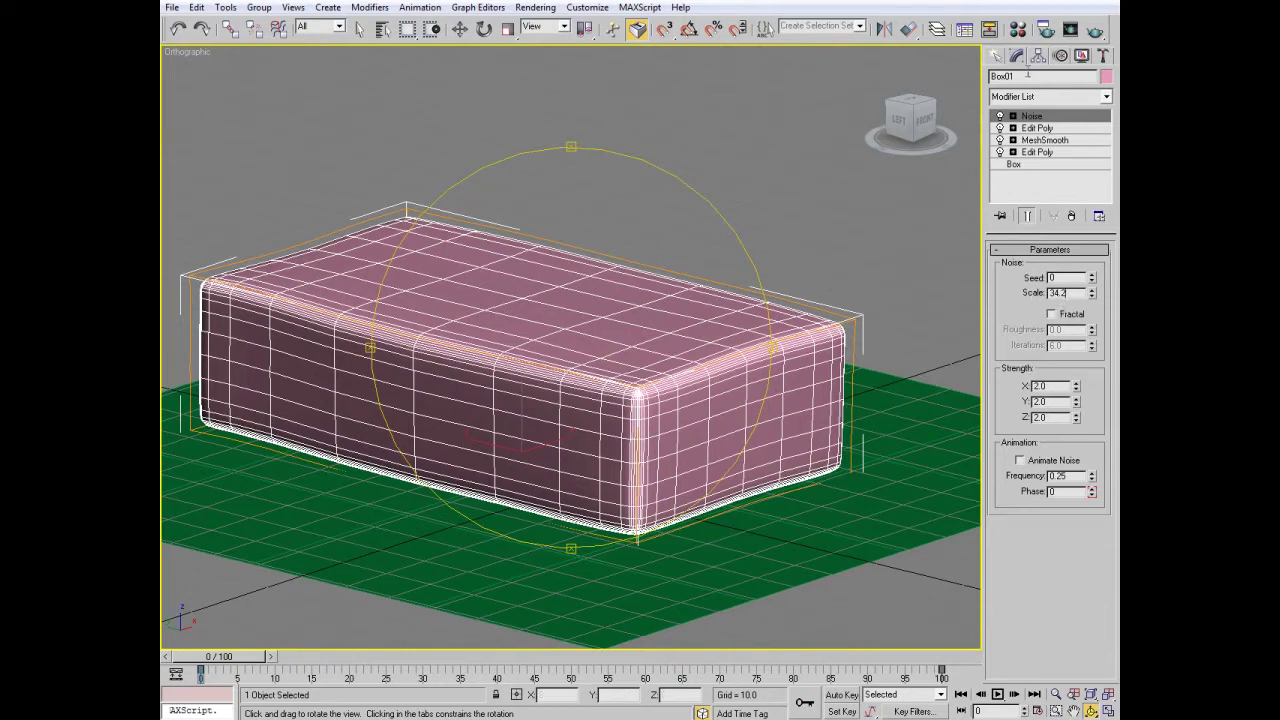
left_click(999, 56)
mouse_move(636, 285)
left_mouse_down()
mouse_move(606, 300)
mouse_move(616, 296)
left_mouse_up()
scroll(615, 295, "down", 3)
key("F4")
key("q")
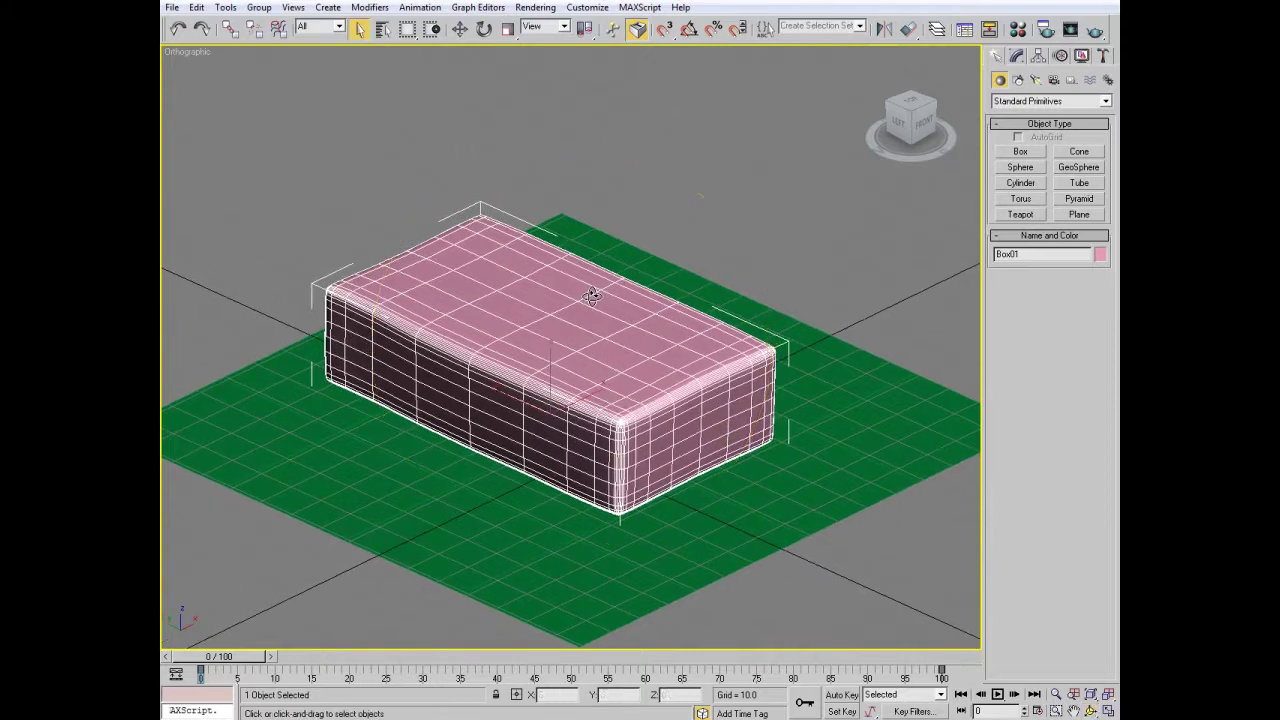
key("ctrl+d")
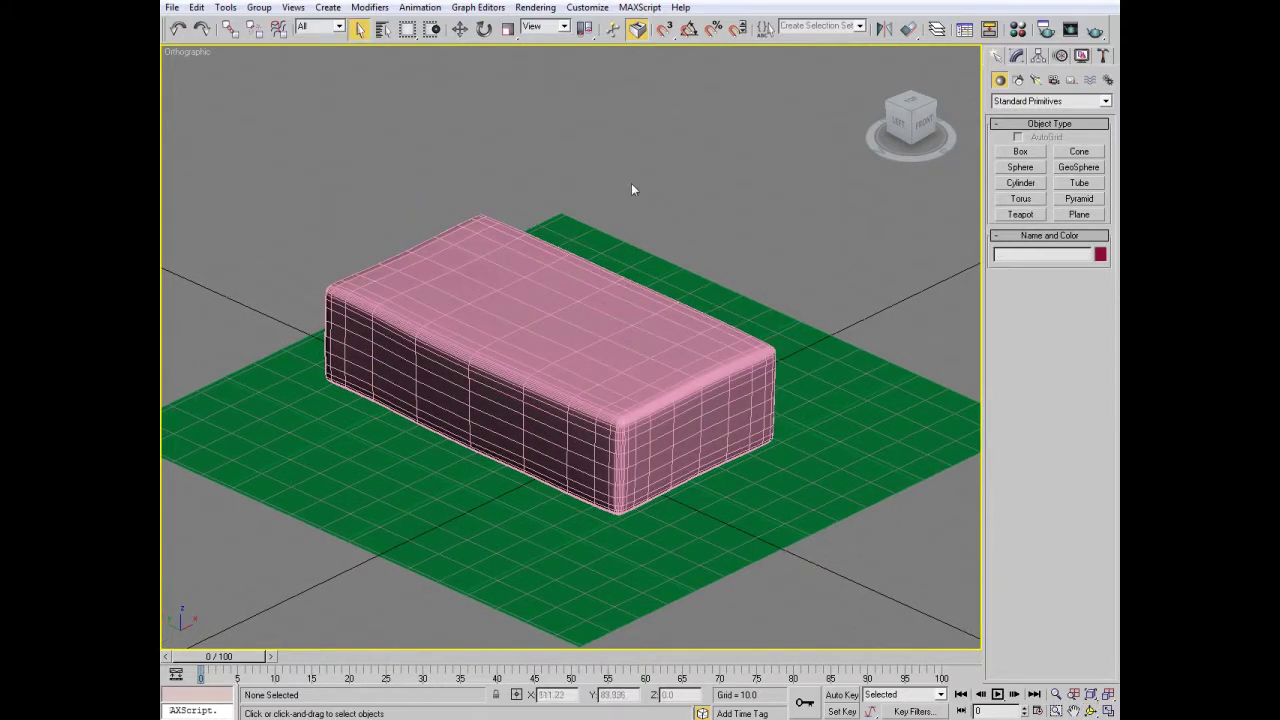
- Create a new plane beneath the rounded box
left_click(605, 401)
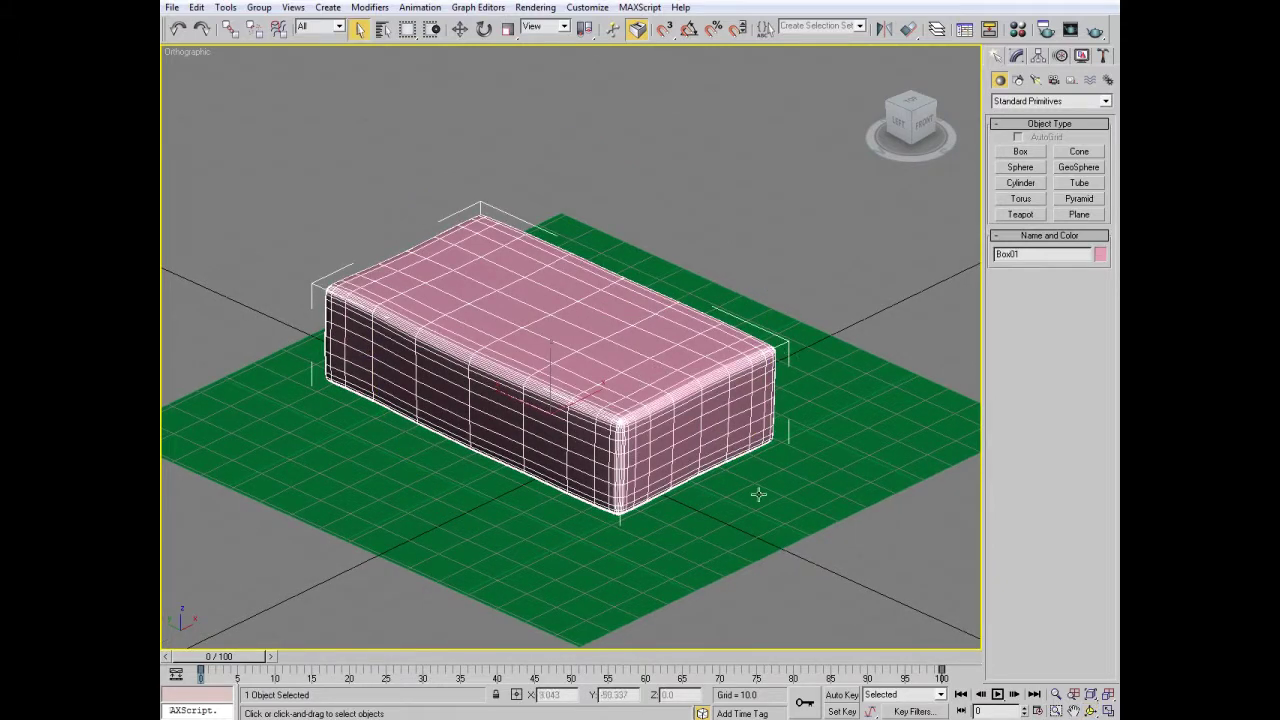
left_click(1085, 216)
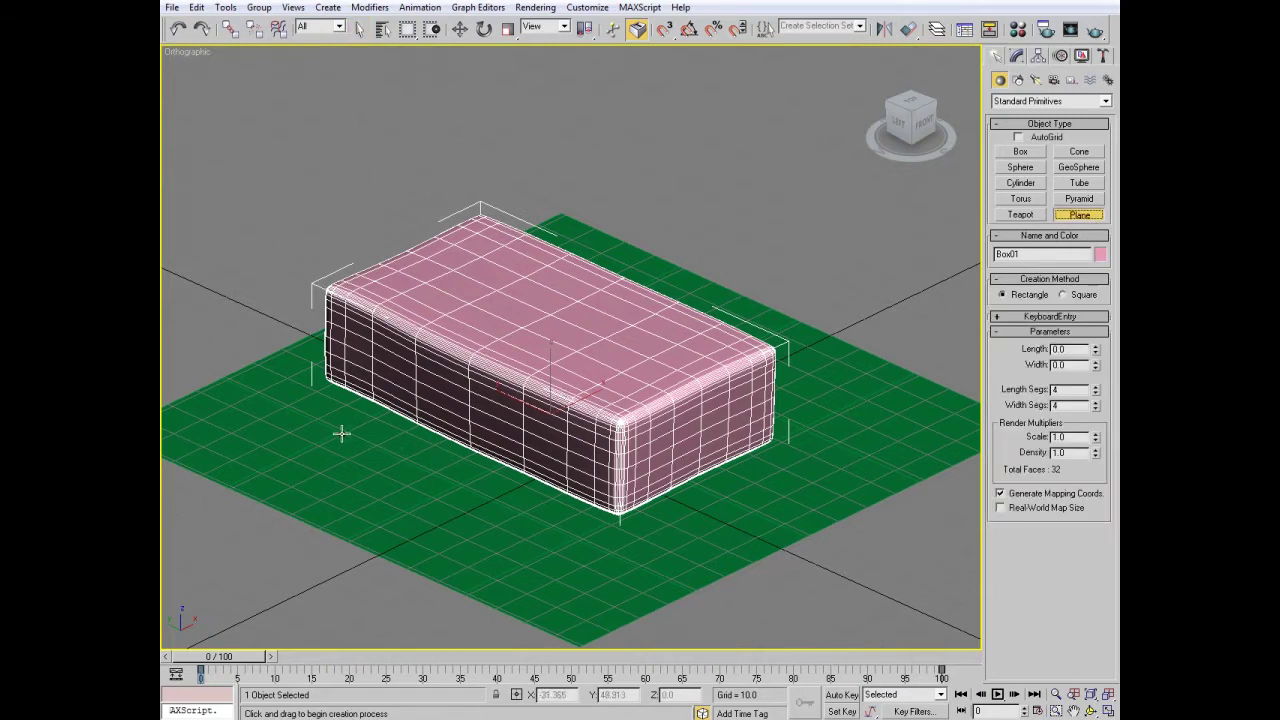
left_click_drag(341, 432, 862, 425)
right_click(665, 395)
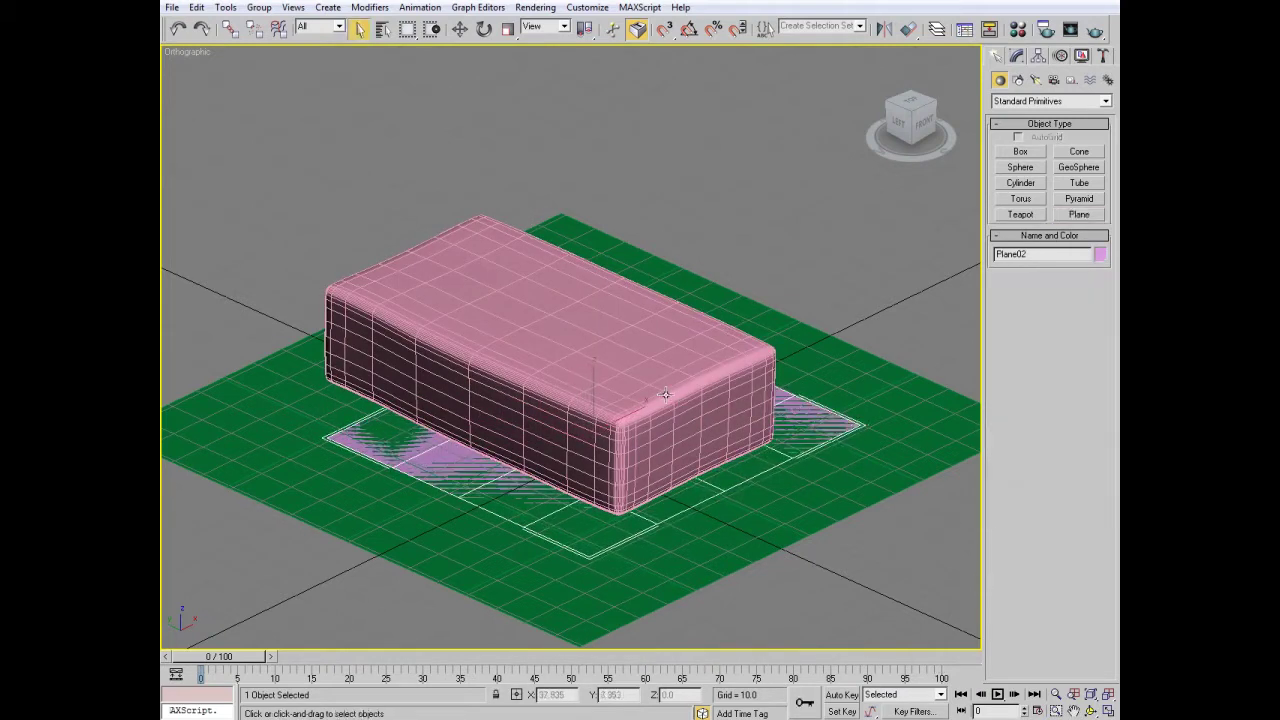
- In the Left view, rotate the plane 90° with Angle Snap so it stands upright
left_click(896, 121)
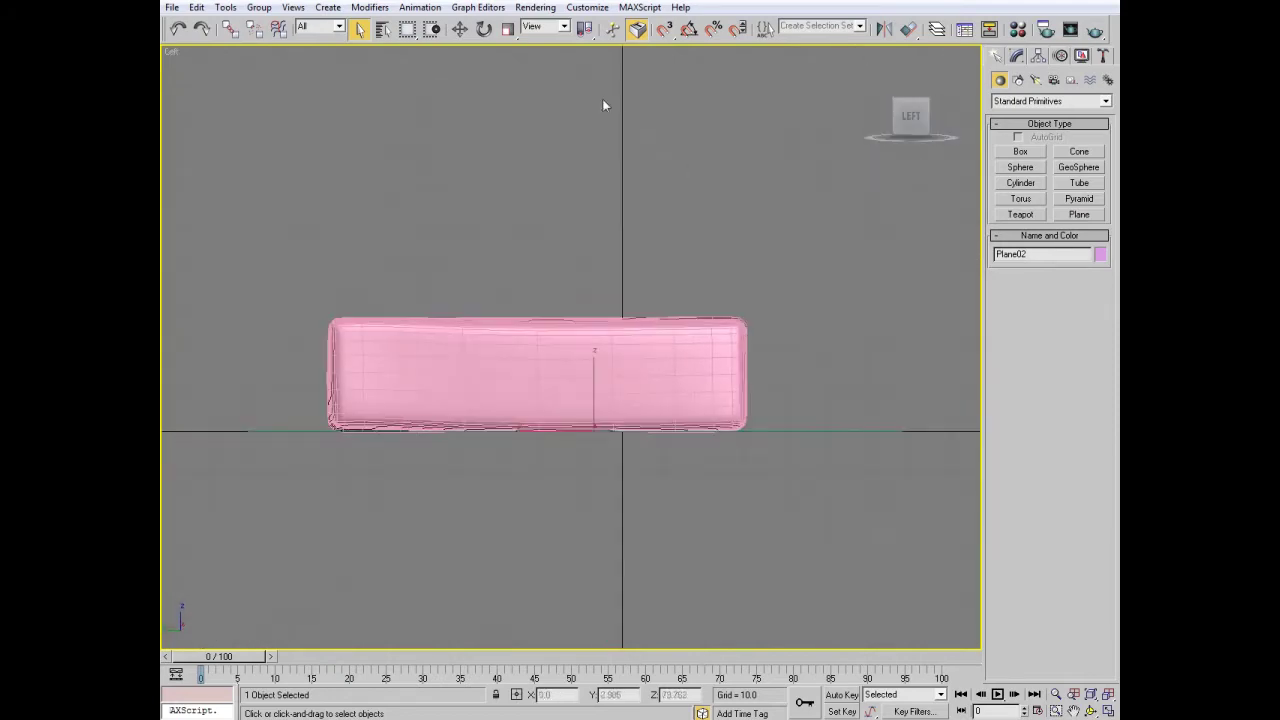
left_click(483, 30)
left_click(691, 29)
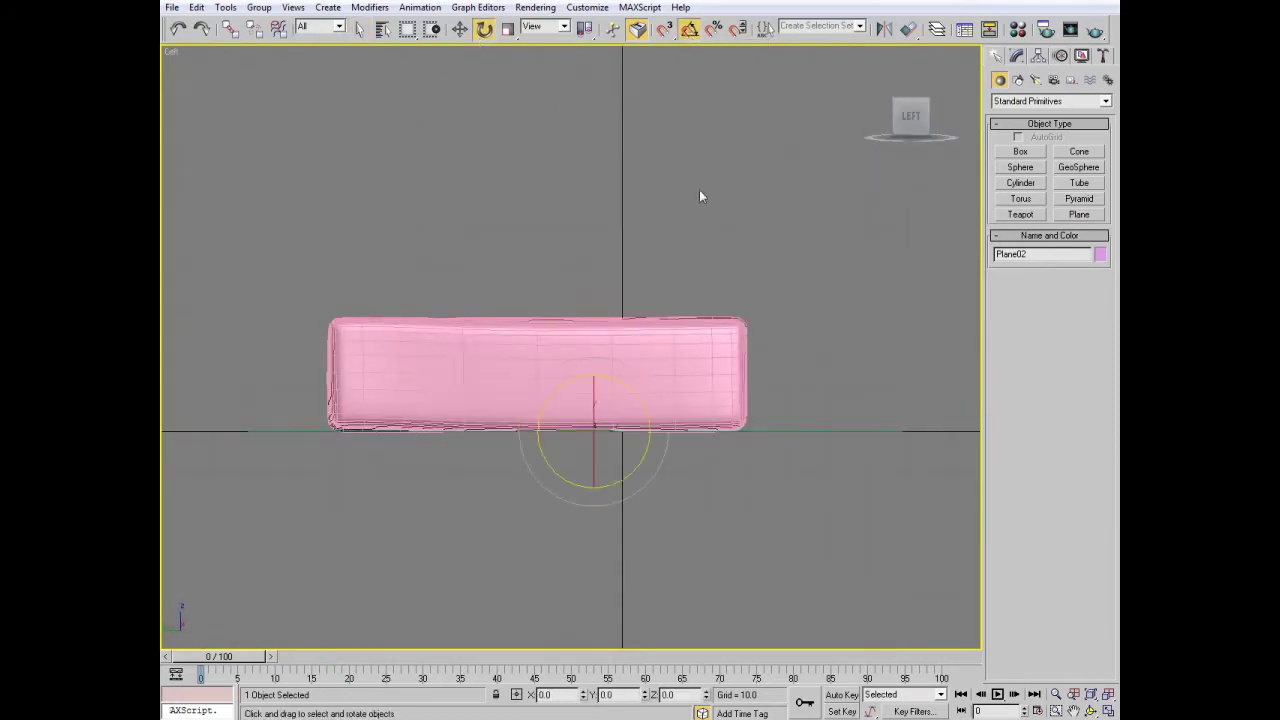
left_click_drag(616, 382, 688, 381)
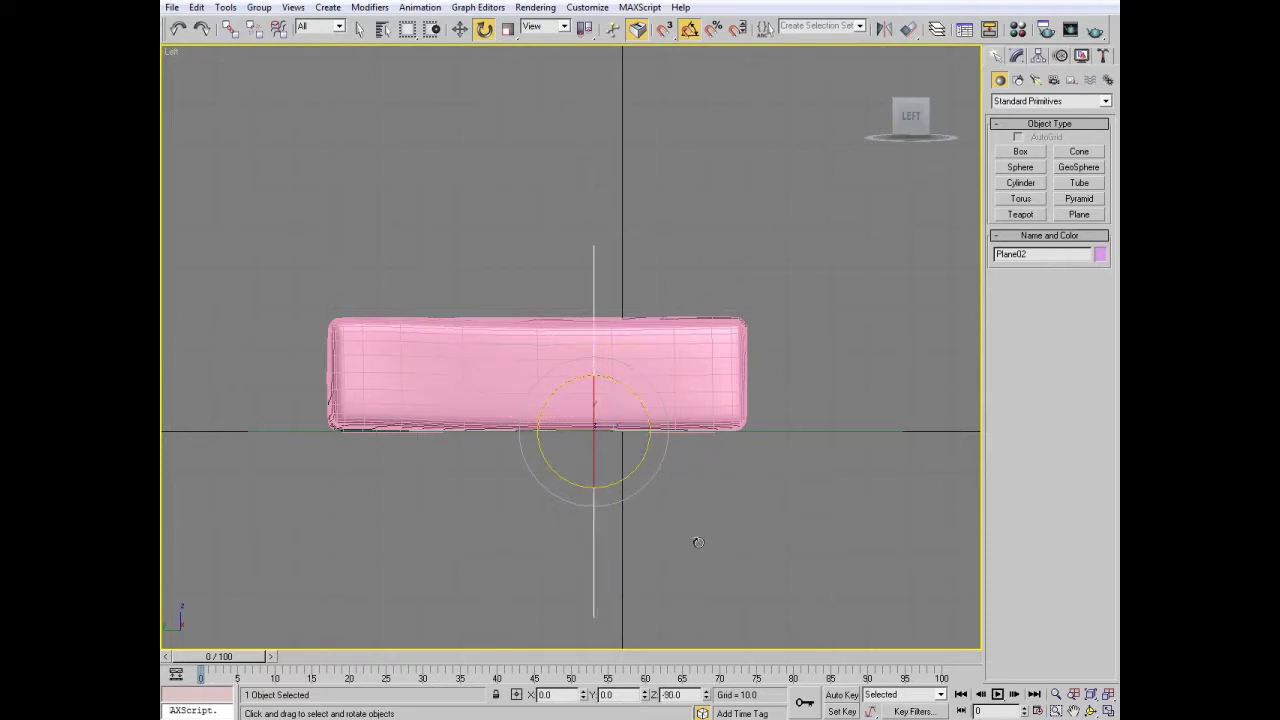
scroll(600, 330, "up", 2)
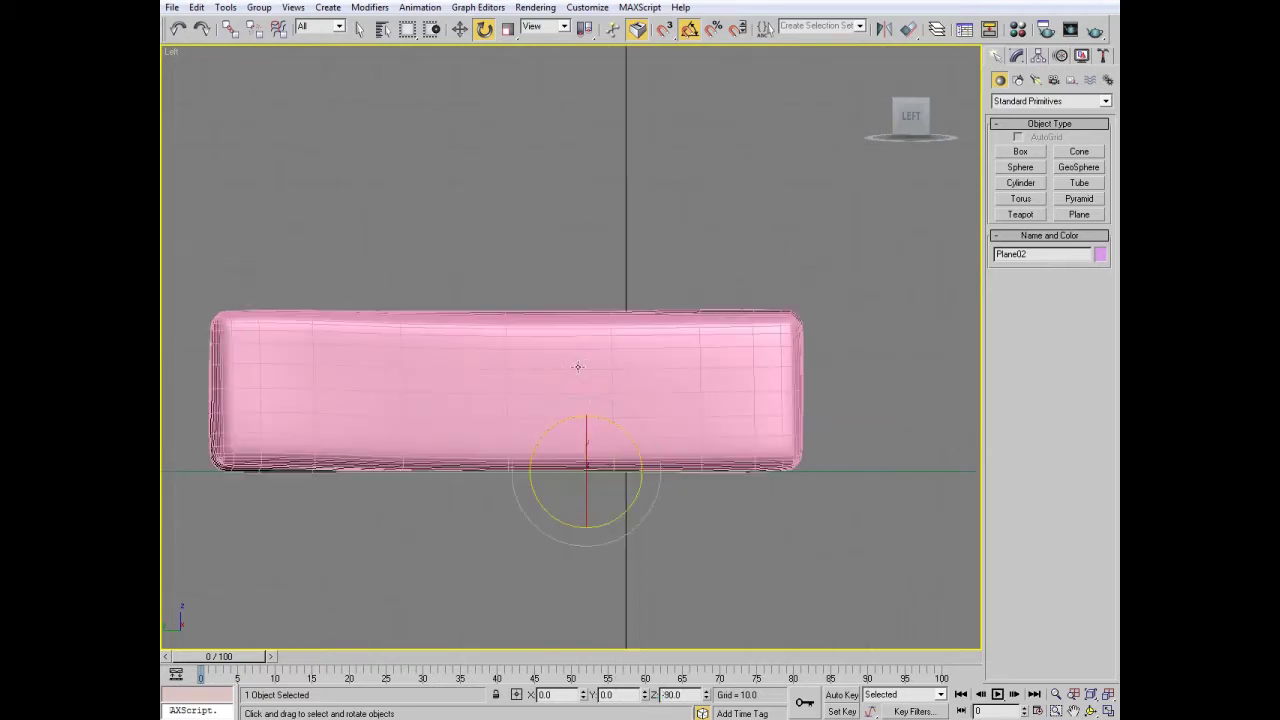
- Move the upright plane to the box's right end
right_click(586, 392)
left_click(606, 417)
mouse_move(618, 443)
left_mouse_down()
mouse_move(700, 380)
mouse_move(605, 460)
mouse_move(764, 202)
left_mouse_up()
mouse_move(813, 165)
middle_mouse_down()
mouse_move(709, 186)
mouse_move(629, 277)
middle_mouse_up()
scroll(629, 271, "down", 2)
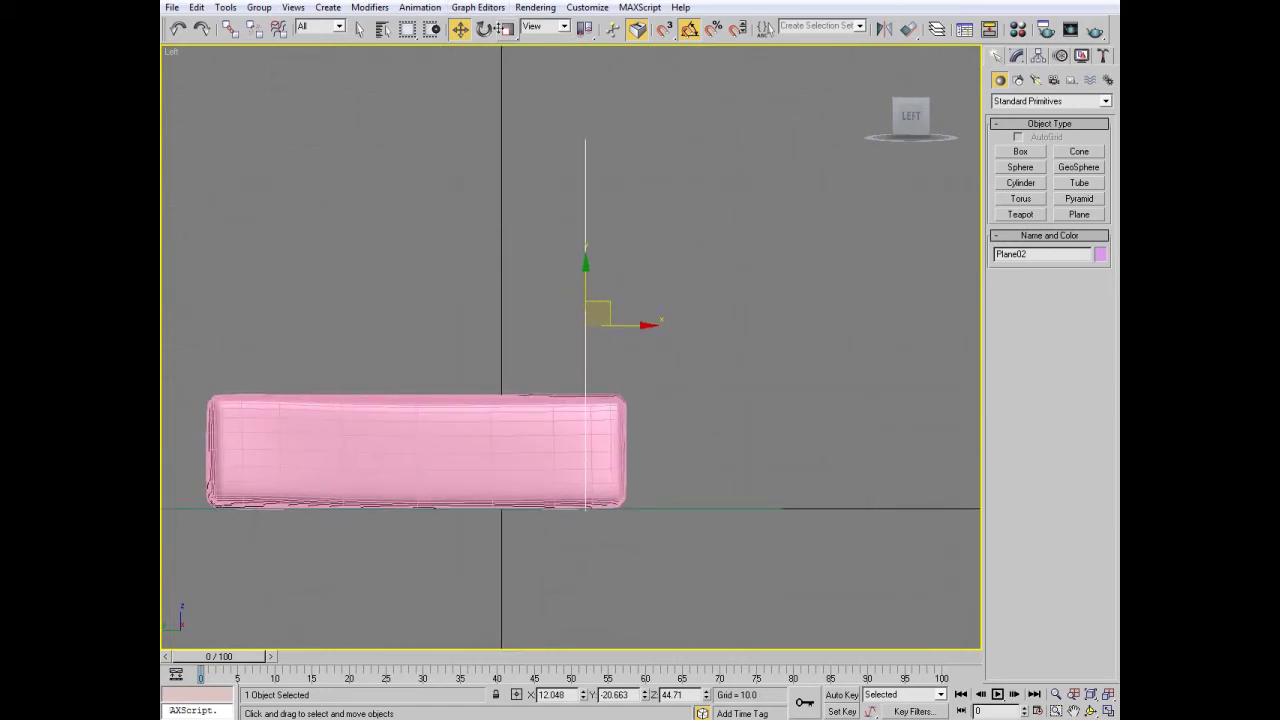
key("r")
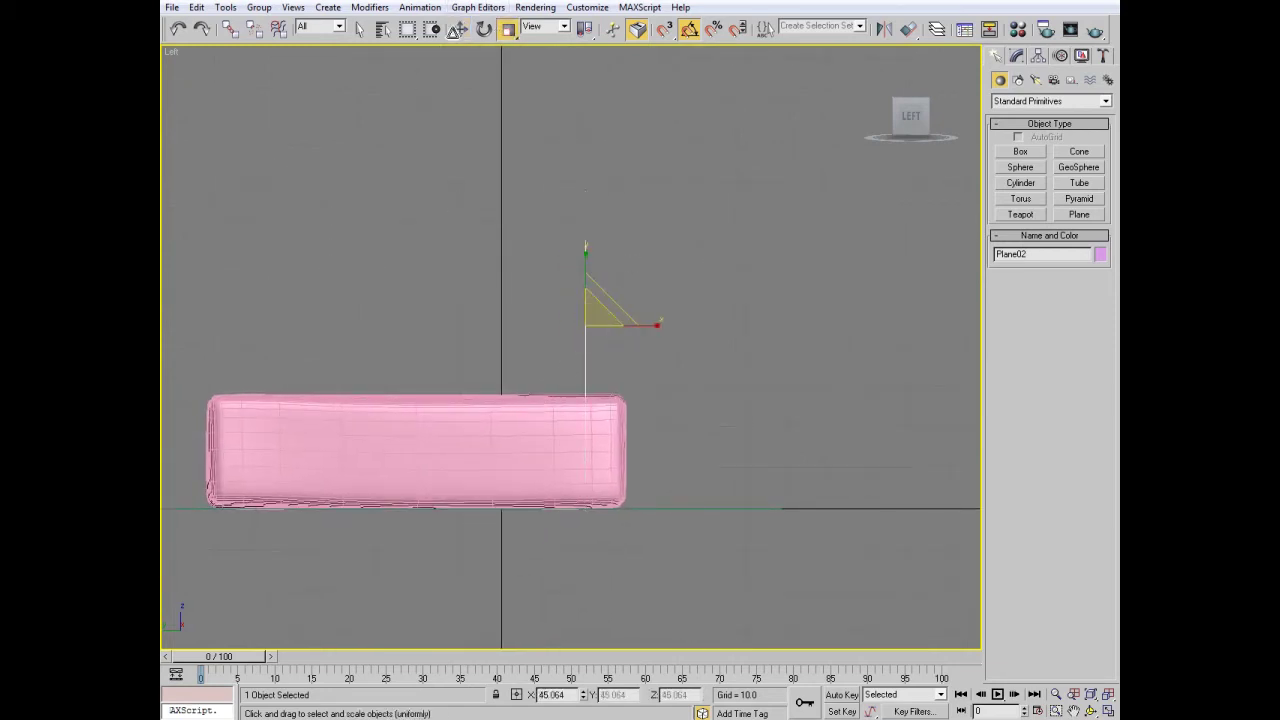
key("w")
left_click_drag(609, 304, 642, 403)
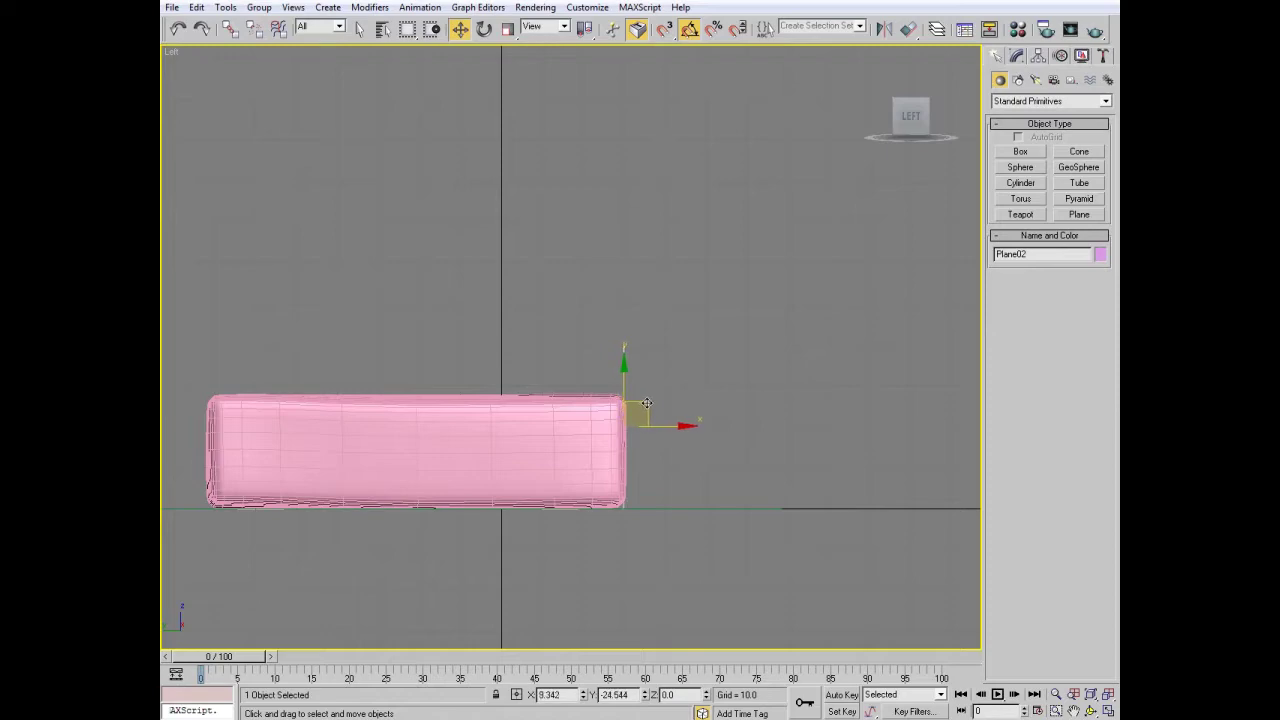
scroll(697, 406, "up", 3)
middle_click_drag(697, 406, 683, 286)
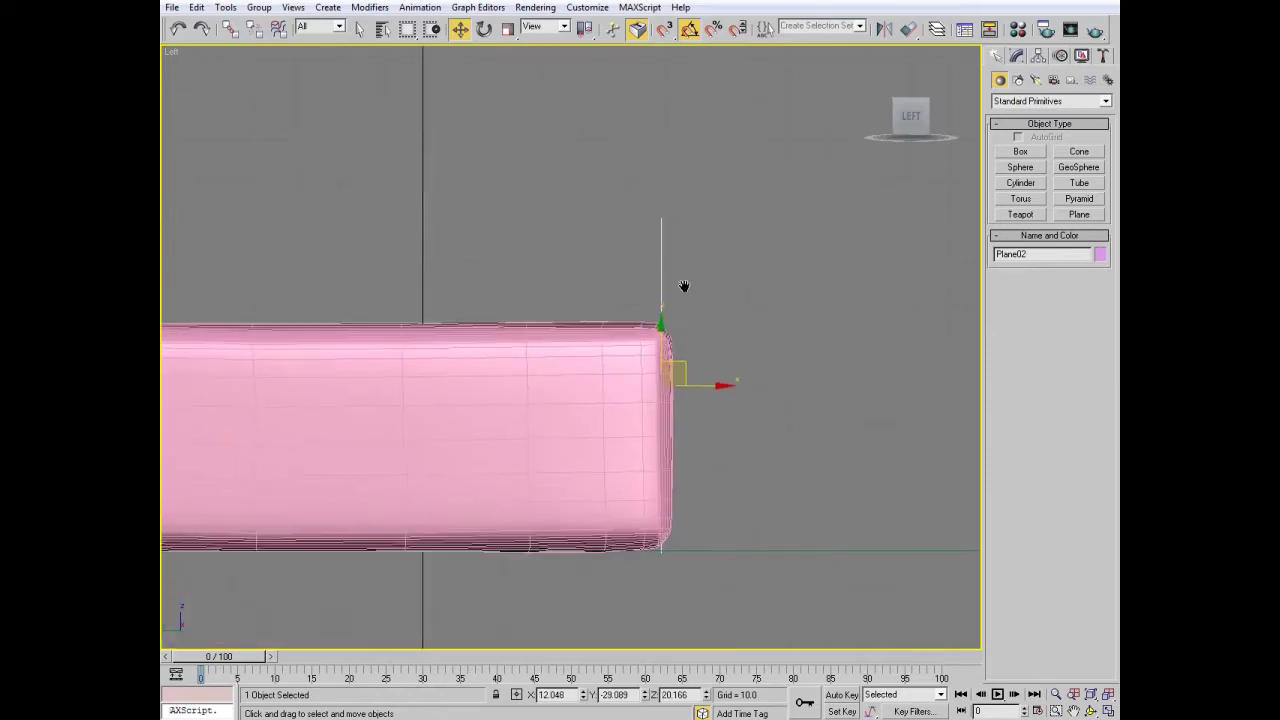
- Uniformly scale the plane up until it covers the box's end face
key("ctrl+r")
left_click_drag(537, 277, 560, 330)
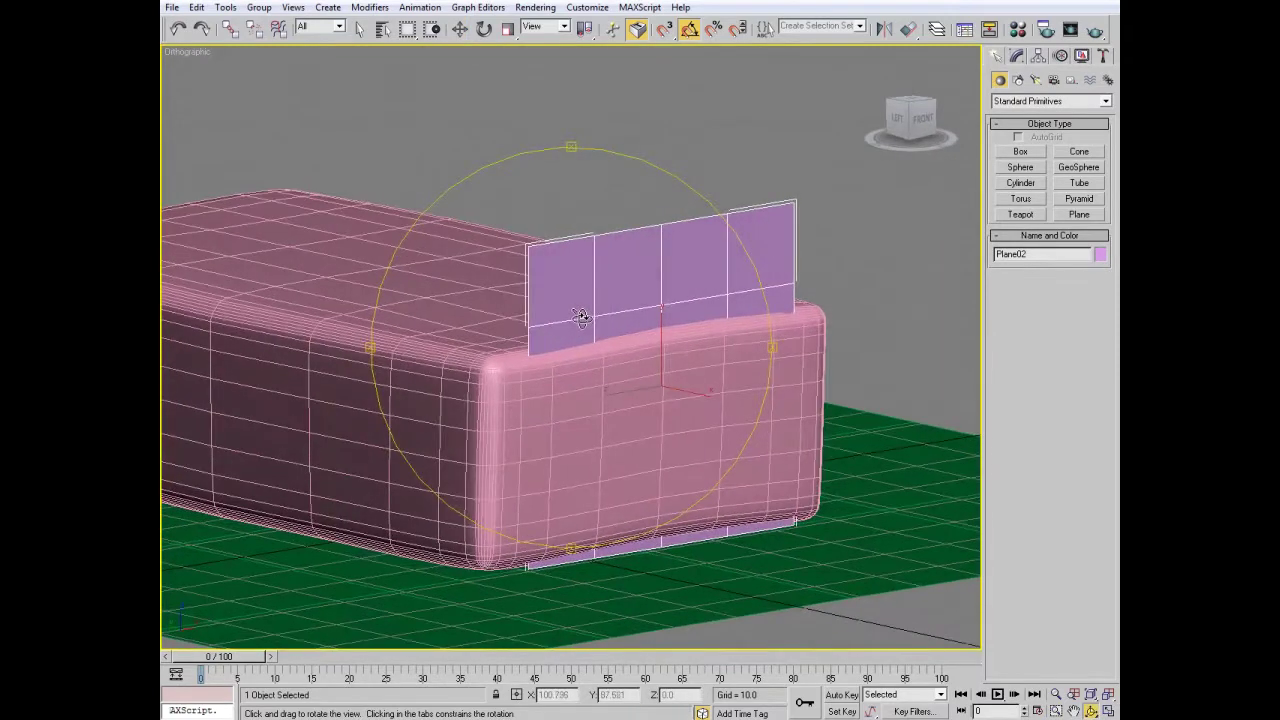
right_click(510, 56)
left_click(508, 29)
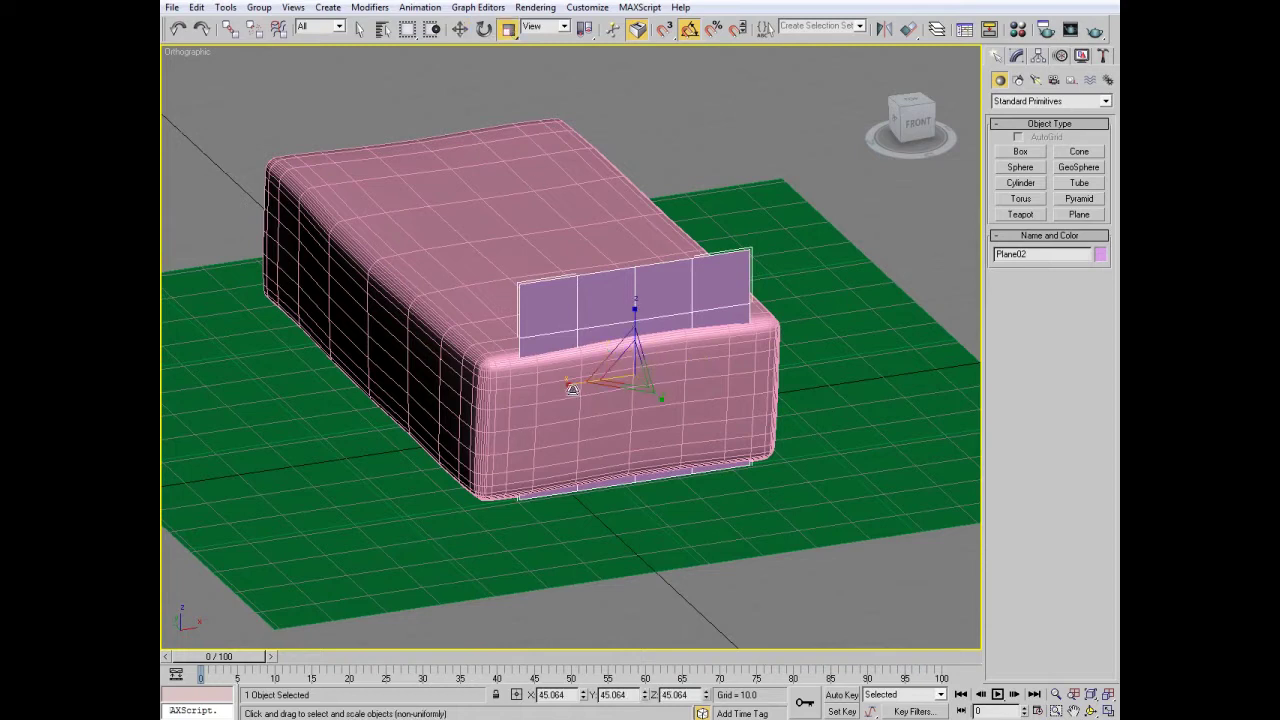
left_click_drag(628, 360, 648, 320)
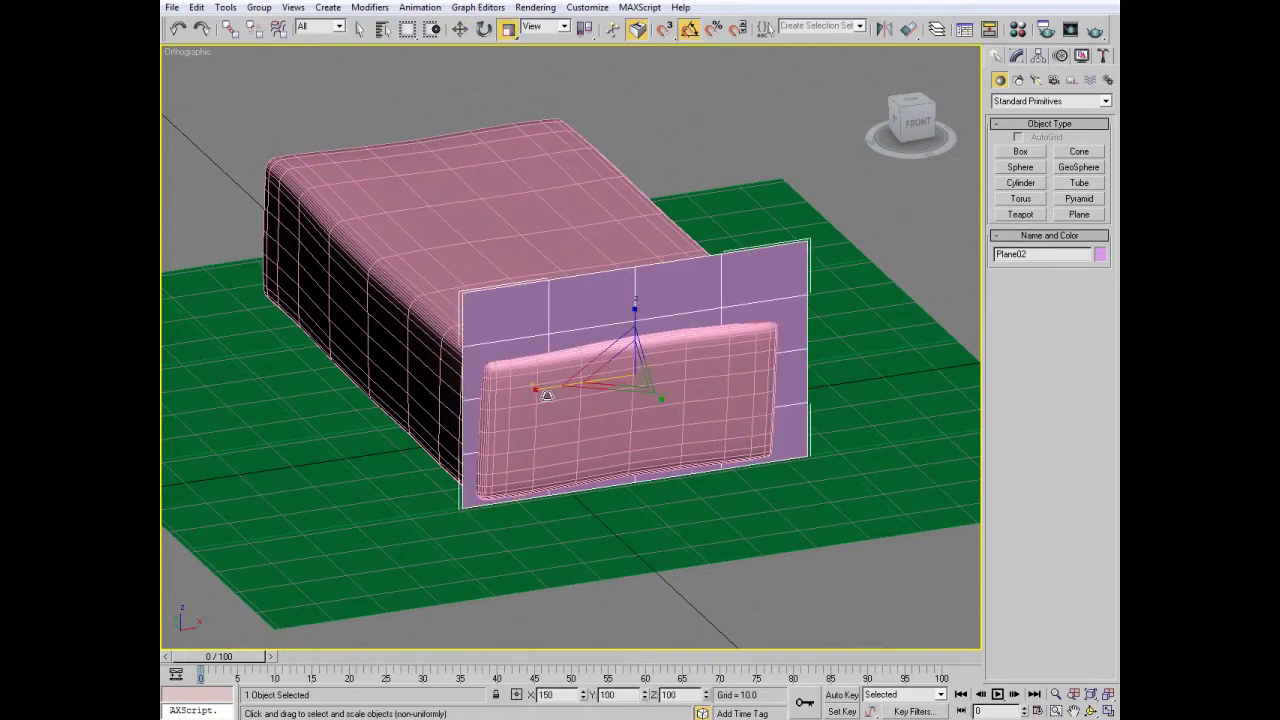
- Give the end plane 13 length segments and 20 width segments
right_click(612, 337)
left_click(640, 346)
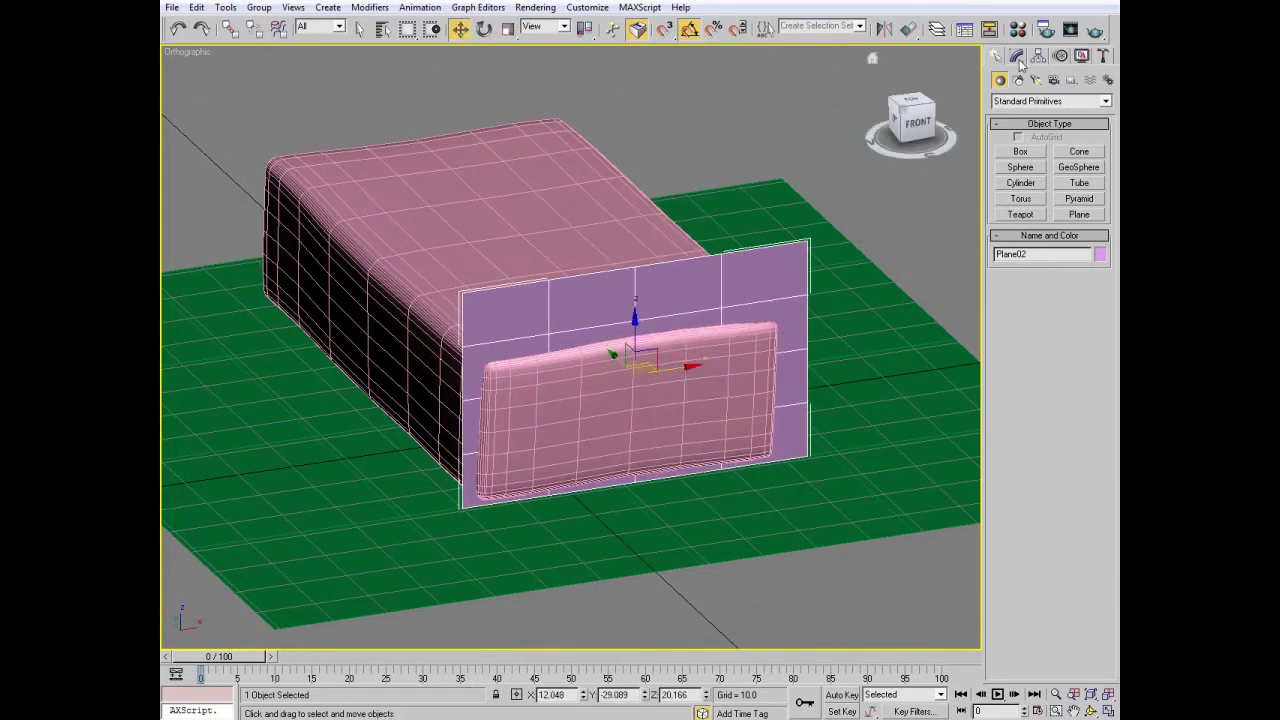
left_click_drag(682, 368, 676, 368)
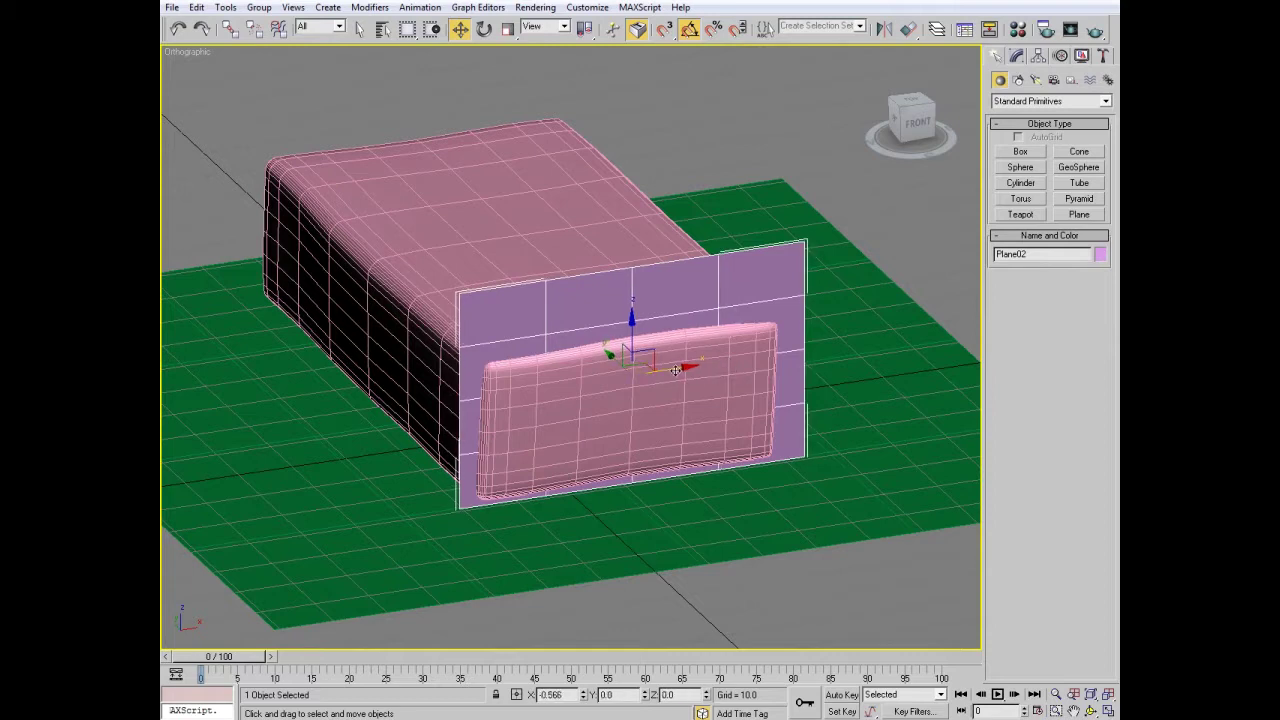
left_click(1019, 64)
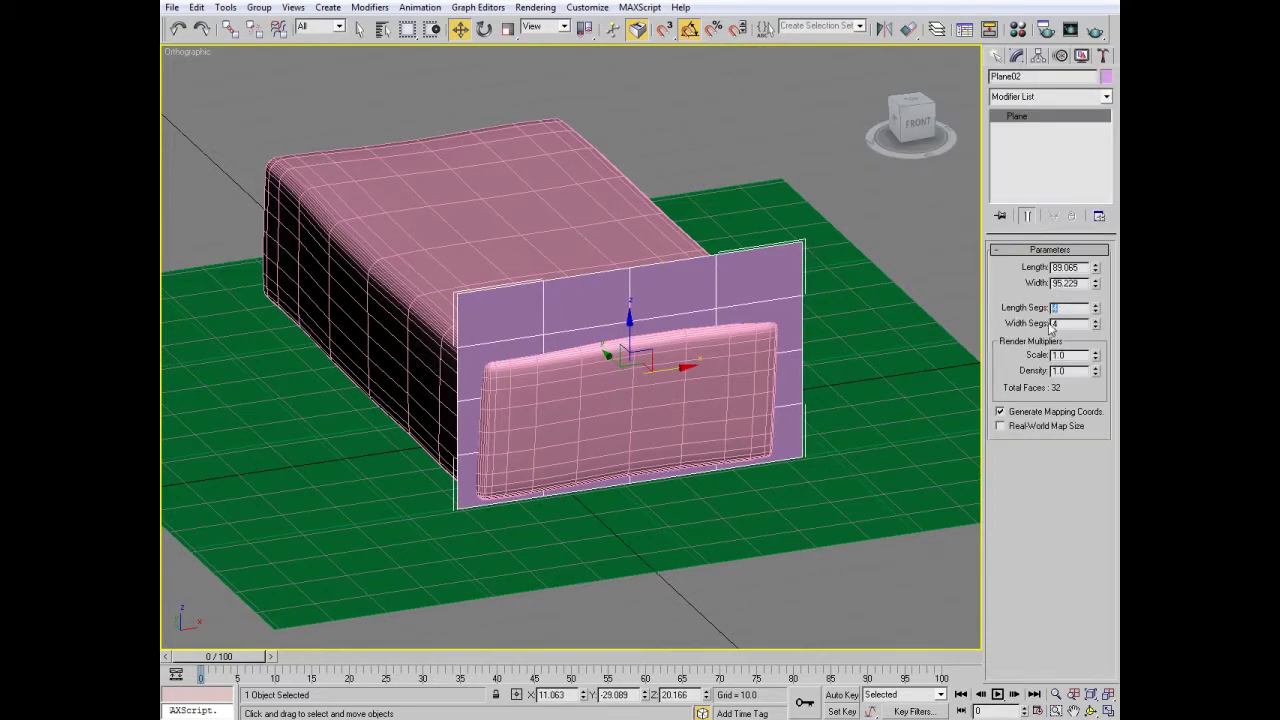
key("Tab")
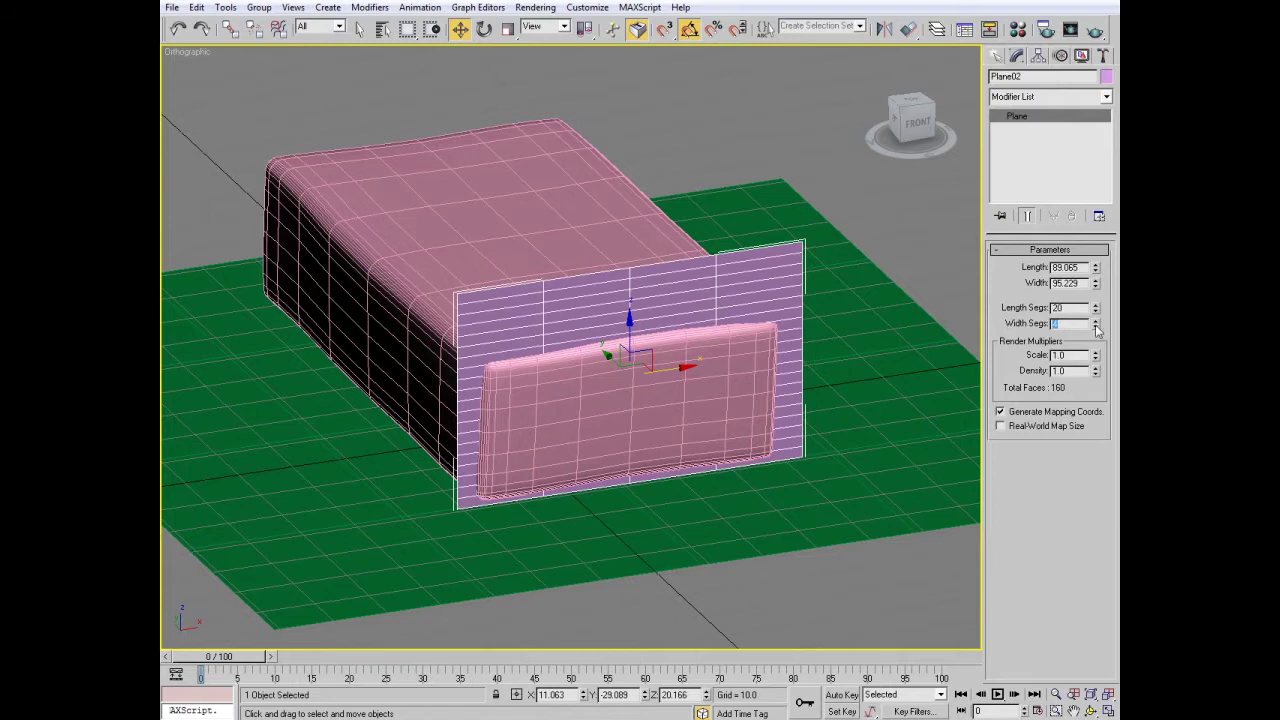
type("20")
key("Return")
left_click_drag(1097, 317, 1090, 320)
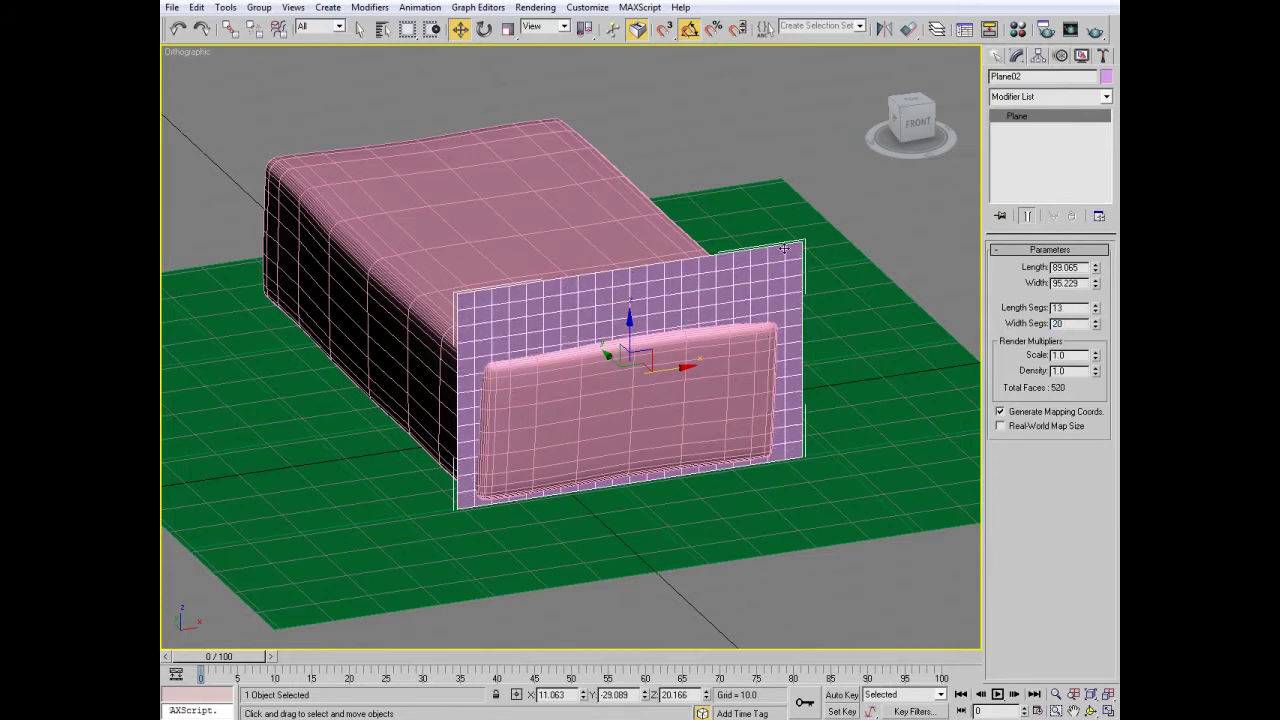
- Shift-drag clones of the plane into a row of parallel slices along the box's end
middle_click_drag(797, 242, 830, 260, "alt")
left_click(1090, 711)
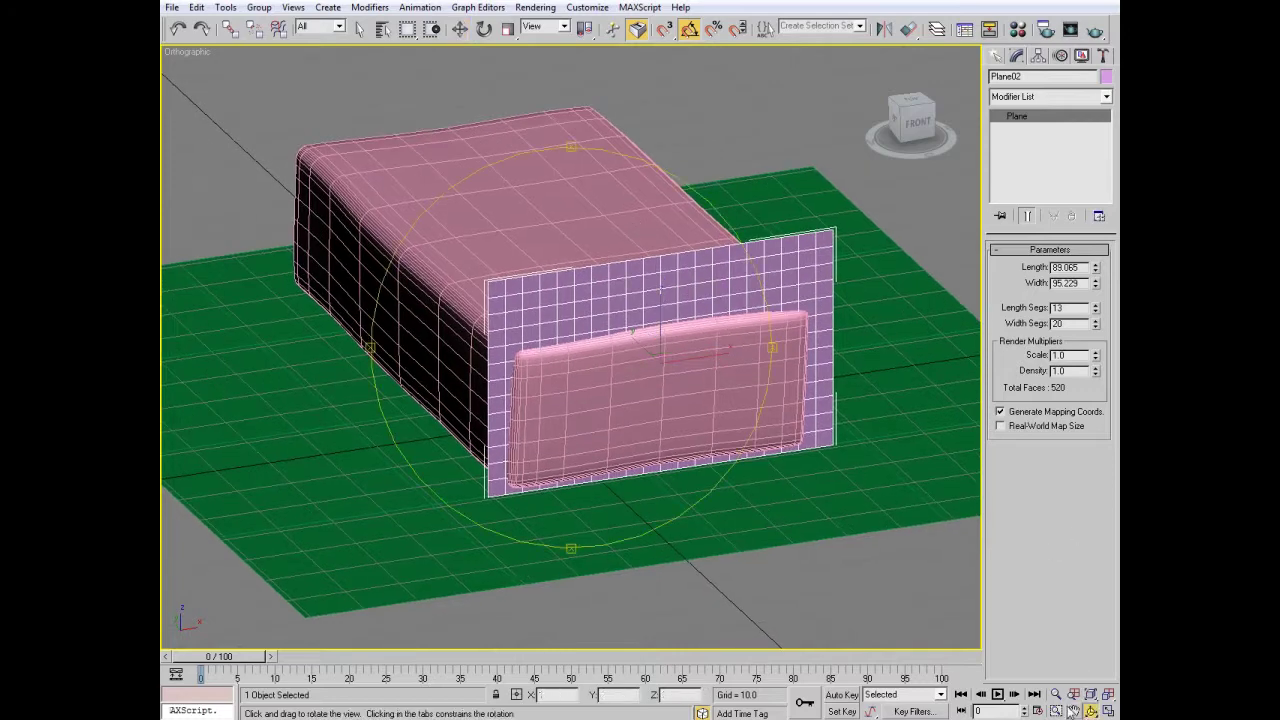
left_click_drag(571, 361, 621, 373)
scroll(620, 345, "up", 3)
scroll(680, 310, "up", 2)
key("w")
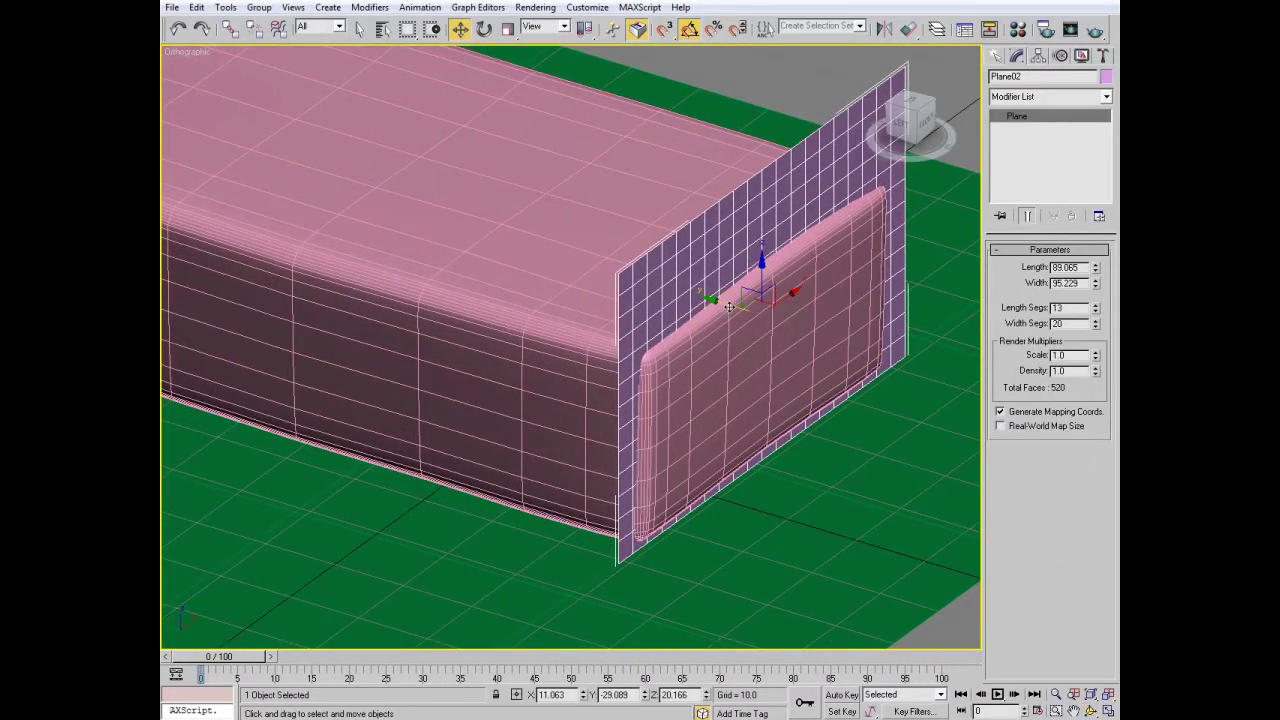
left_click_drag(730, 307, 603, 271, "shift")
key("Return")
key("Return")
key("Return")
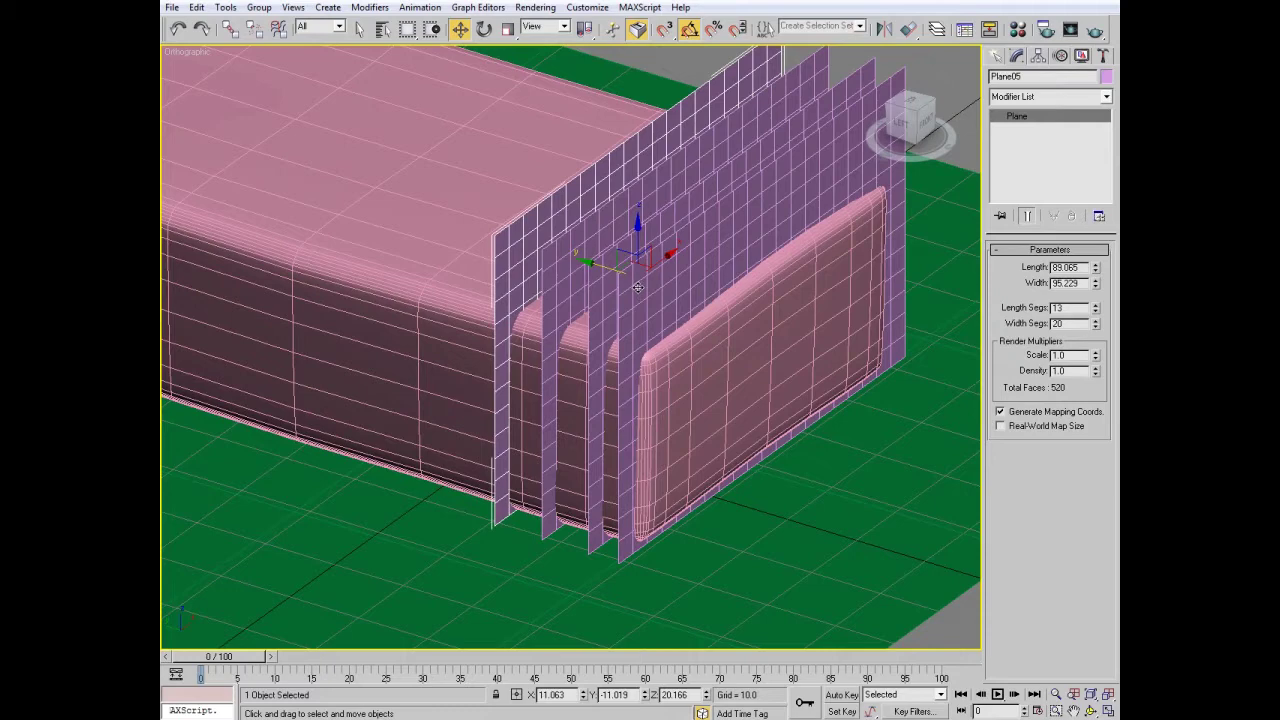
middle_click_drag(676, 246, 646, 254)
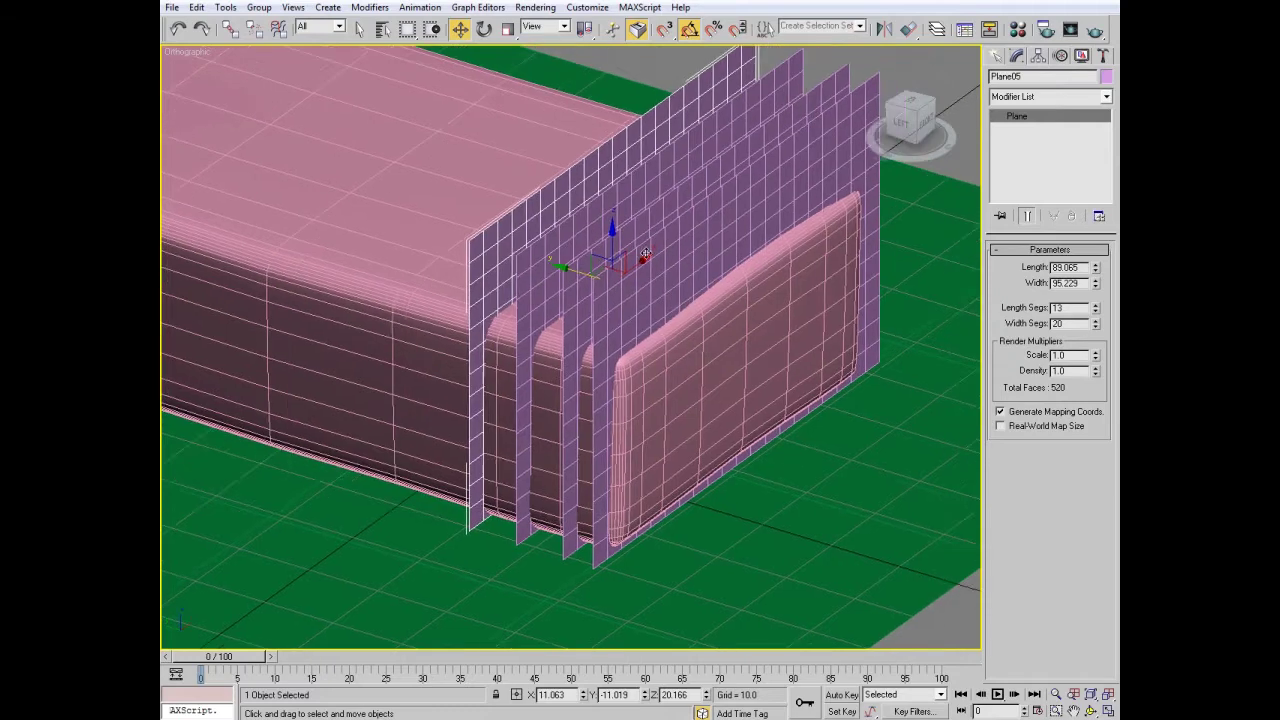
- Start a ProCutter compound object from the box, setting quad size to 100
left_click(355, 310)
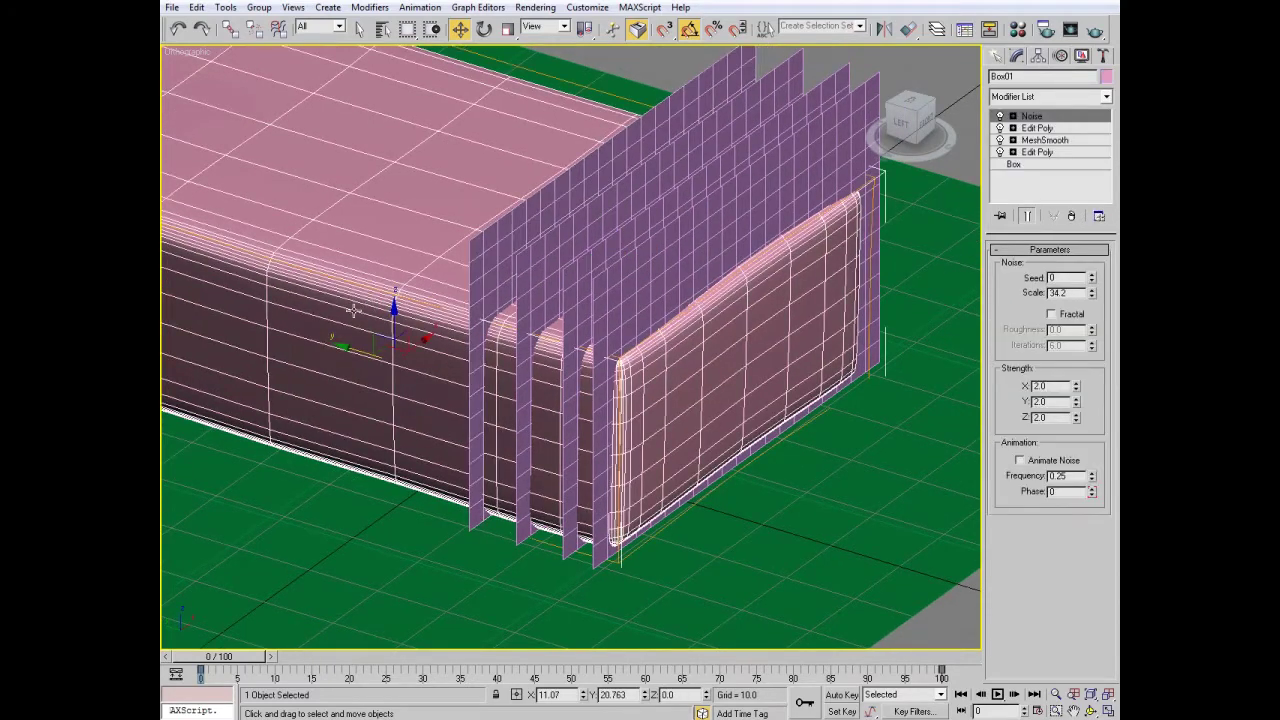
left_click(999, 56)
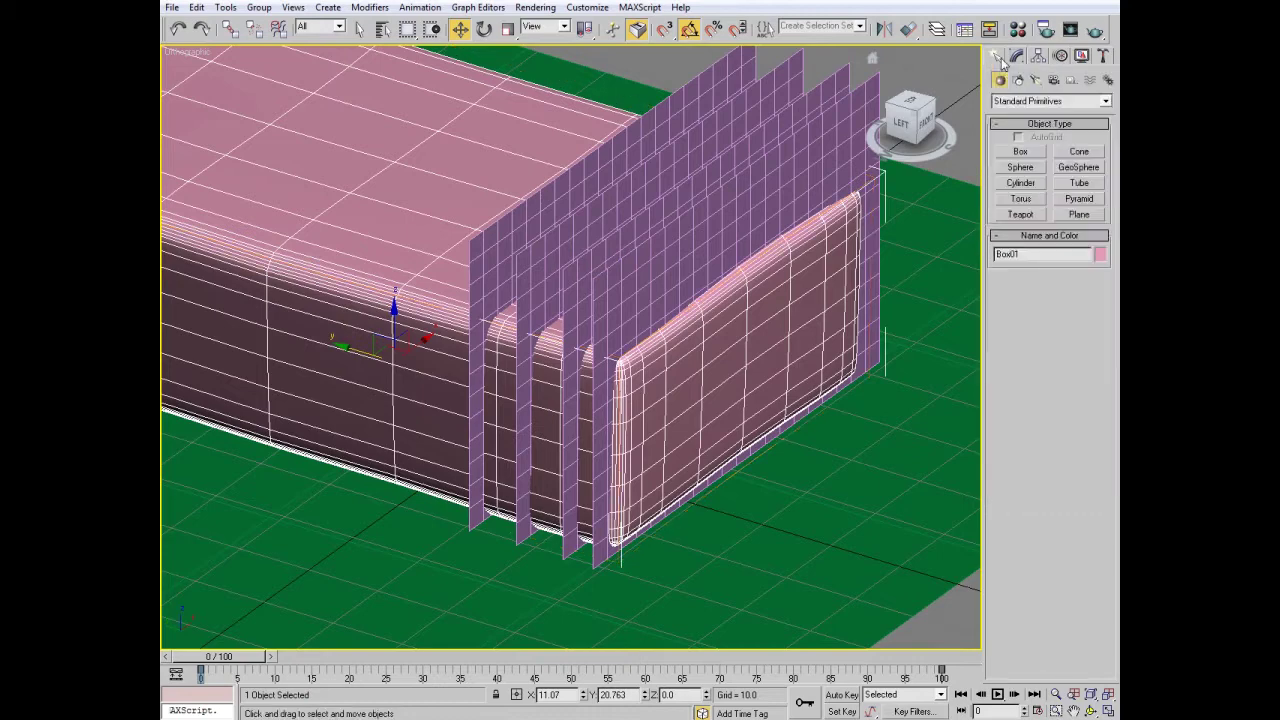
left_click(1007, 104)
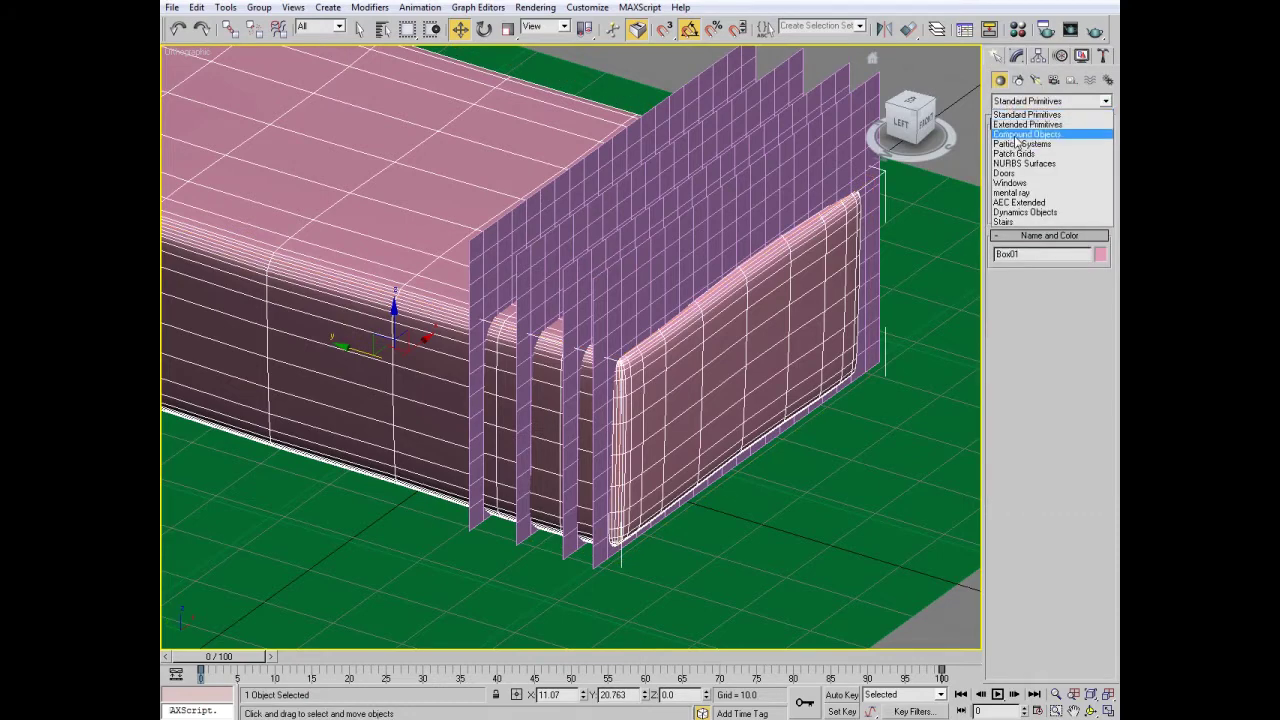
left_click(1020, 126)
left_click(1079, 231)
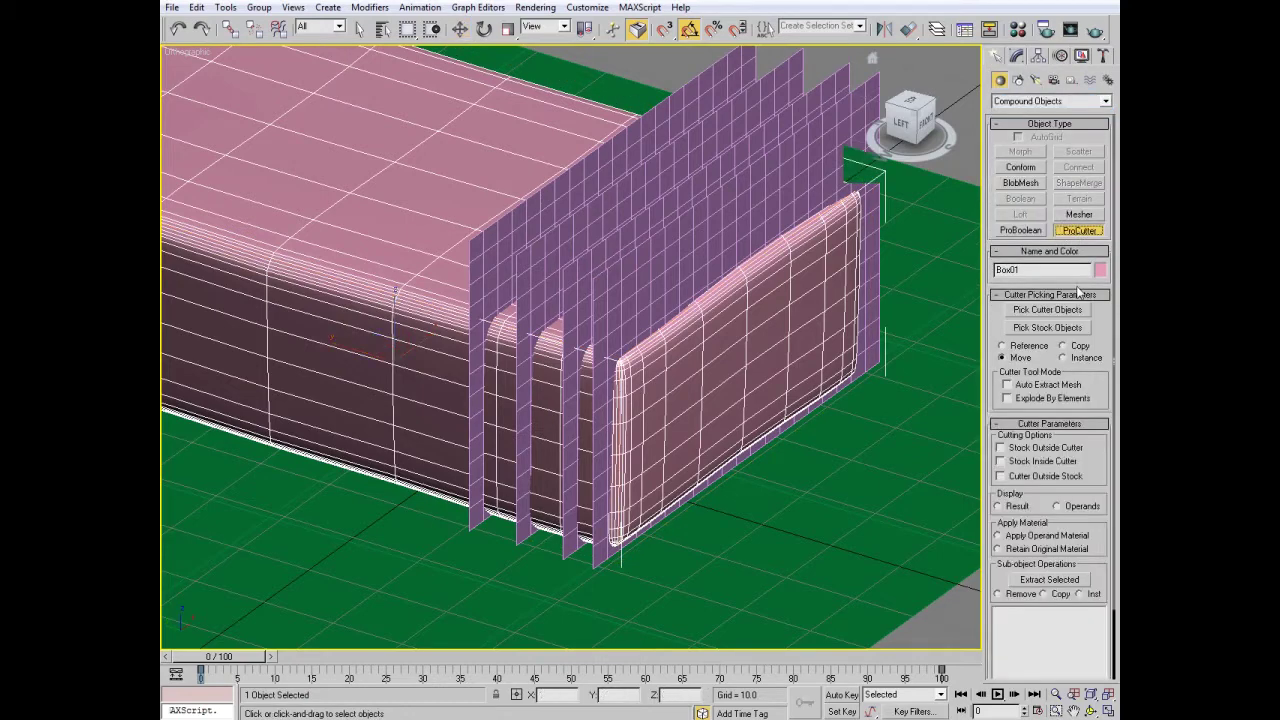
left_click_drag(996, 530, 1002, 340)
left_click(1037, 674)
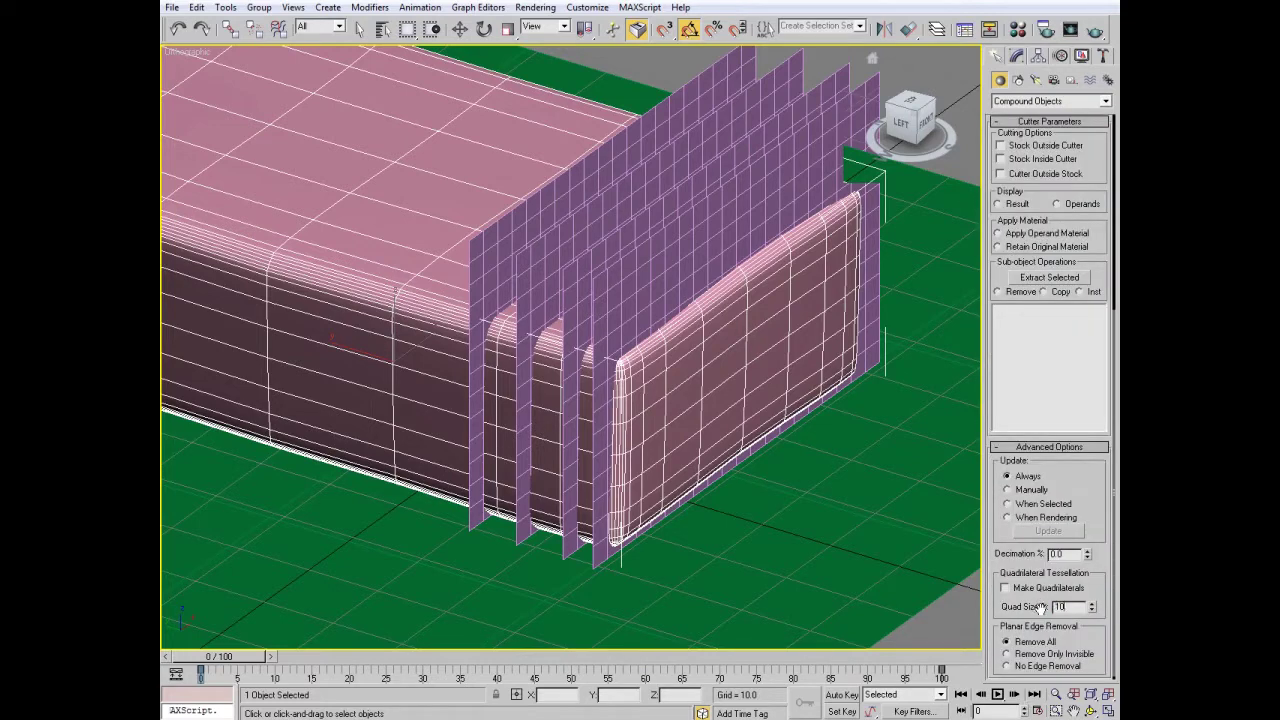
type("0.0")
key("Return")
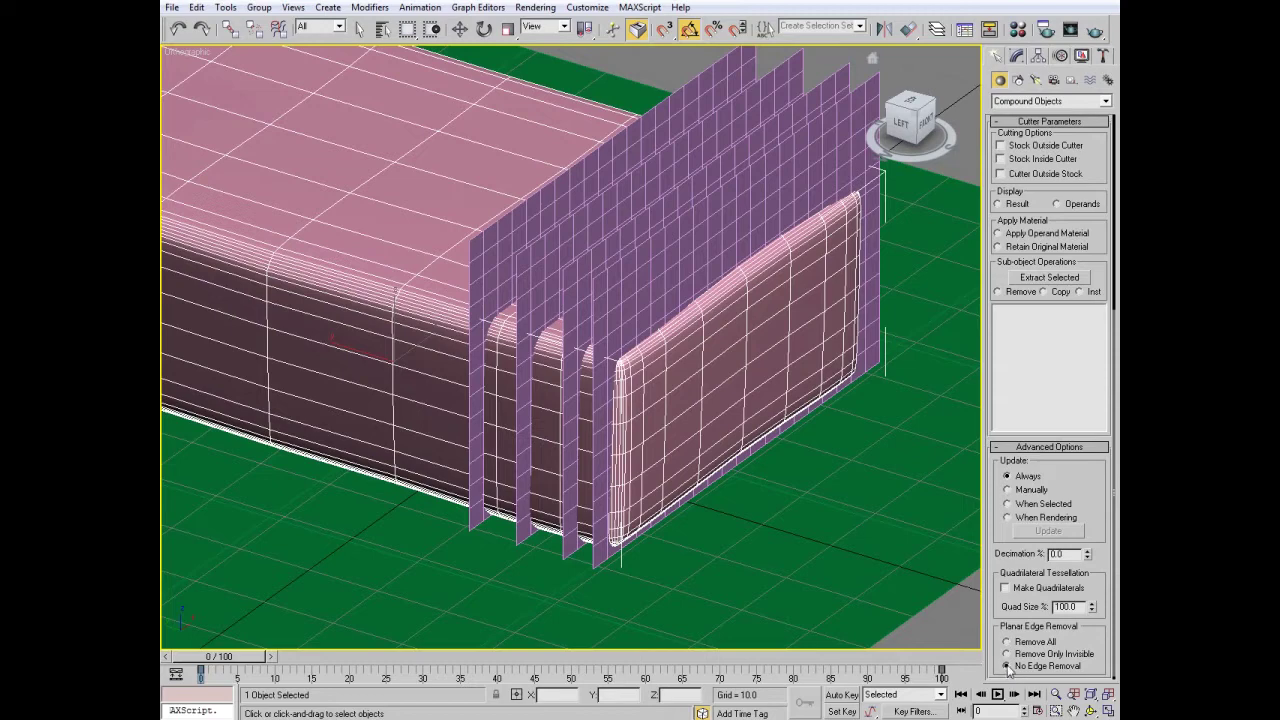
scroll(1010, 520, "up", 2)
scroll(1000, 430, "up", 2)
scroll(988, 343, "up", 2)
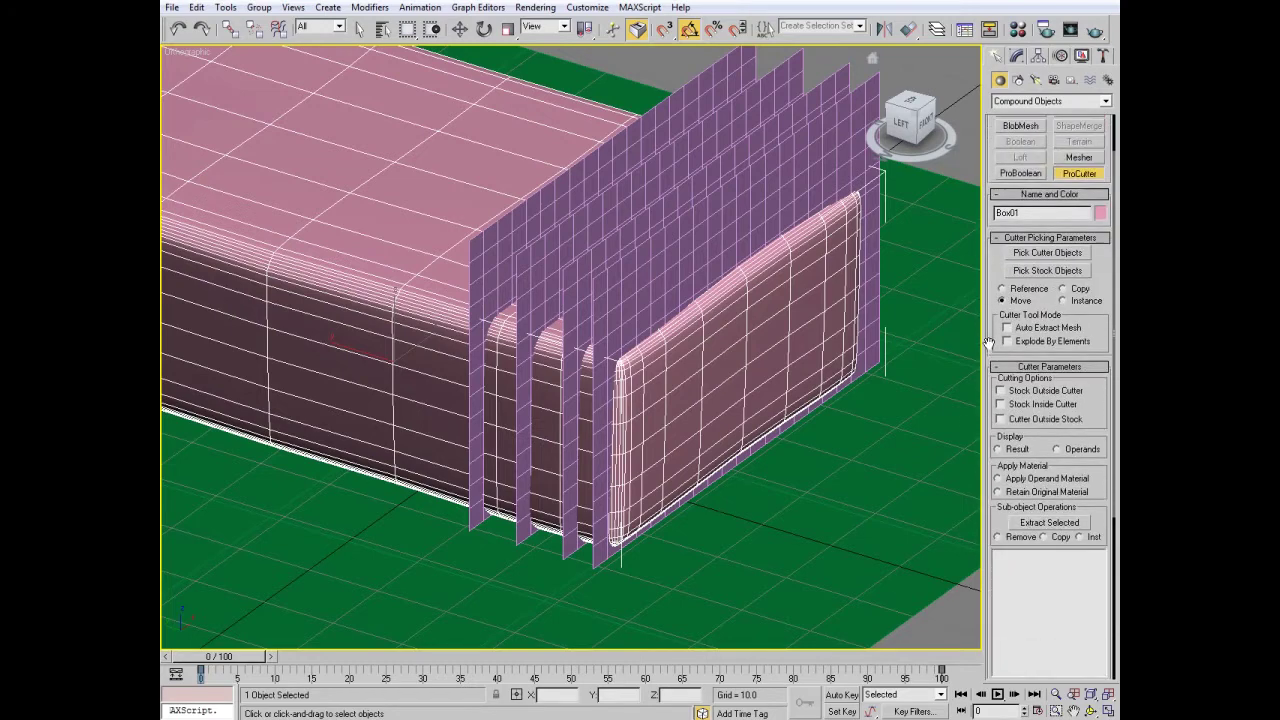
- Pick the stock object; enable Stock Inside Cutter and Cutter Outside Stock, disable Stock Outside Cutter
left_click(1020, 271)
middle_click_drag(888, 250, 818, 283)
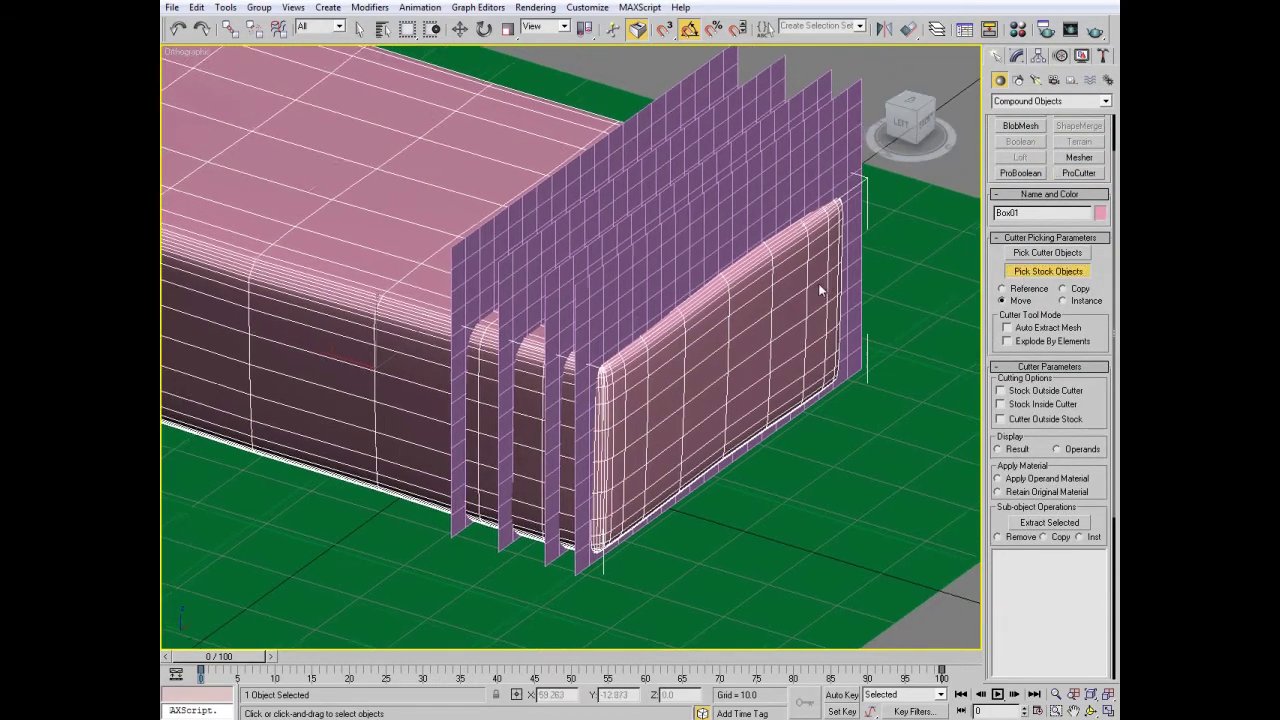
left_click(804, 118)
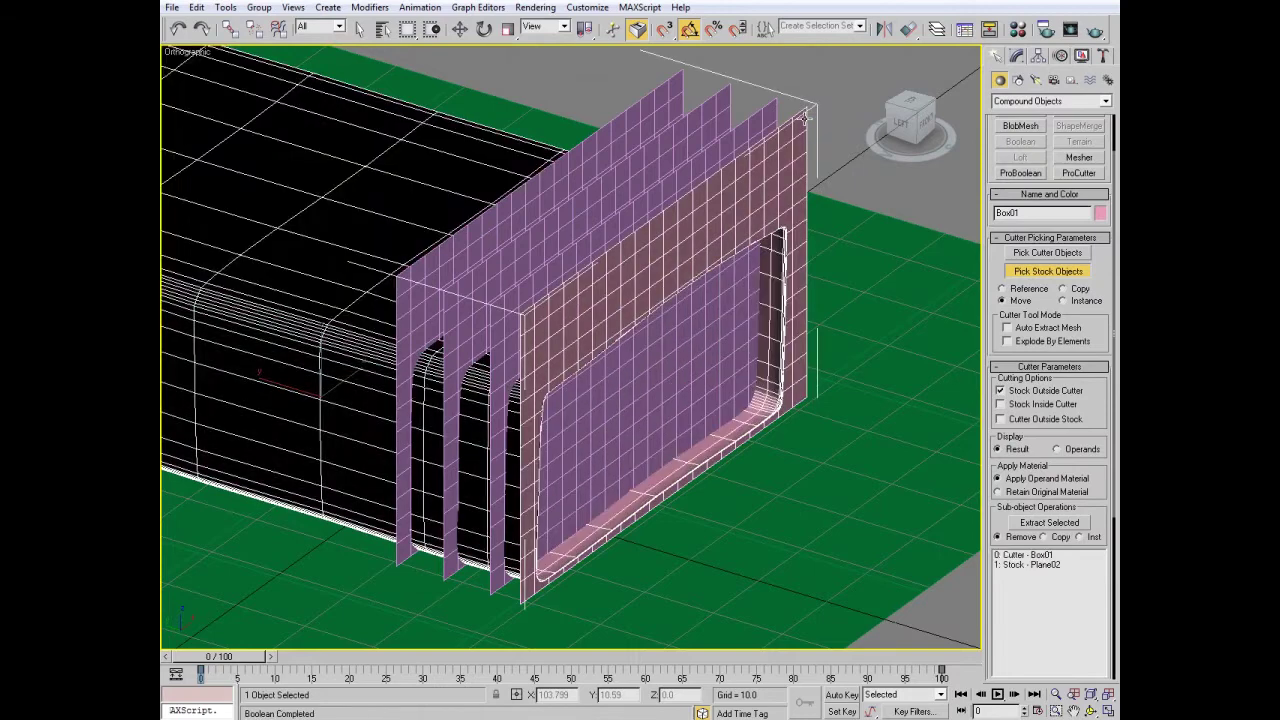
left_click(1000, 419)
left_click(1000, 404)
left_click(1000, 390)
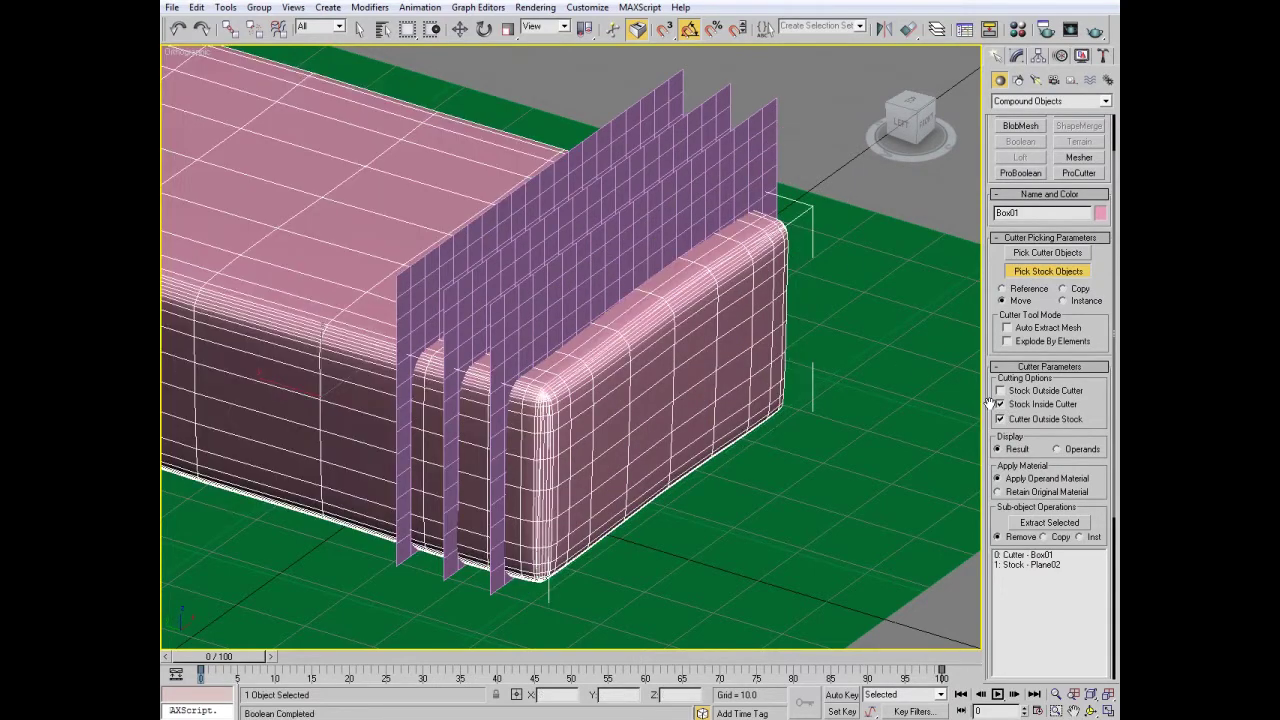
middle_click_drag(760, 350, 831, 386)
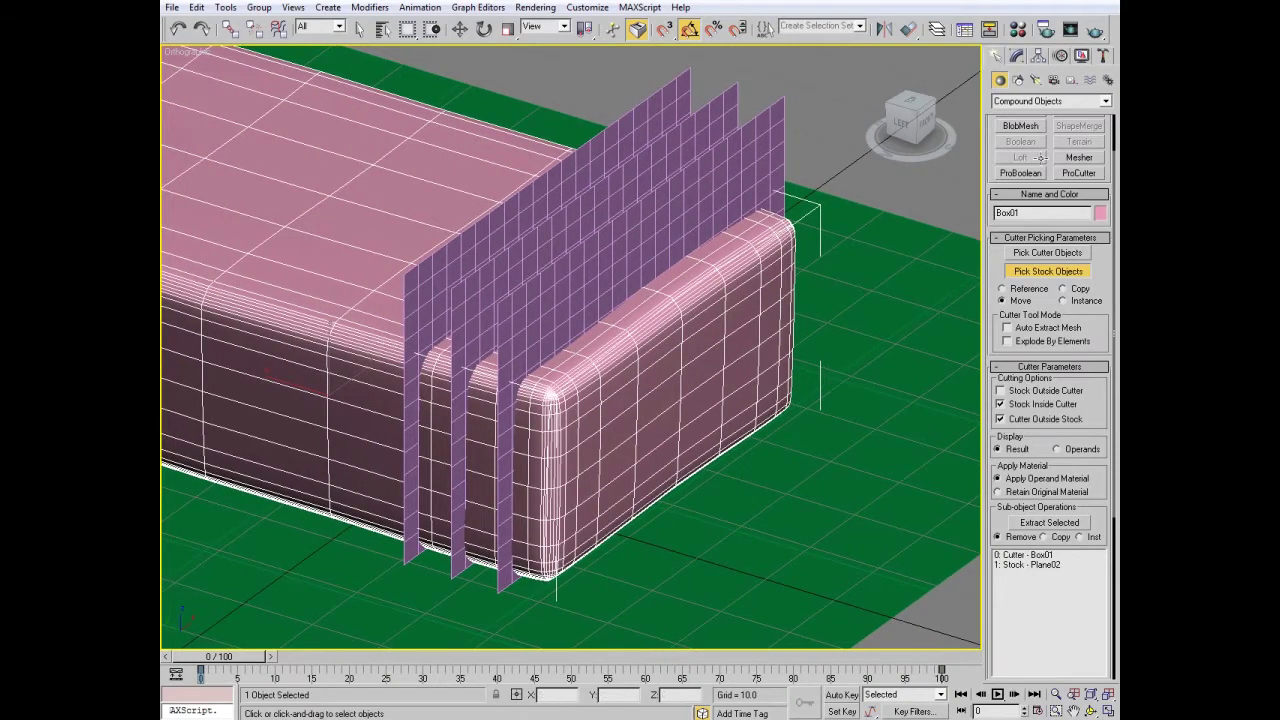
- Convert the sliced block to an editable poly and test-move the end slice element
key("w")
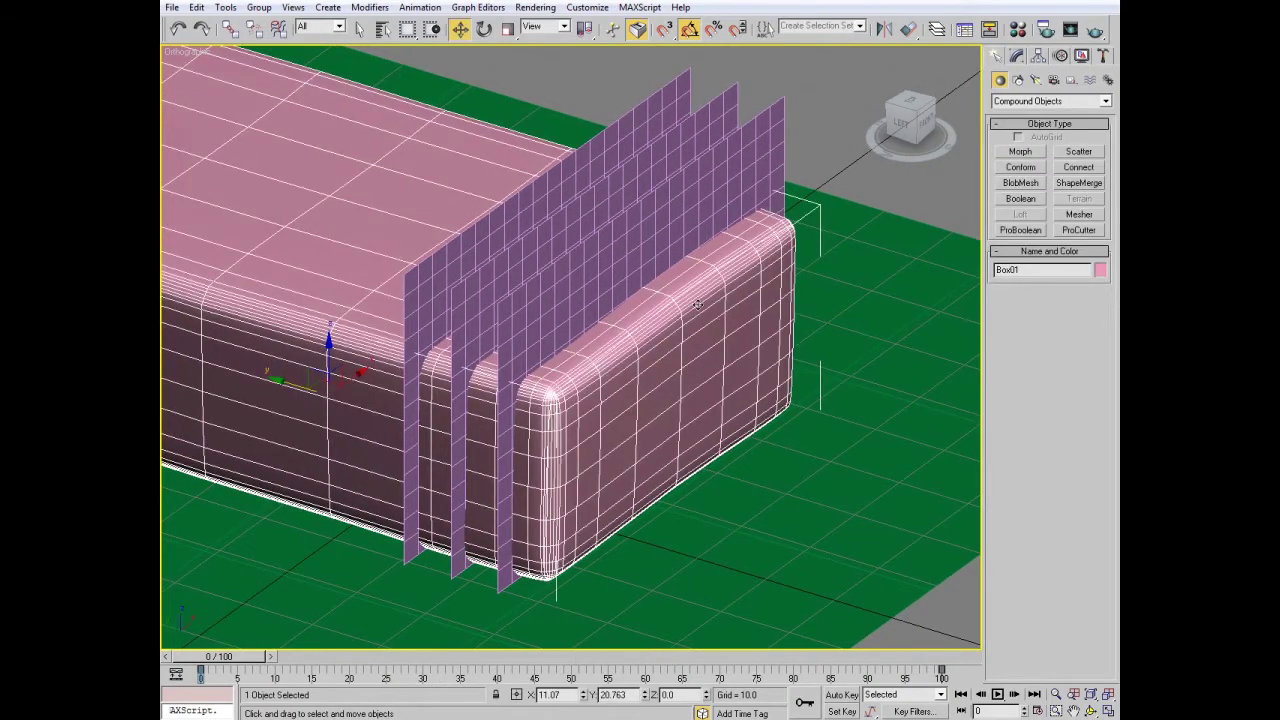
middle_click_drag(770, 299, 713, 297)
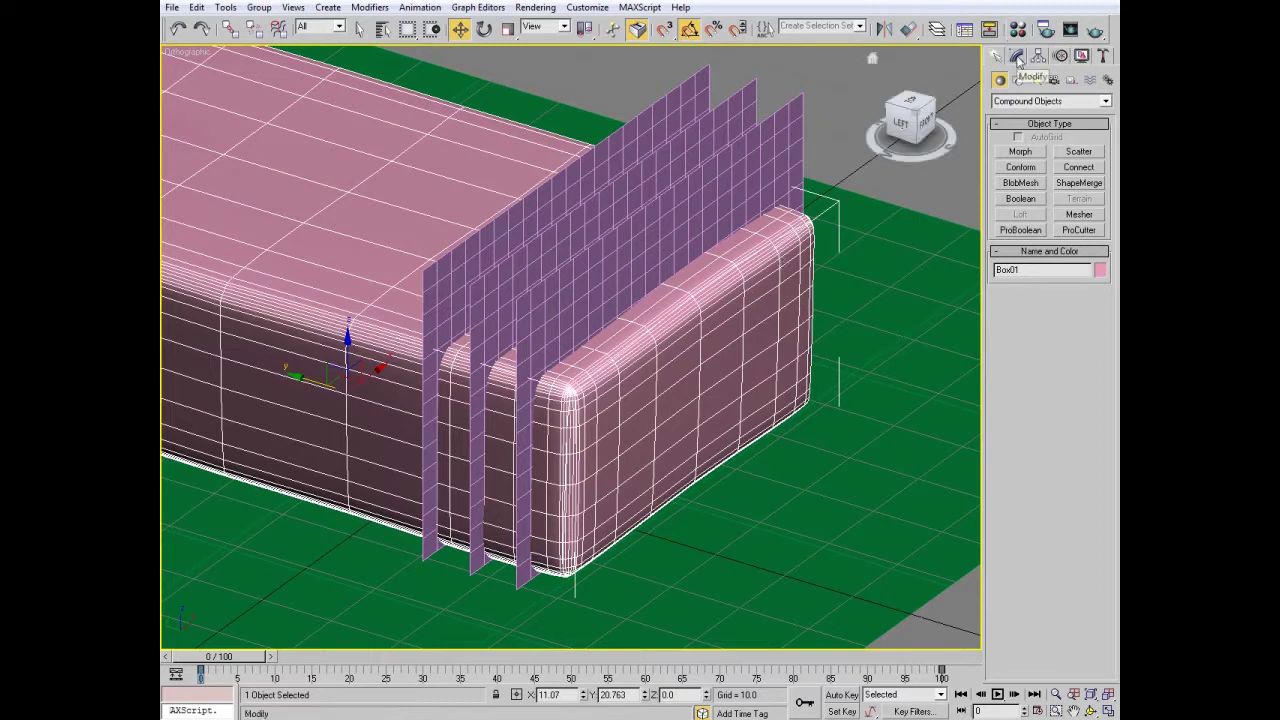
right_click(762, 245)
mouse_move(805, 388)
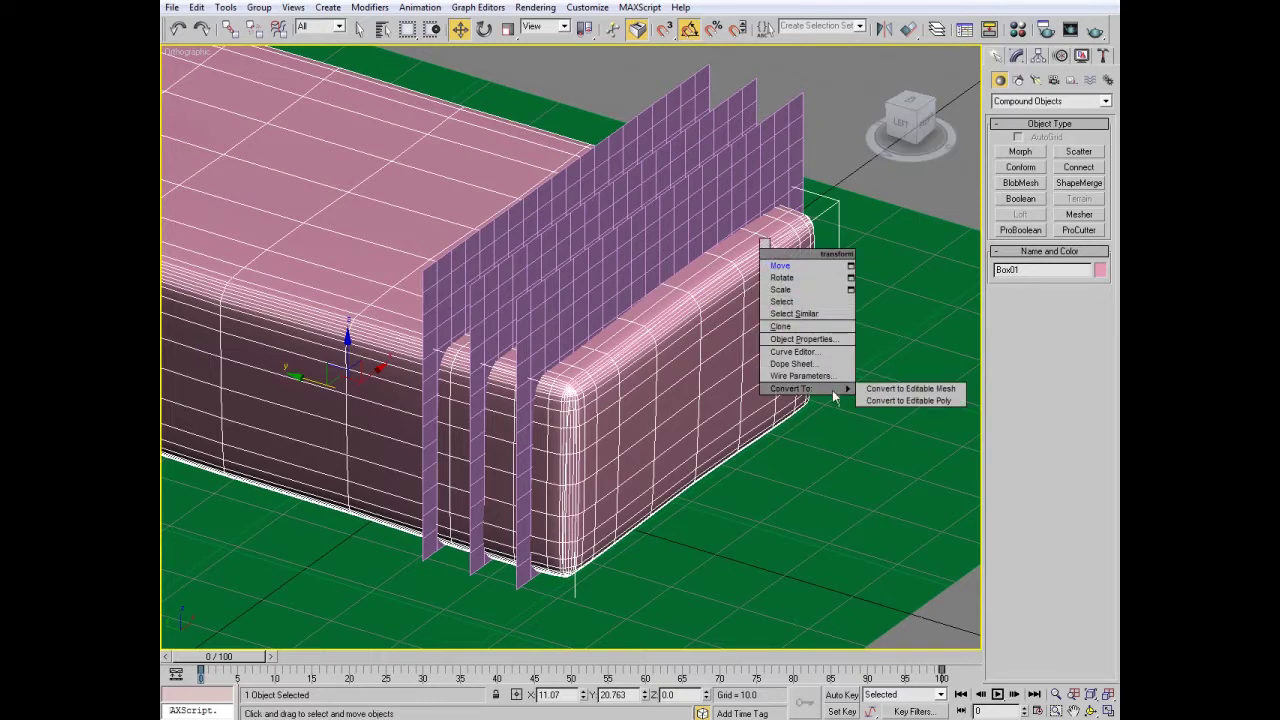
left_click(882, 399)
key("5")
left_click(783, 403)
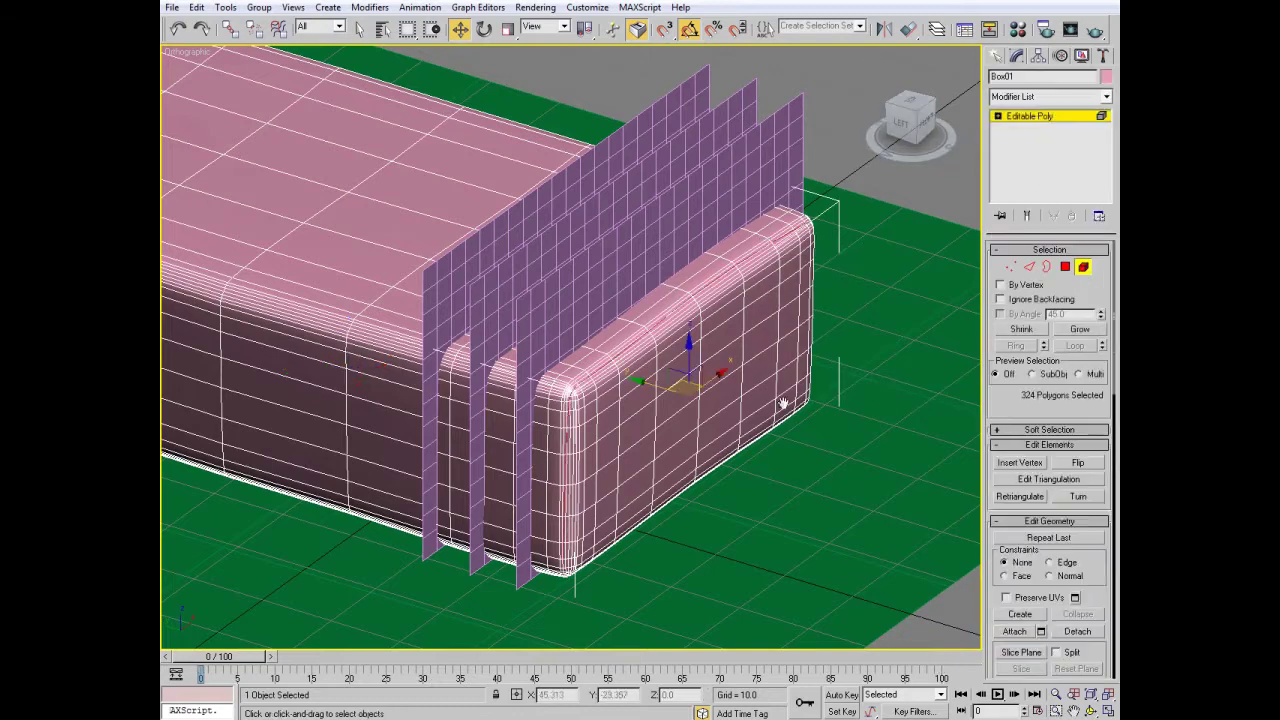
left_click(762, 352)
left_click_drag(848, 463, 834, 460)
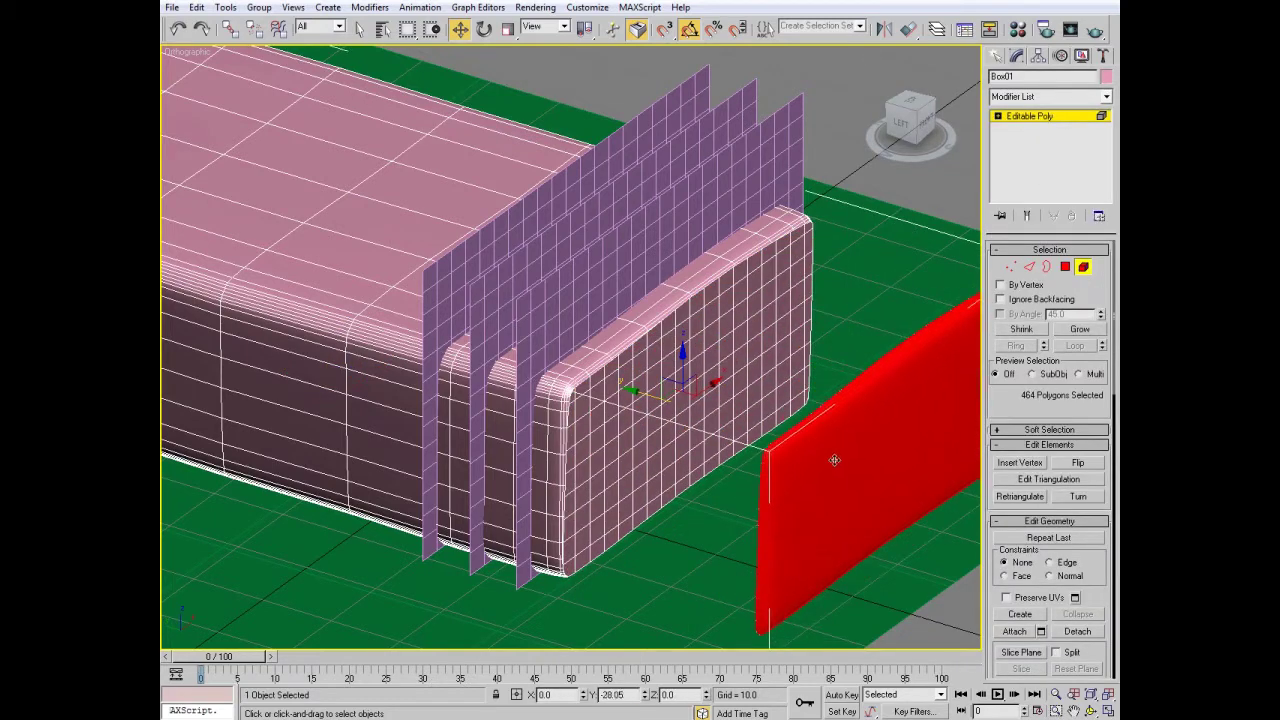
- Orbit around the sliced block, then deselect everything
left_click(1091, 709)
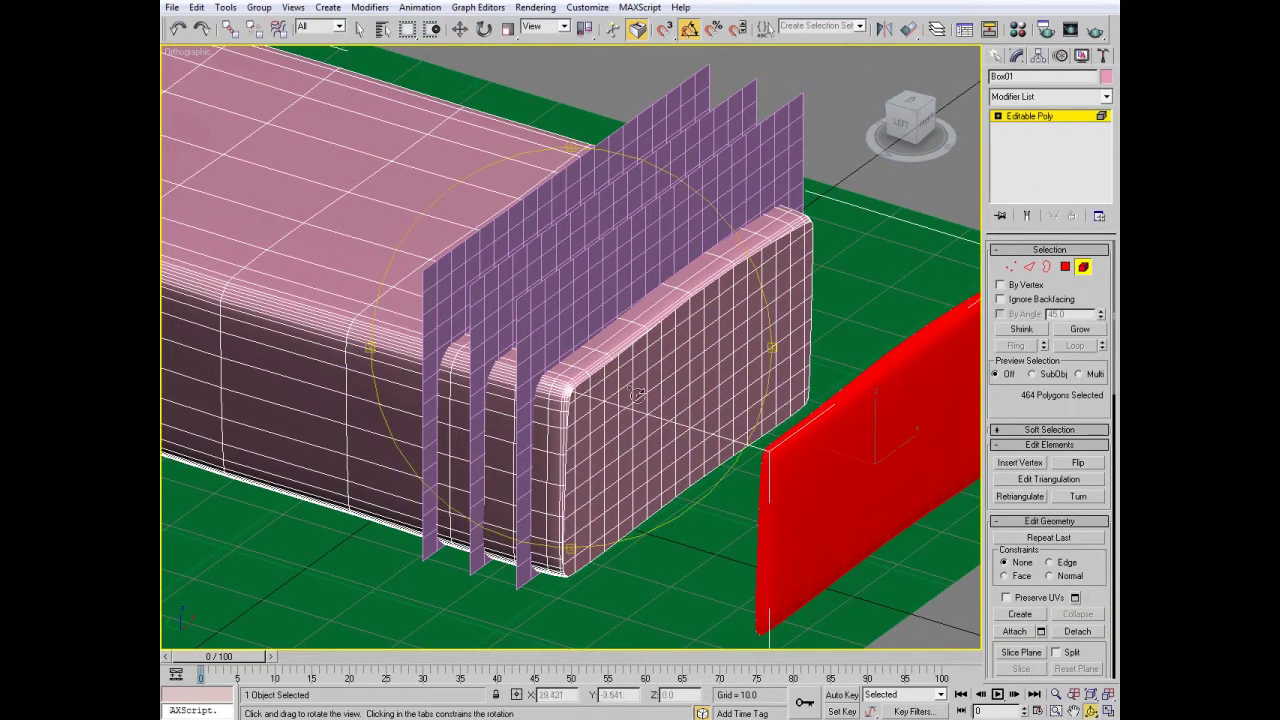
left_click_drag(636, 394, 594, 389)
right_click(594, 389)
left_click(997, 57)
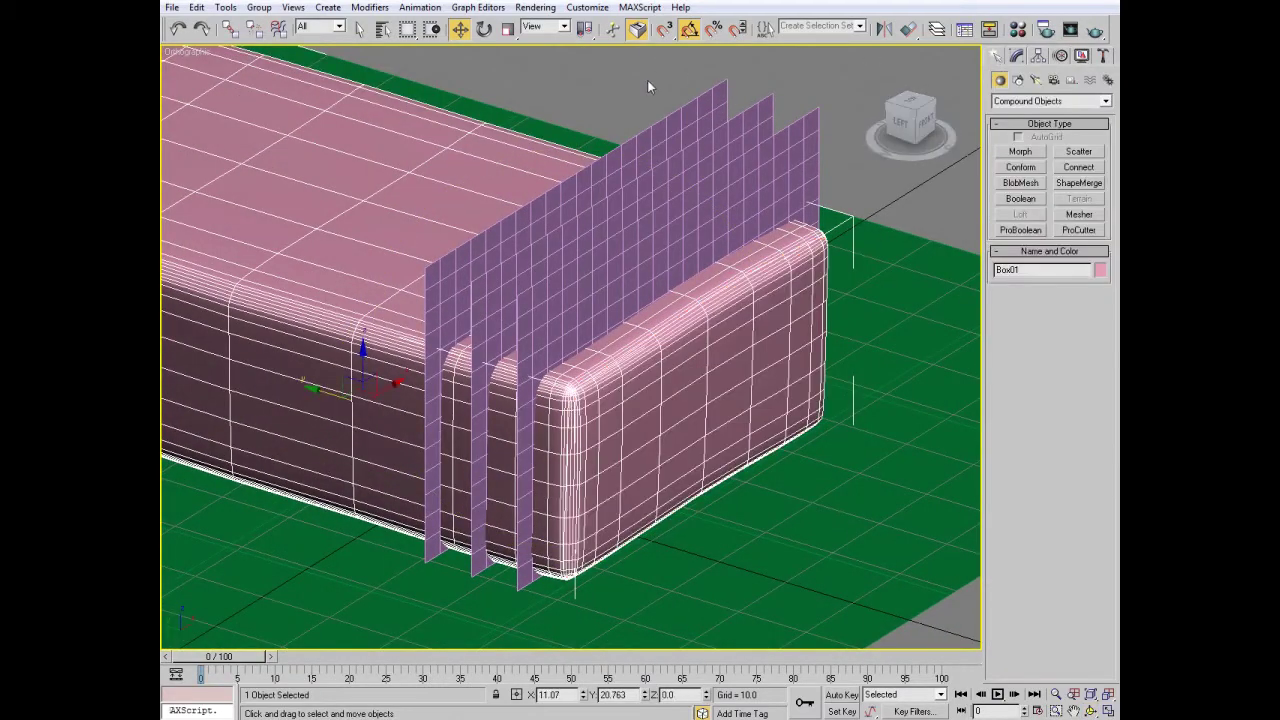
left_click(900, 95)
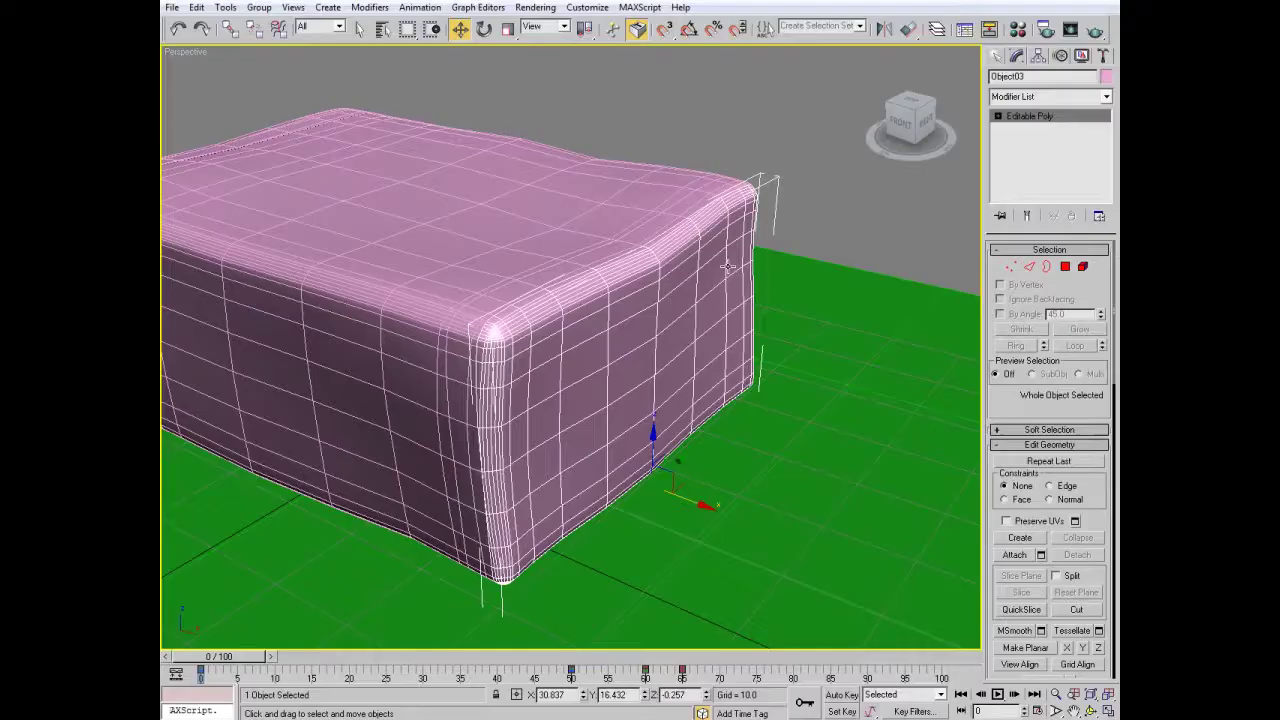
- Frame the slice in the front view and add a Bend modifier to Object03
left_click(900, 130)
scroll(637, 160, "down", 3)
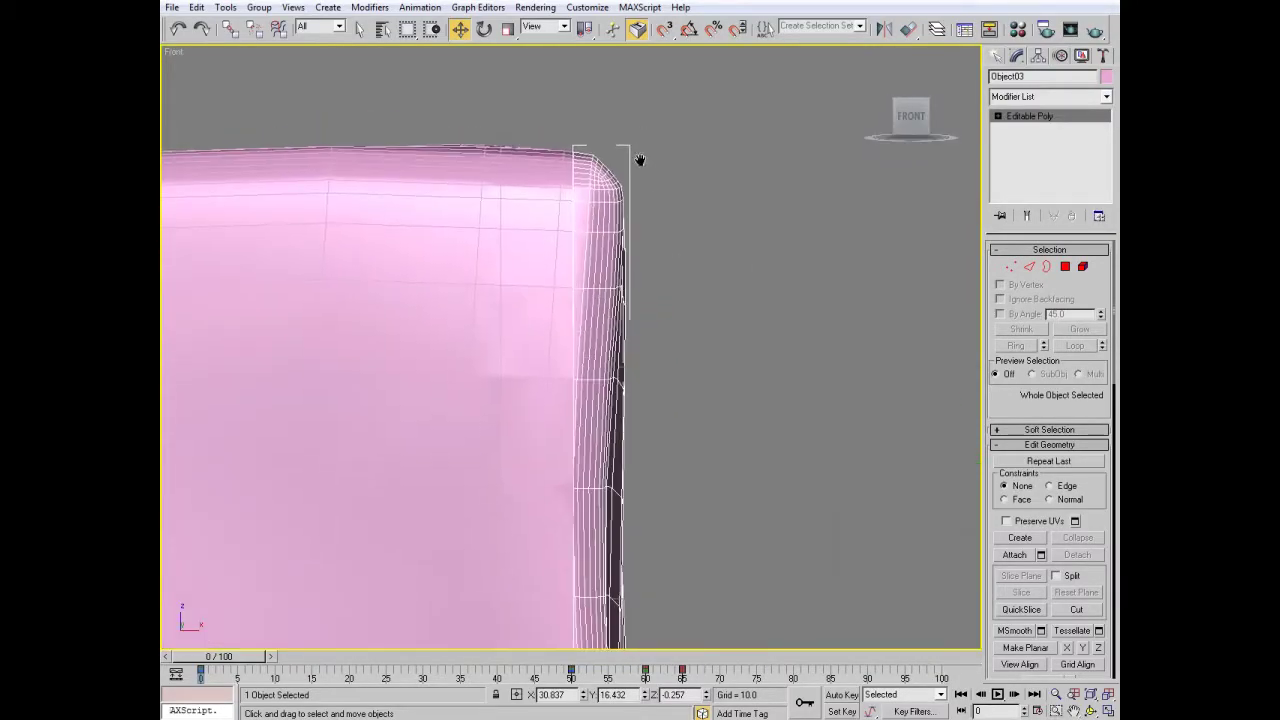
middle_click_drag(637, 160, 656, 438)
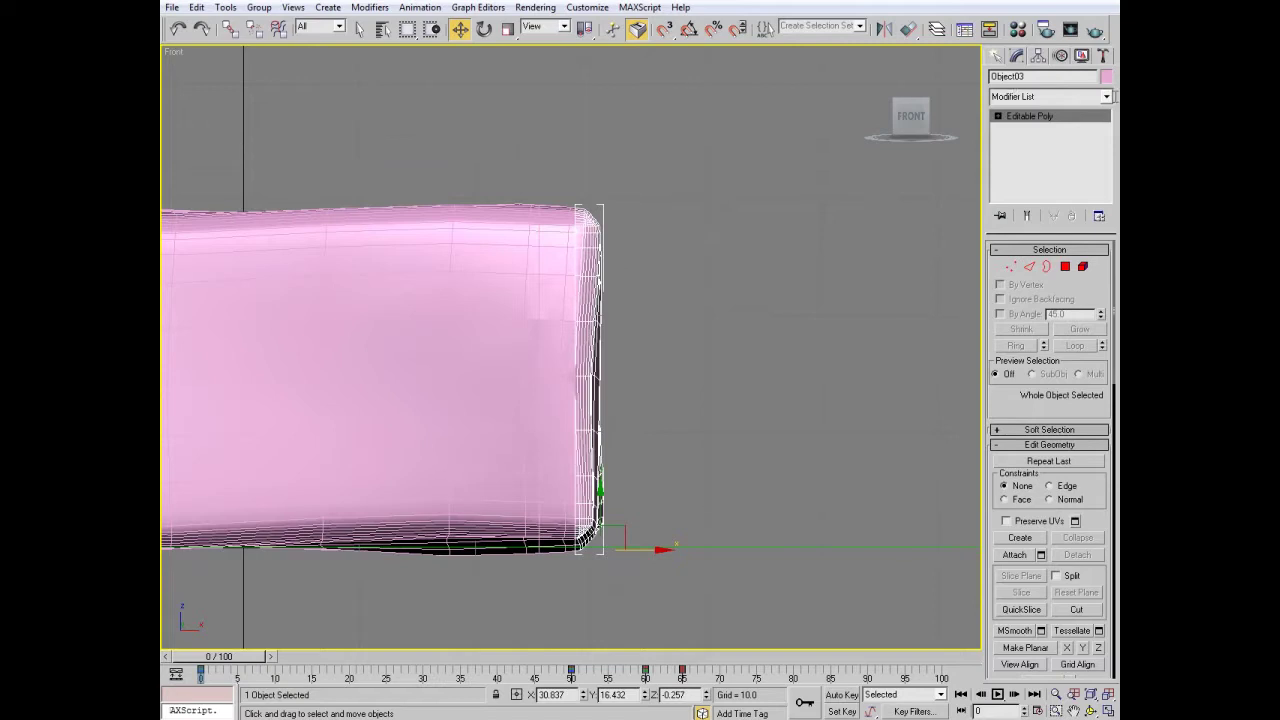
left_click(1106, 96)
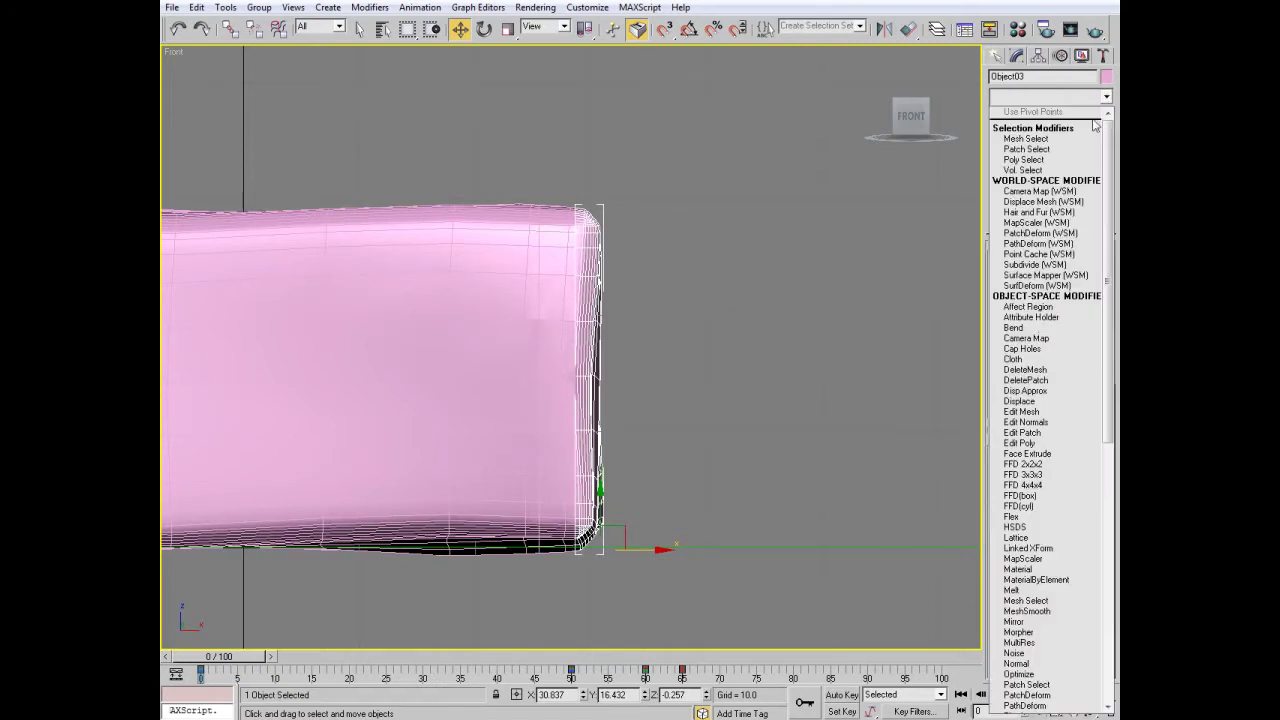
left_click(1014, 323)
- Centre Object03's pivot on the object with Affect Pivot Only, then return to its modifier stack
left_click(1038, 56)
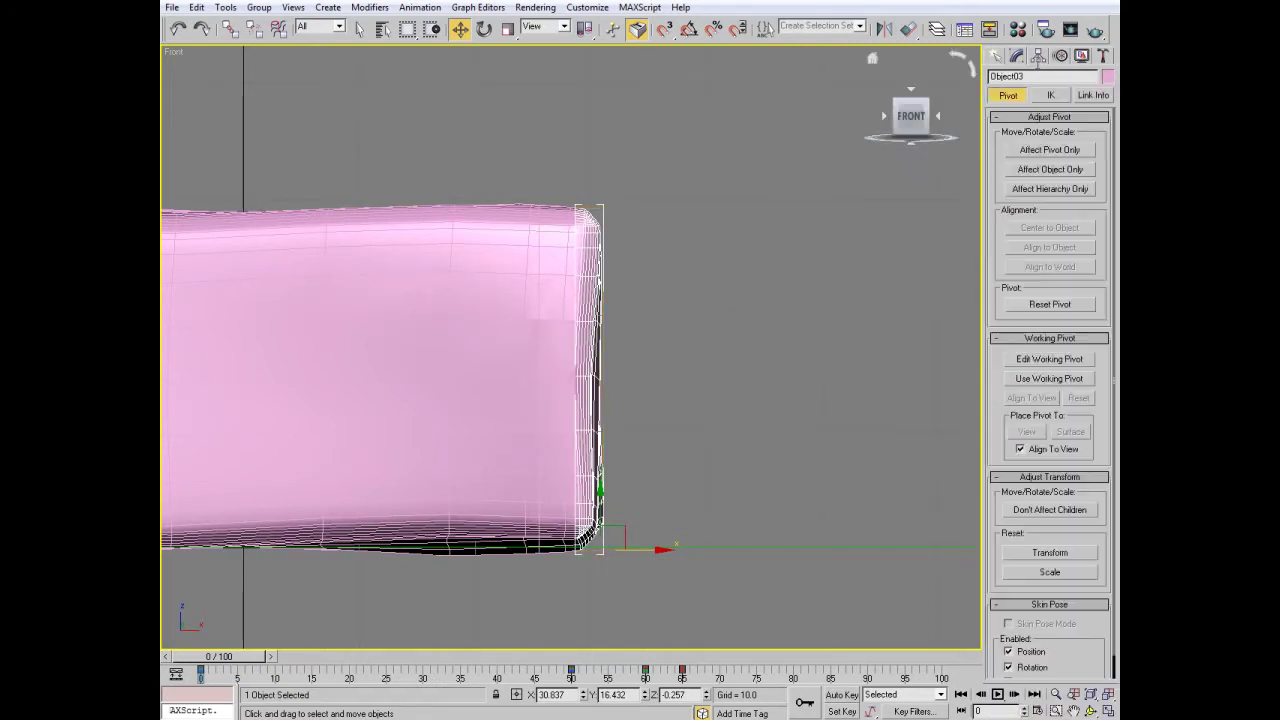
left_click(1047, 150)
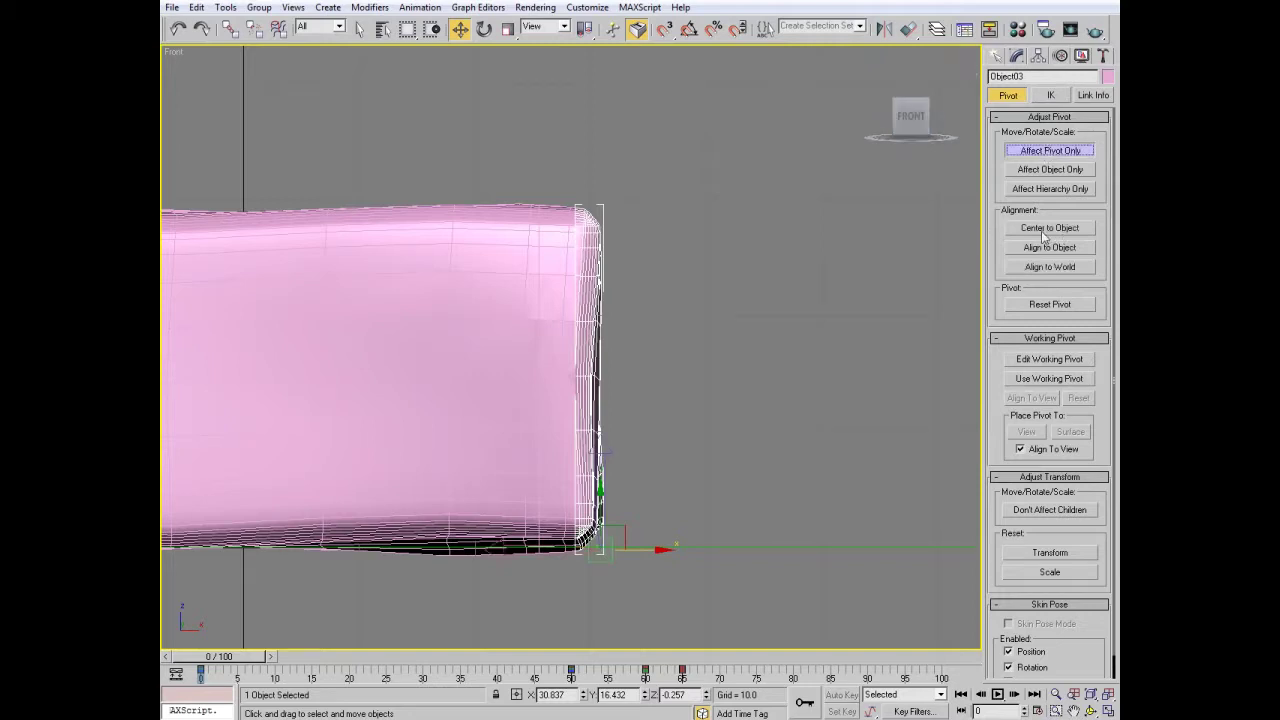
left_click(1001, 57)
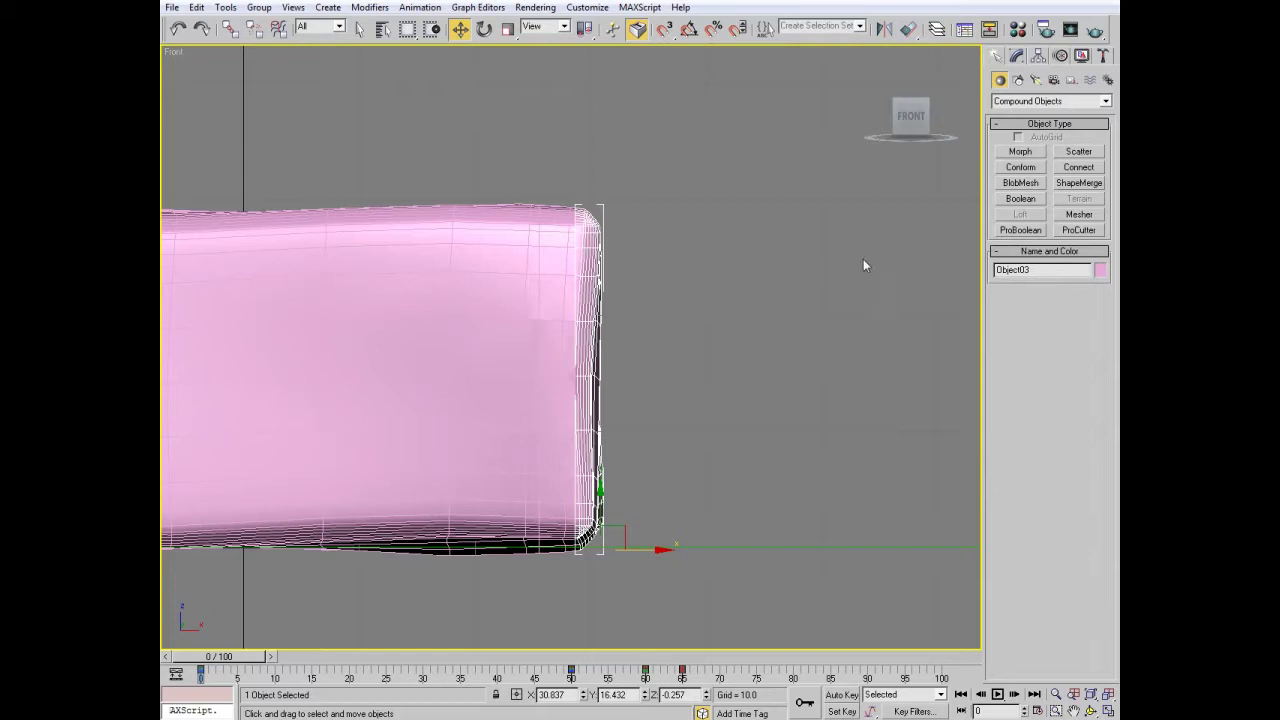
left_click(1038, 56)
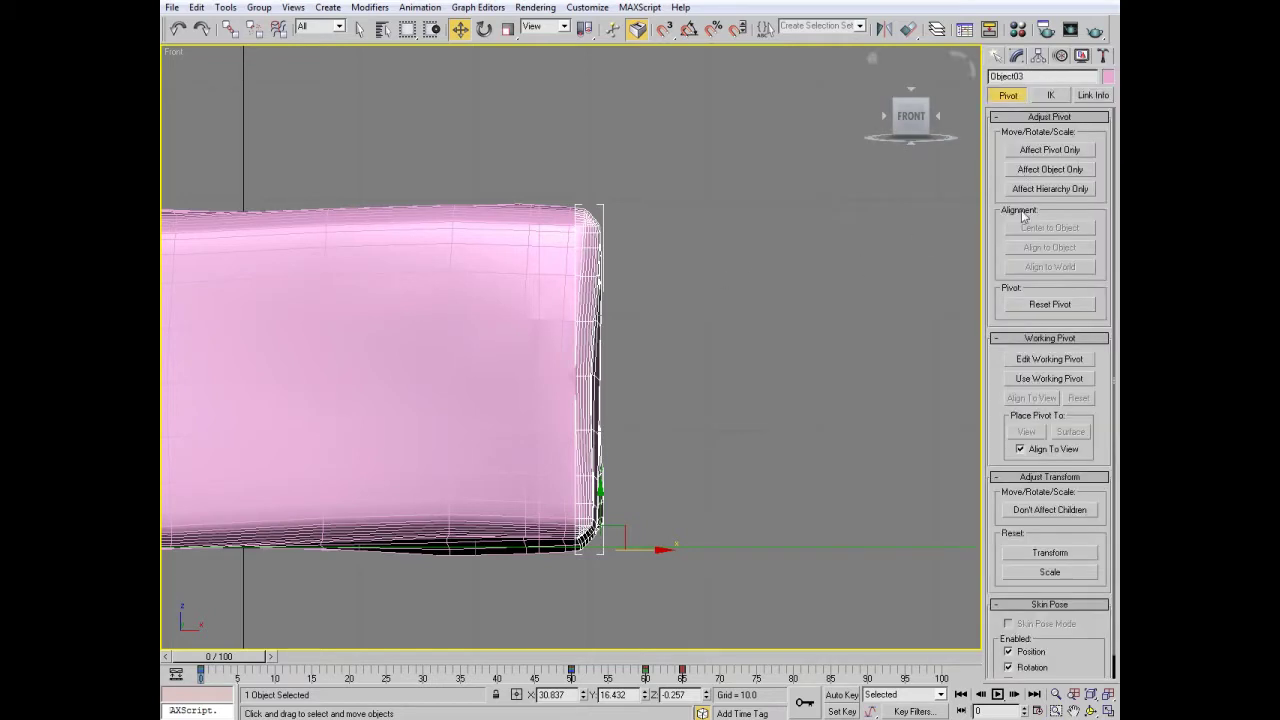
left_click(1036, 155)
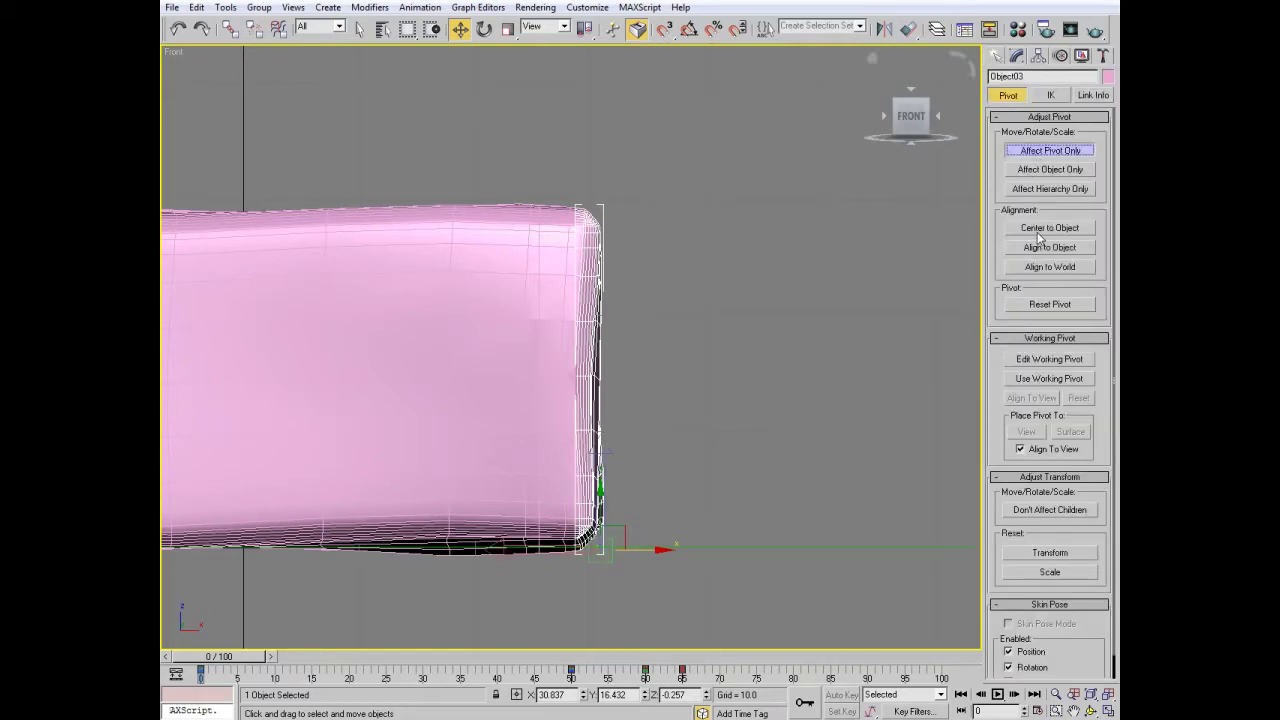
left_click(1049, 228)
left_click(1001, 57)
scroll(701, 246, "up", 3)
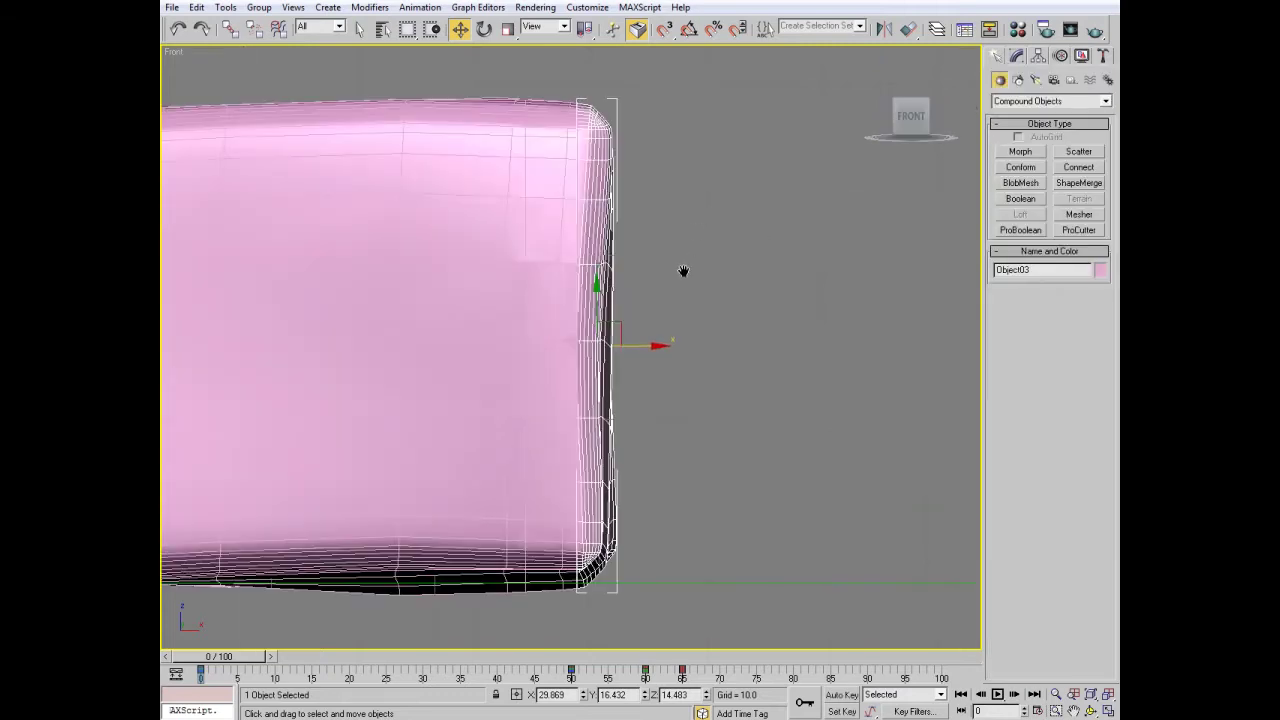
left_click(1017, 57)
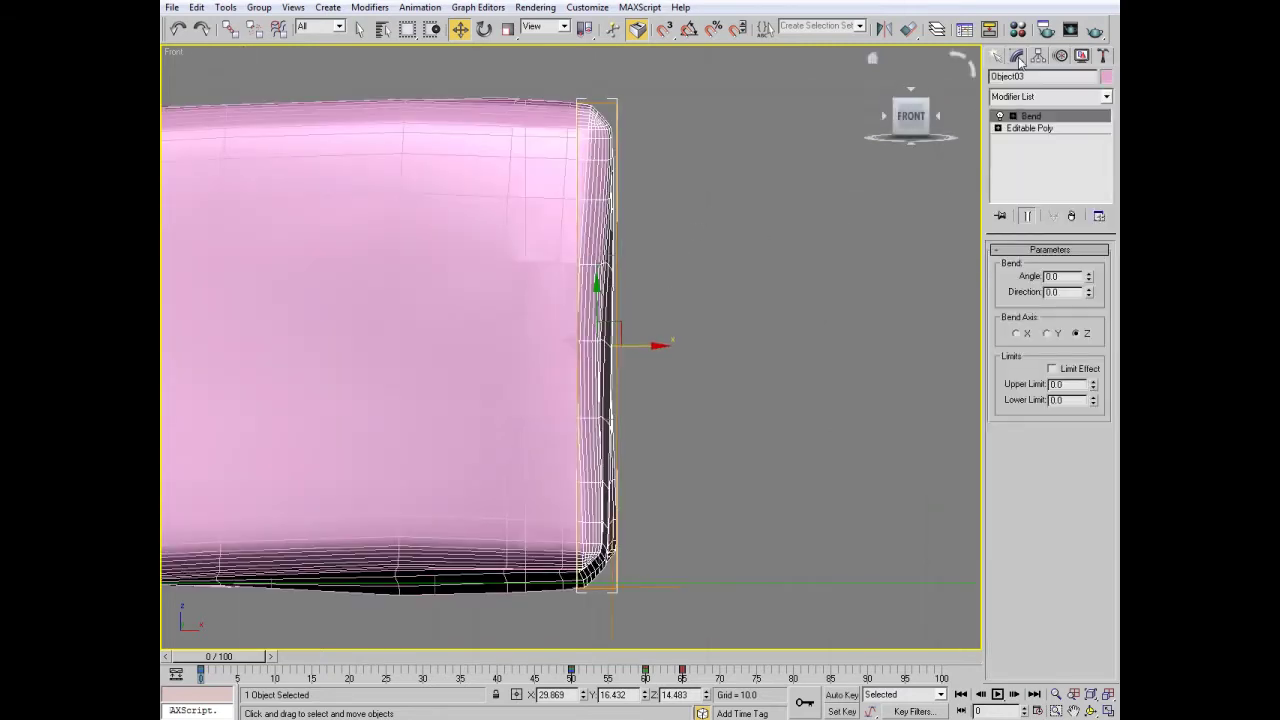
- Replace Object03's Bend with a fresh one at angle -32, with Limit Effect and a raised upper limit
left_click(1040, 118)
right_click(1040, 118)
left_click(1031, 146)
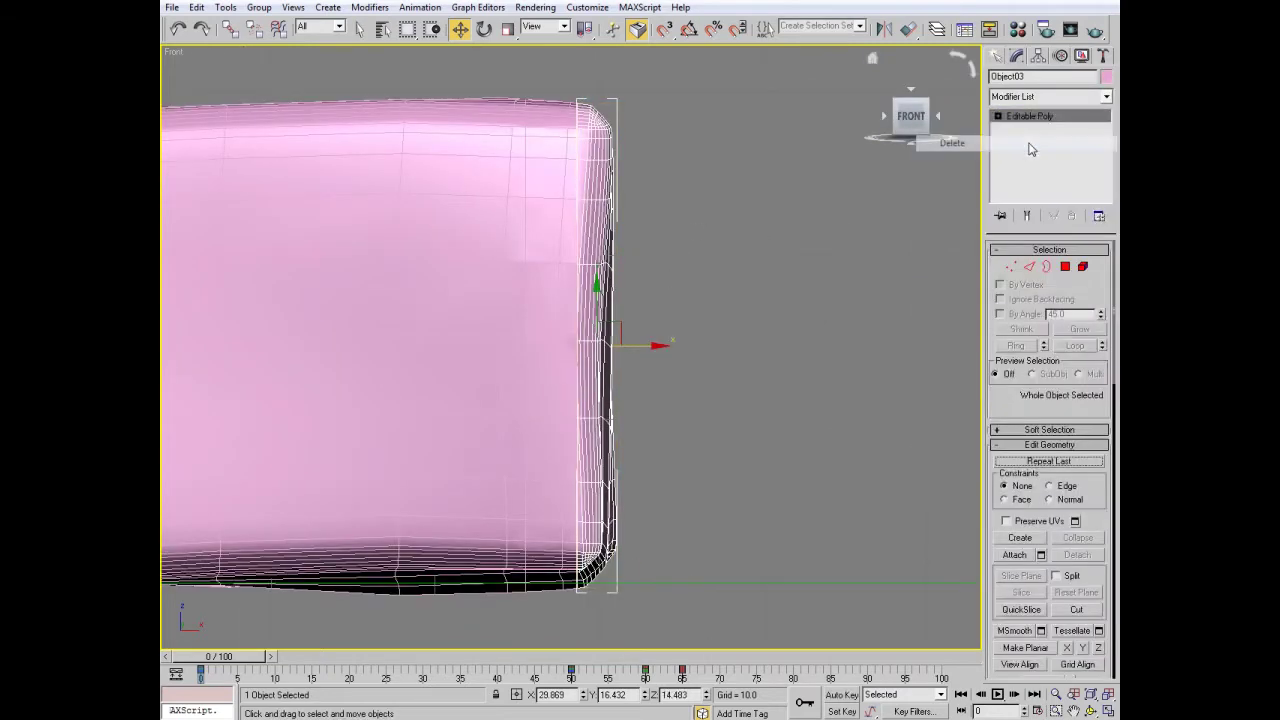
left_click(1108, 95)
left_click_drag(1107, 162, 1117, 288)
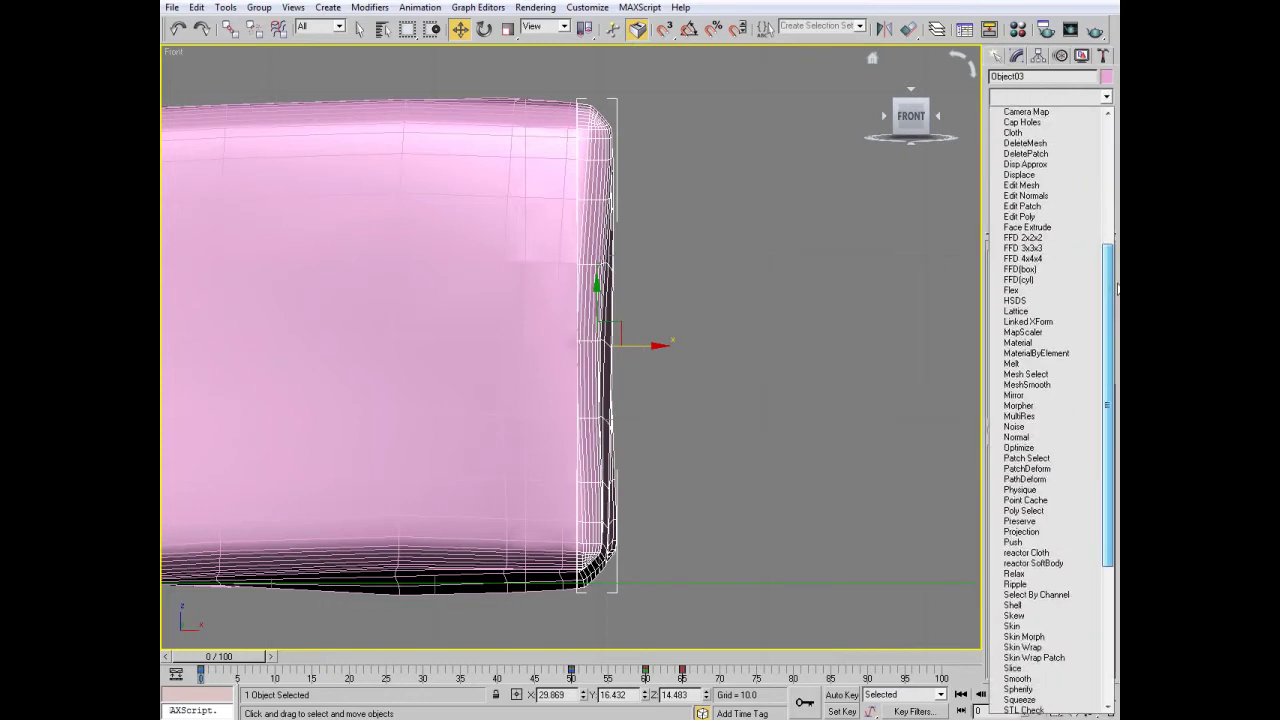
scroll(1099, 230, "up", 6)
left_click(1015, 301)
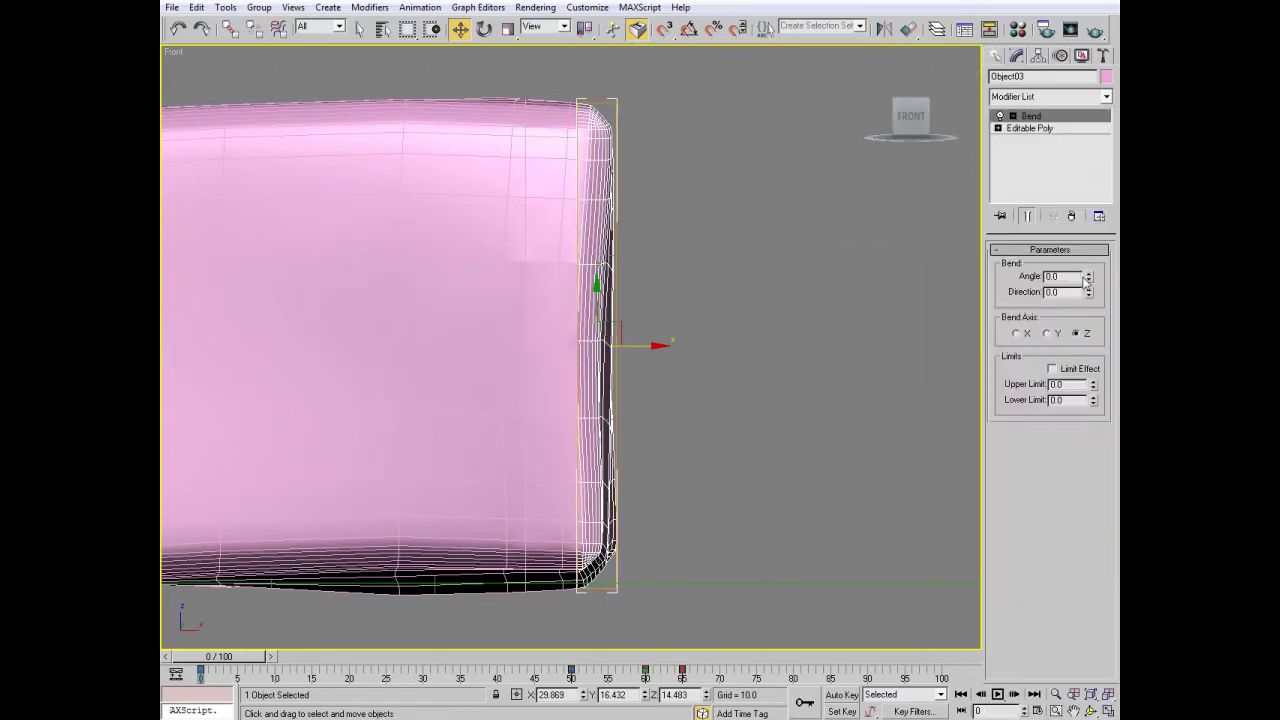
left_click_drag(1087, 283, 1098, 325)
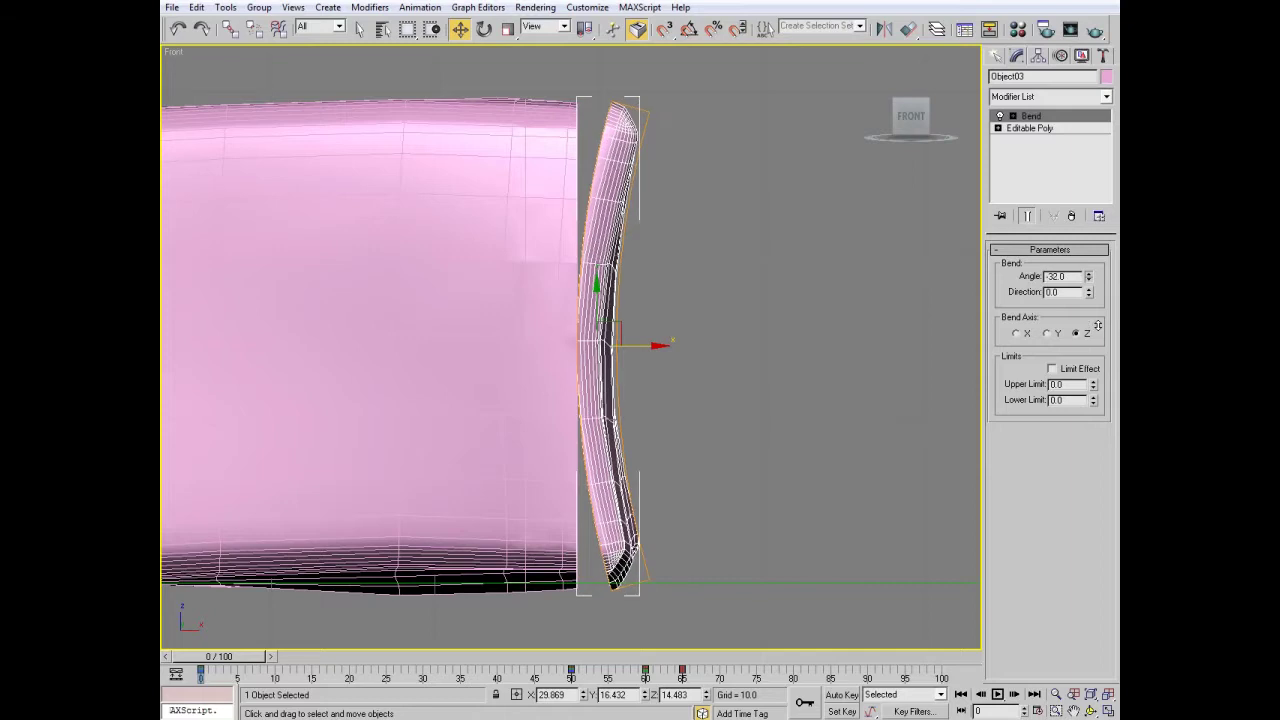
left_click(1052, 369)
mouse_move(1095, 387)
left_mouse_down()
mouse_move(1095, 350)
mouse_move(1093, 376)
left_mouse_up()
- Move the Bend gizmo higher on the slice, then turn on Auto Key at frame 0
left_click(1013, 117)
left_click(1040, 128)
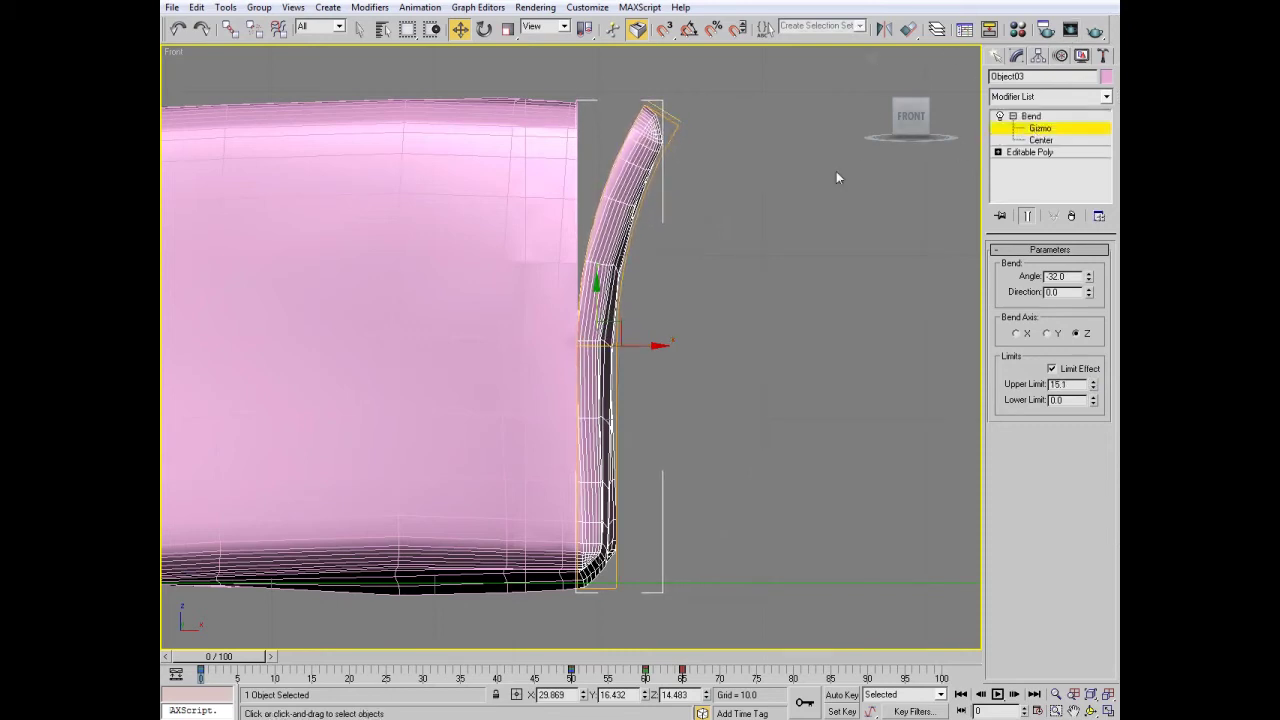
left_click_drag(598, 312, 736, 236)
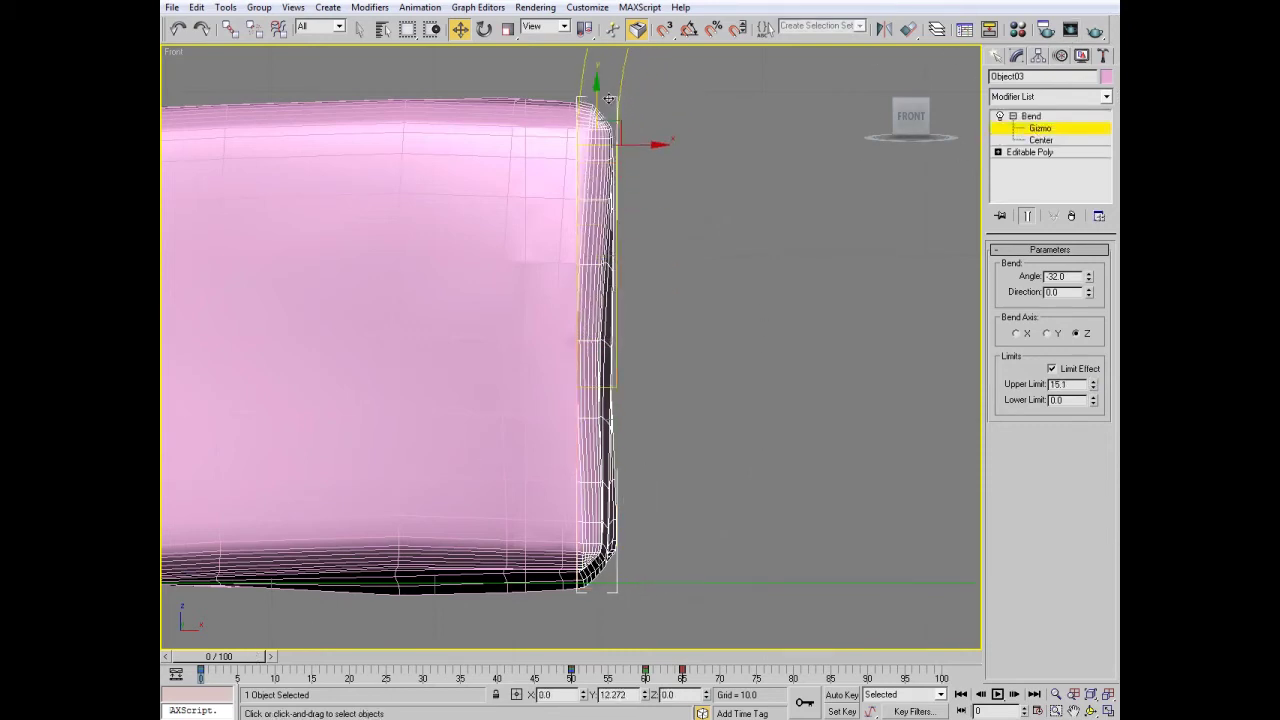
scroll(736, 236, "down", 2)
middle_click_drag(736, 236, 688, 234)
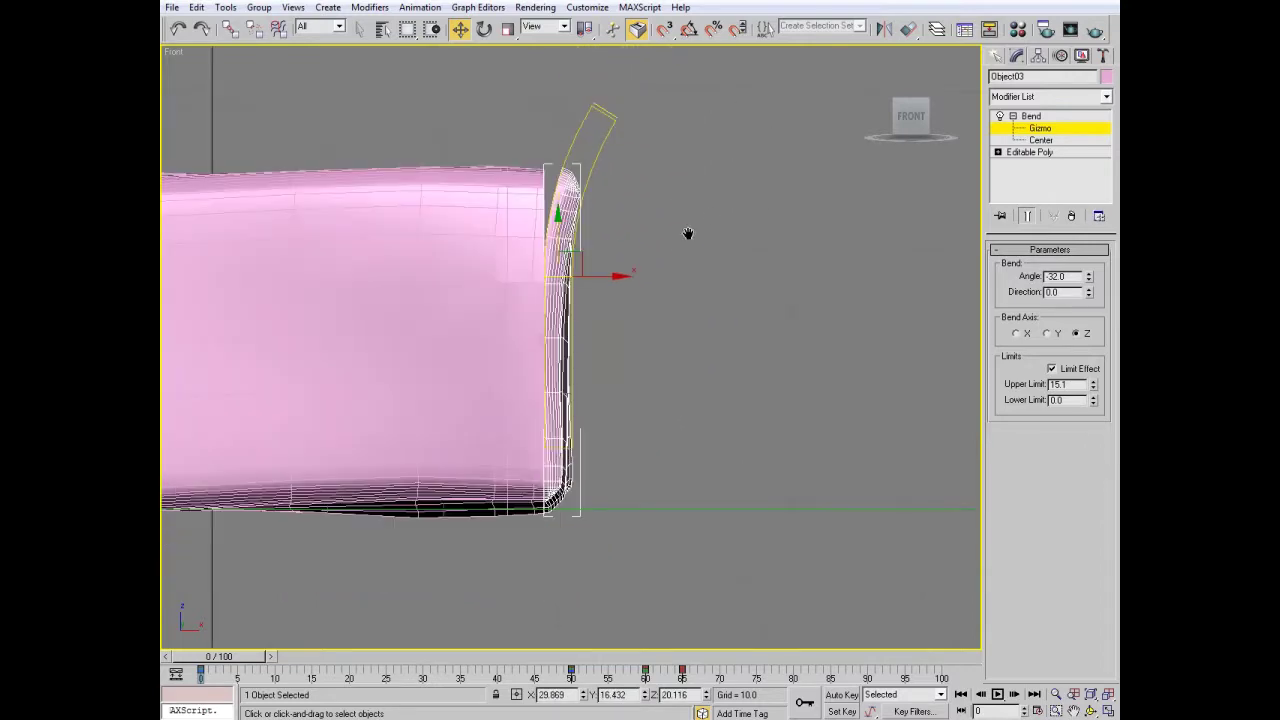
middle_click_drag(609, 441, 596, 450)
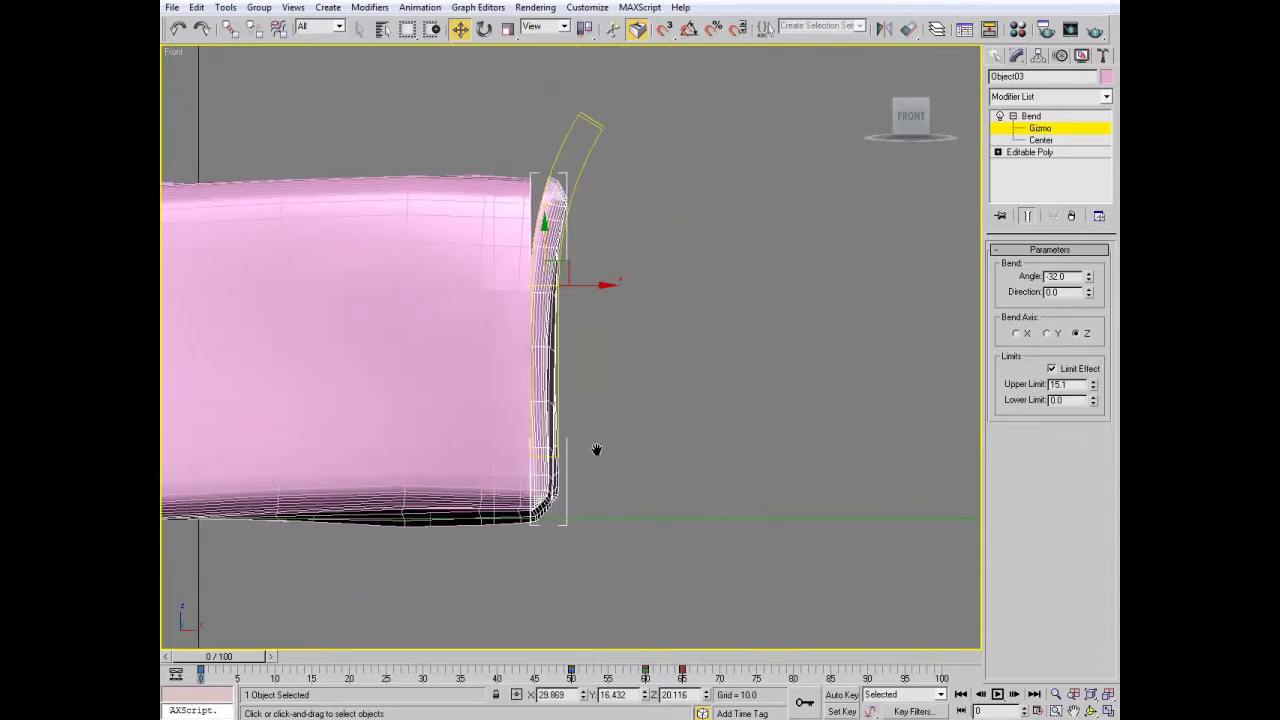
left_click(842, 694)
mouse_move(220, 656)
left_mouse_down()
mouse_move(388, 656)
mouse_move(226, 645)
left_mouse_up()
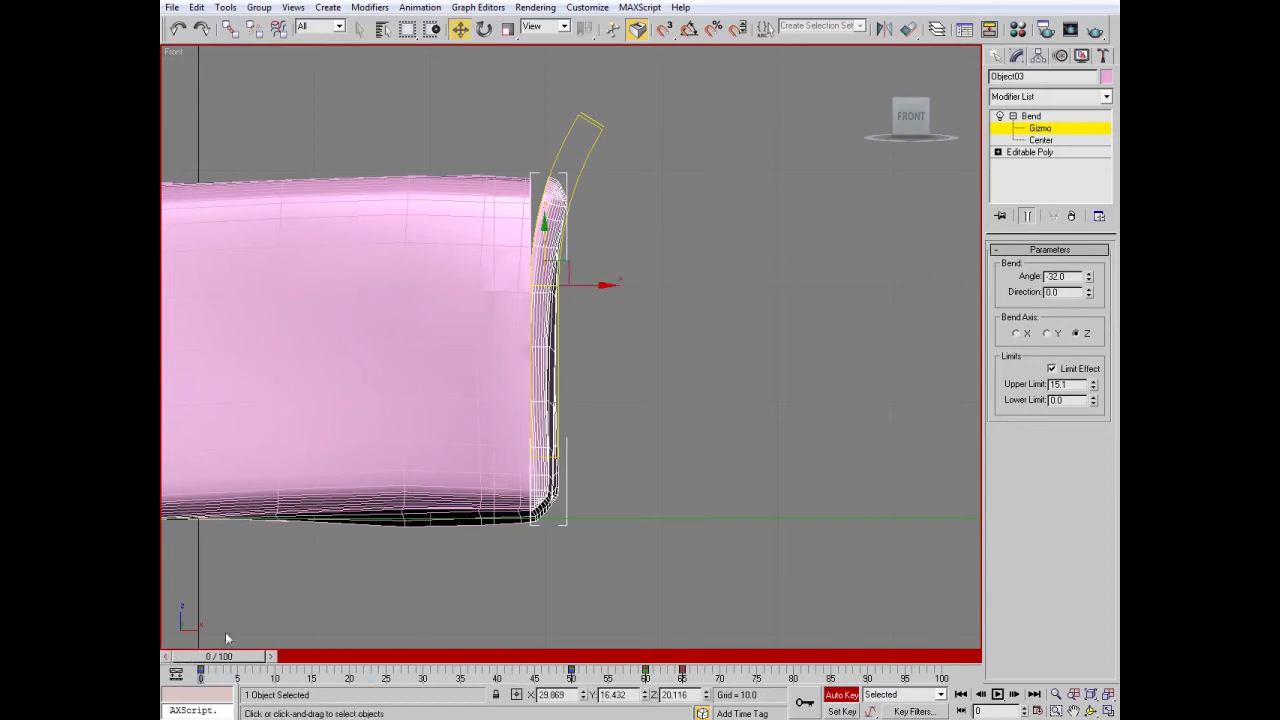
- Set the Bend gizmo just above the slice's top at frame 0, then go to frame 50
left_click_drag(541, 248, 609, 16)
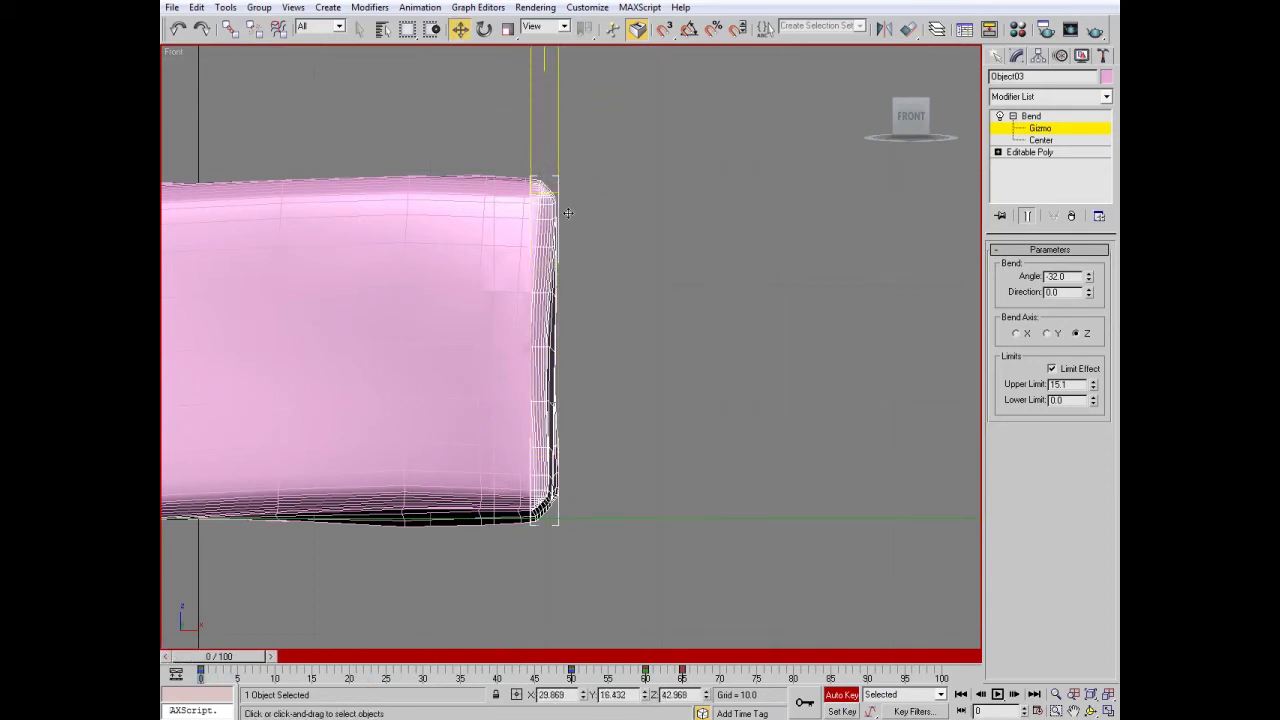
left_click_drag(567, 213, 557, 337)
mouse_move(554, 169)
left_mouse_down()
mouse_move(584, 190)
mouse_move(587, 227)
left_mouse_up()
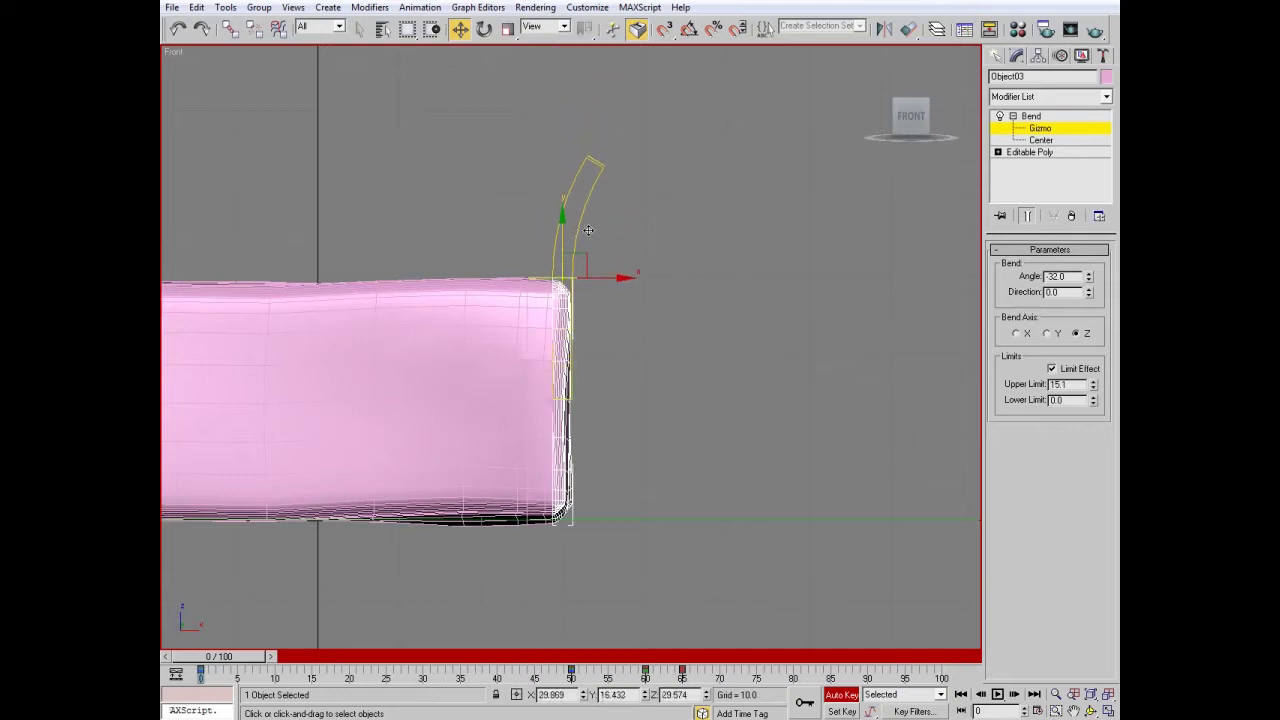
scroll(588, 230, "up", 5)
scroll(543, 116, "down", 2)
middle_click_drag(565, 87, 608, 191)
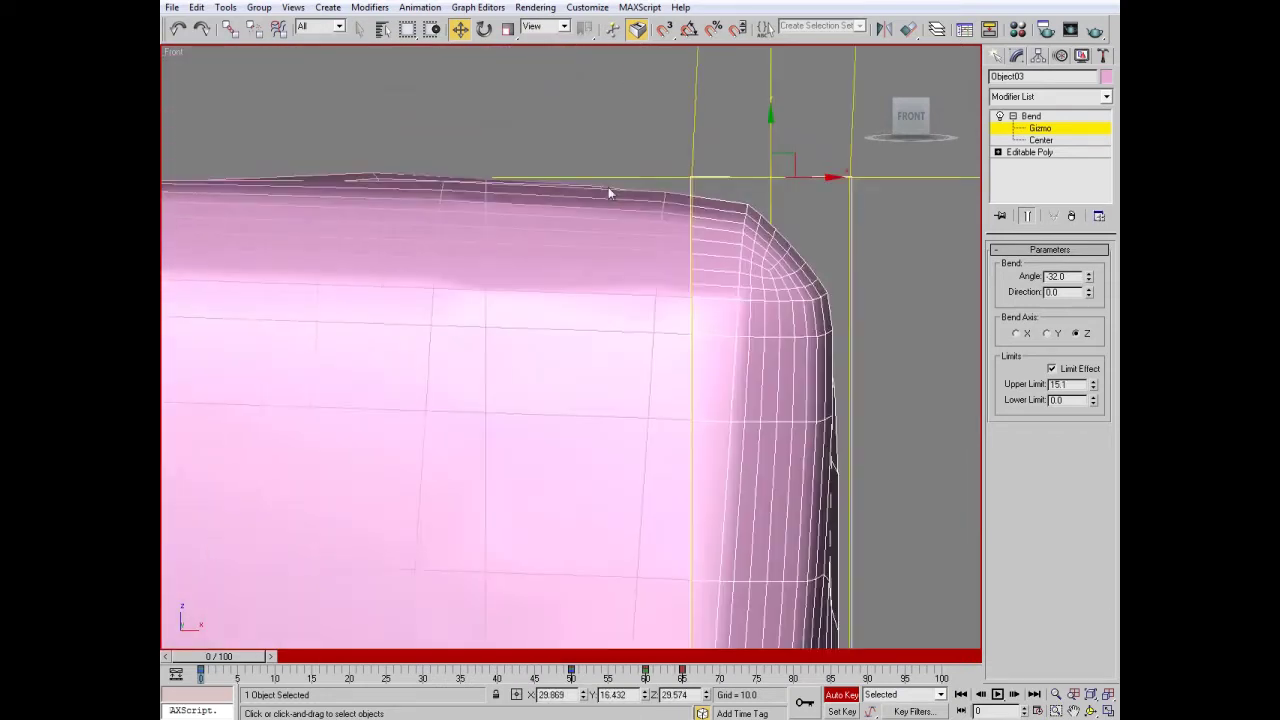
scroll(688, 237, "down", 2)
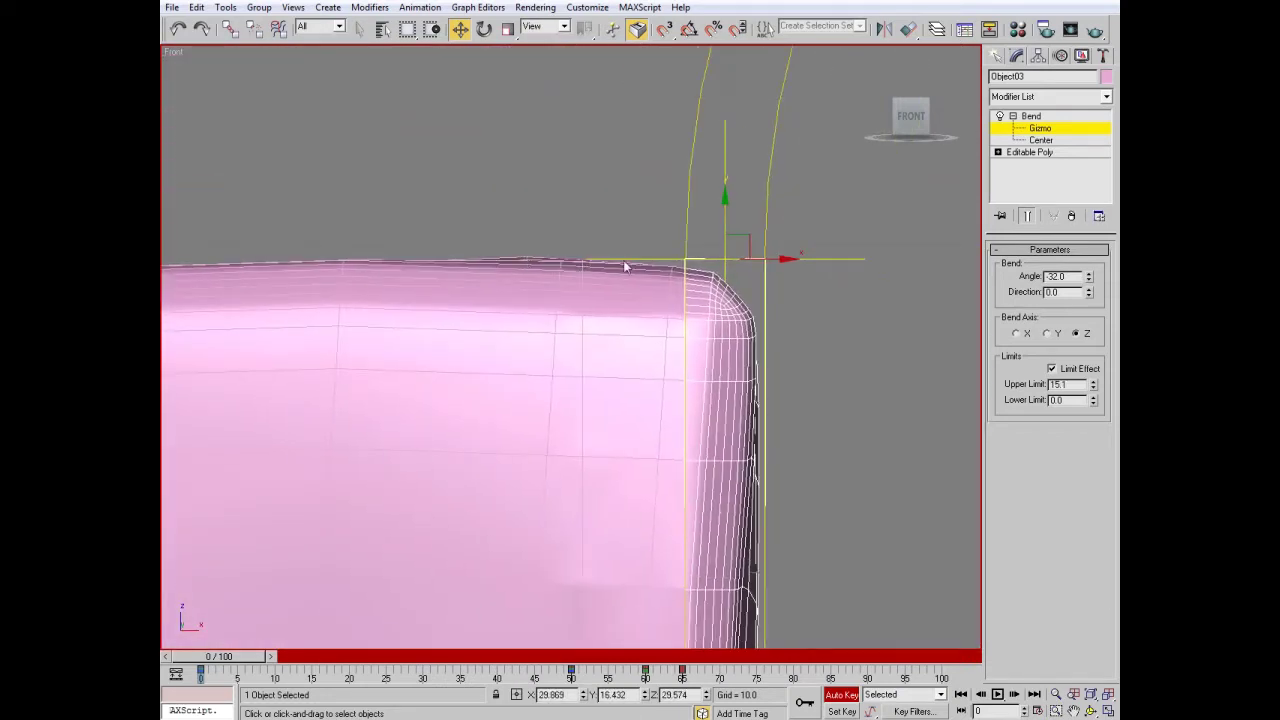
left_click_drag(727, 221, 729, 211)
scroll(722, 284, "down", 2)
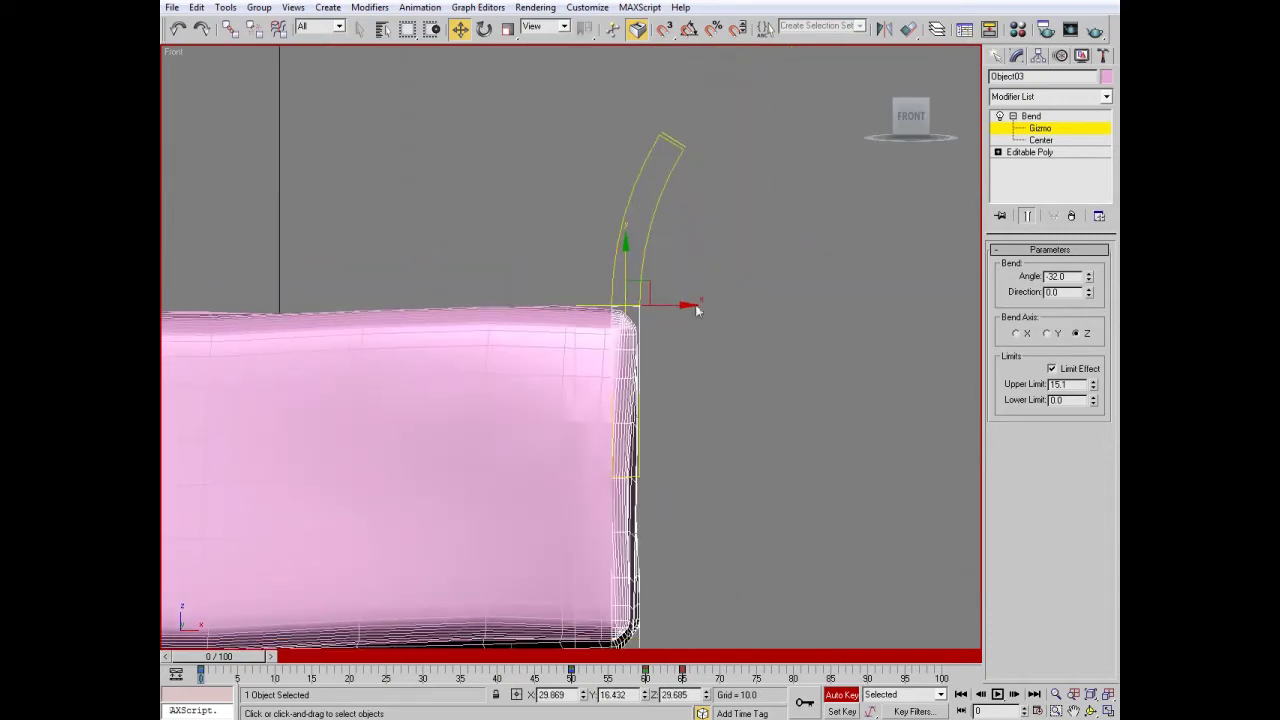
middle_click_drag(695, 304, 620, 237)
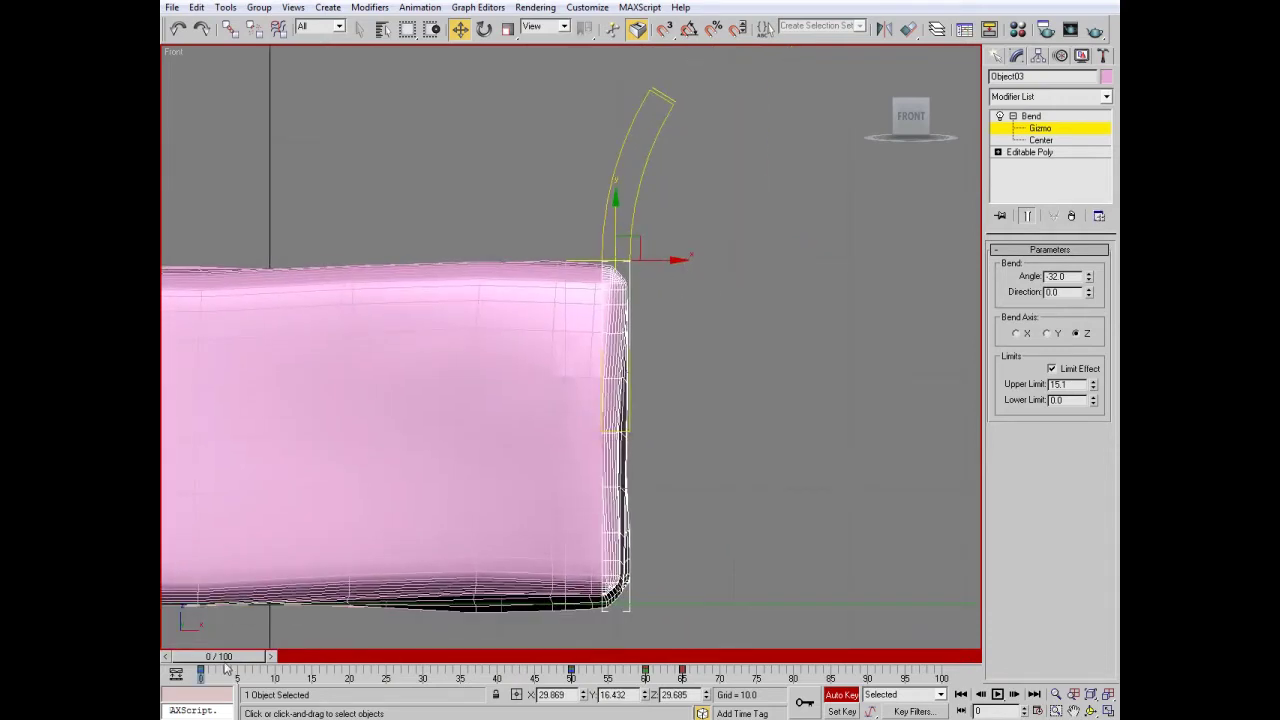
left_click_drag(226, 657, 570, 657)
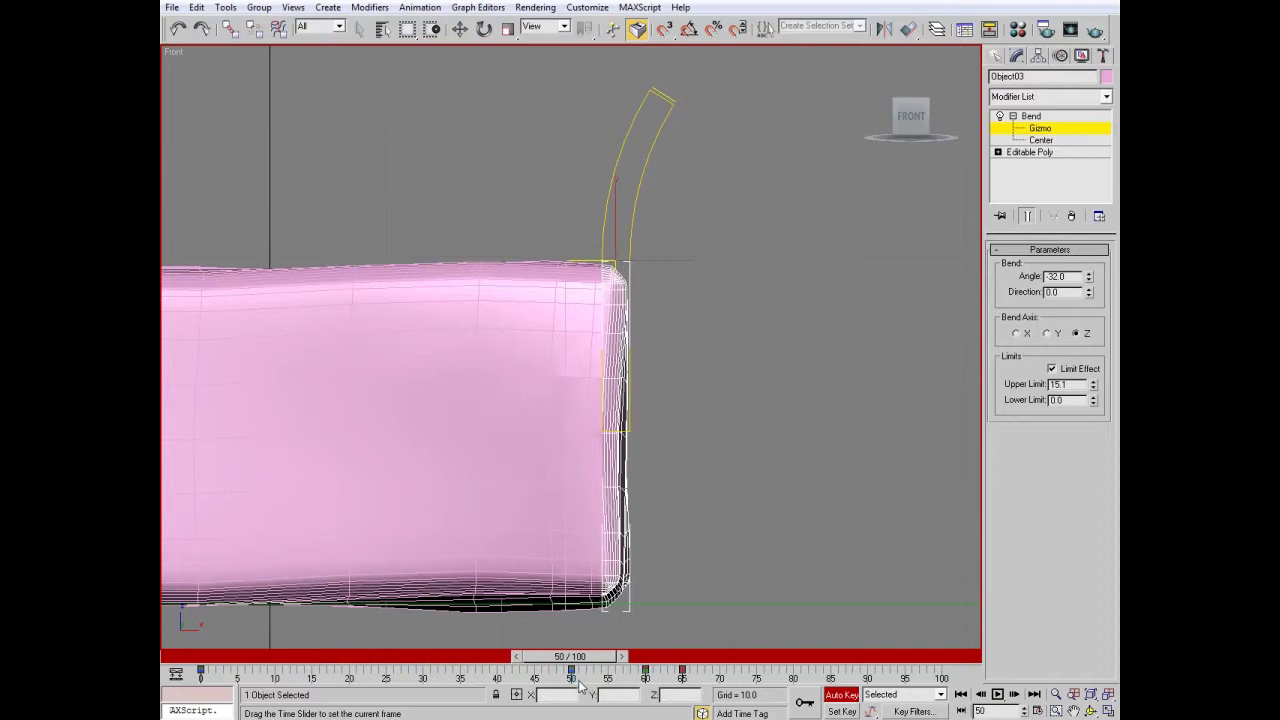
- Lower the Bend gizmo at frame 50 so the slice peels, then turn off Auto Key
key("w")
middle_click_drag(602, 261, 602, 247)
left_click_drag(614, 218, 680, 587)
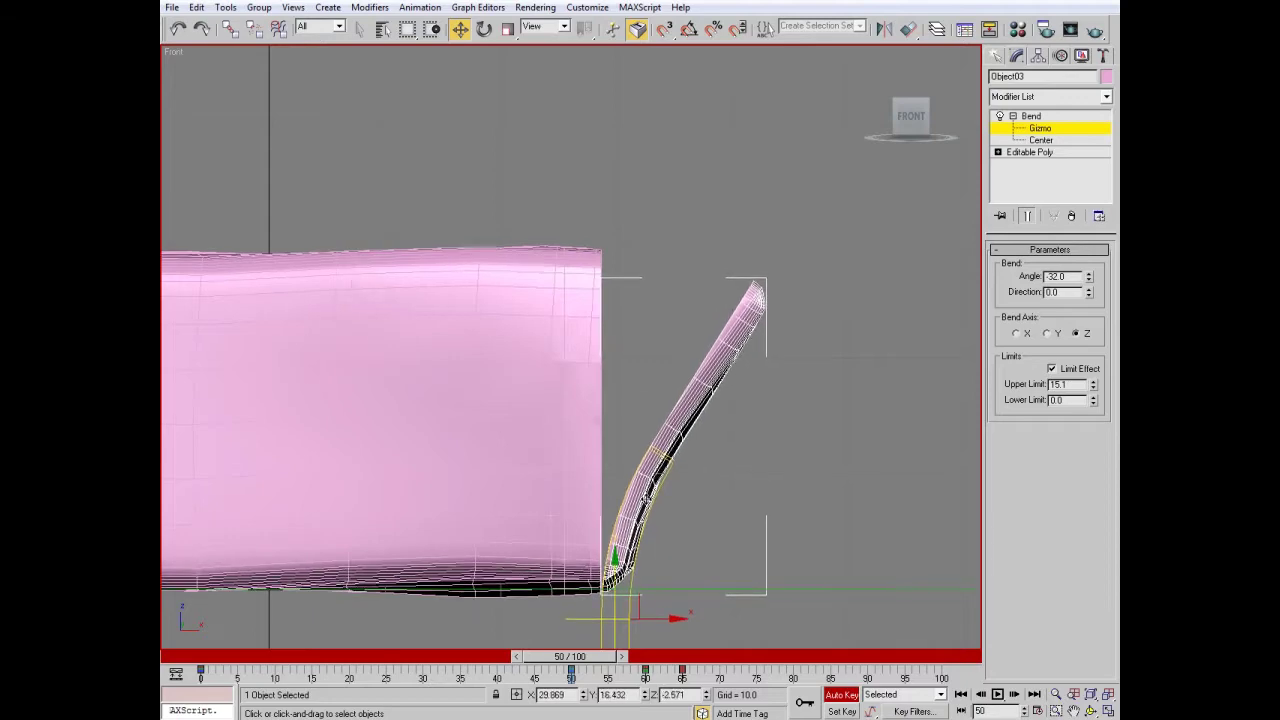
scroll(600, 590, "up", 3)
scroll(600, 590, "up", 3)
scroll(595, 560, "up", 2)
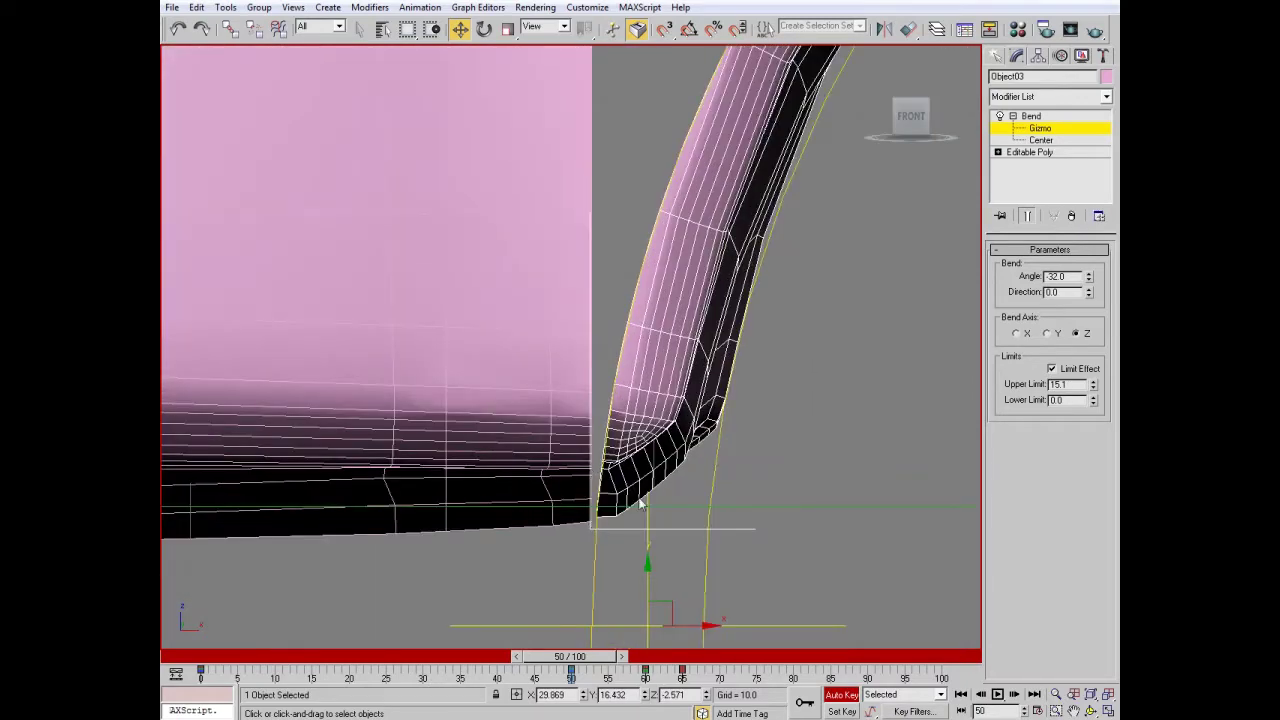
scroll(787, 451, "down", 6)
middle_click_drag(723, 314, 680, 458)
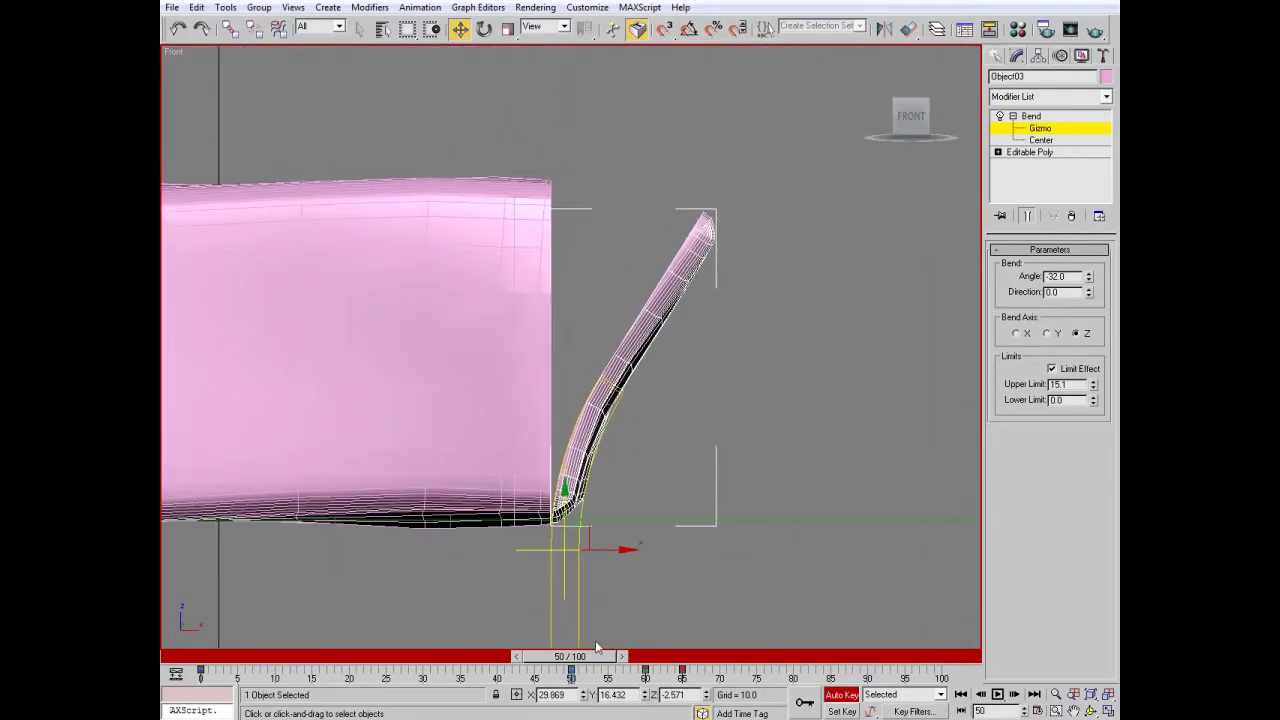
mouse_move(586, 662)
left_mouse_down()
mouse_move(378, 658)
mouse_move(570, 658)
left_mouse_up()
key("n")
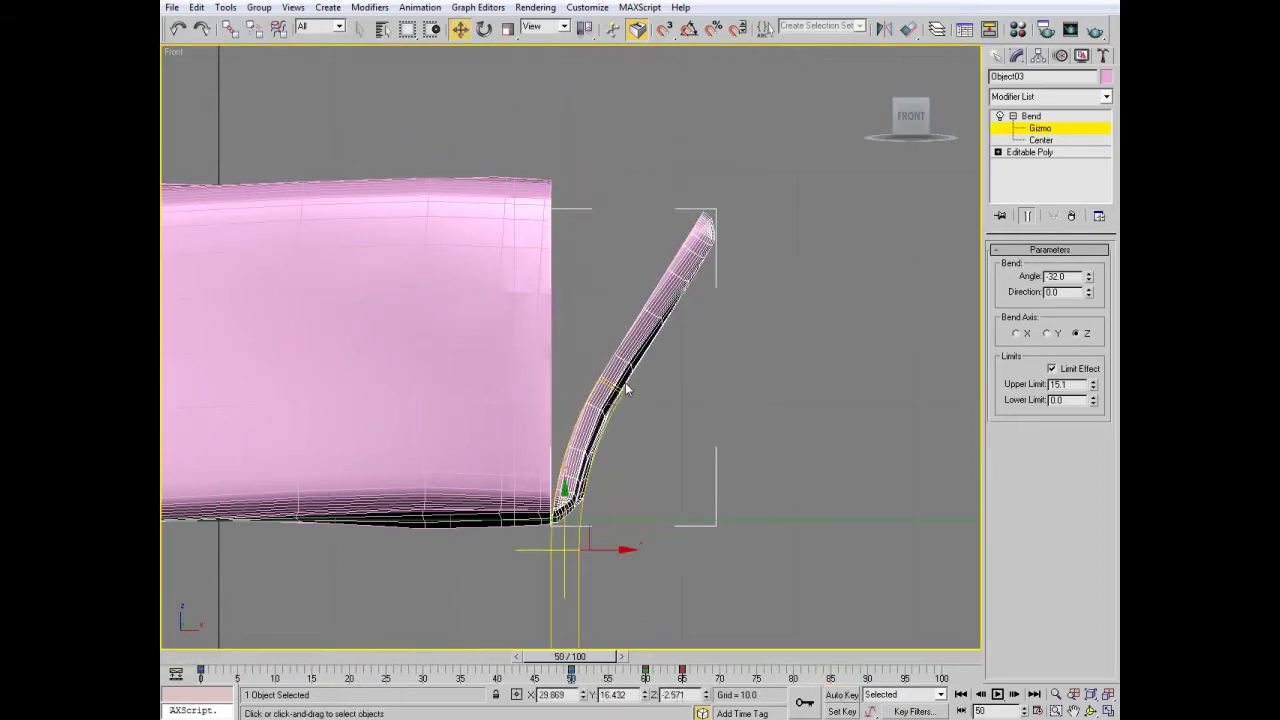
- Raise the Bend's Upper Limit to 32.465 and scrub the timeline to preview the peel
scroll(656, 407, "up", 3)
middle_click_drag(629, 423, 521, 540)
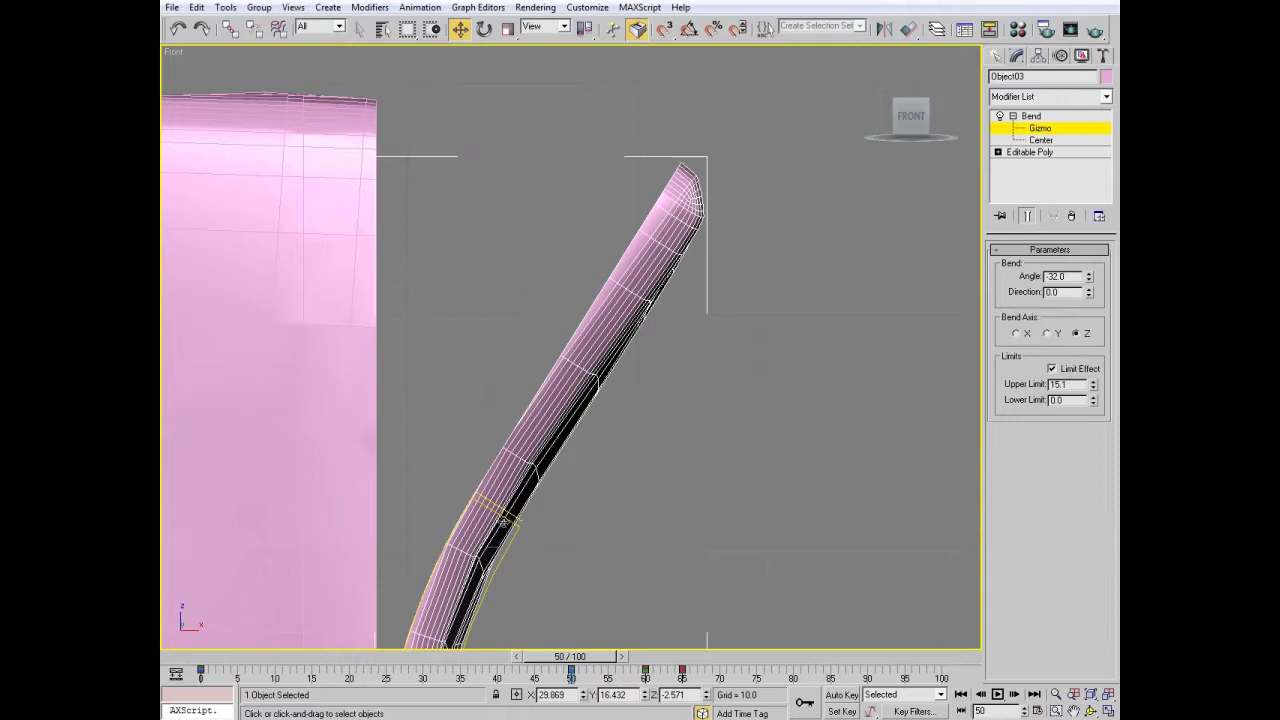
left_click_drag(1094, 387, 999, 322)
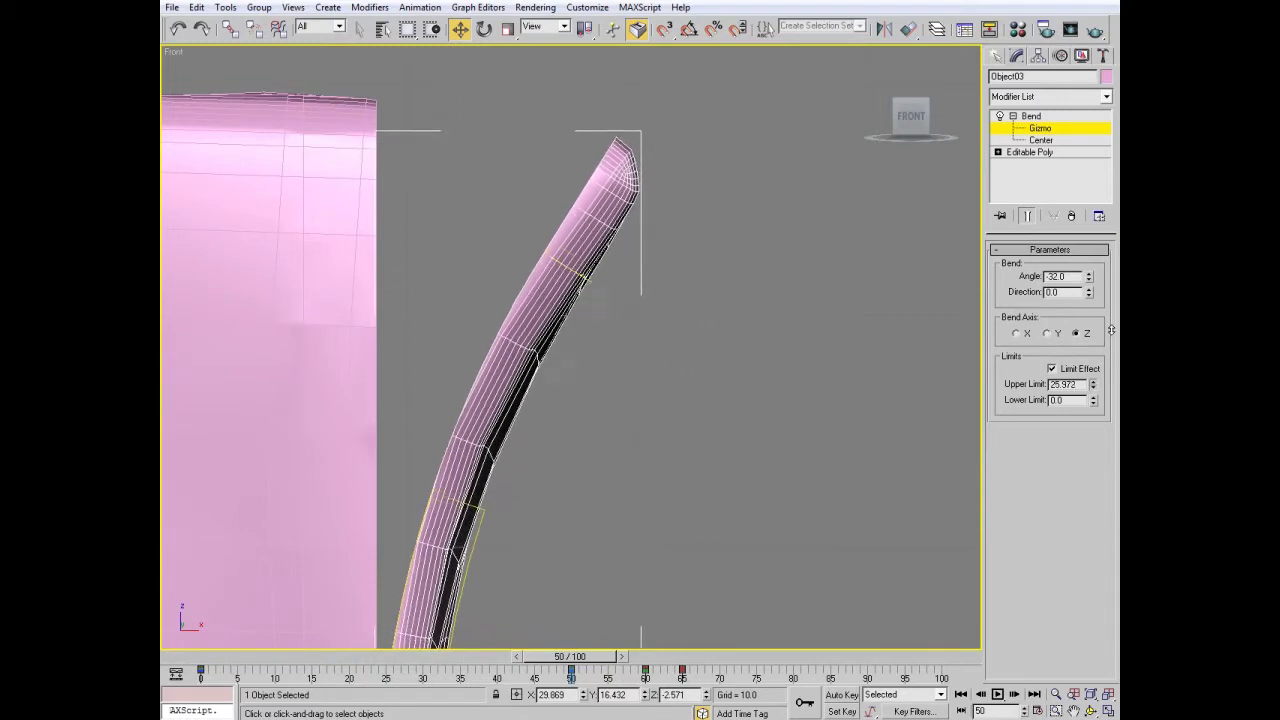
mouse_move(633, 161)
middle_mouse_down()
mouse_move(653, 155)
mouse_move(706, 185)
middle_mouse_up()
scroll(650, 176, "down", 3)
mouse_move(336, 661)
left_mouse_down()
mouse_move(702, 710)
mouse_move(683, 713)
left_mouse_up()
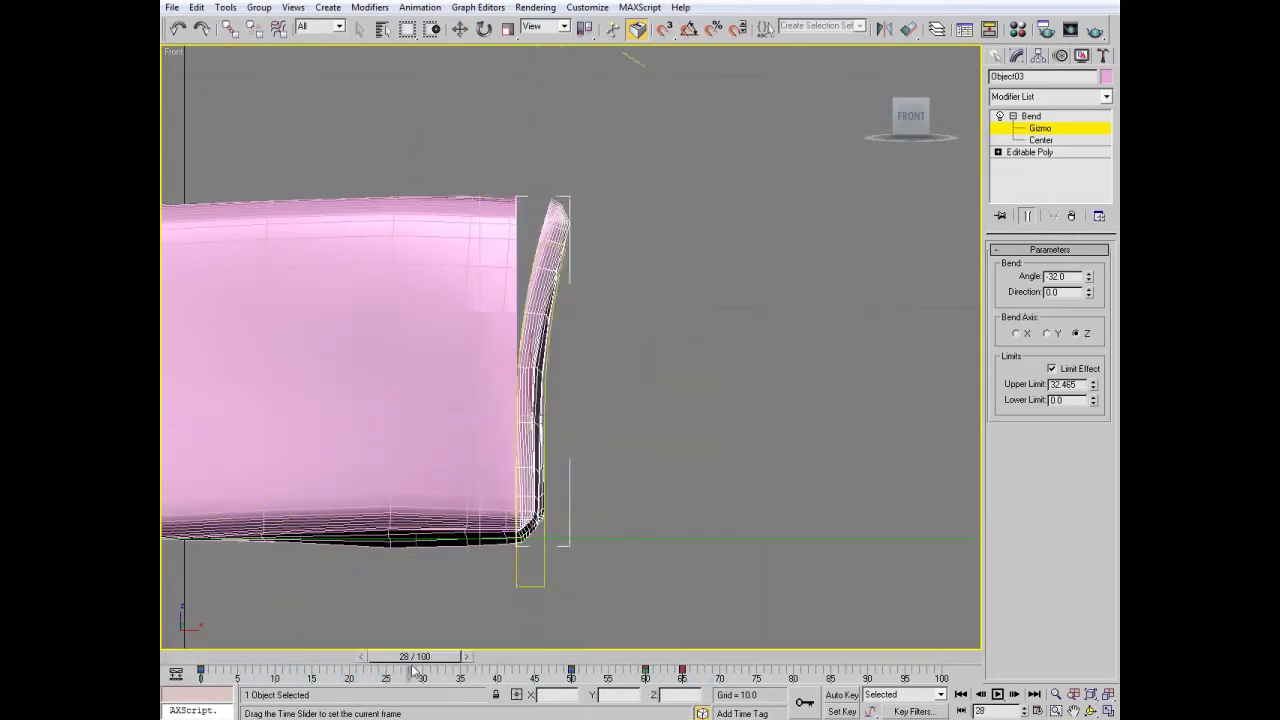
- Scrub from frame 0 through frame 60 to check Object03's peel, selecting the keys at frames 60–65
left_click_drag(684, 656, 205, 656)
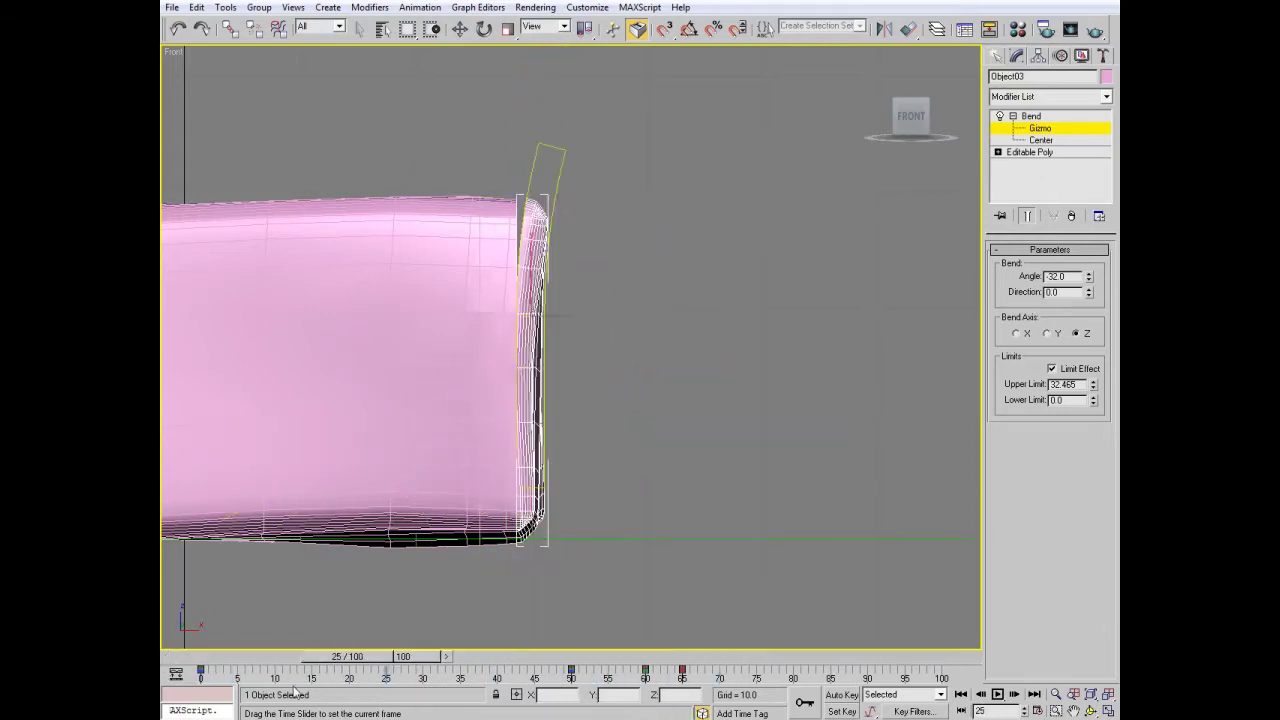
key("w")
left_click_drag(621, 679, 706, 690)
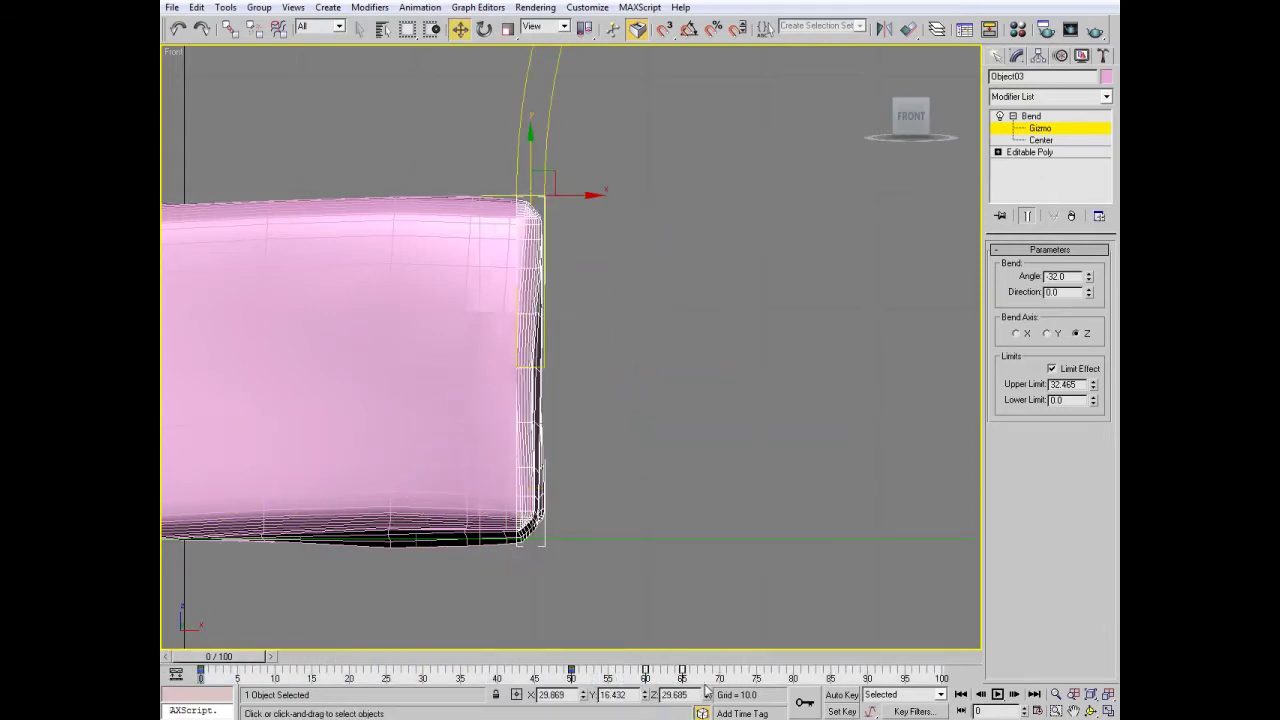
left_click_drag(218, 665, 572, 692)
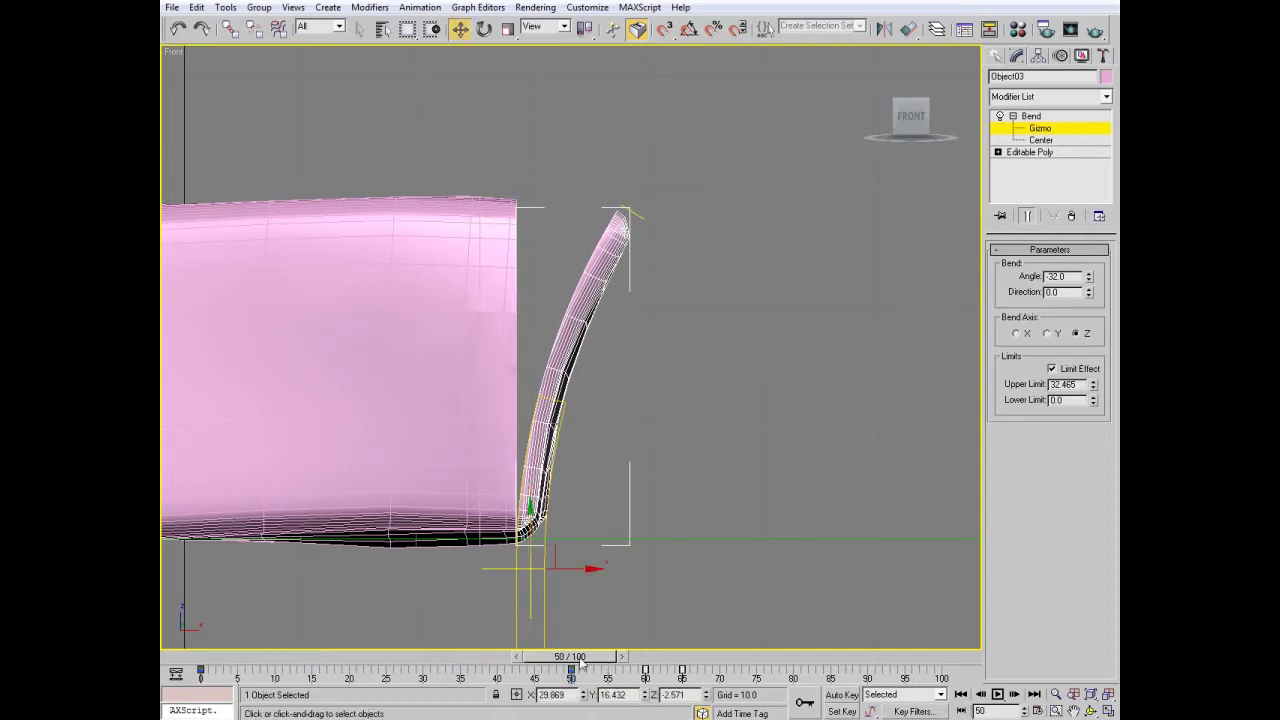
scroll(550, 615, "up", 1)
scroll(550, 615, "up", 2)
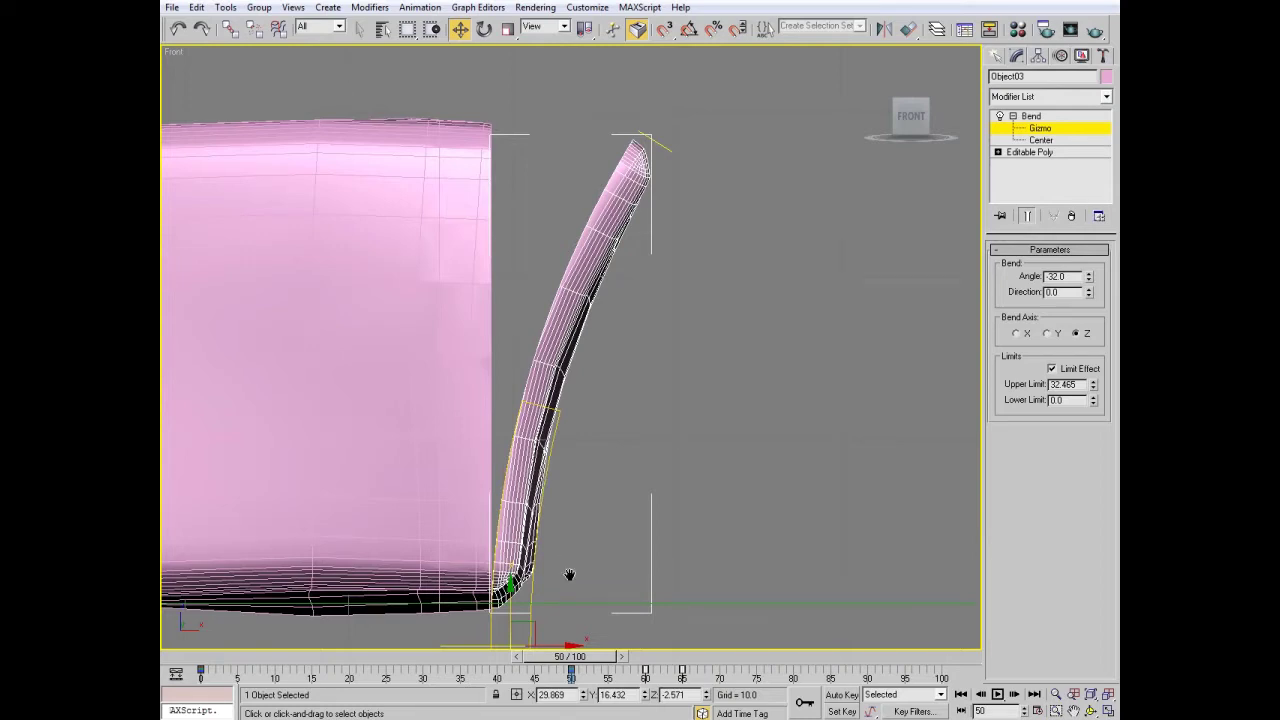
left_click_drag(580, 663, 585, 665)
left_click_drag(634, 676, 695, 683)
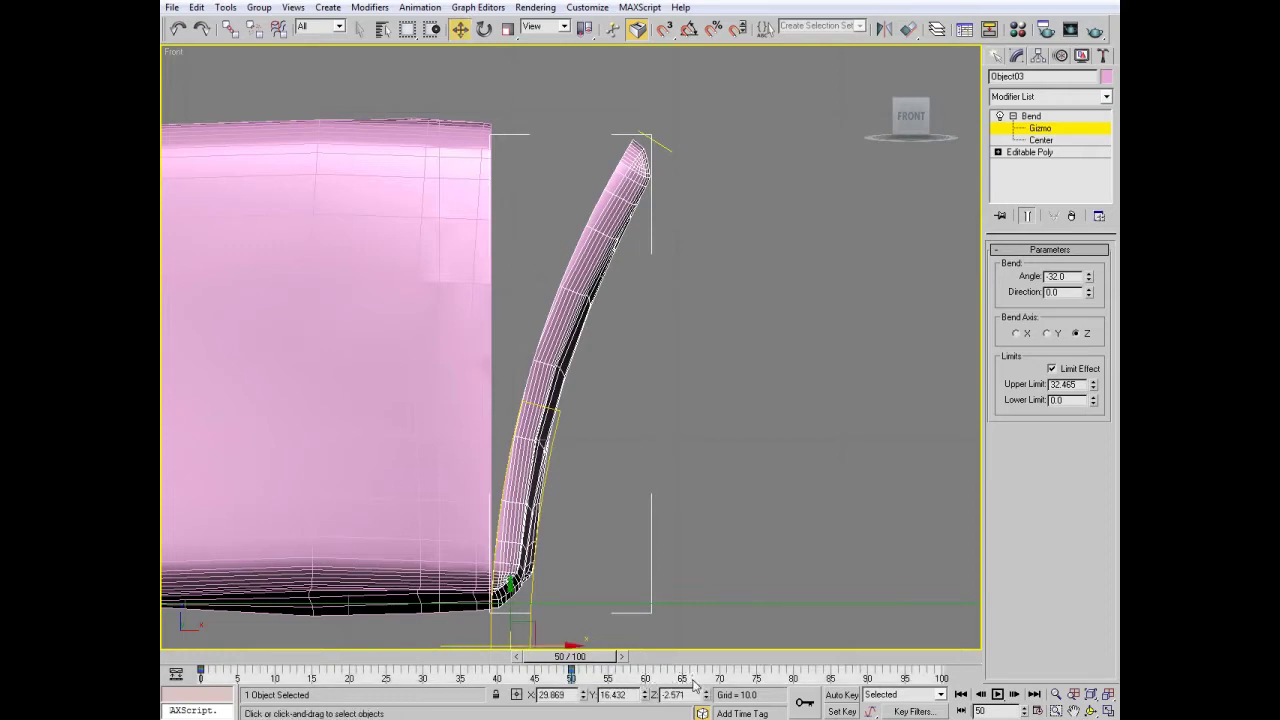
left_click_drag(570, 656, 886, 656)
- Select Object04, play the animation, and orbit to an angled view of the block
key("w")
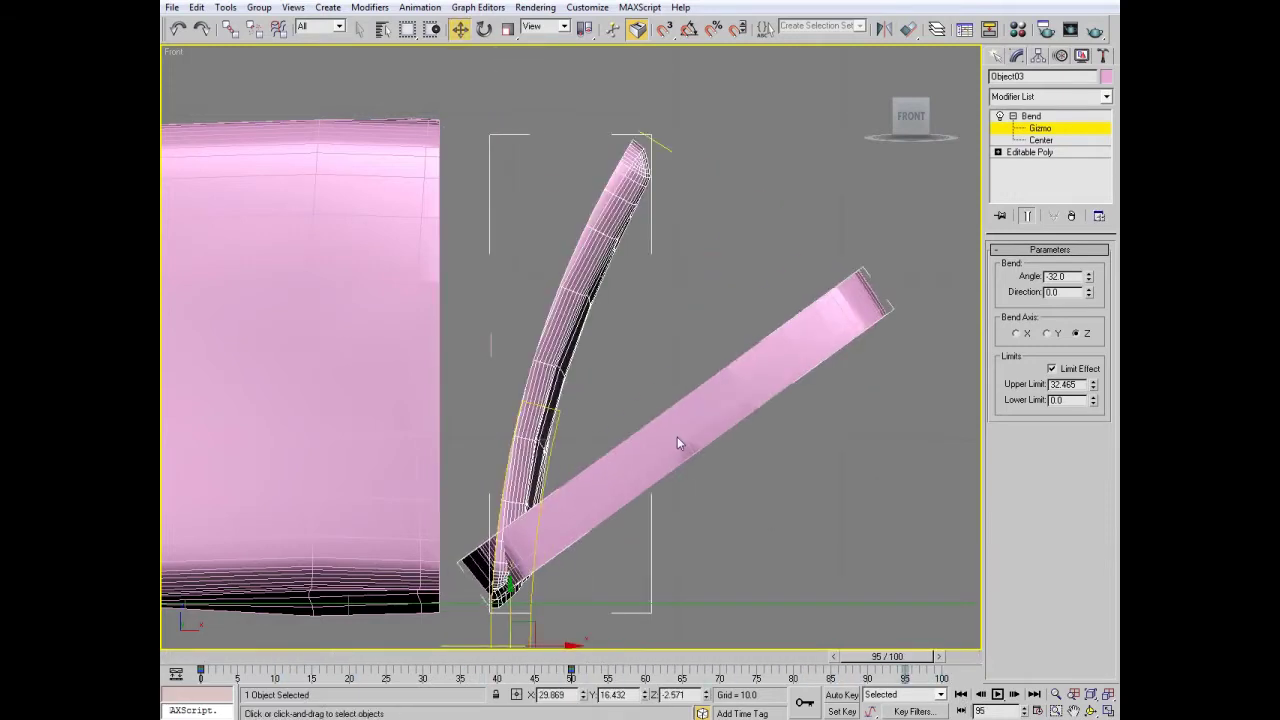
left_click(1000, 56)
left_click(799, 345)
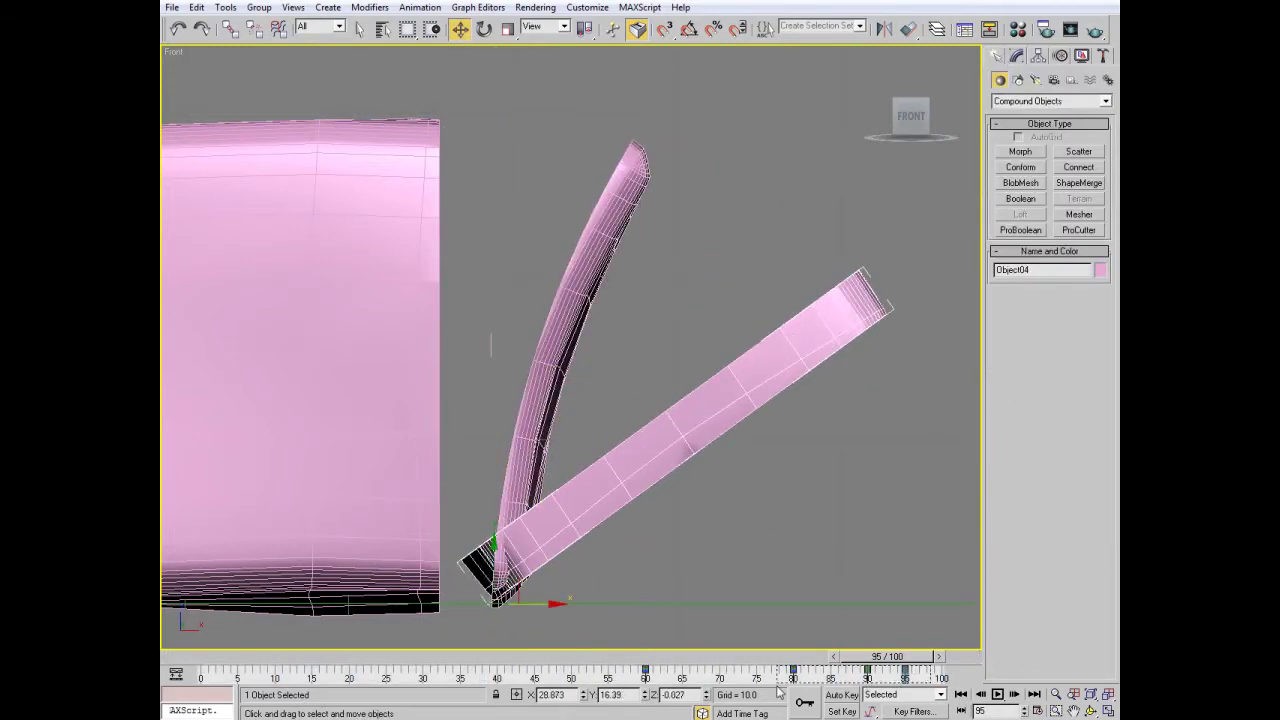
key("slash")
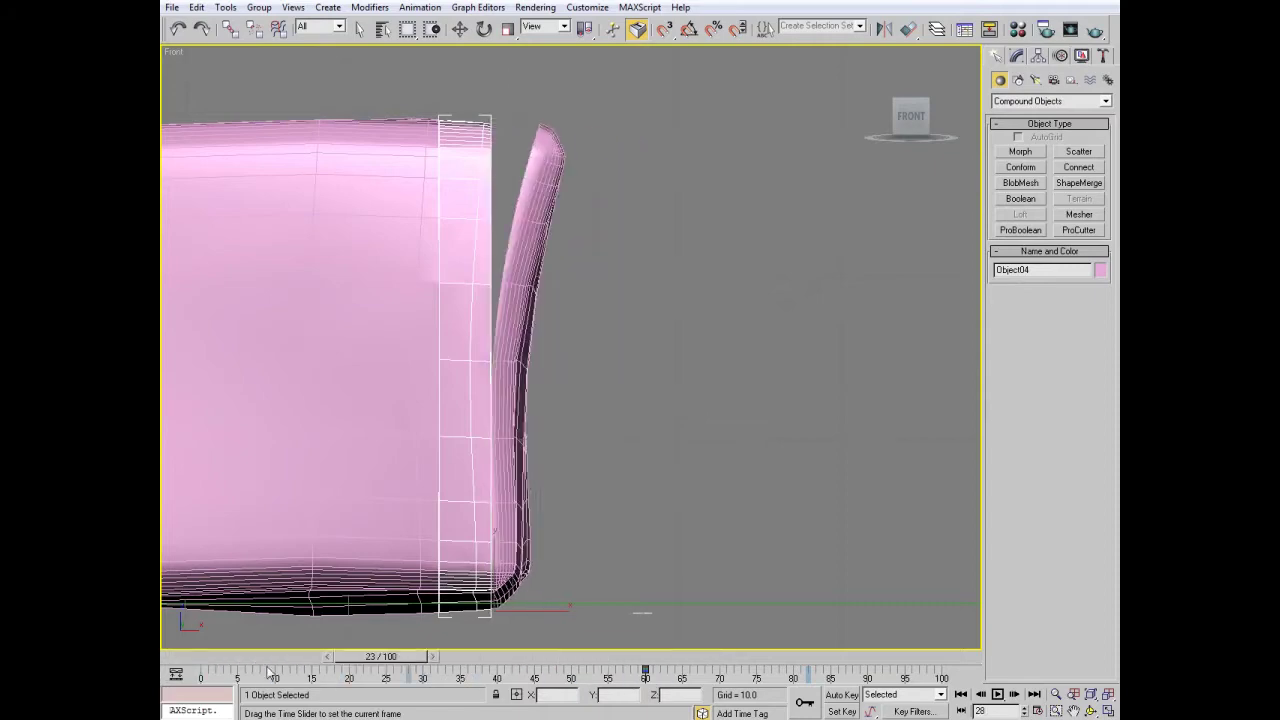
left_click(582, 195)
left_click(449, 251)
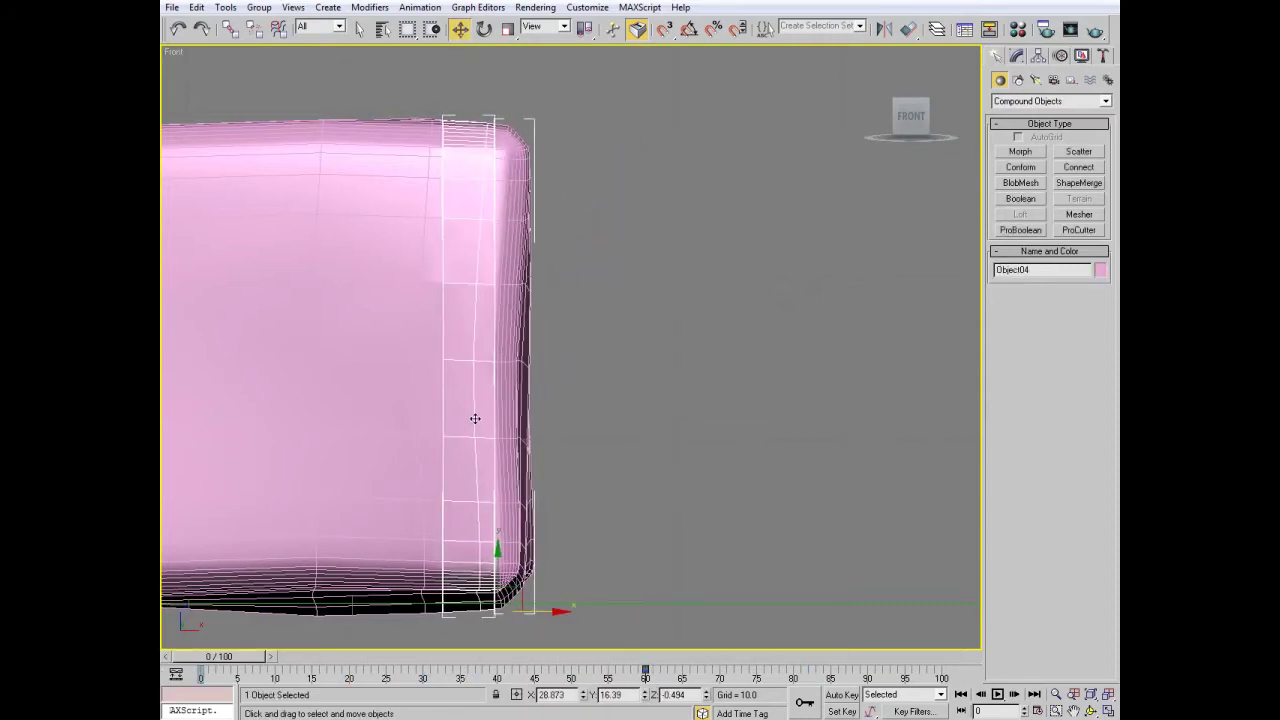
scroll(580, 346, "down", 2)
left_click(1090, 710)
mouse_move(566, 317)
left_mouse_down()
mouse_move(590, 320)
mouse_move(531, 423)
mouse_move(670, 297)
left_mouse_up()
key("w")
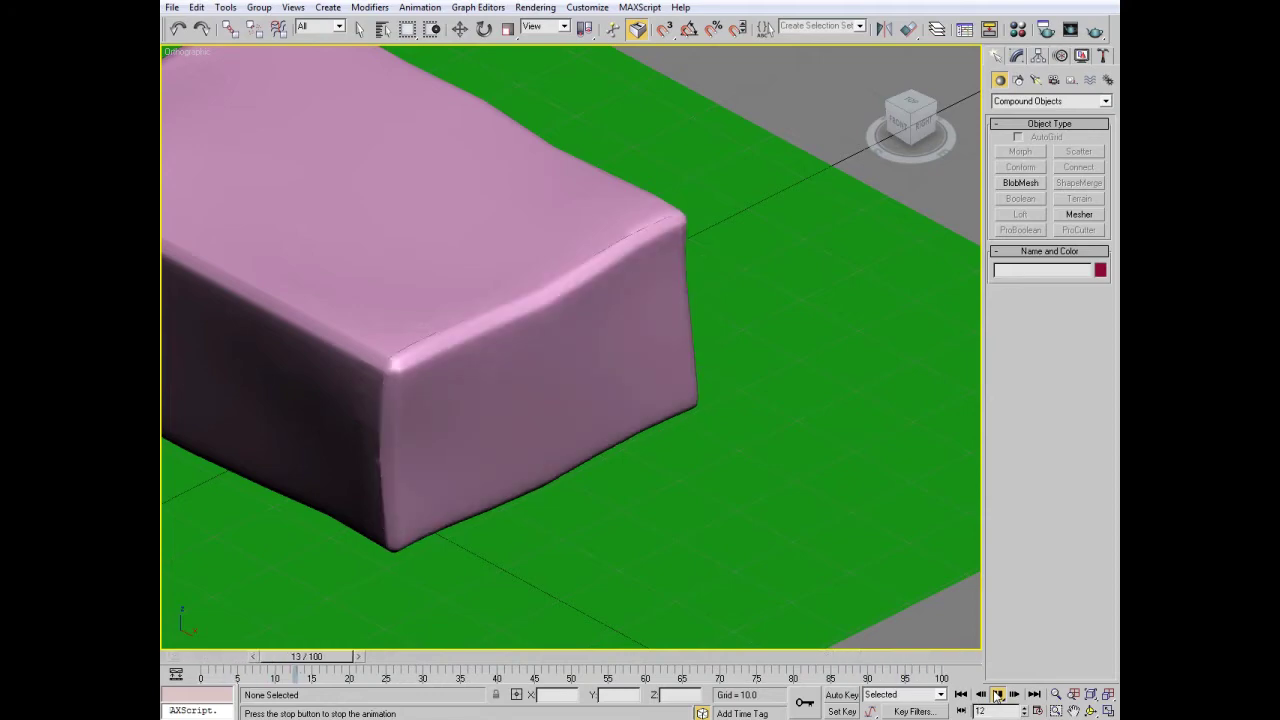
- In Perspective, orbit around the block, stop playback at frame 26, and select Object04
scroll(586, 471, "down", 1)
scroll(588, 472, "down", 3)
key("p")
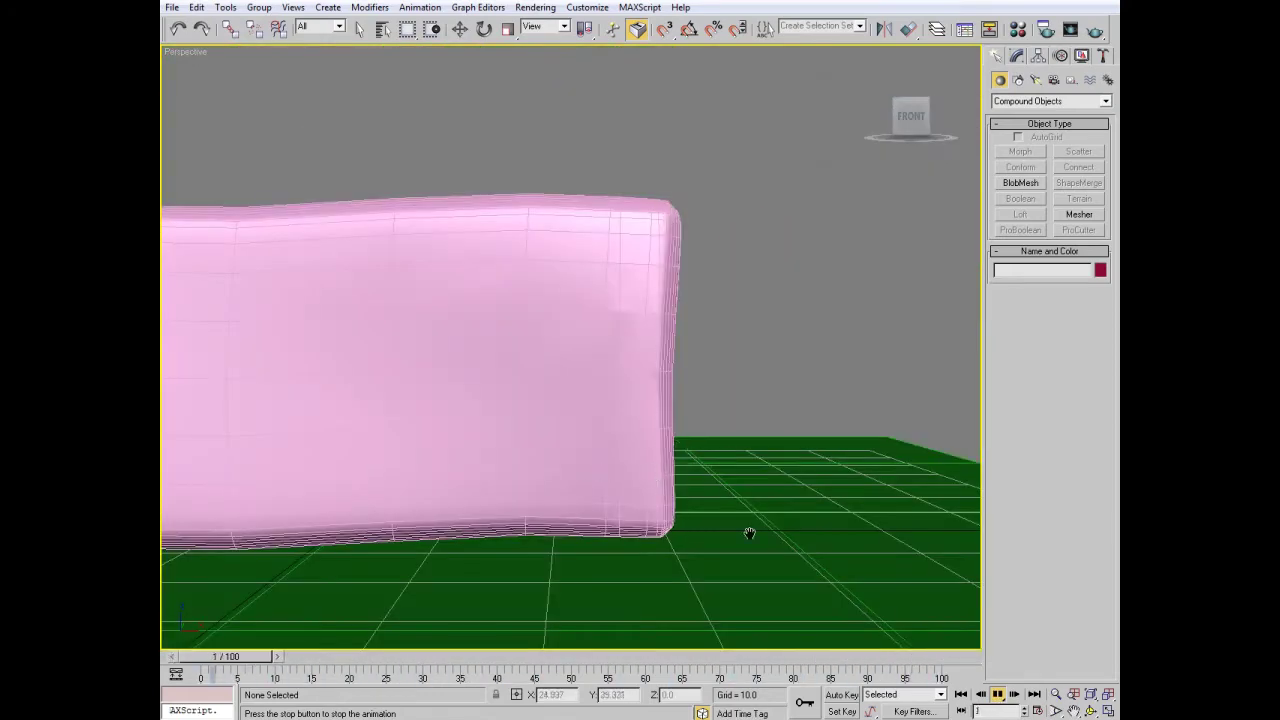
mouse_move(589, 390)
middle_mouse_down("alt")
mouse_move(612, 395)
mouse_move(618, 480)
mouse_move(697, 523)
middle_mouse_up("alt")
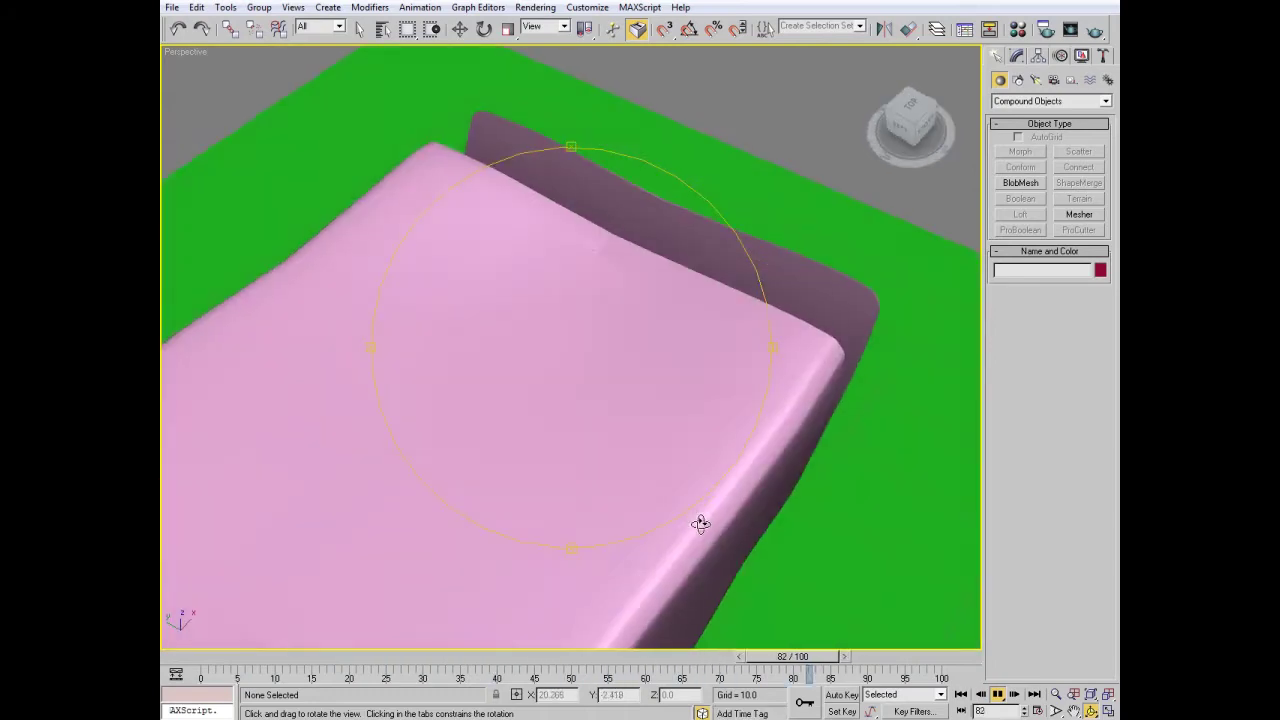
mouse_move(640, 435)
middle_mouse_down("alt")
mouse_move(523, 391)
mouse_move(577, 394)
middle_mouse_up("alt")
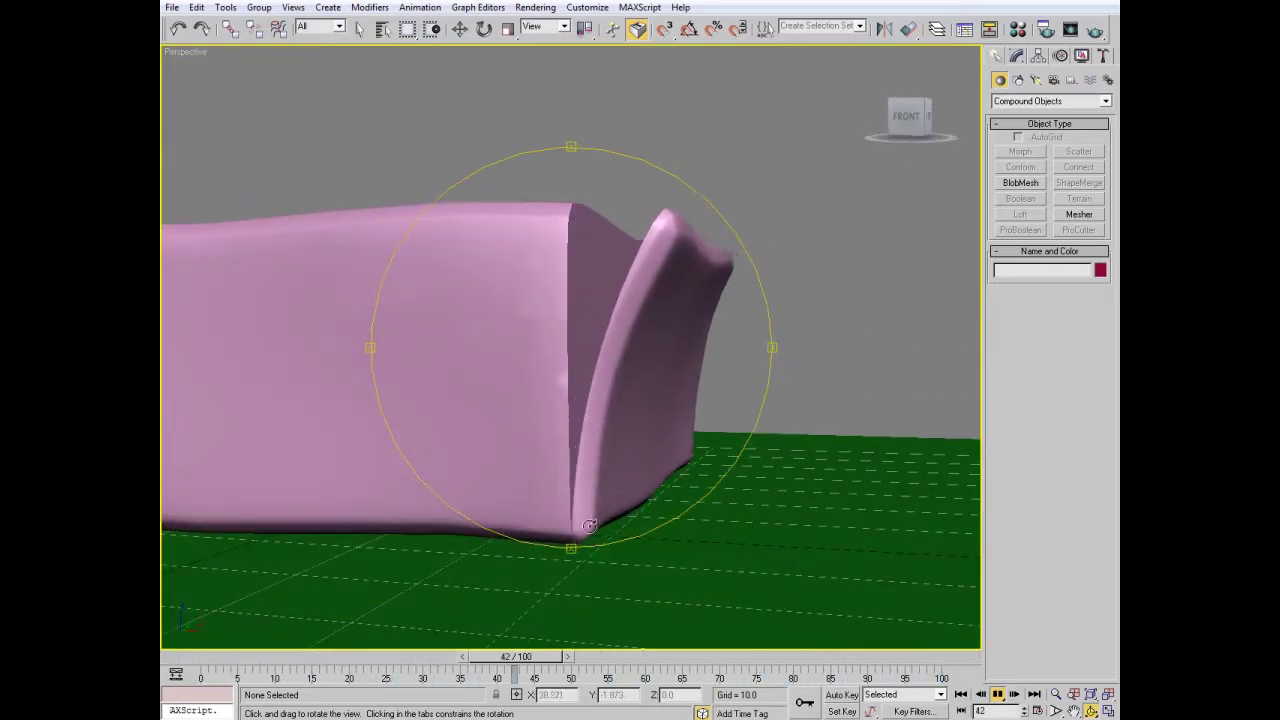
middle_click_drag(581, 573, 549, 523, "alt")
mouse_move(842, 656)
left_mouse_down()
mouse_move(318, 648)
mouse_move(400, 656)
left_mouse_up()
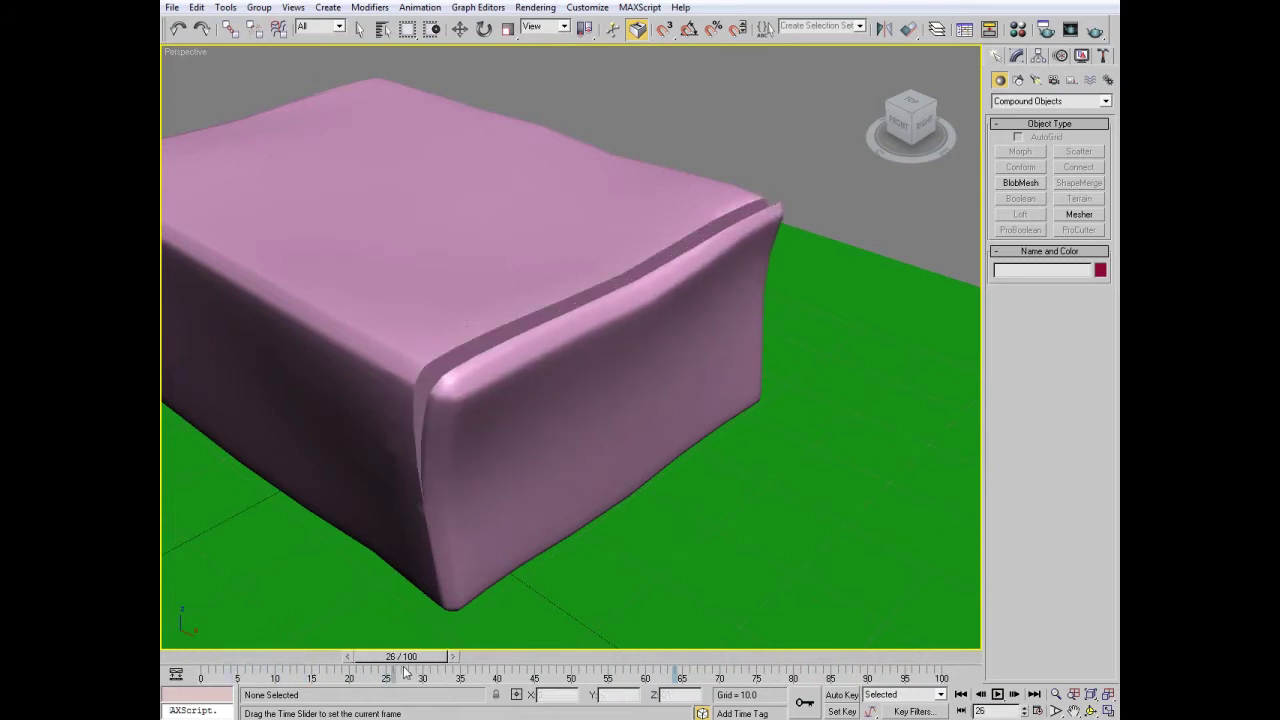
key("w")
left_click(438, 362)
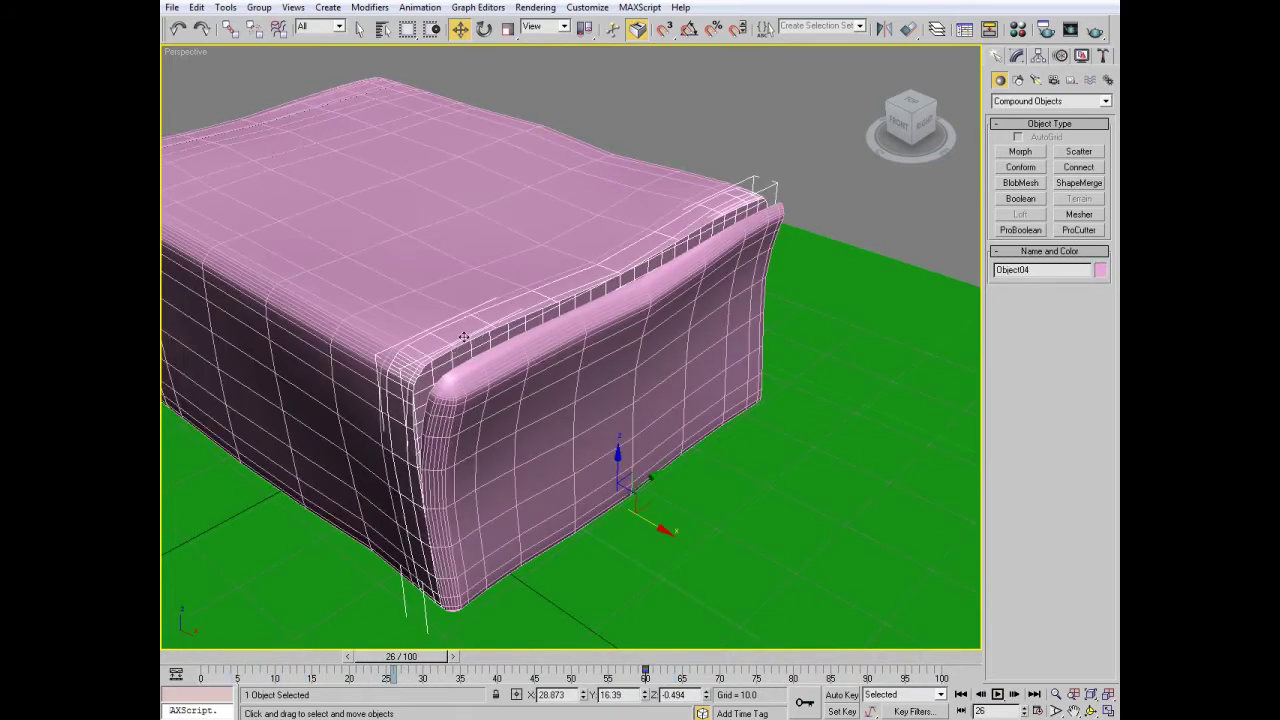
- Centre Object04's pivot on the object using Affect Pivot Only
scroll(637, 259, "down", 2)
scroll(634, 320, "down", 2)
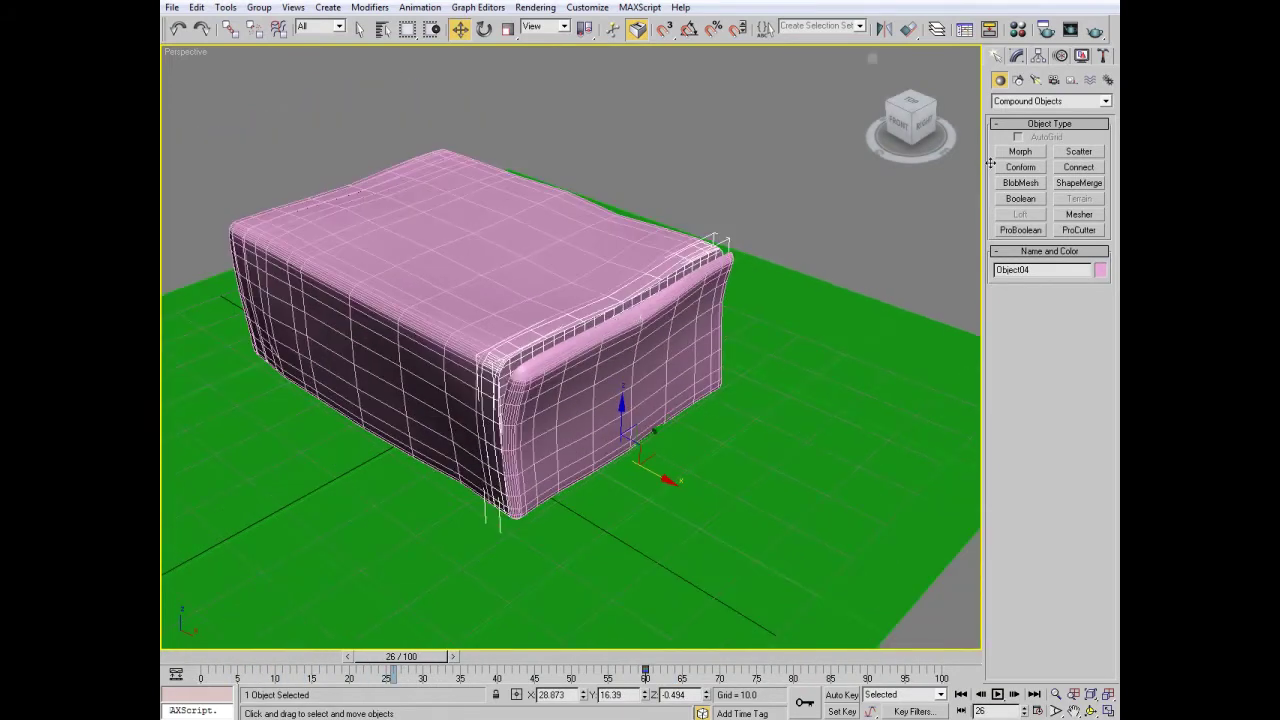
left_click(1016, 58)
left_click(1093, 97)
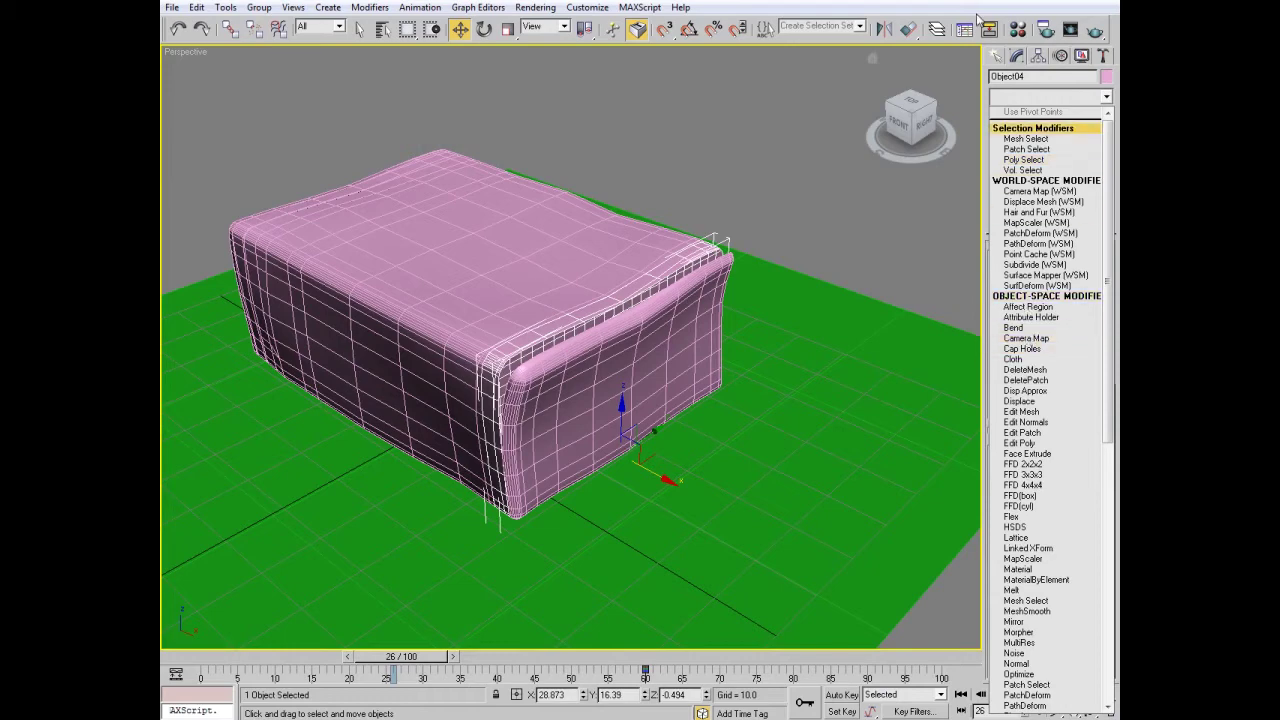
left_click(1022, 60)
left_click(1038, 56)
left_click(1050, 150)
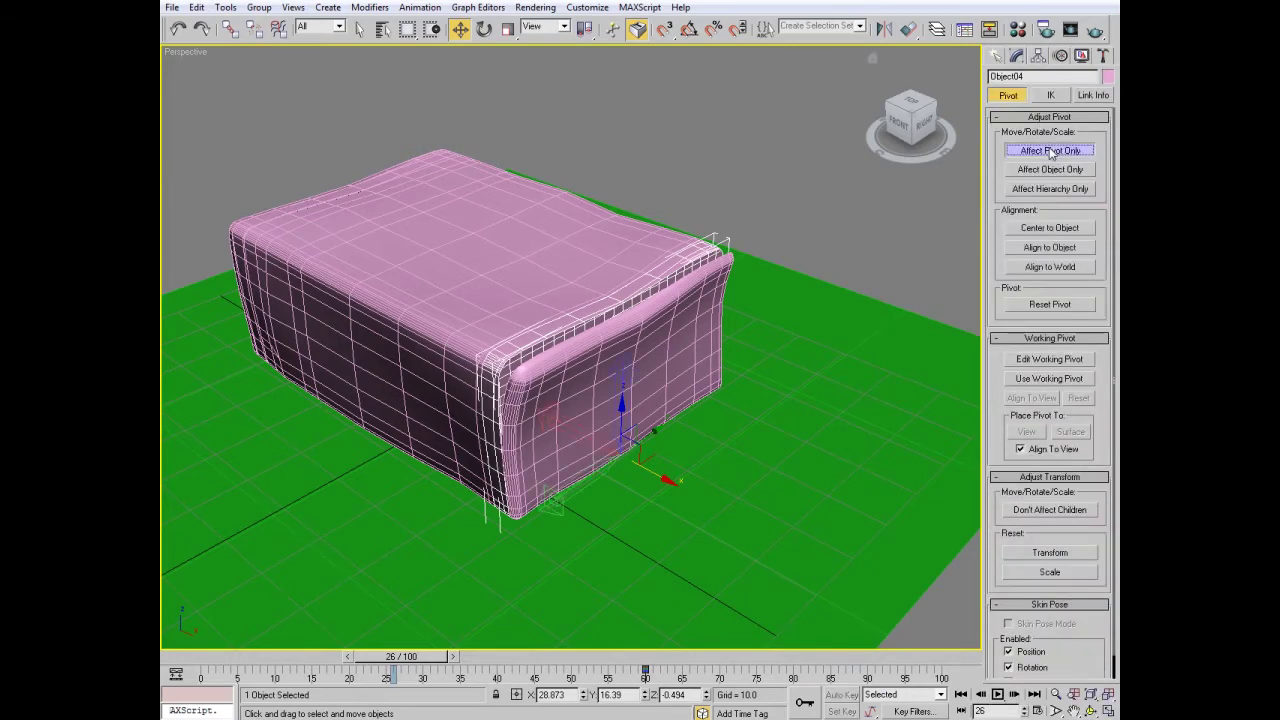
left_click(1016, 228)
left_click(1017, 57)
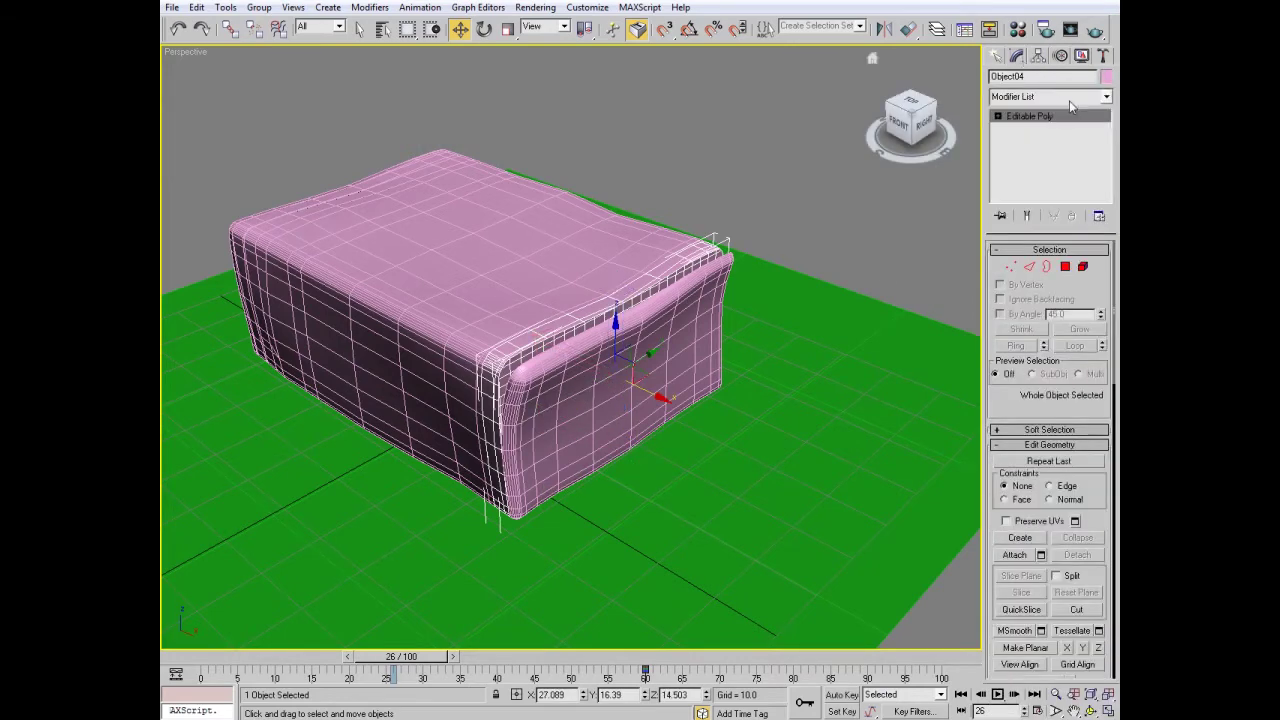
- Add a Bend modifier to Object04 with angle about -19.5, viewed from the front
left_click(1069, 100)
left_click(1015, 328)
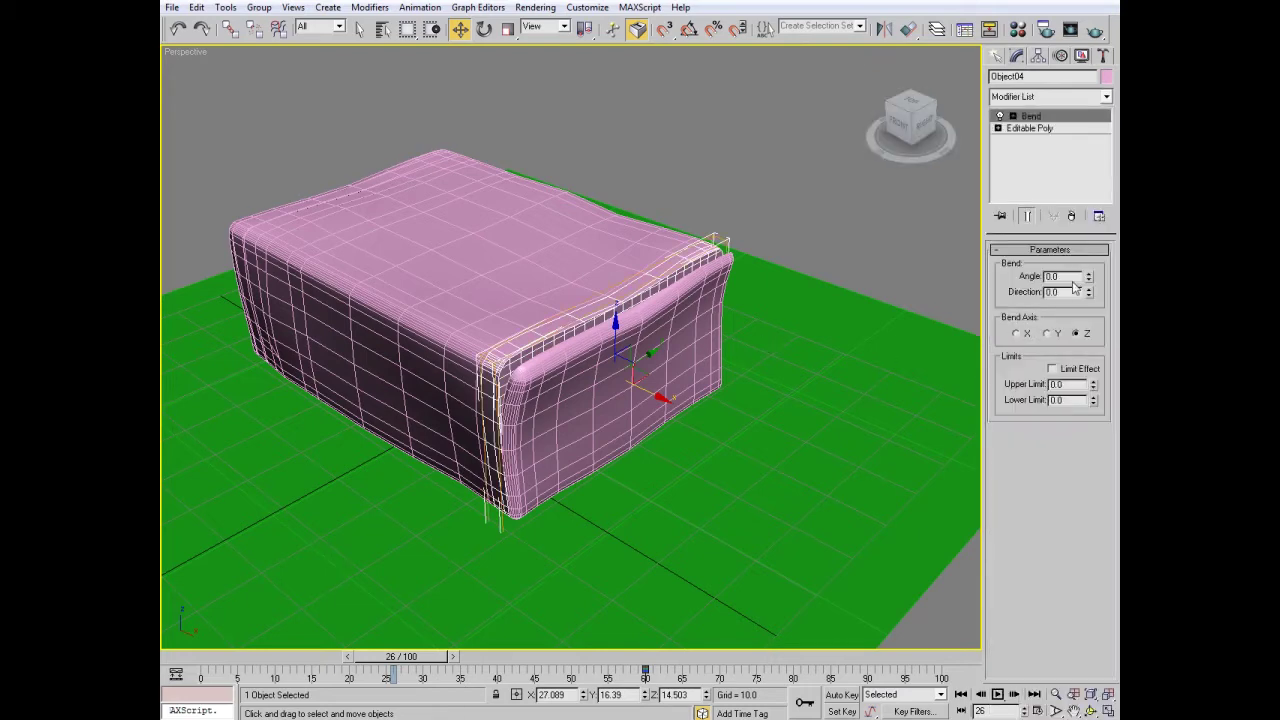
left_click_drag(1088, 277, 1097, 325)
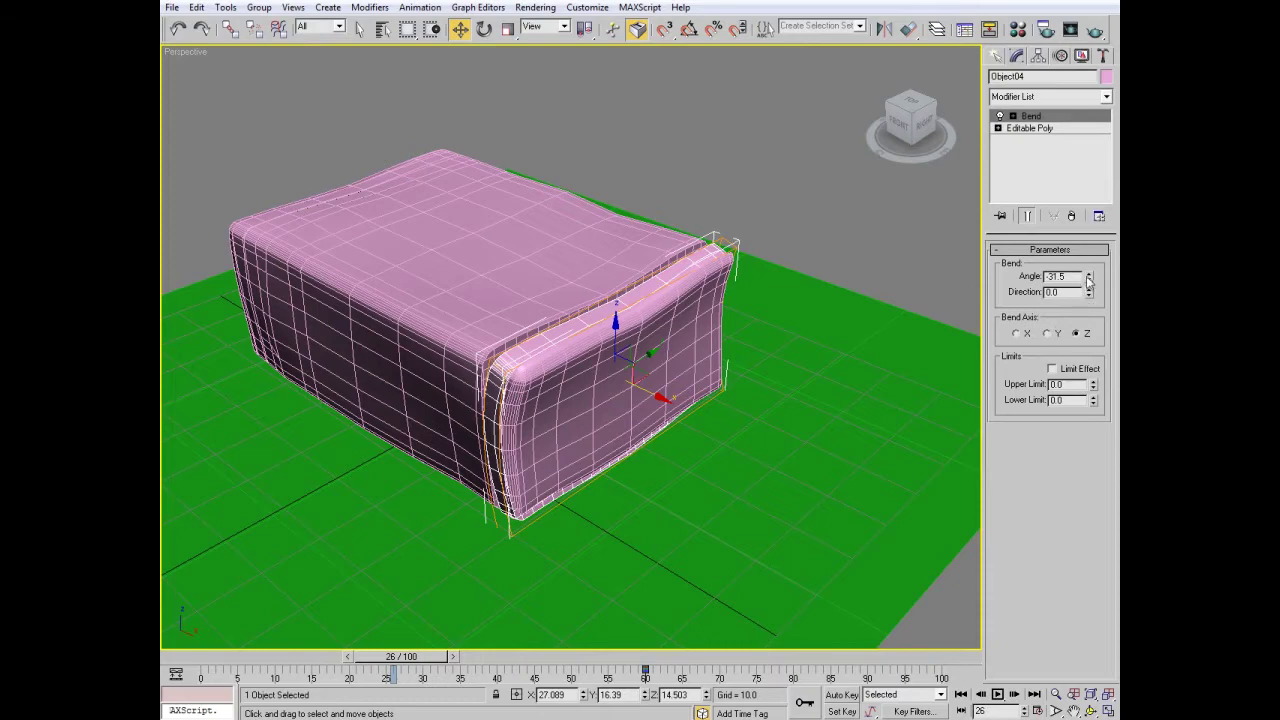
left_click_drag(1090, 281, 1091, 257)
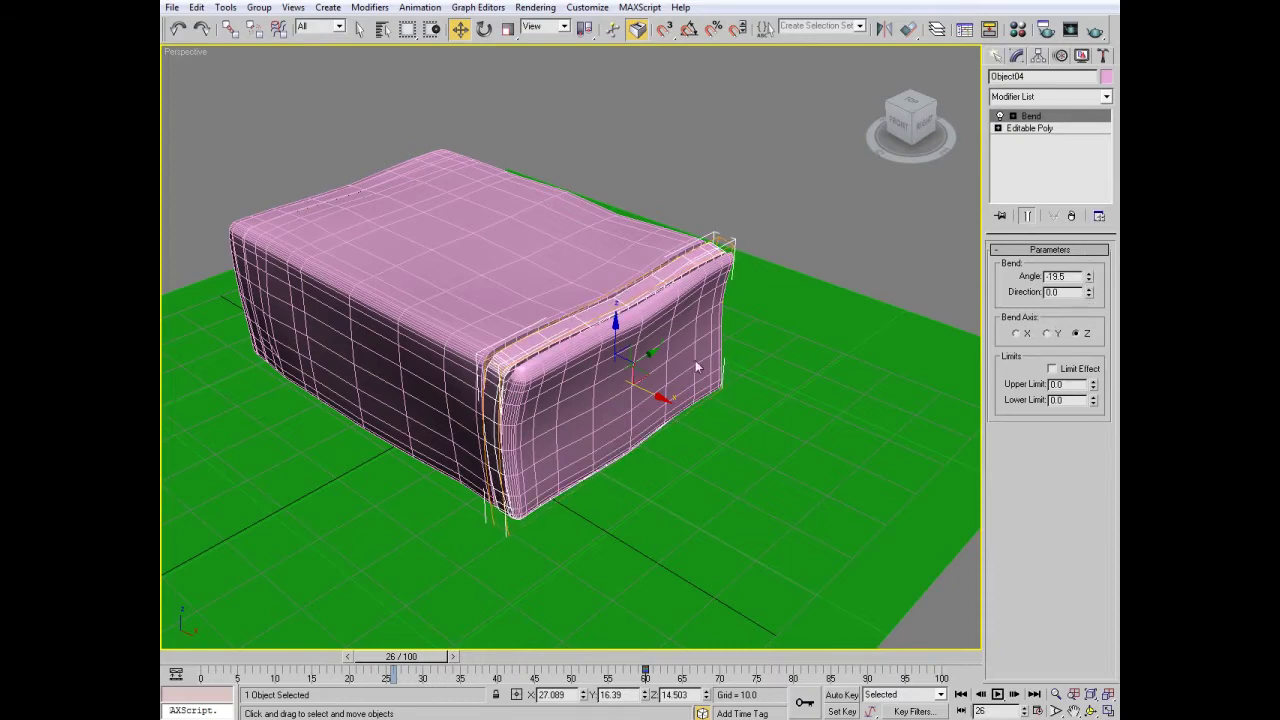
left_click(899, 122)
left_click_drag(443, 658, 736, 692)
- In the front view, enable Limit Effect on Object04's Bend with upper limit 24.78
key("w")
middle_click_drag(754, 443, 689, 443)
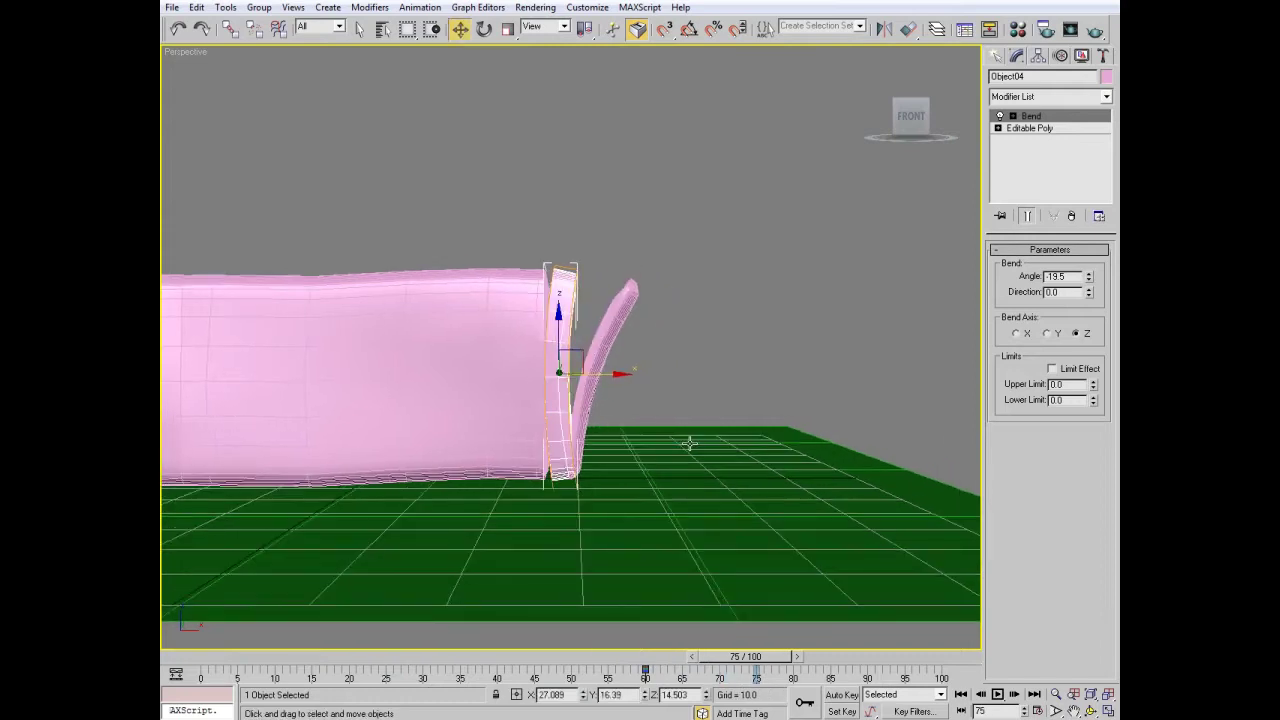
left_click(911, 116)
scroll(742, 238, "up", 5)
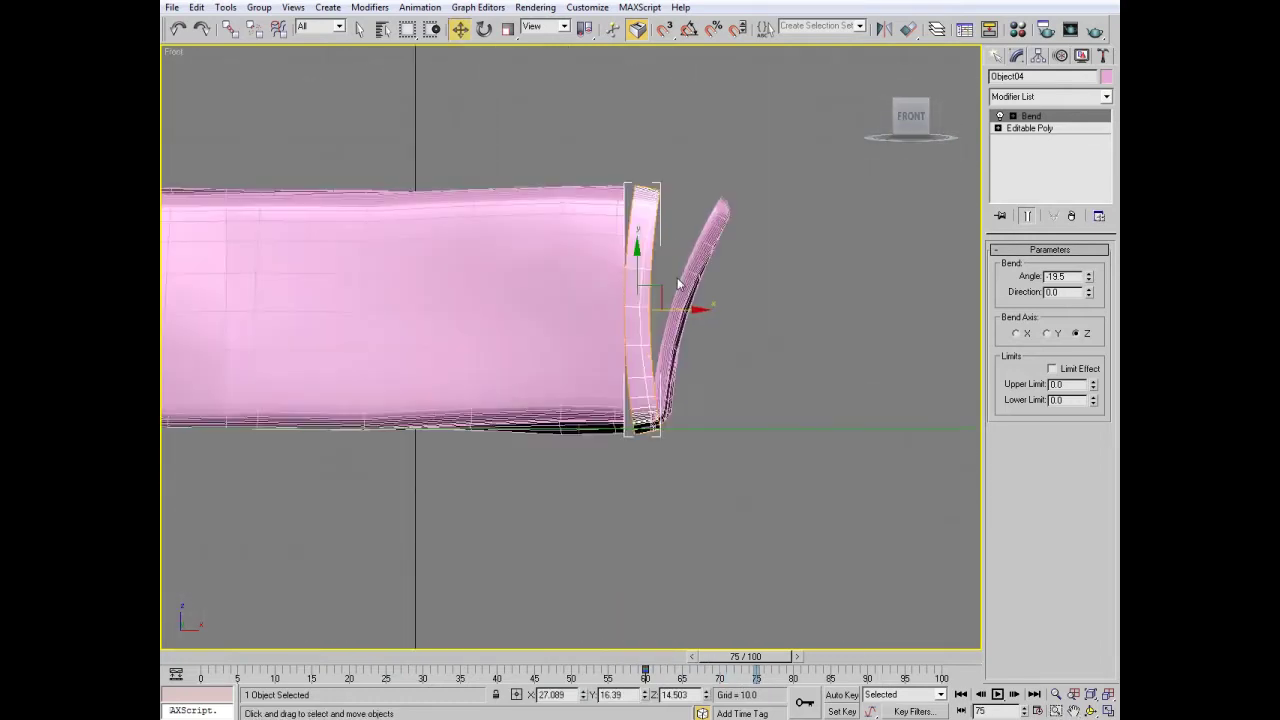
scroll(657, 350, "up", 2)
left_click(1052, 369)
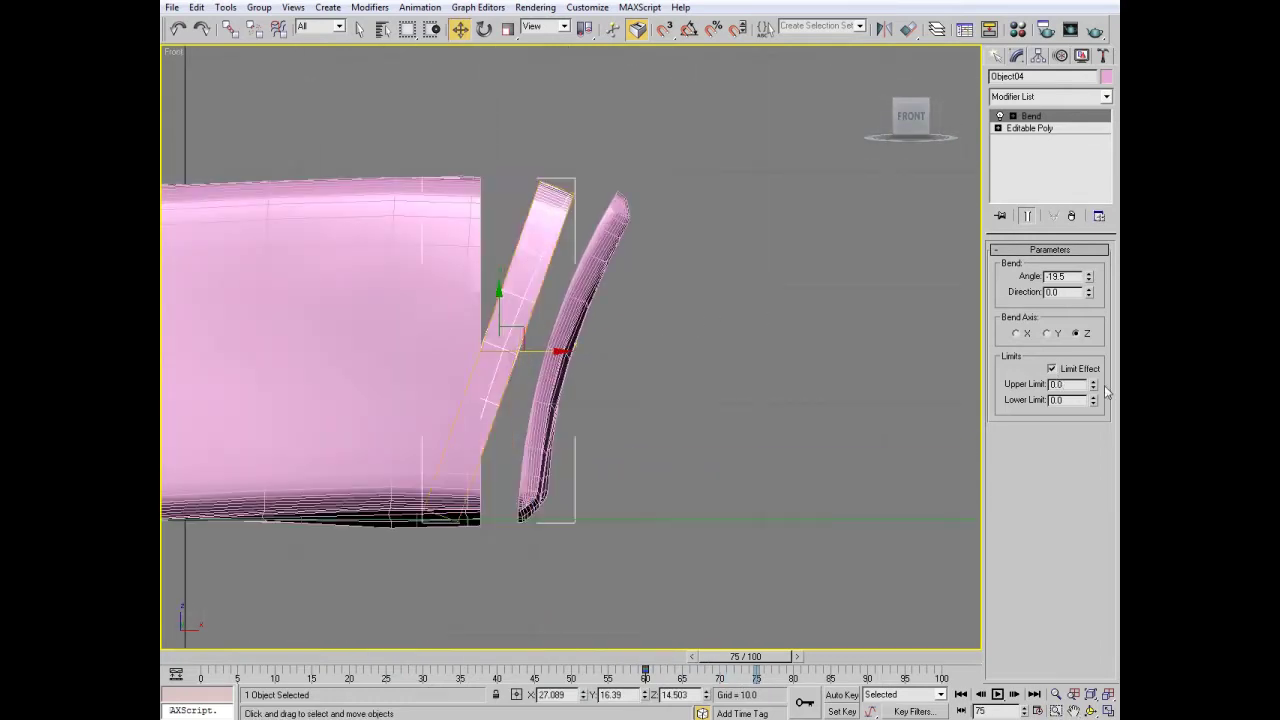
left_click_drag(1093, 386, 817, 174)
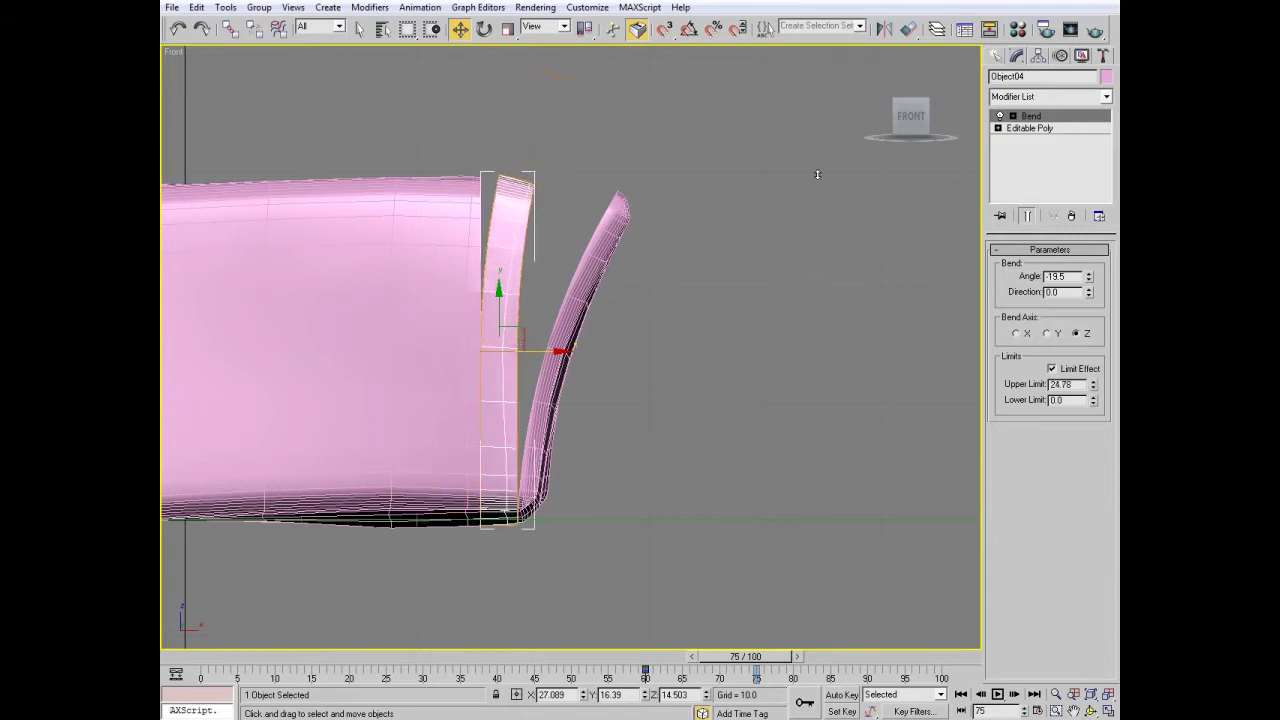
- With Auto Key on, keyframe the Bend gizmo lowered below the block at frame 90
left_click(848, 696)
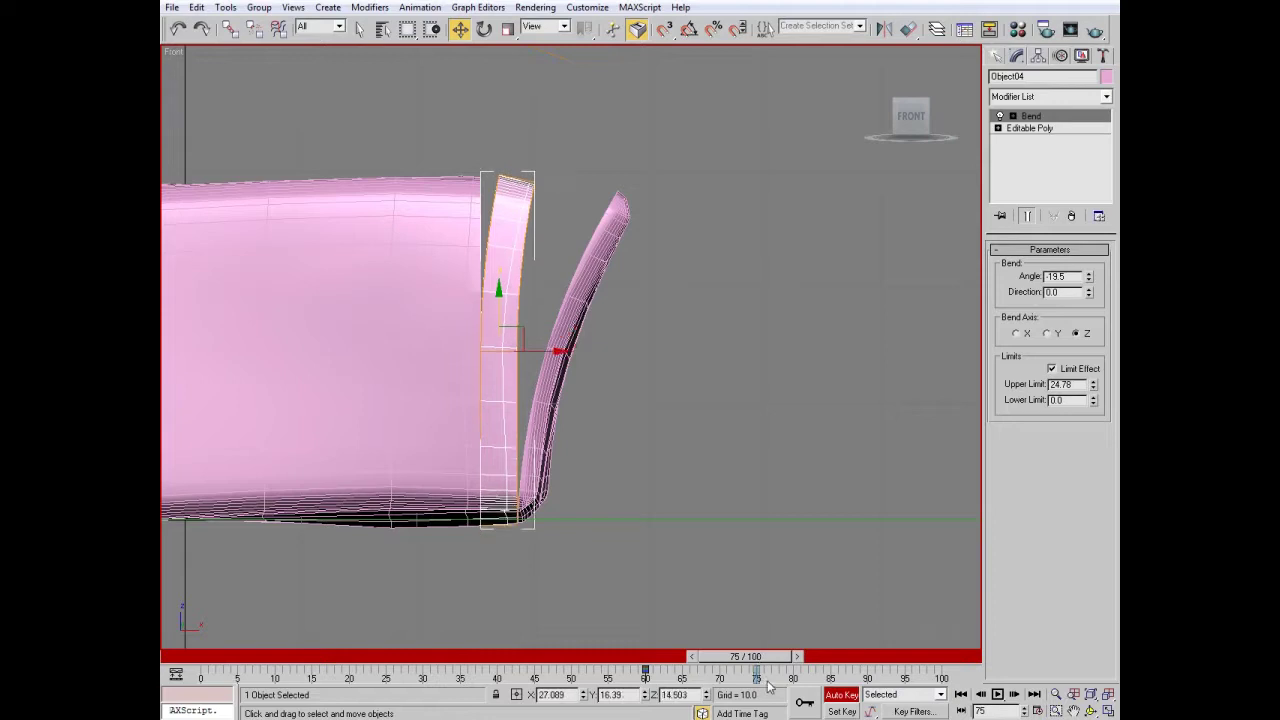
left_click(1013, 116)
left_click(1040, 128)
scroll(680, 282, "down", 3)
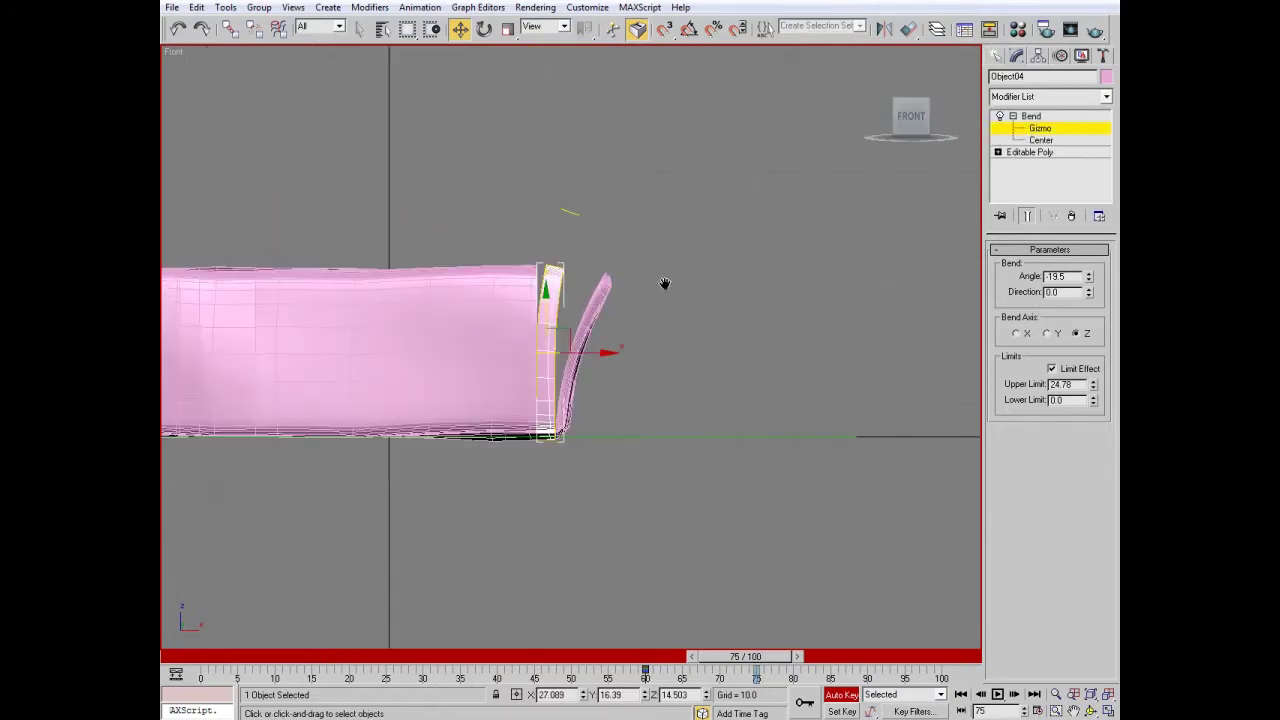
left_click_drag(547, 315, 614, 221)
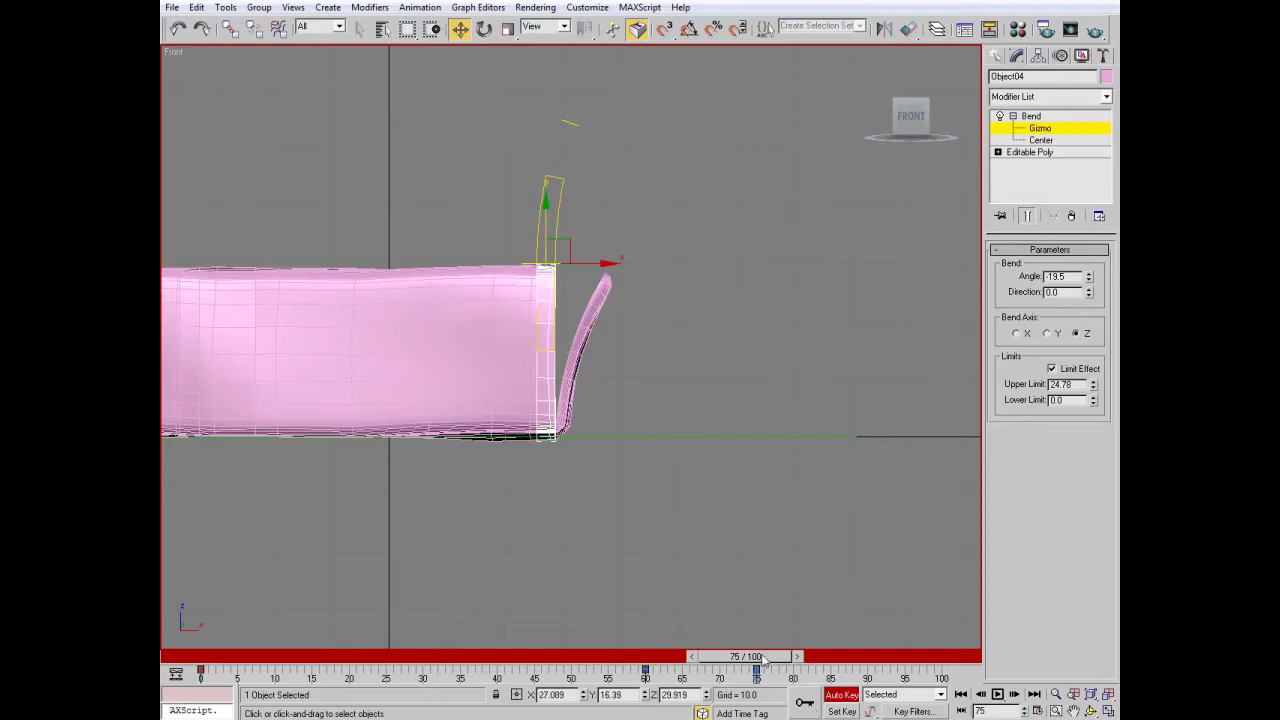
left_click_drag(762, 657, 832, 666)
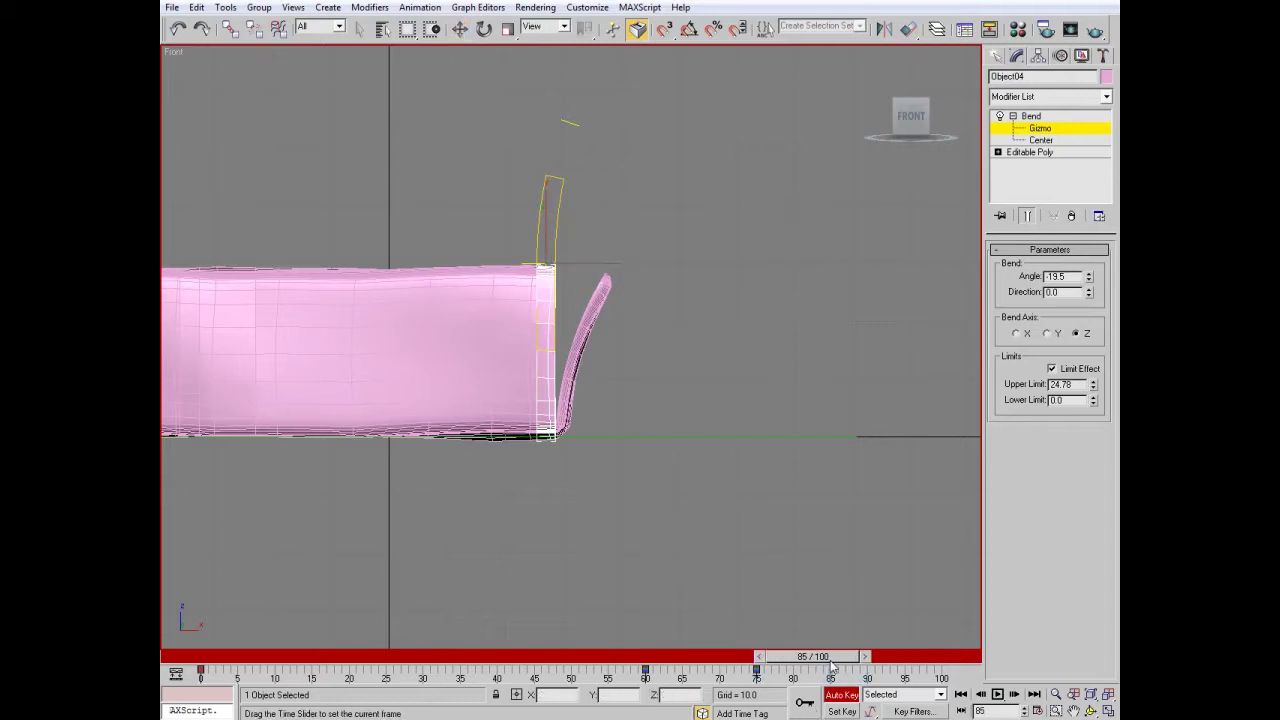
key("w")
left_click_drag(545, 234, 551, 410)
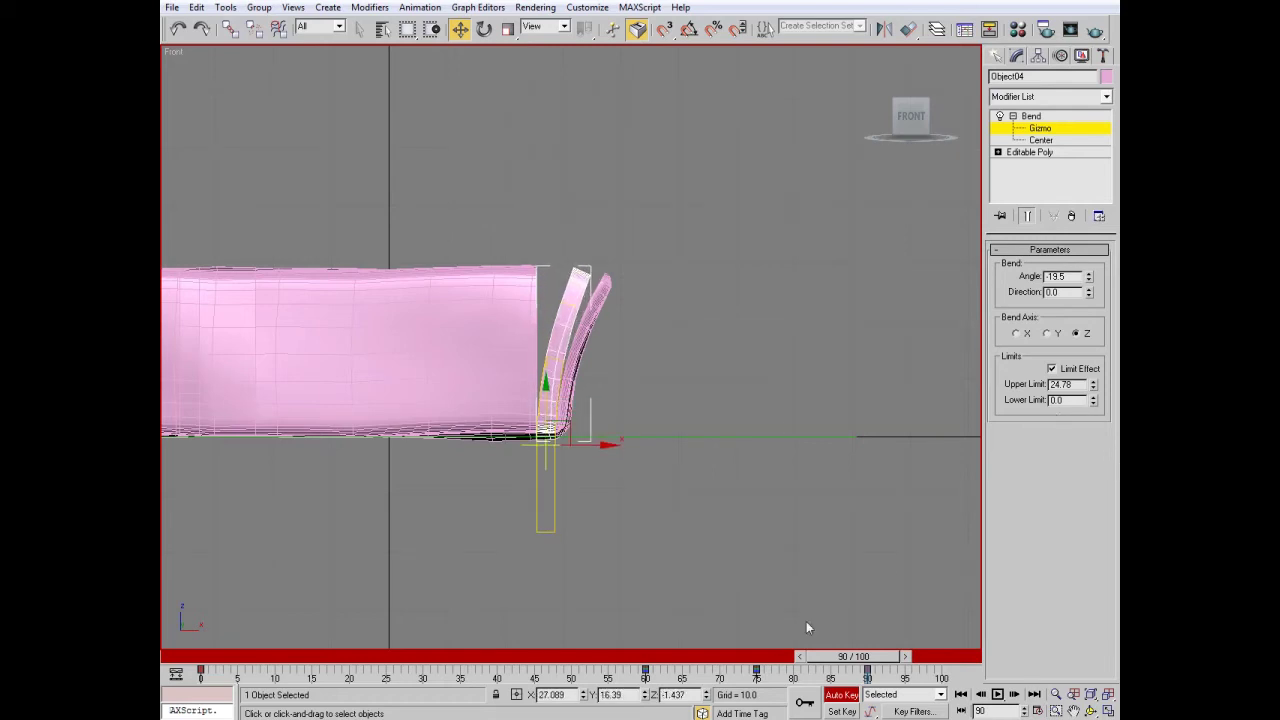
left_click(836, 696)
left_click_drag(853, 656, 636, 658)
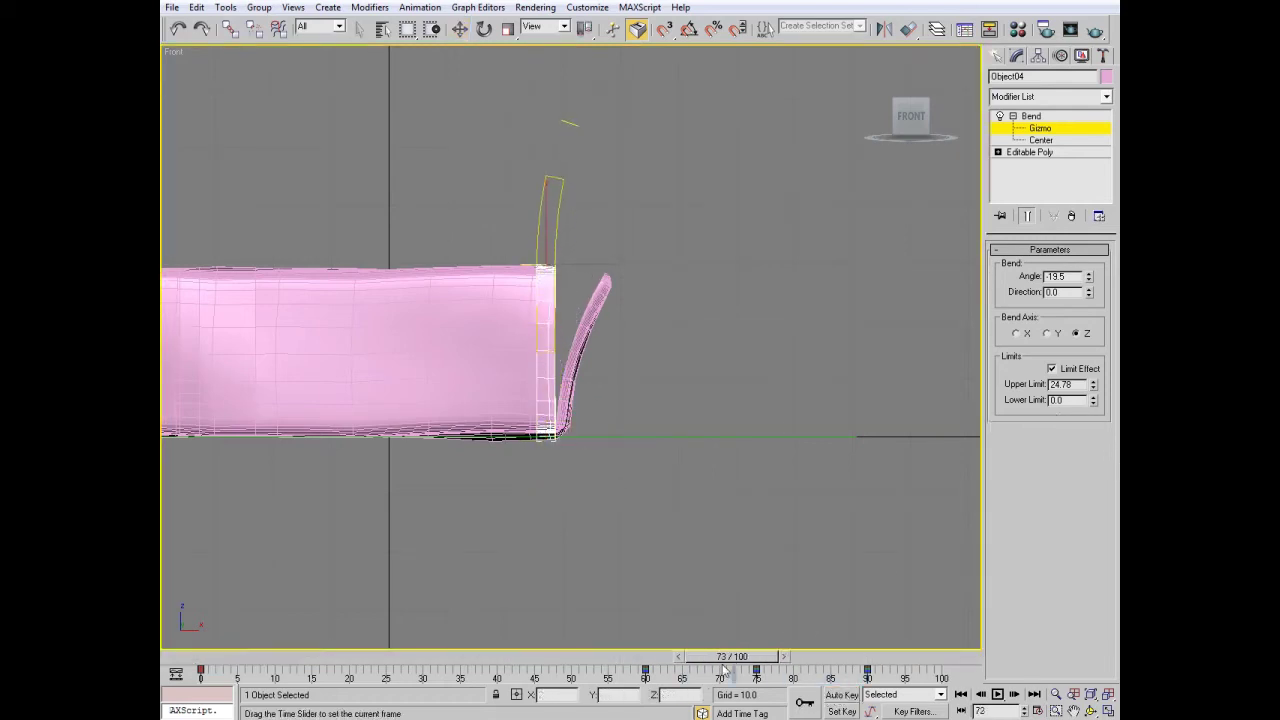
- Keyframe the Bend gizmo raised above the block at frame 0, then preview the animation
key("w")
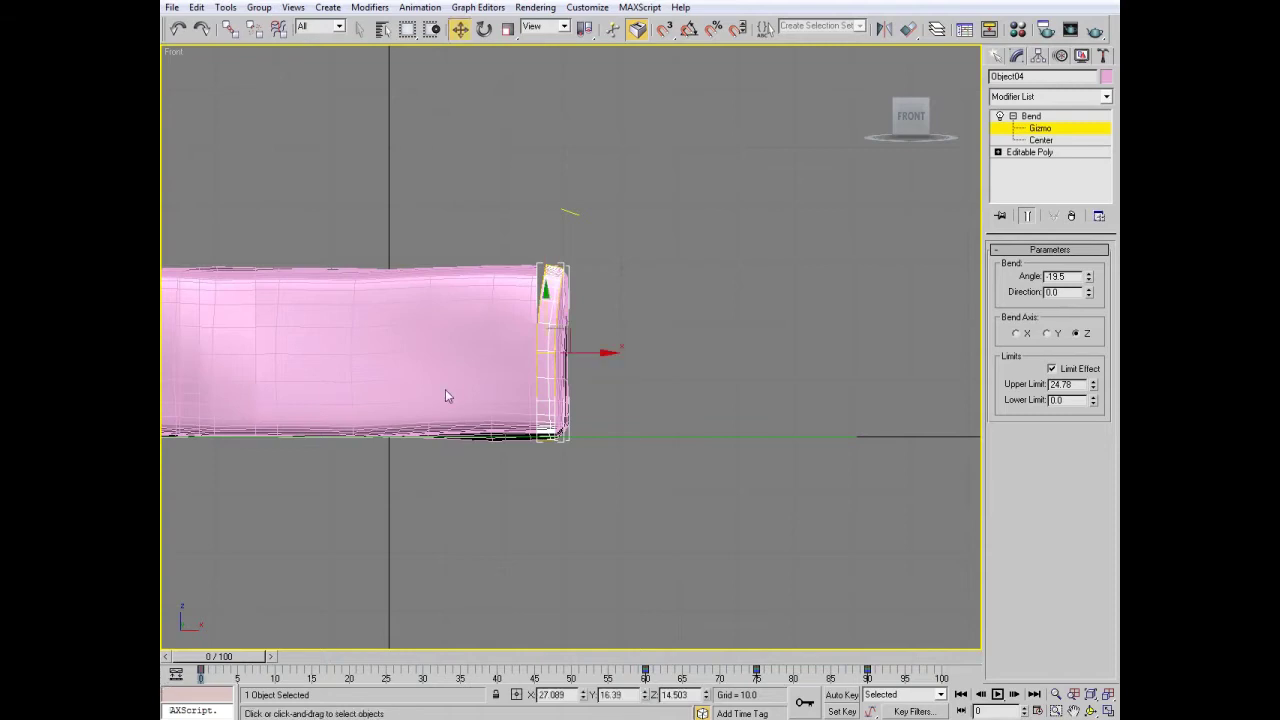
left_click(843, 697)
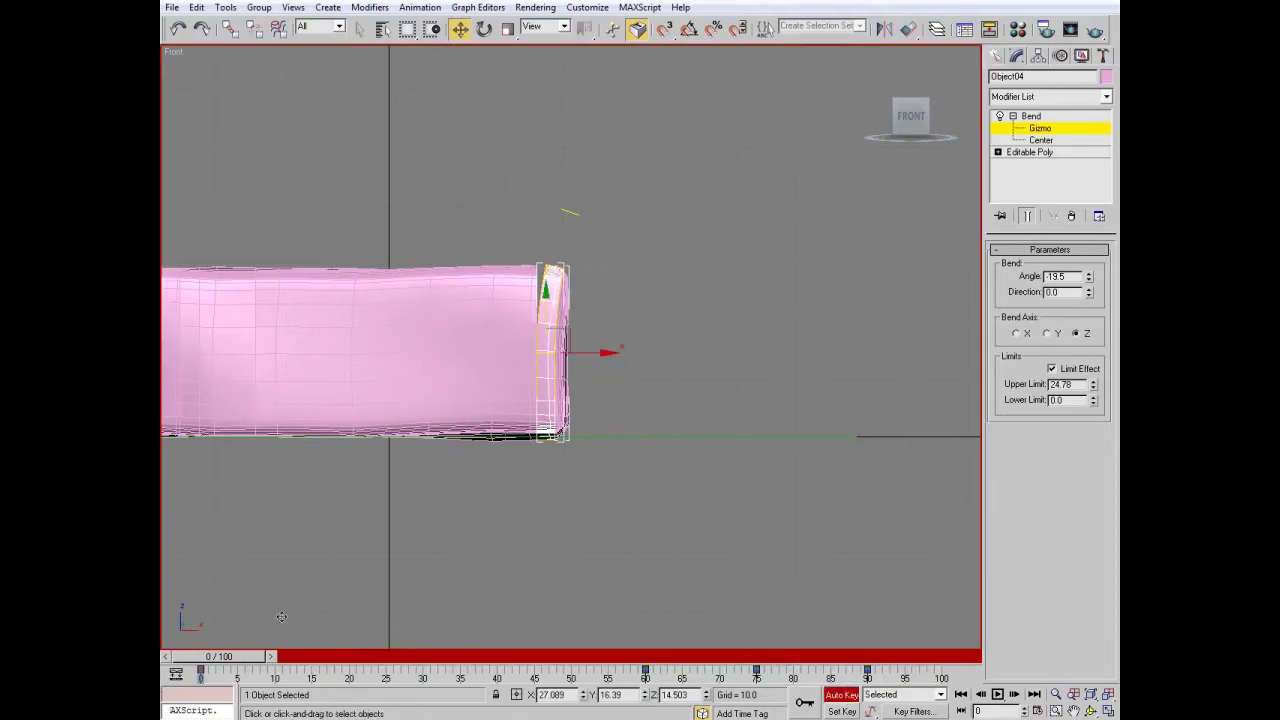
left_click_drag(531, 333, 508, 307)
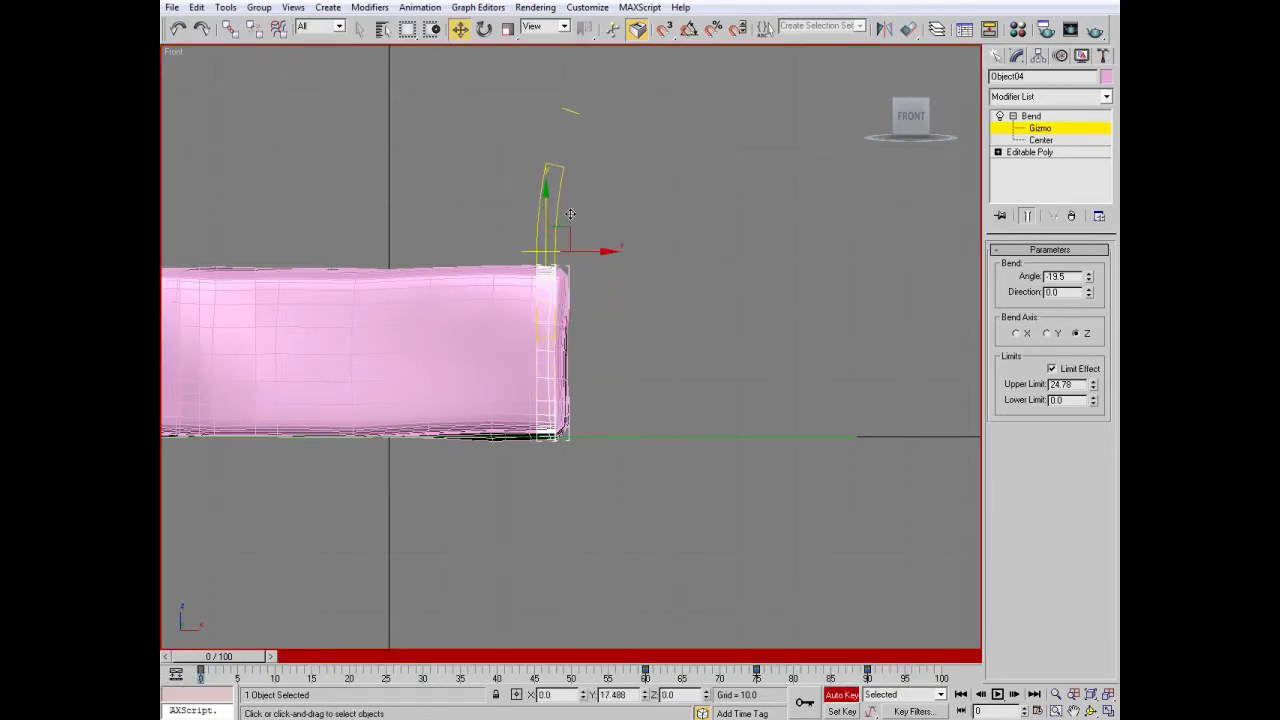
left_click(845, 697)
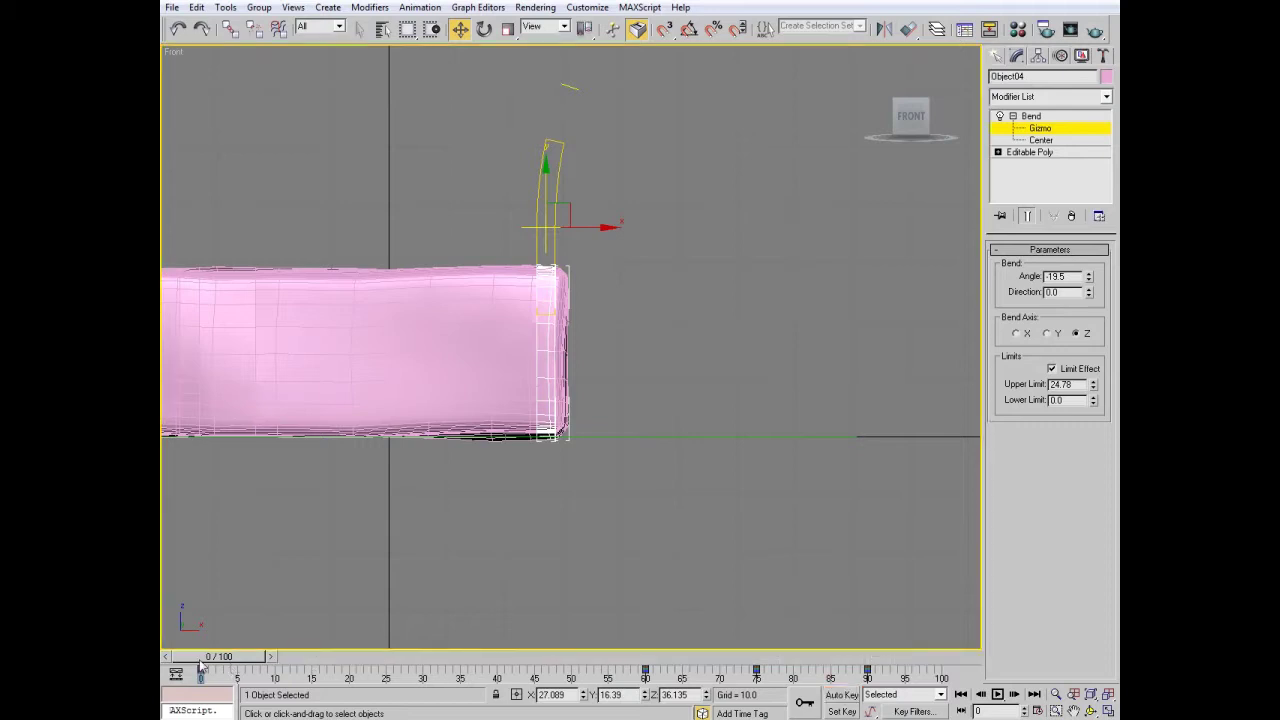
mouse_move(220, 657)
left_mouse_down()
mouse_move(731, 669)
mouse_move(886, 658)
left_mouse_up()
- Raise the Bend's Upper Limit to 35.435, preview the peel, and orbit to an angled view
key("w")
scroll(567, 481, "up", 3)
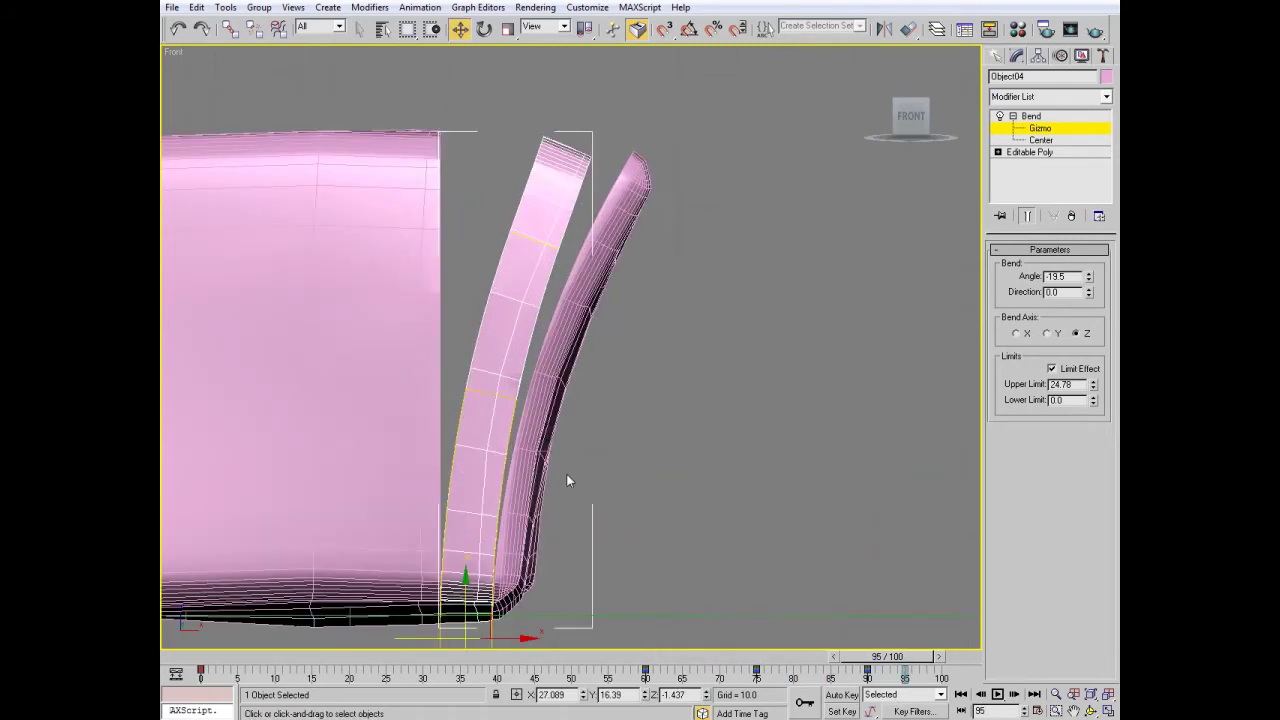
middle_click_drag(567, 481, 585, 488)
mouse_move(829, 656)
left_mouse_down()
mouse_move(748, 664)
mouse_move(834, 662)
left_mouse_up()
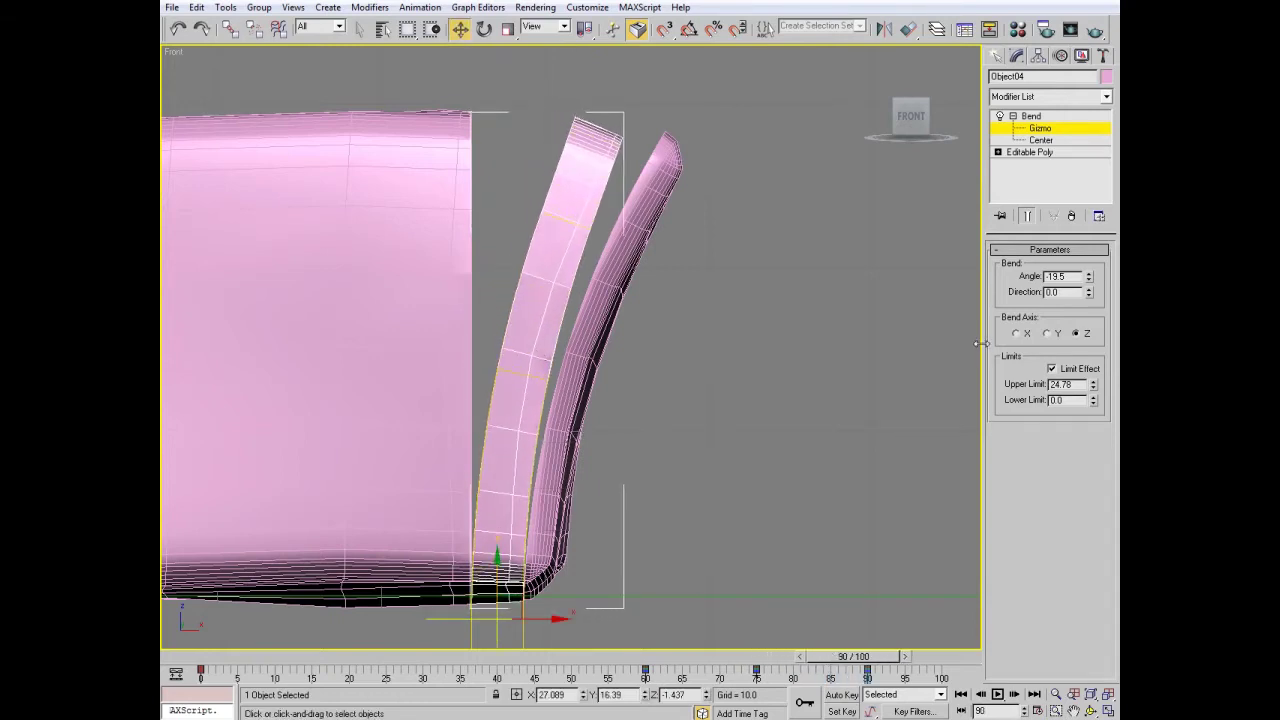
left_click_drag(1094, 385, 1107, 348)
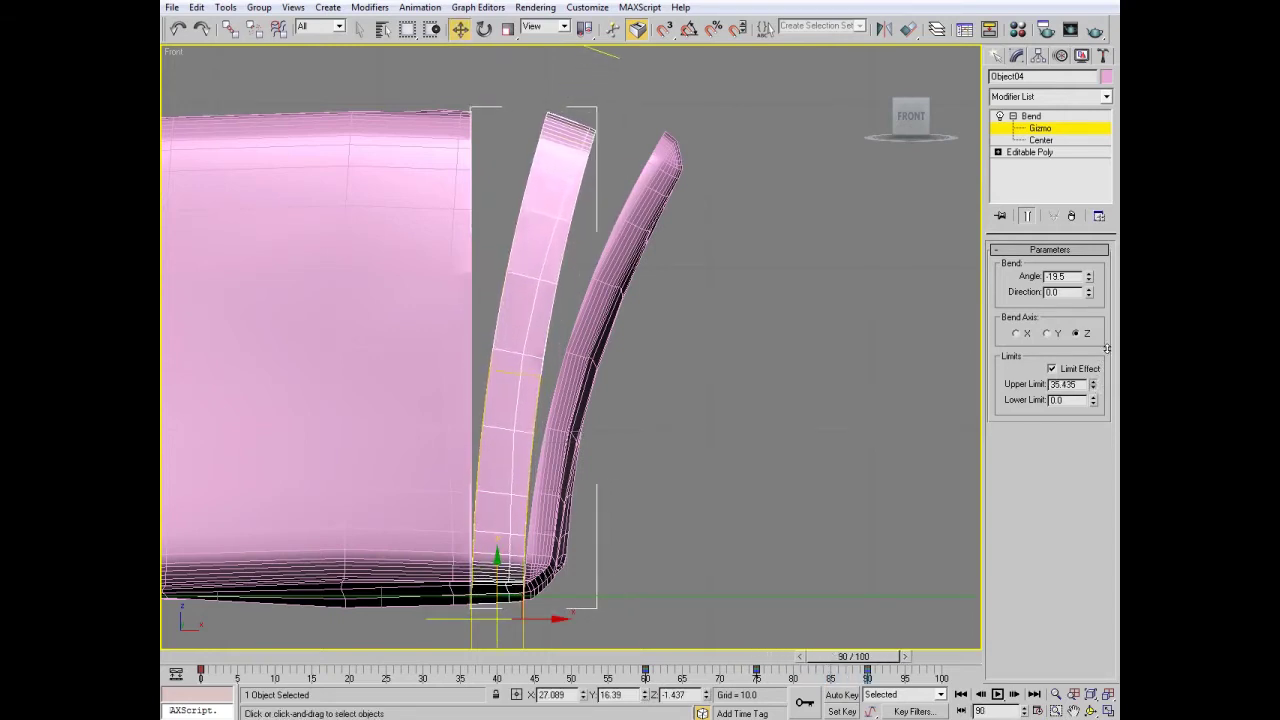
mouse_move(748, 656)
left_mouse_down()
mouse_move(645, 660)
mouse_move(860, 662)
mouse_move(803, 680)
mouse_move(757, 672)
mouse_move(837, 672)
mouse_move(803, 672)
mouse_move(866, 694)
left_mouse_up()
key("w")
scroll(443, 400, "down", 1)
scroll(443, 400, "down", 3)
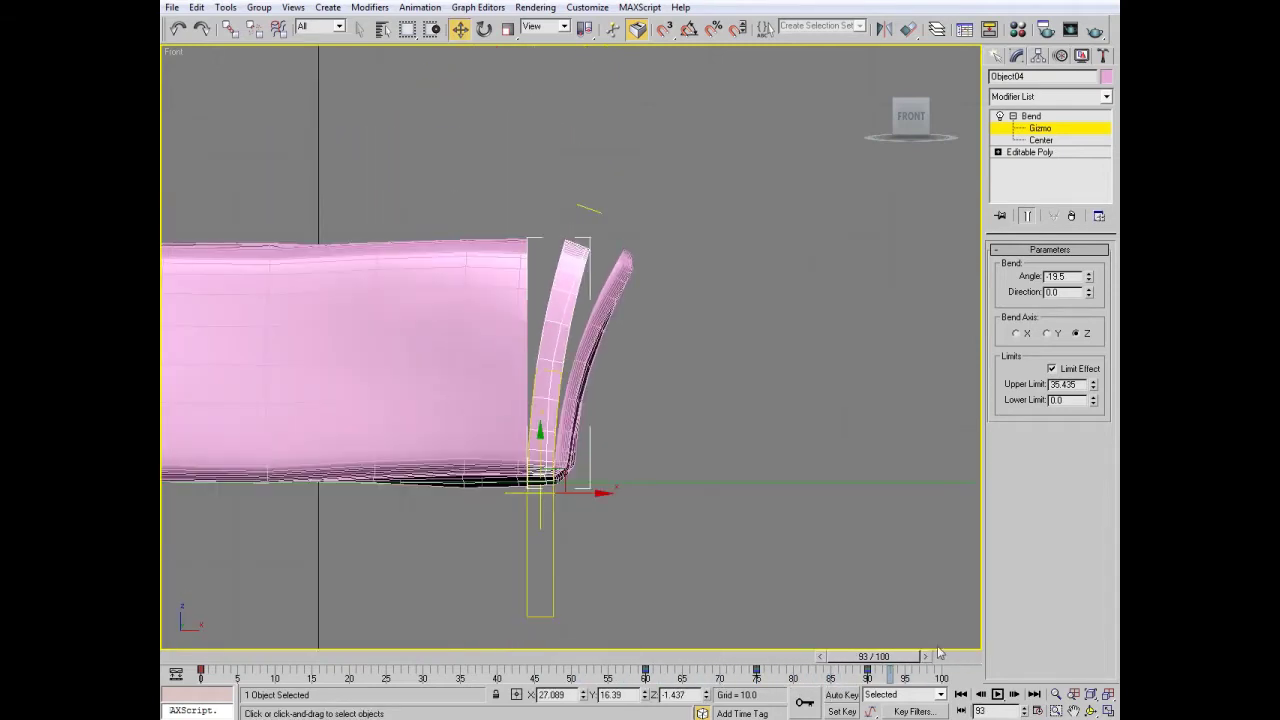
left_click(1089, 710)
mouse_move(520, 400)
left_mouse_down()
mouse_move(573, 388)
mouse_move(551, 367)
mouse_move(570, 396)
left_mouse_up()
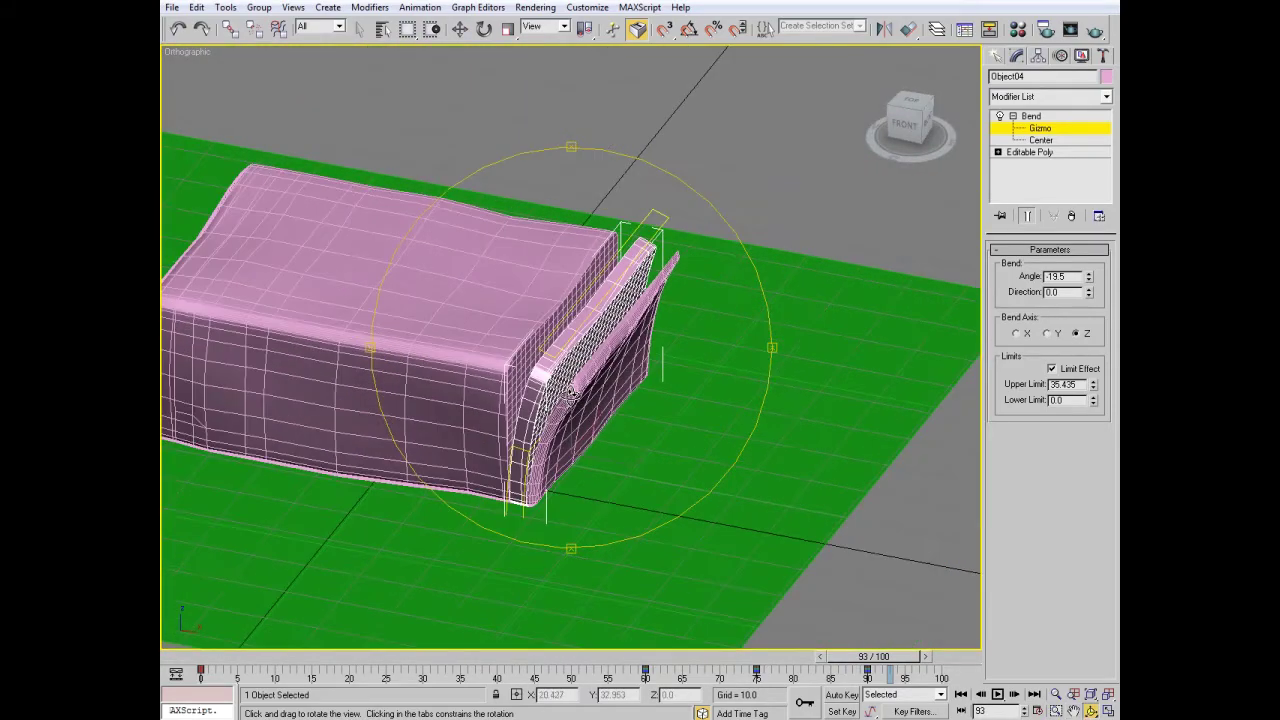
- Turn off Edged Faces on the shaded block and scrub back to preview the peel at earlier frames
left_click(995, 56)
left_click(714, 171)
key("F4")
middle_click_drag(790, 562, 825, 608)
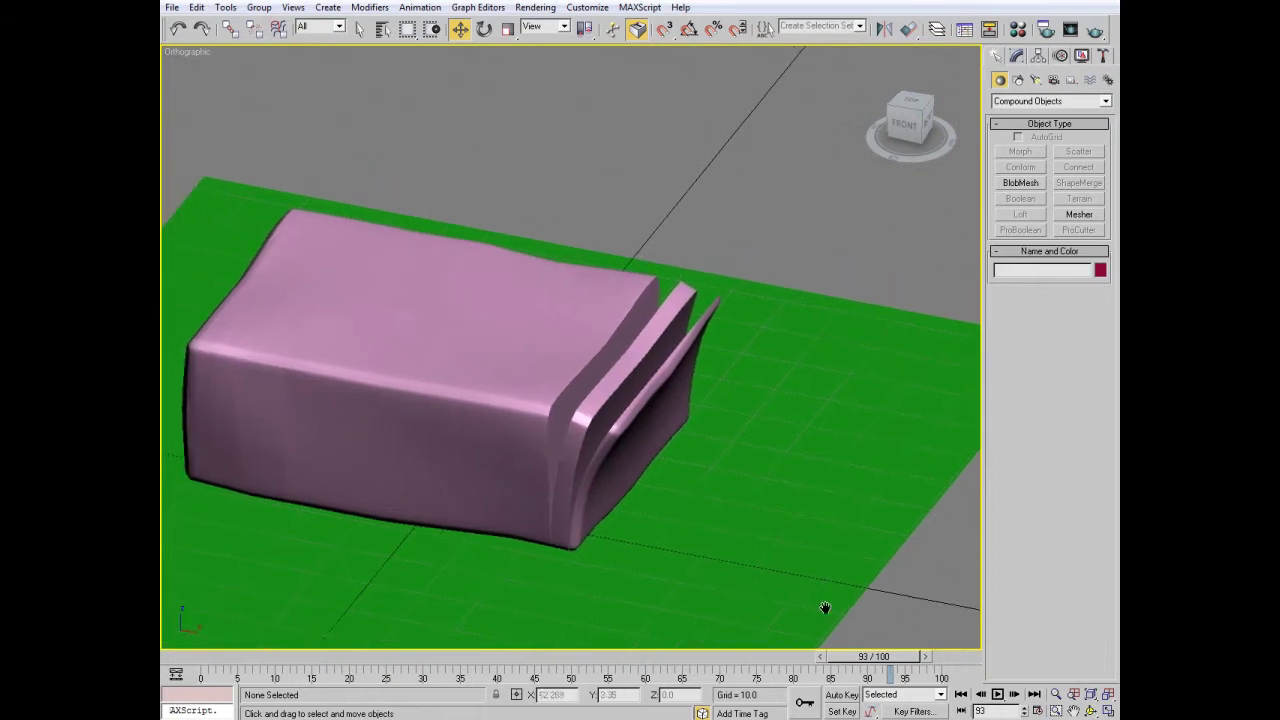
mouse_move(873, 656)
left_mouse_down()
mouse_move(783, 697)
mouse_move(896, 690)
mouse_move(553, 690)
mouse_move(822, 705)
mouse_move(800, 690)
left_mouse_up()
- Shift Object03's bend key to frame 22 and move Object04's keys (frames 57–92) earlier
key("w")
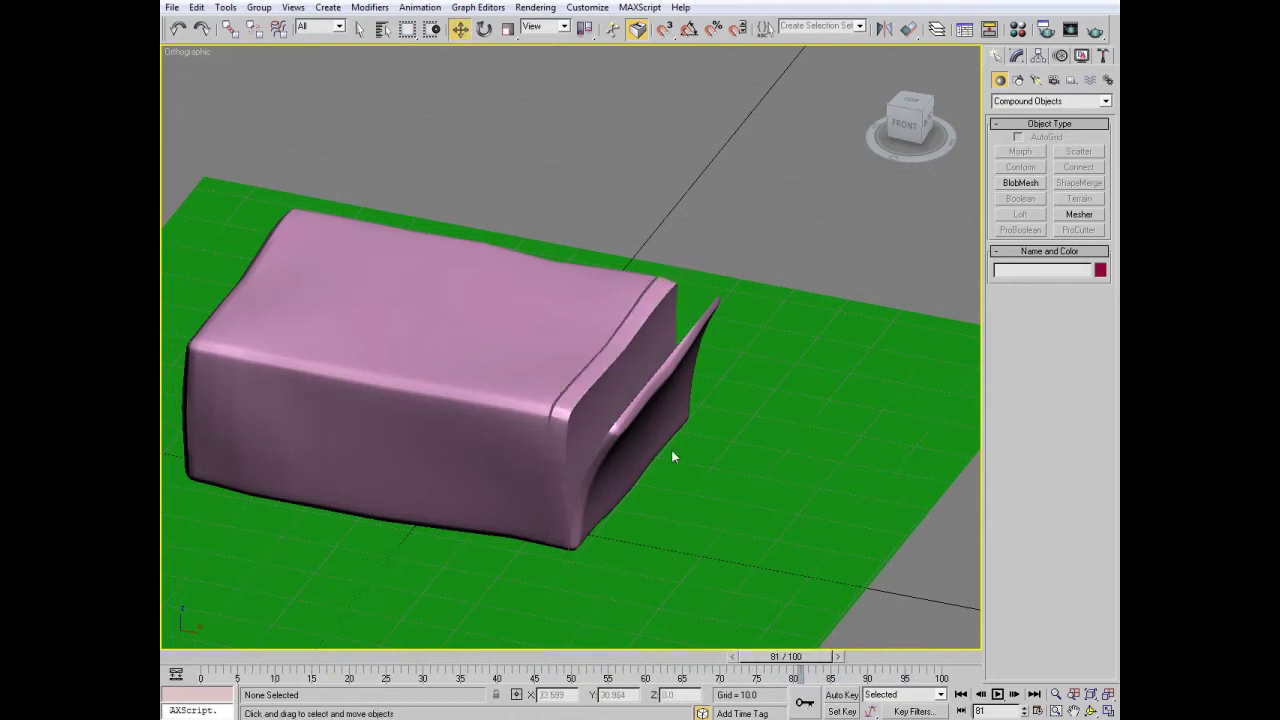
left_click(587, 393)
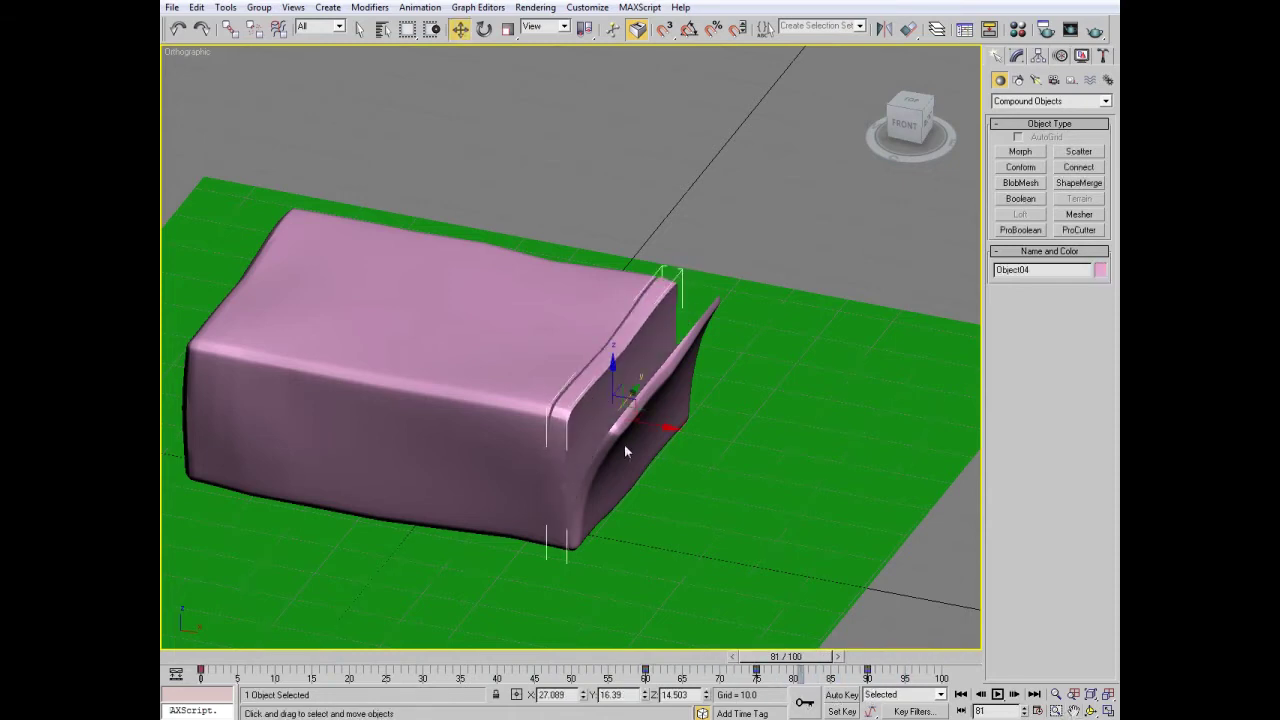
left_click(696, 331)
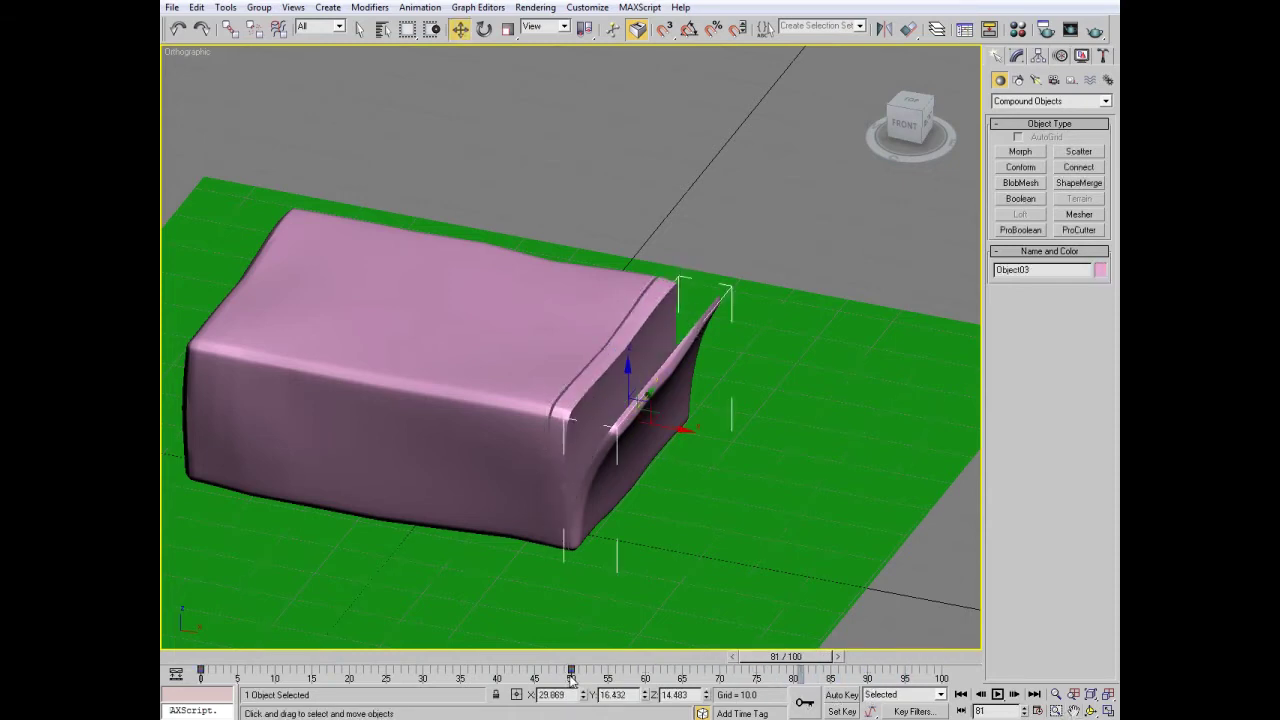
left_click_drag(571, 680, 364, 665)
left_click(587, 409)
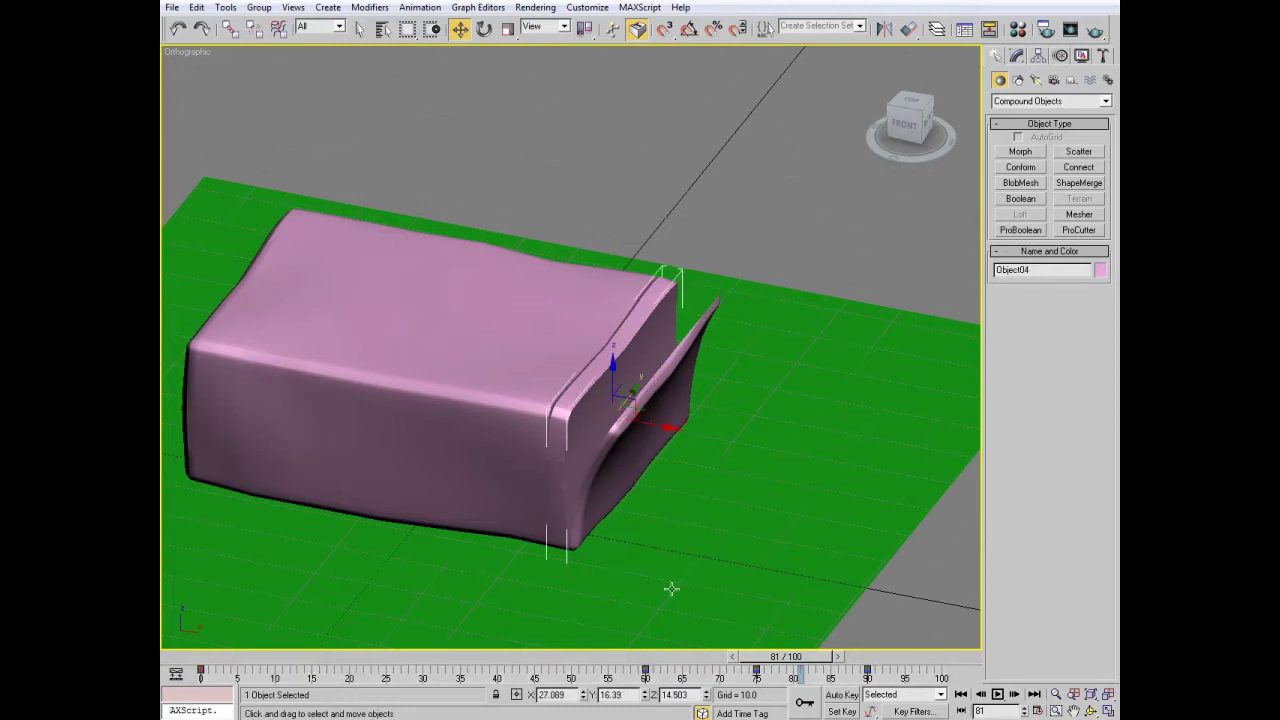
left_click_drag(625, 680, 887, 684)
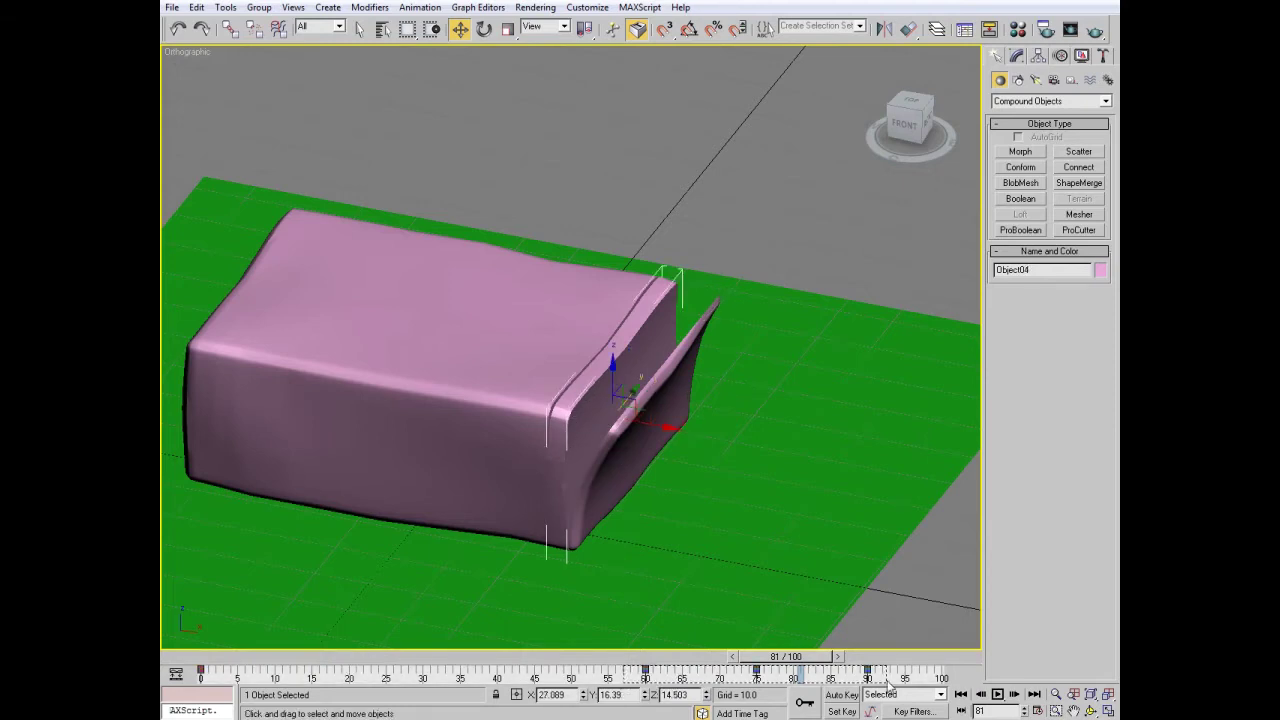
mouse_move(662, 658)
left_mouse_down()
mouse_move(745, 659)
mouse_move(400, 698)
mouse_move(422, 680)
left_mouse_up()
- Scrub through the retimed peeling animation, then open Time Configuration
key("w")
mouse_move(745, 657)
left_mouse_down()
mouse_move(530, 693)
mouse_move(541, 685)
left_mouse_up()
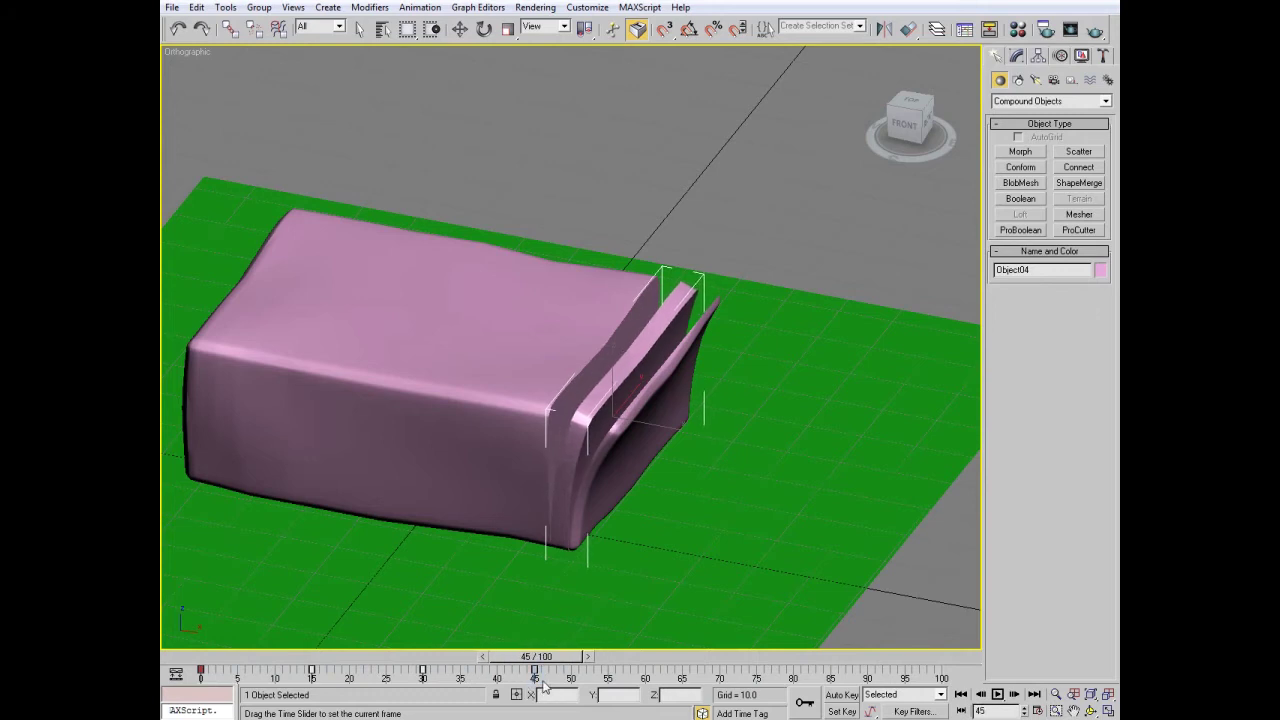
left_click(1037, 711)
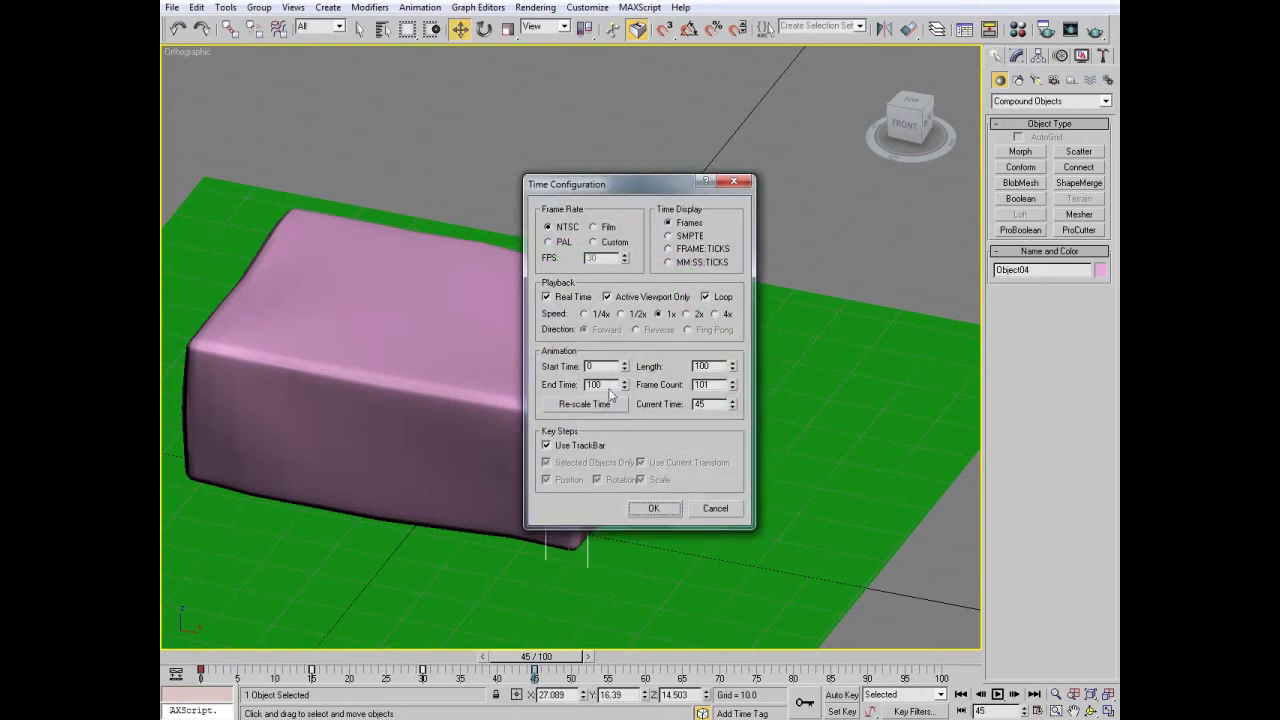
- Shorten the animation to 45 frames and play back the peel
left_click(654, 508)
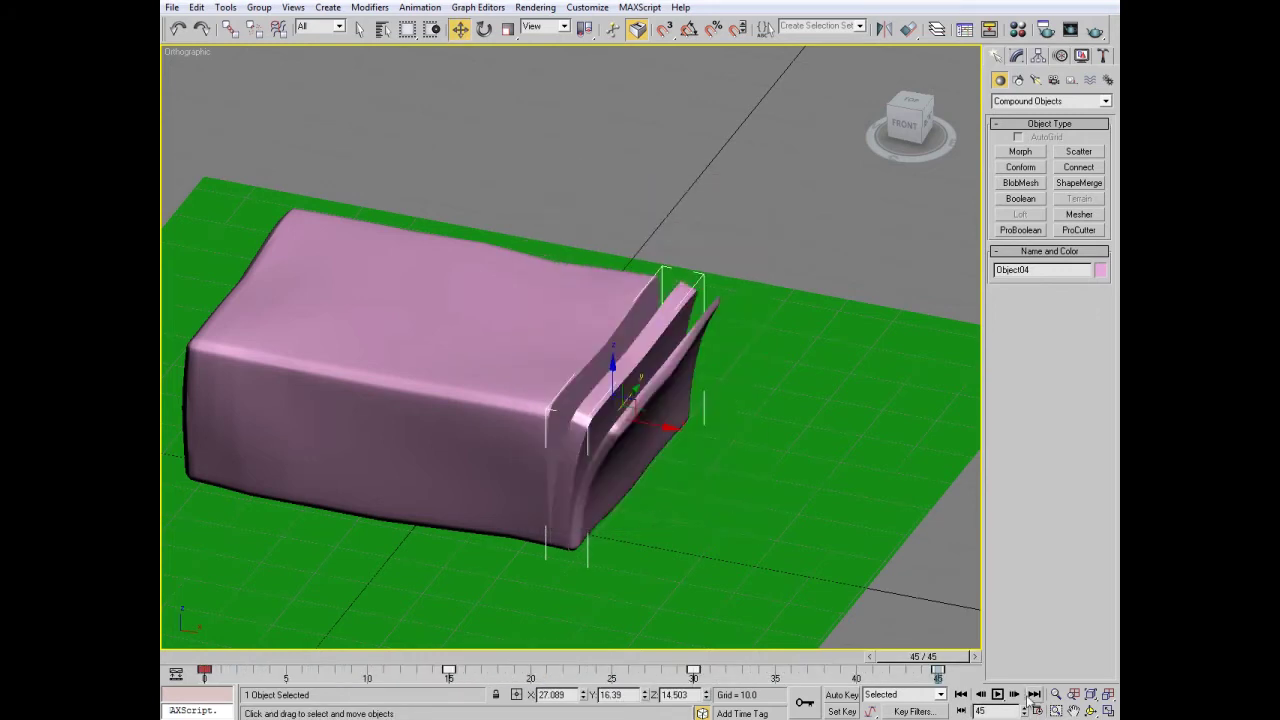
left_click(997, 694)
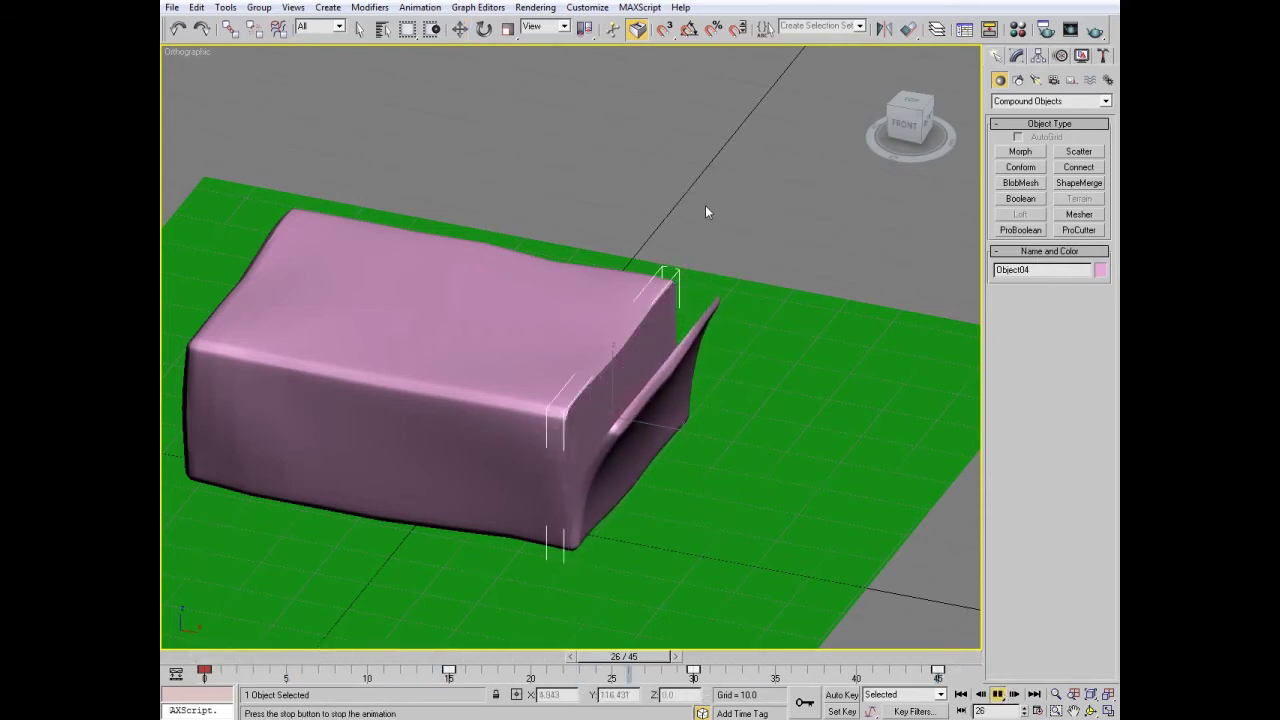
left_click(831, 225)
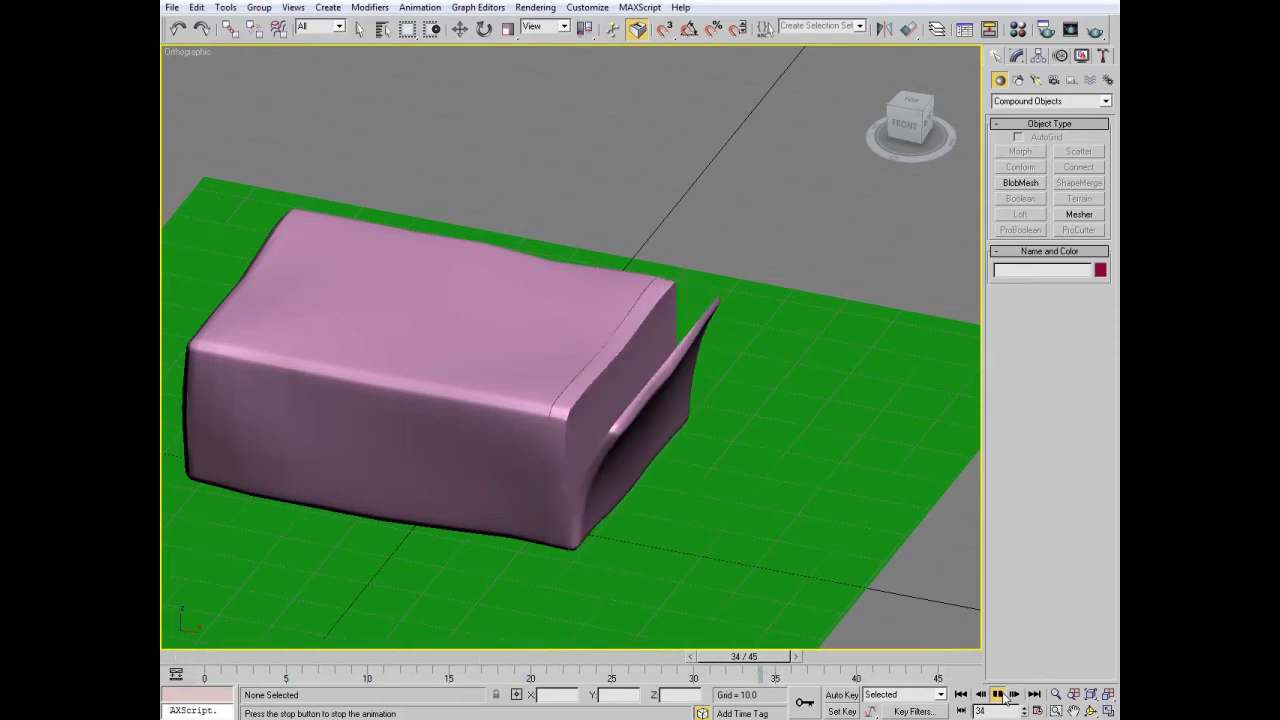
key("/")
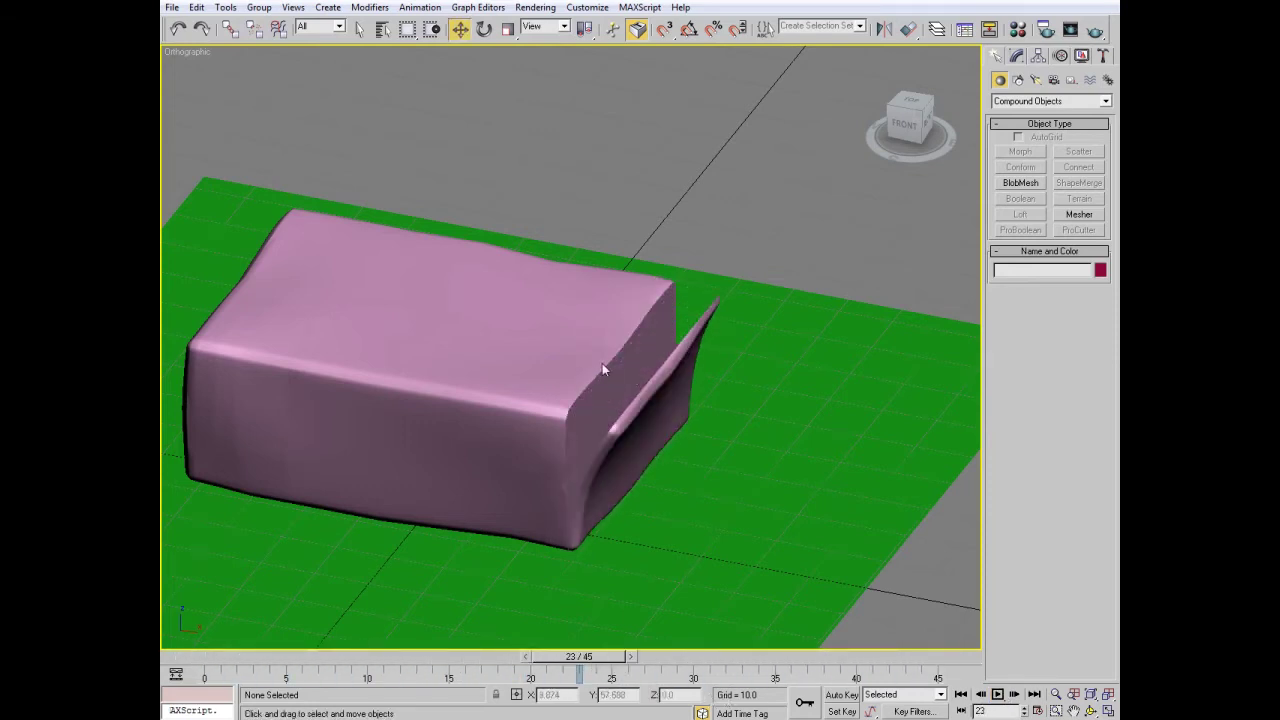
- Move the slice's peel key from frame 30 to 25, replay to check, then select the ground plane
left_click(602, 370)
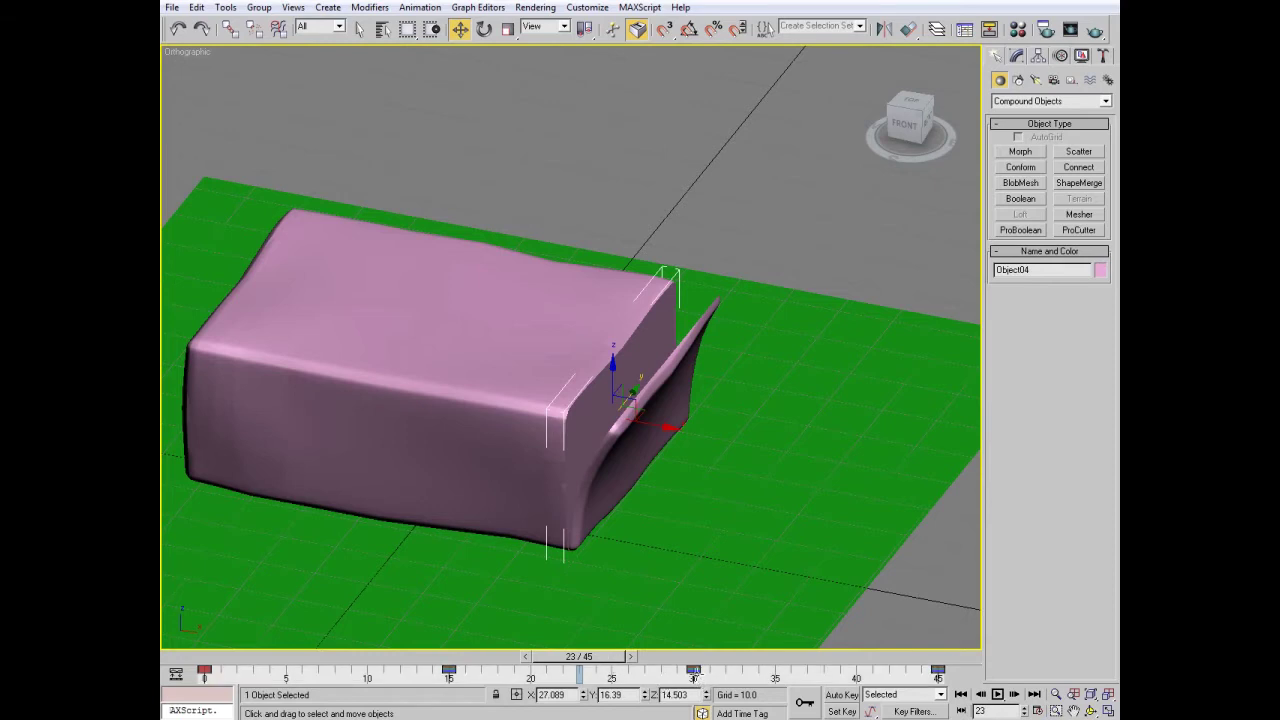
left_click_drag(693, 671, 614, 671)
left_click(999, 694)
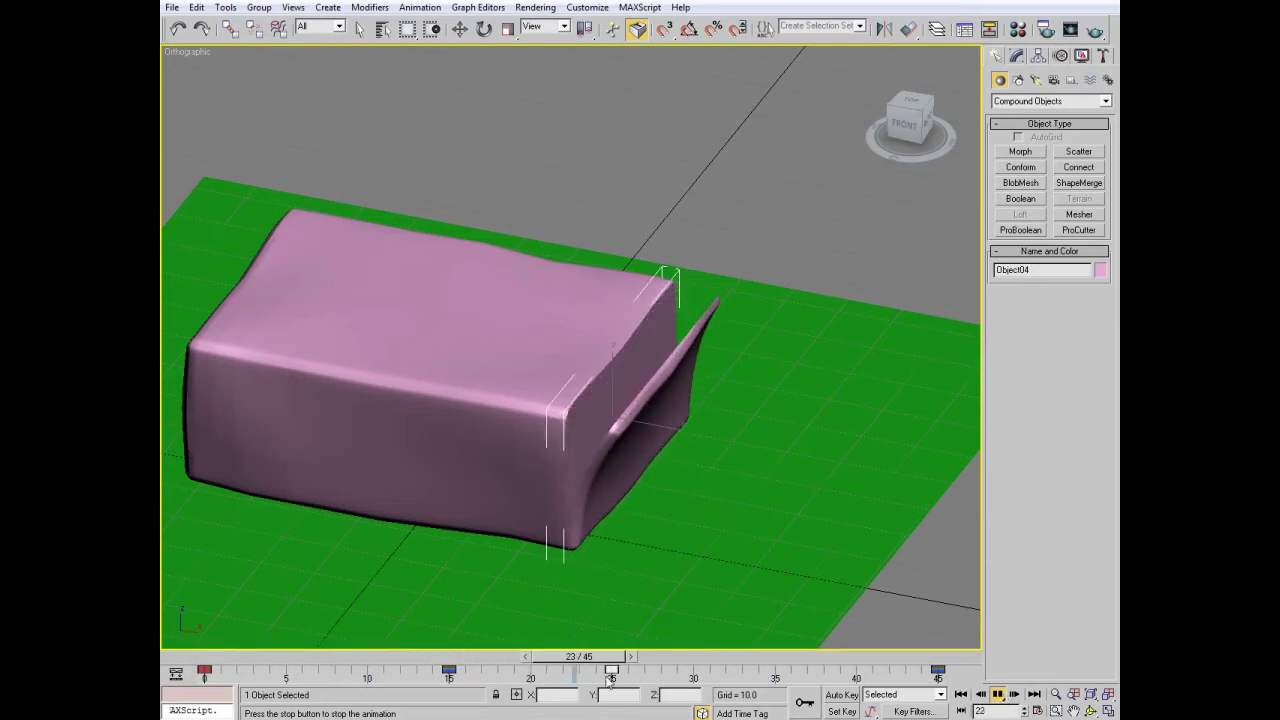
mouse_move(900, 657)
left_mouse_down()
mouse_move(663, 660)
mouse_move(930, 657)
left_mouse_up()
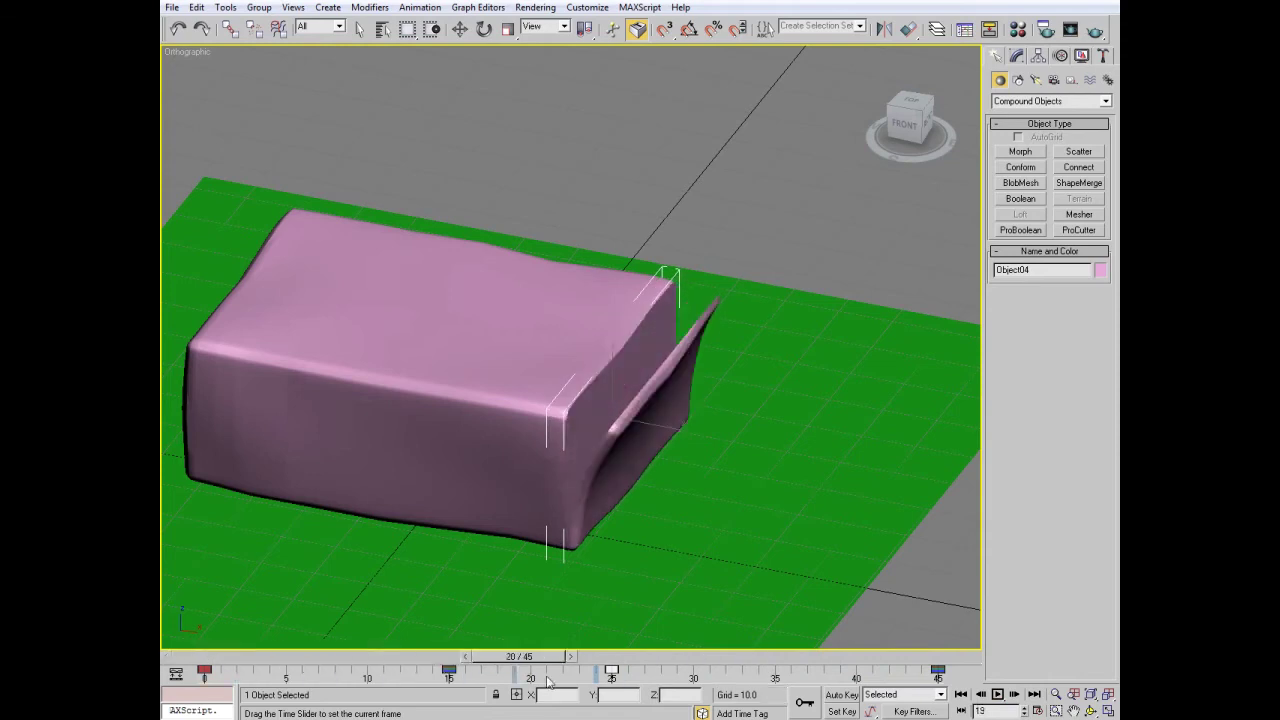
key("w")
left_click(737, 214)
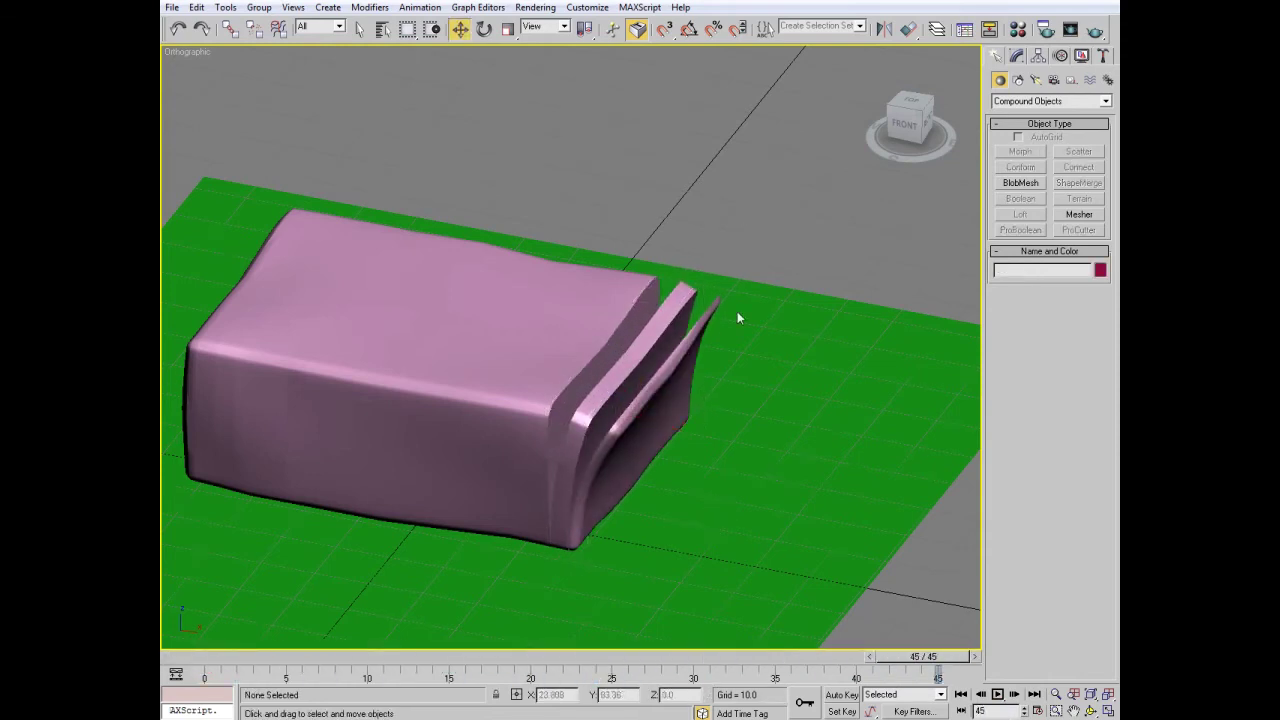
scroll(745, 305, "down", 4)
- Set the ground plane Plane01's object colour to white
left_click(782, 345)
left_click(1101, 271)
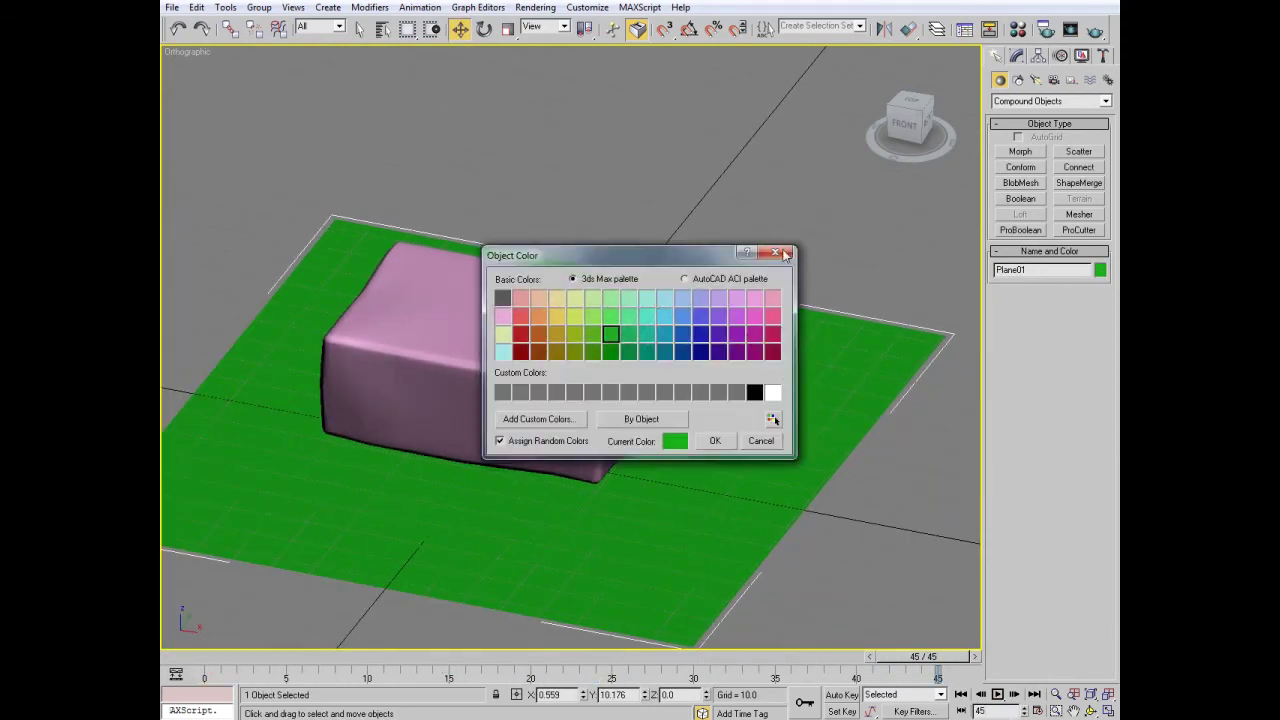
left_click(773, 392)
left_click(715, 441)
scroll(520, 345, "up", 3)
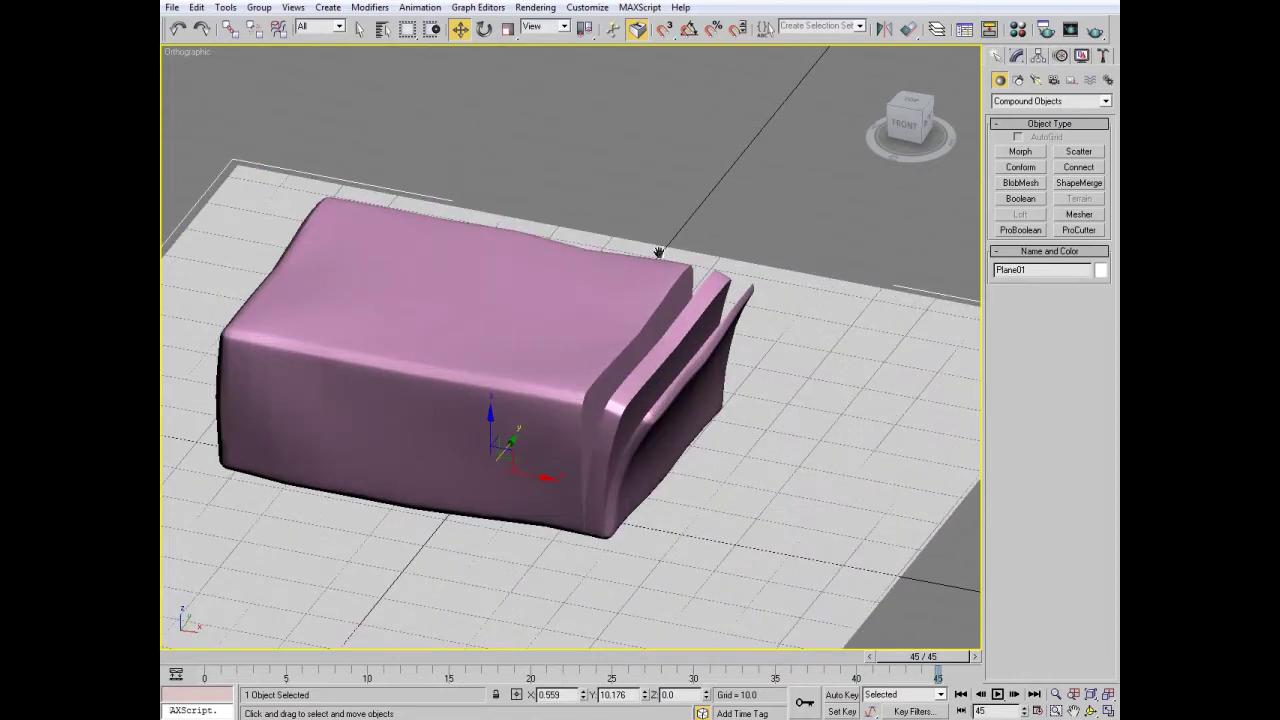
- Give the block and both slices the same gold-yellow object colour
left_click_drag(581, 190, 688, 308)
left_click_drag(722, 350, 780, 374)
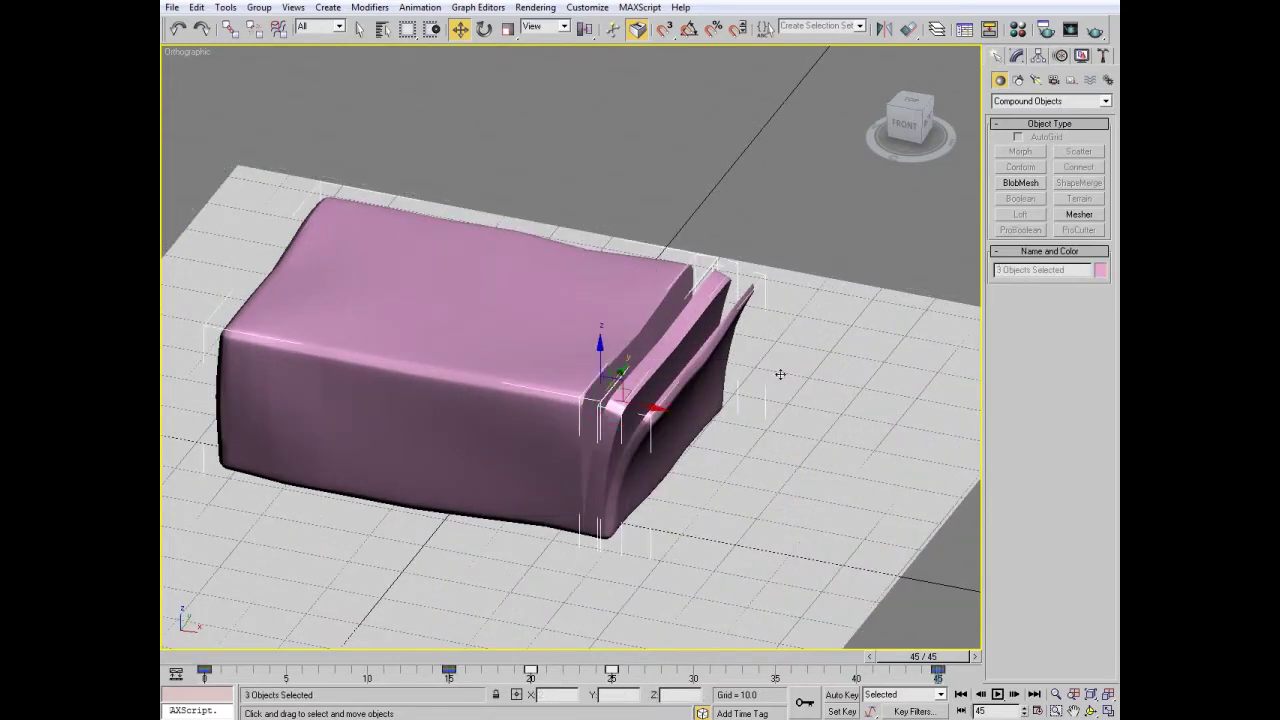
left_click(1101, 271)
left_click(562, 310)
left_click(716, 443)
left_click(359, 256)
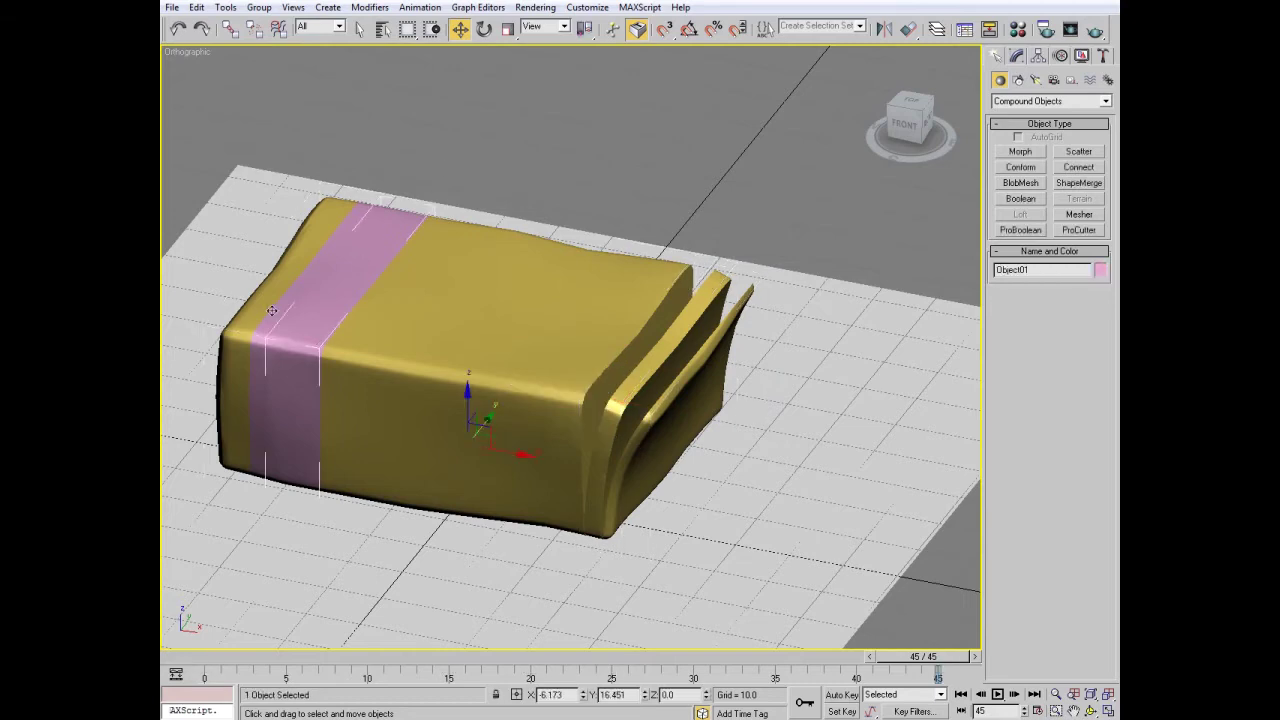
left_click_drag(308, 98, 454, 248)
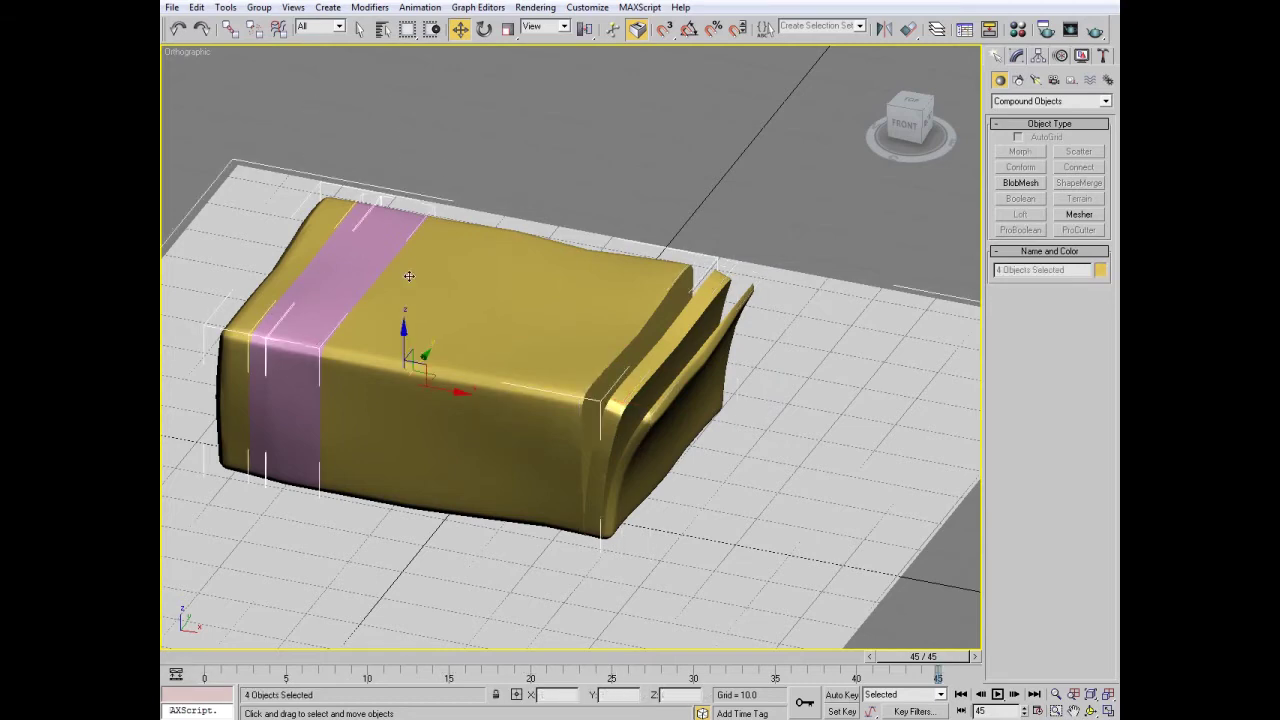
left_click(1099, 270)
left_click(715, 441)
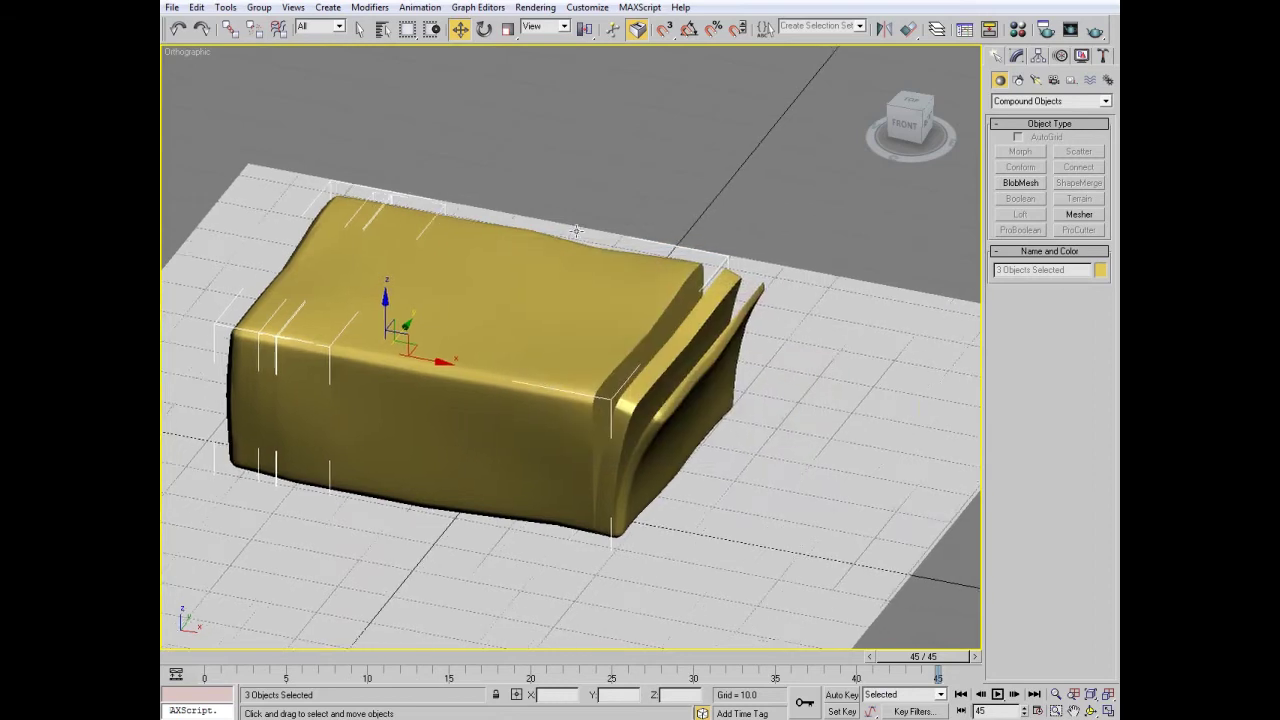
left_click(860, 560)
- Scrub the animation back to frame 0 and orbit slightly around the block
mouse_move(923, 656)
left_mouse_down()
mouse_move(418, 658)
mouse_move(904, 680)
mouse_move(860, 664)
mouse_move(440, 664)
mouse_move(790, 664)
mouse_move(994, 684)
mouse_move(729, 664)
mouse_move(215, 662)
left_mouse_up()
key("w")
mouse_move(293, 594)
middle_mouse_down("alt")
mouse_move(694, 394)
mouse_move(1013, 55)
middle_mouse_up("alt")
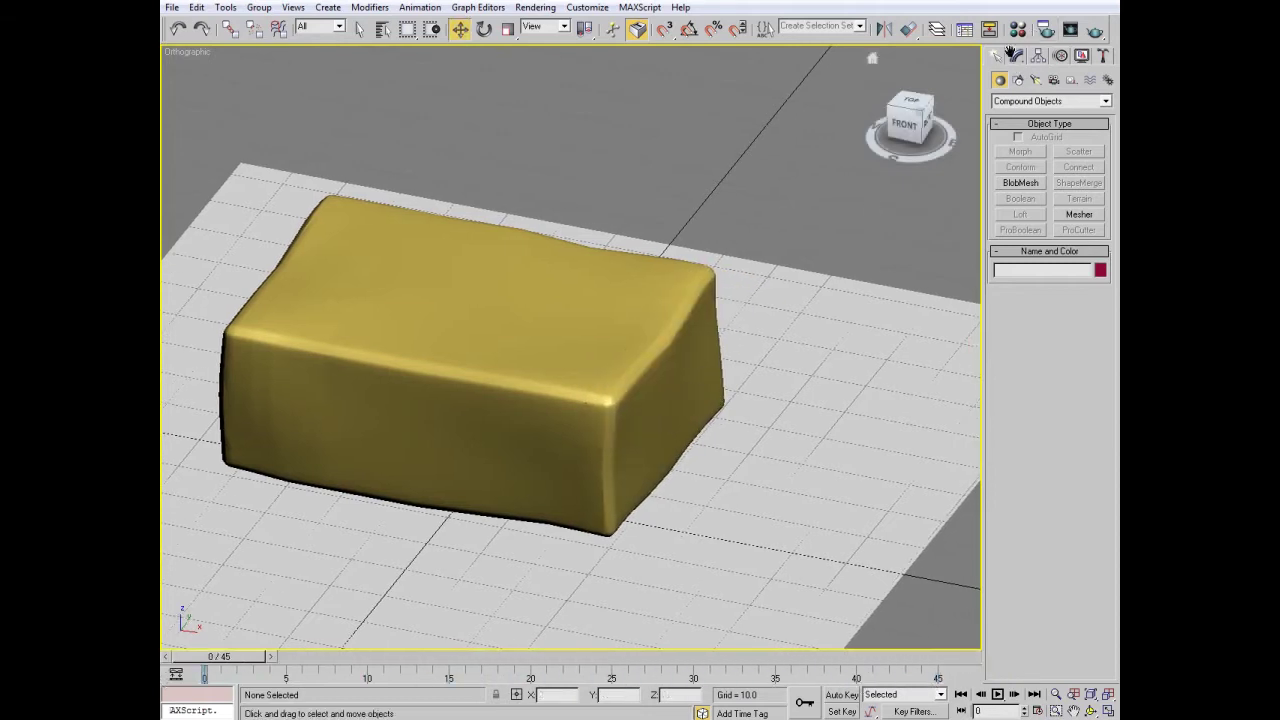
- Create a long thin box, Box02, beside the gold block
left_click(1050, 101)
left_click(1030, 112)
left_click(1020, 151)
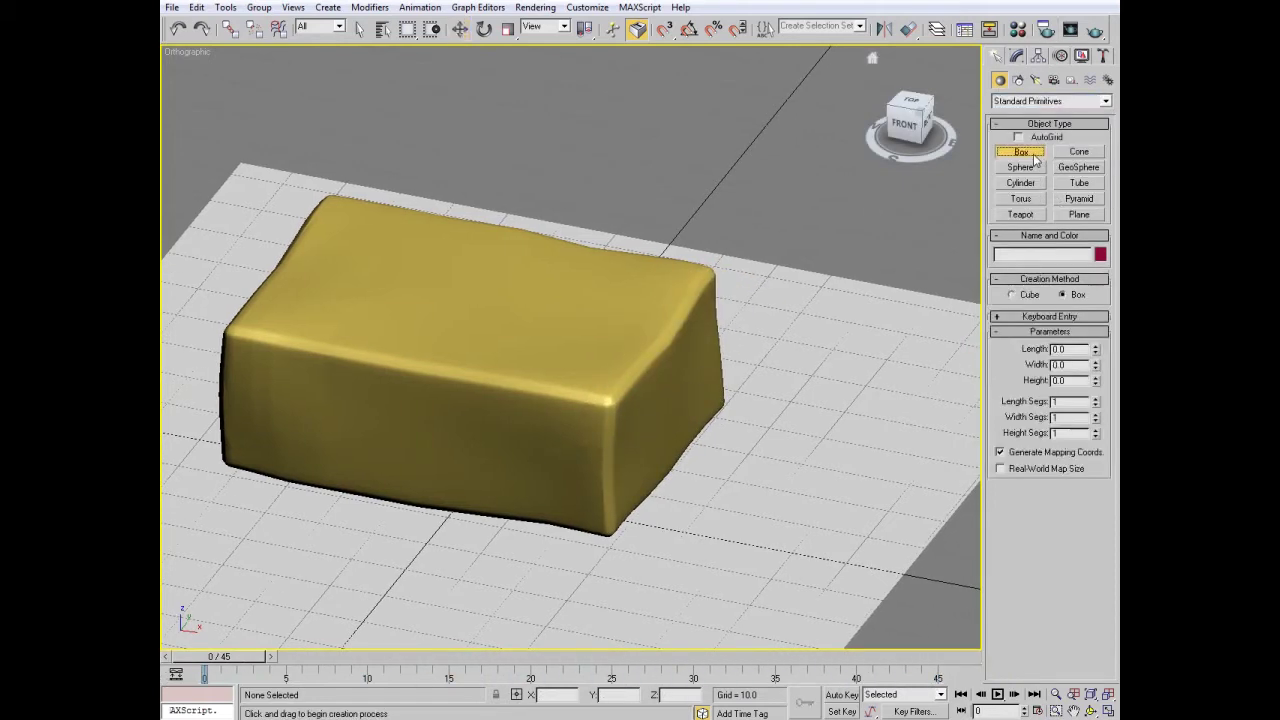
middle_click_drag(580, 540, 597, 548, "alt")
left_click_drag(607, 582, 802, 347)
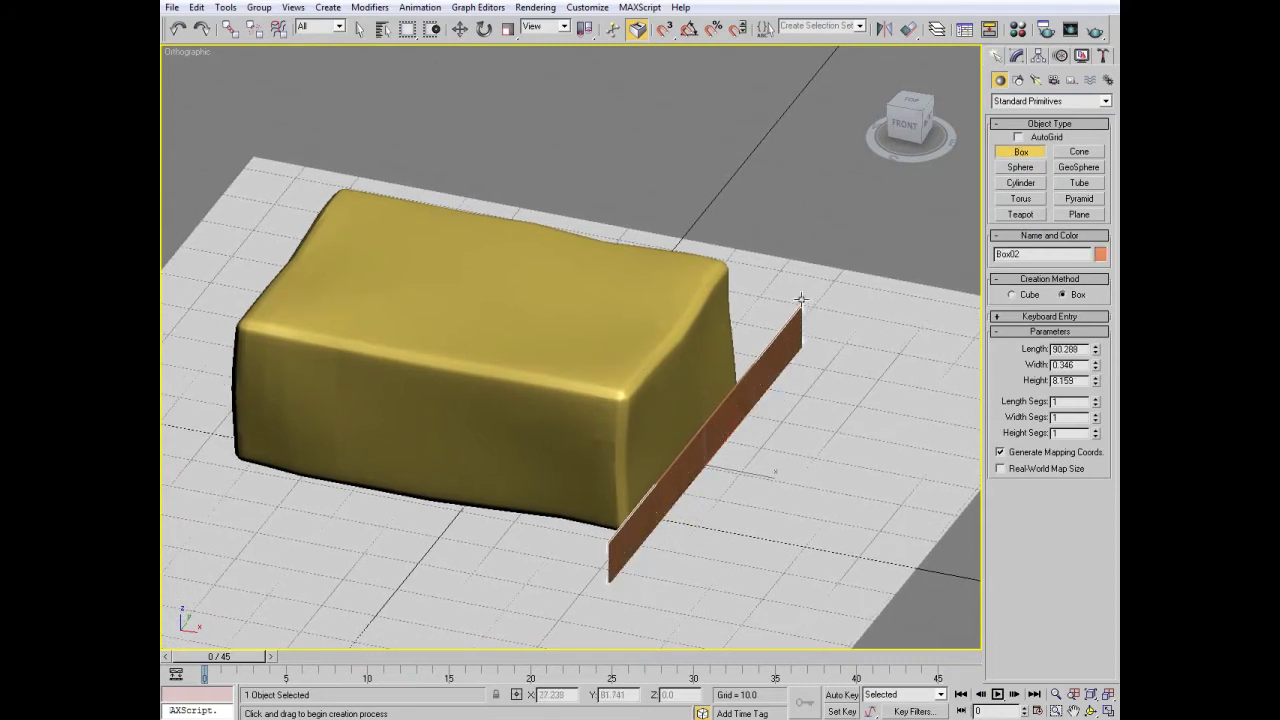
left_click(801, 300)
key("w")
- In Right view, give the slab more length segments and add an Edit Poly modifier
left_click(928, 122)
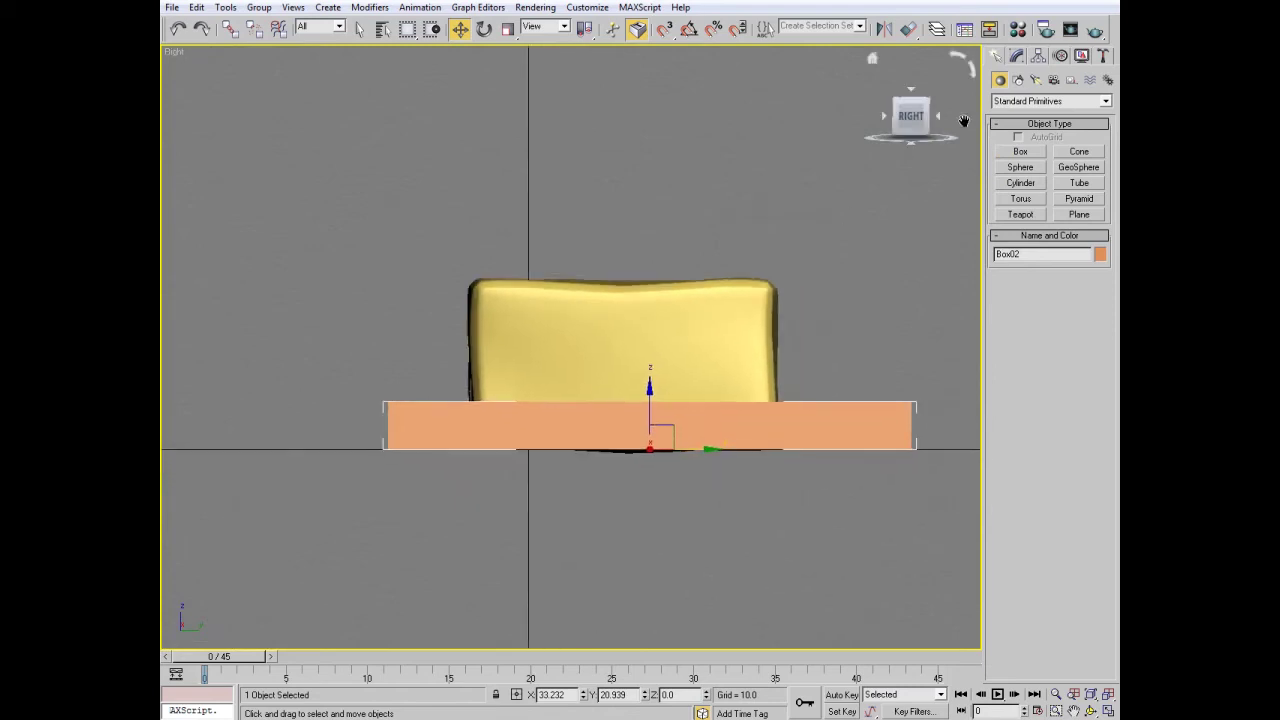
left_click(1015, 57)
left_click(776, 405)
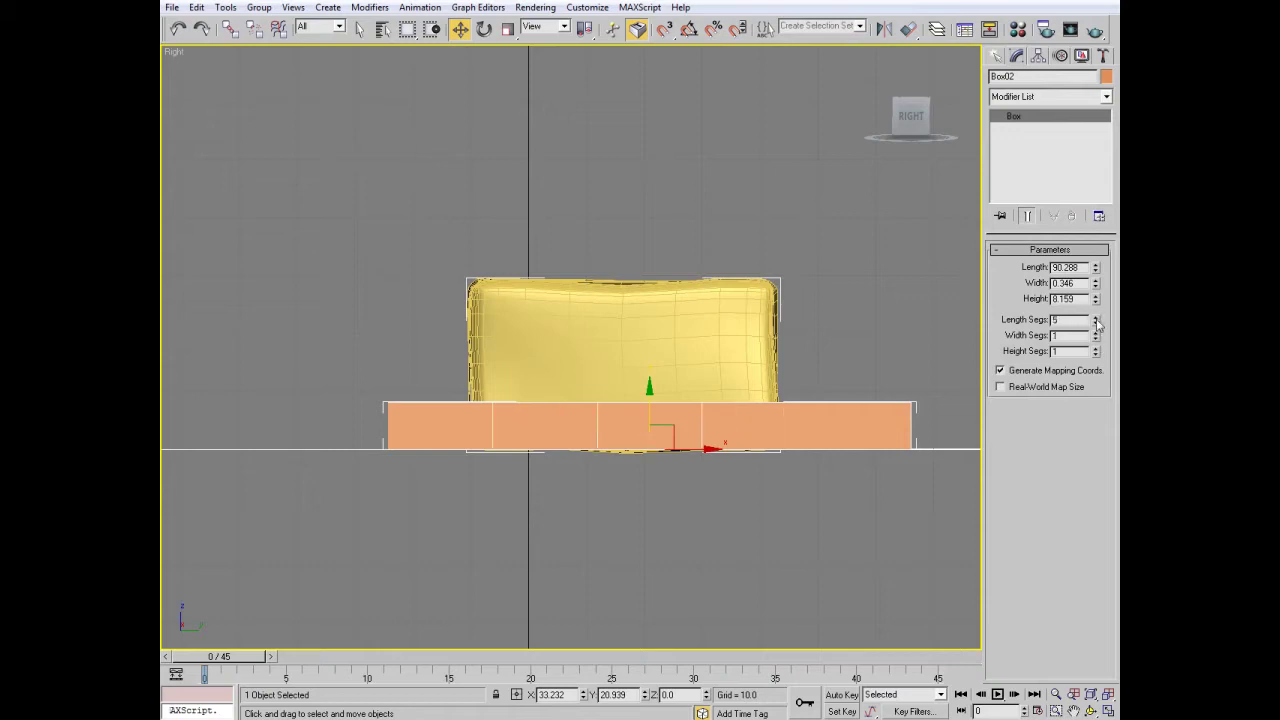
left_click(1008, 96)
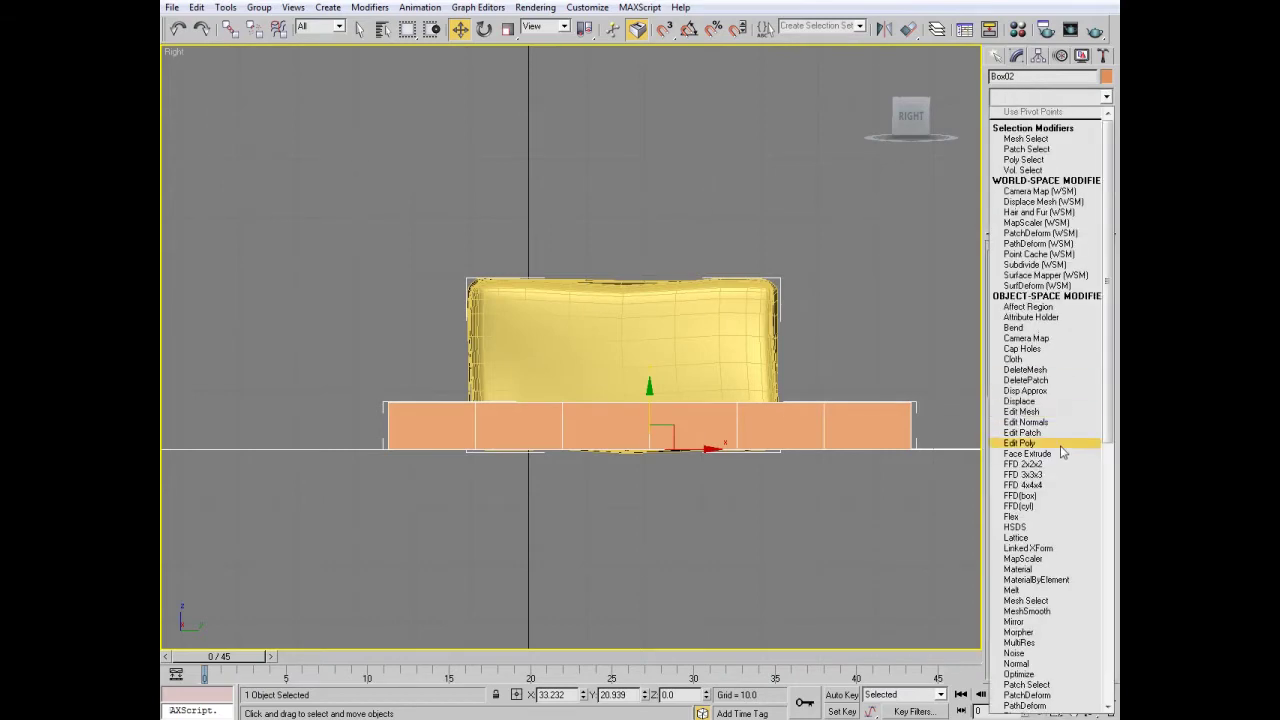
left_click(1015, 447)
key("1")
- Select all the slab's vertices and scale them narrower horizontally
middle_click_drag(714, 405, 655, 378)
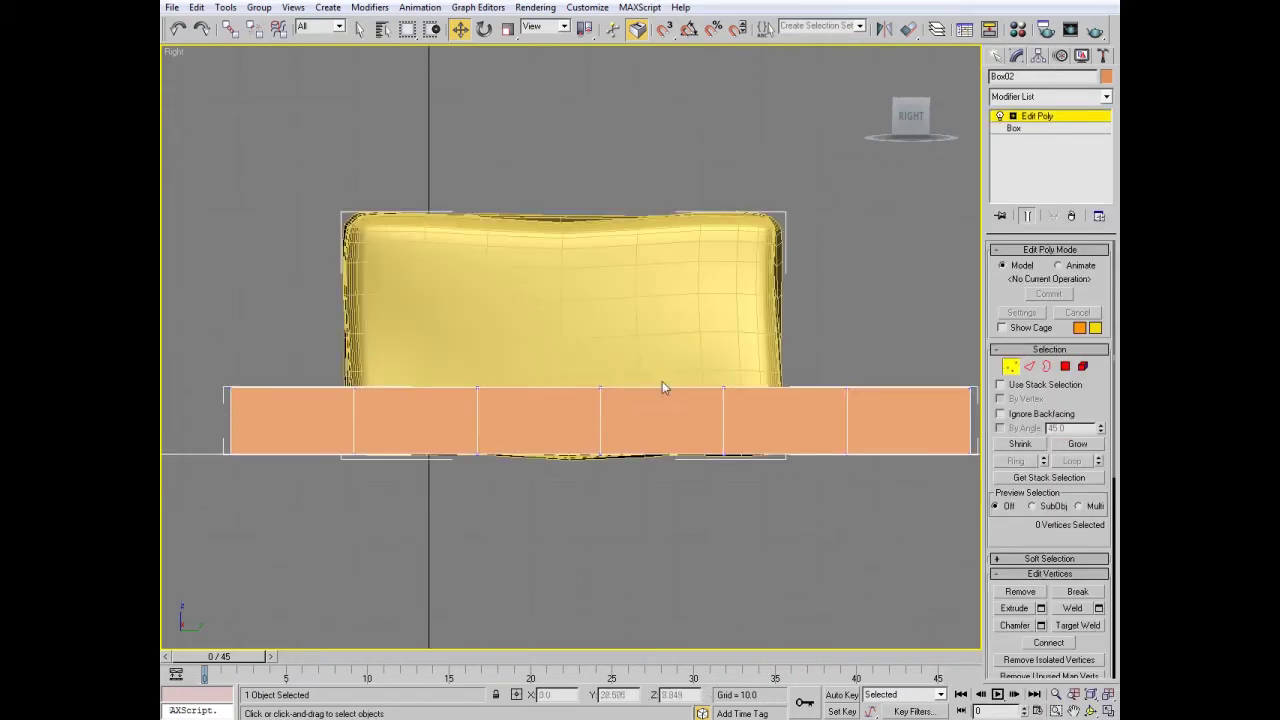
left_click_drag(252, 340, 900, 440)
key("r")
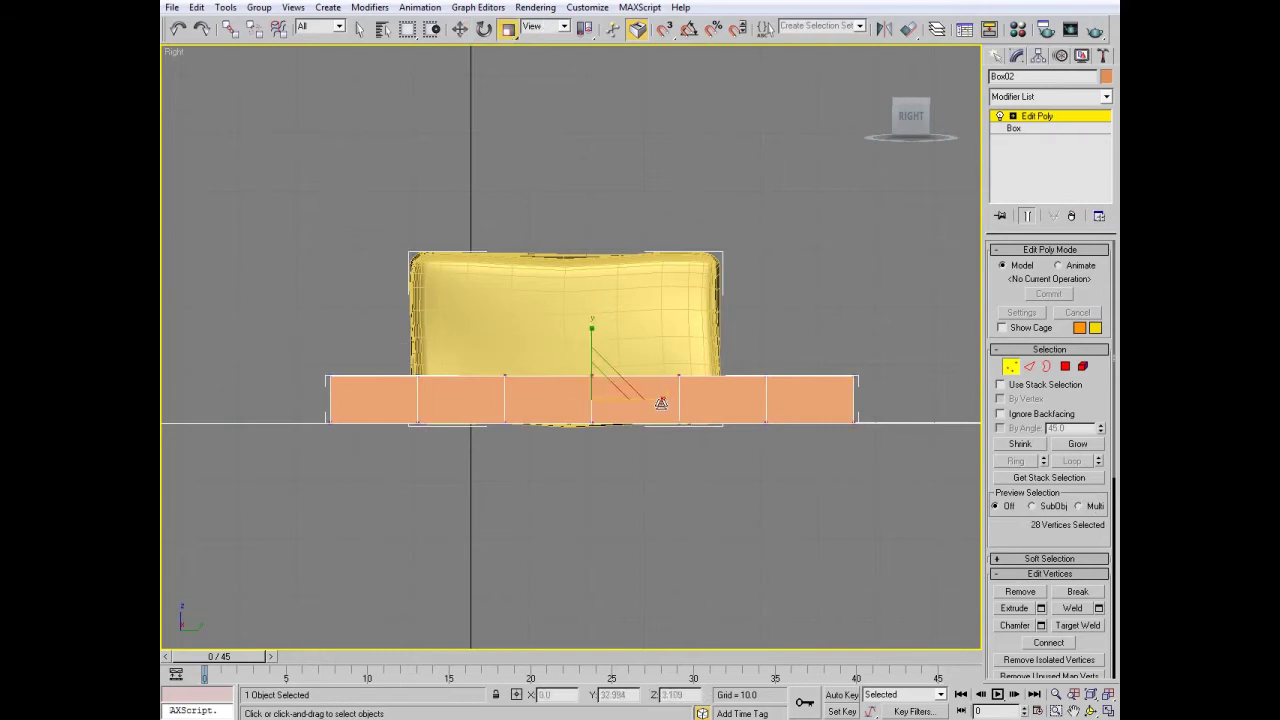
left_click_drag(661, 403, 636, 418)
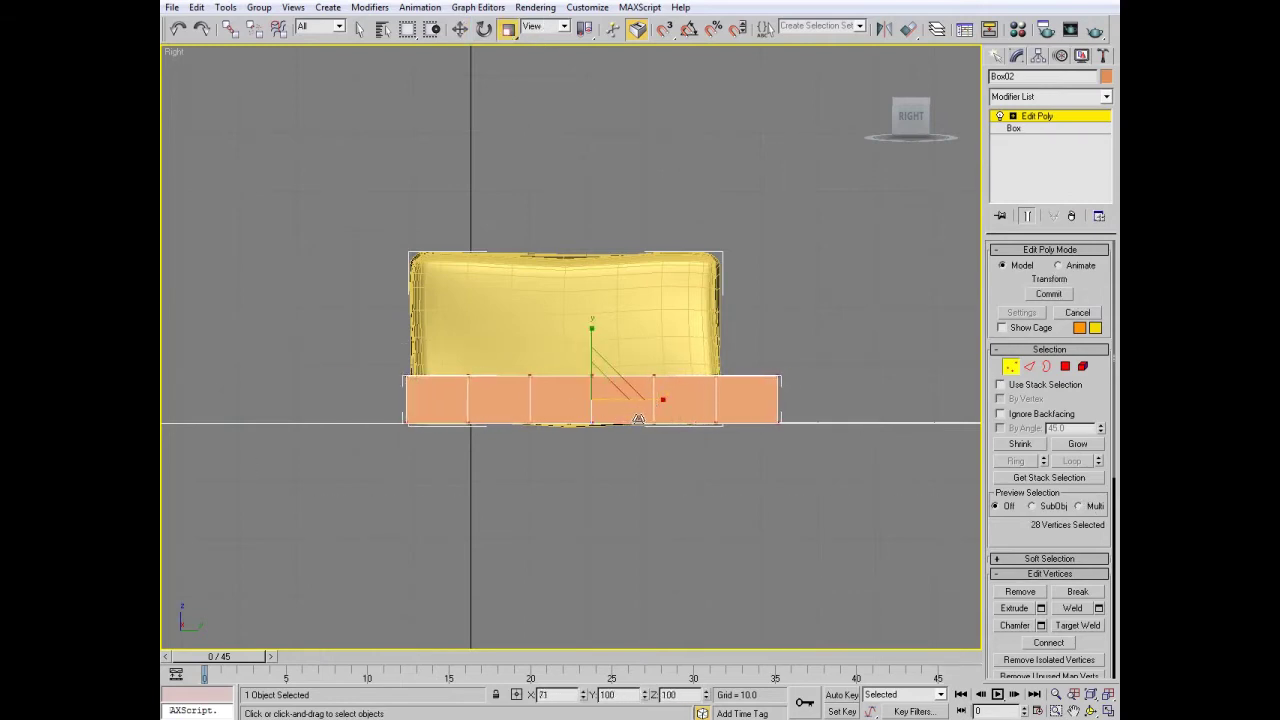
scroll(638, 417, "up", 3)
right_click(590, 378)
left_click(613, 395)
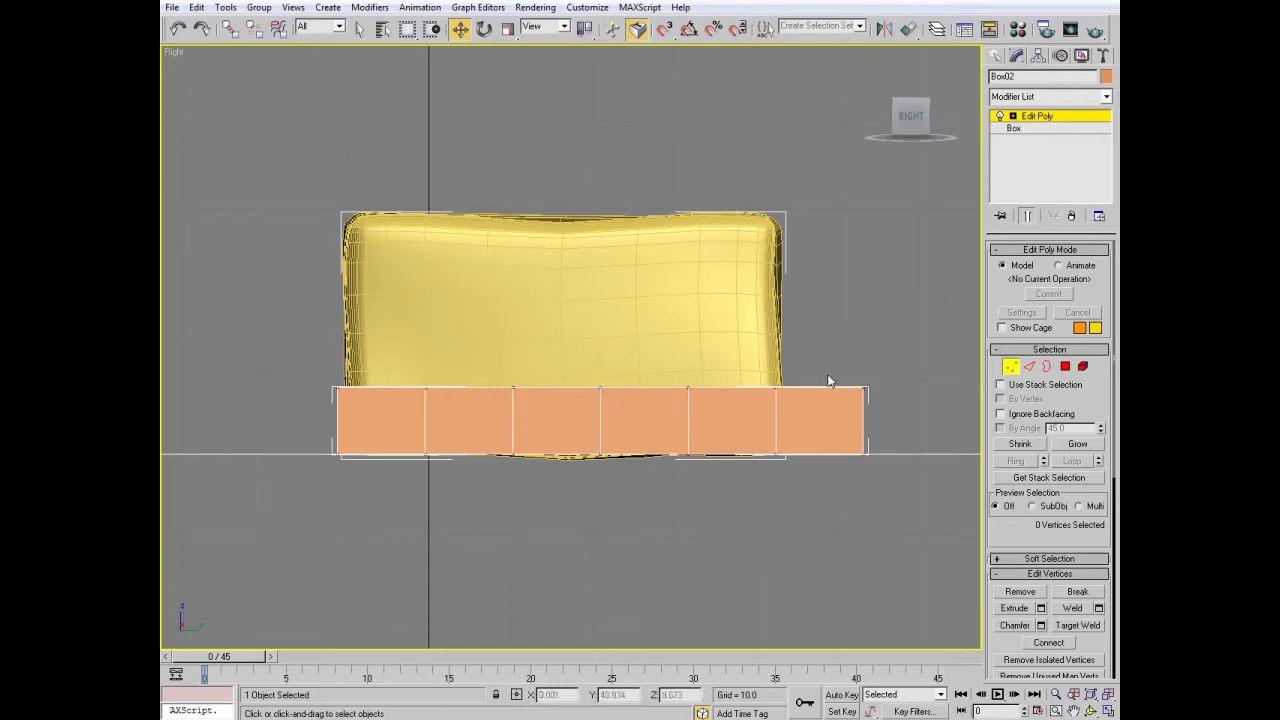
- Raise and lower the top-edge vertices to form the blade's peaked spine
left_click_drag(603, 360, 603, 348)
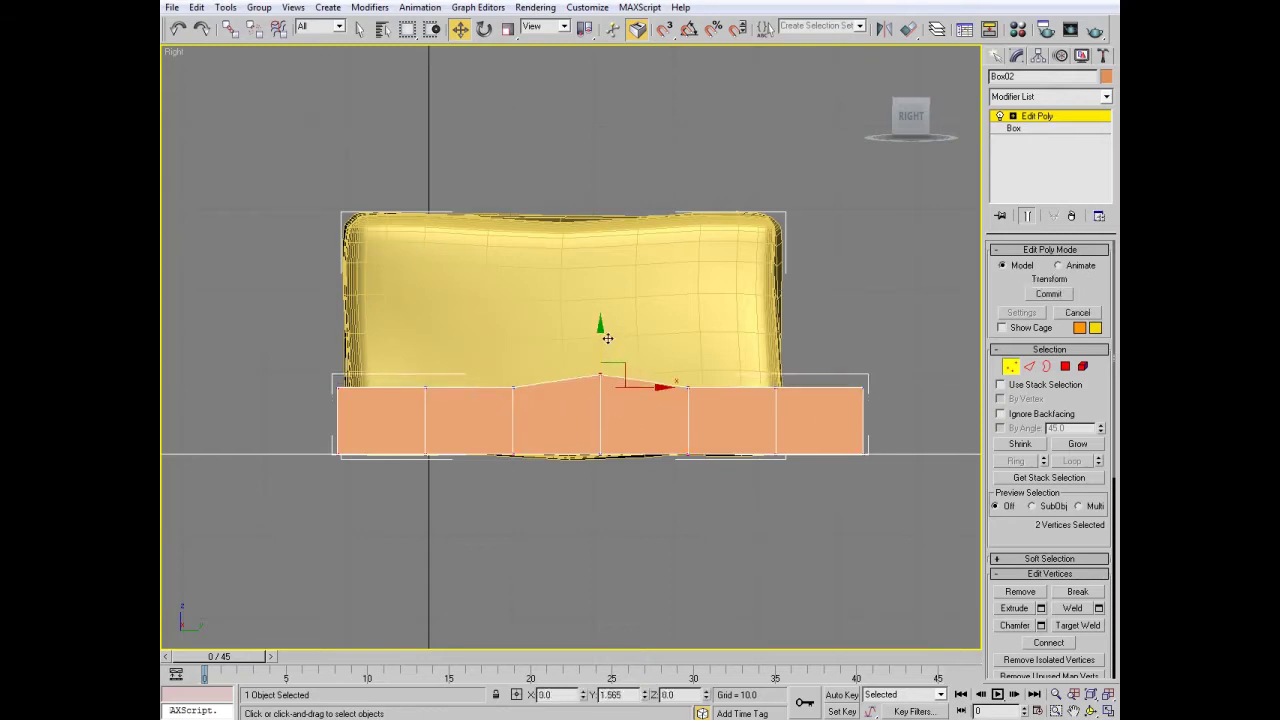
left_click_drag(483, 372, 538, 412)
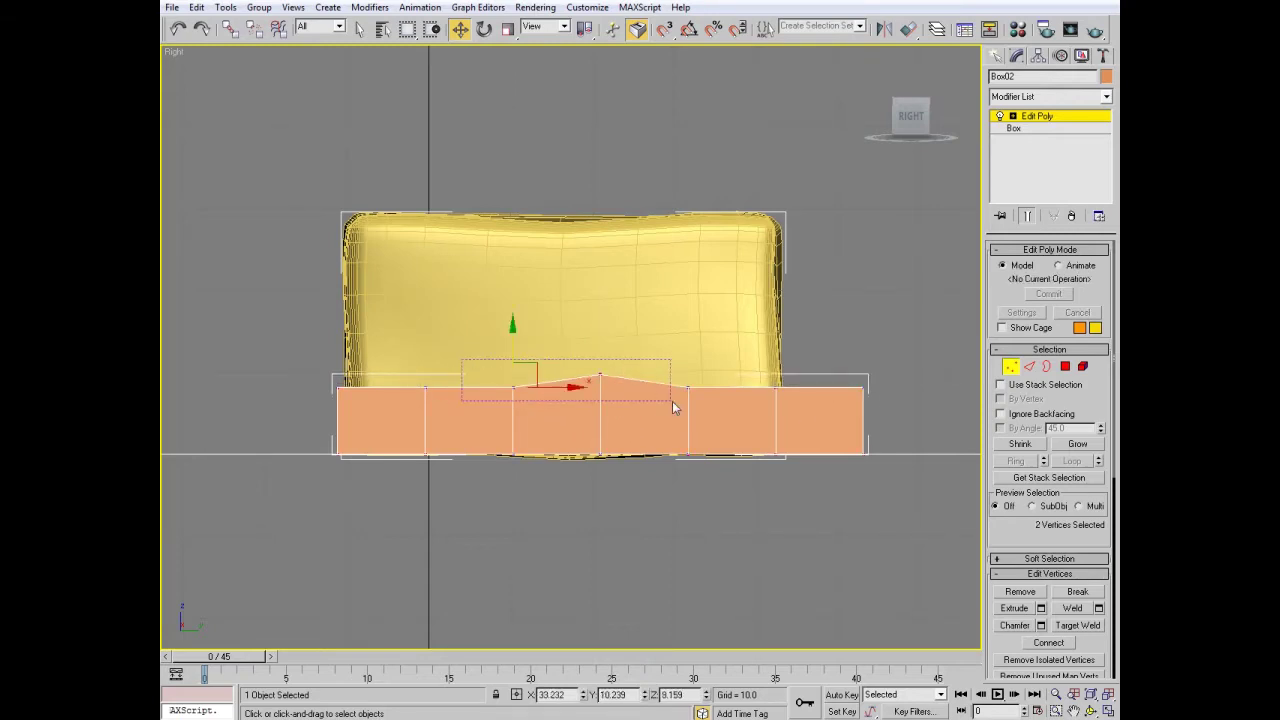
left_click_drag(672, 401, 670, 400)
left_click_drag(606, 360, 604, 335)
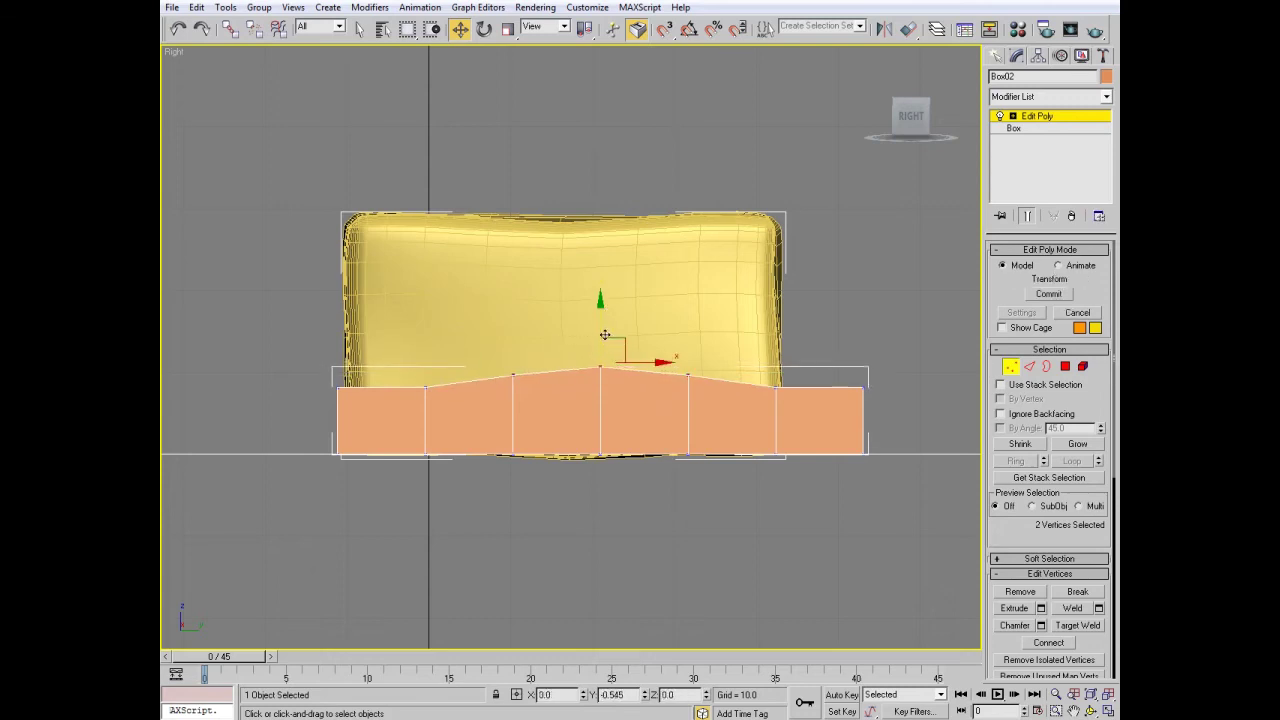
left_click_drag(733, 422, 733, 422)
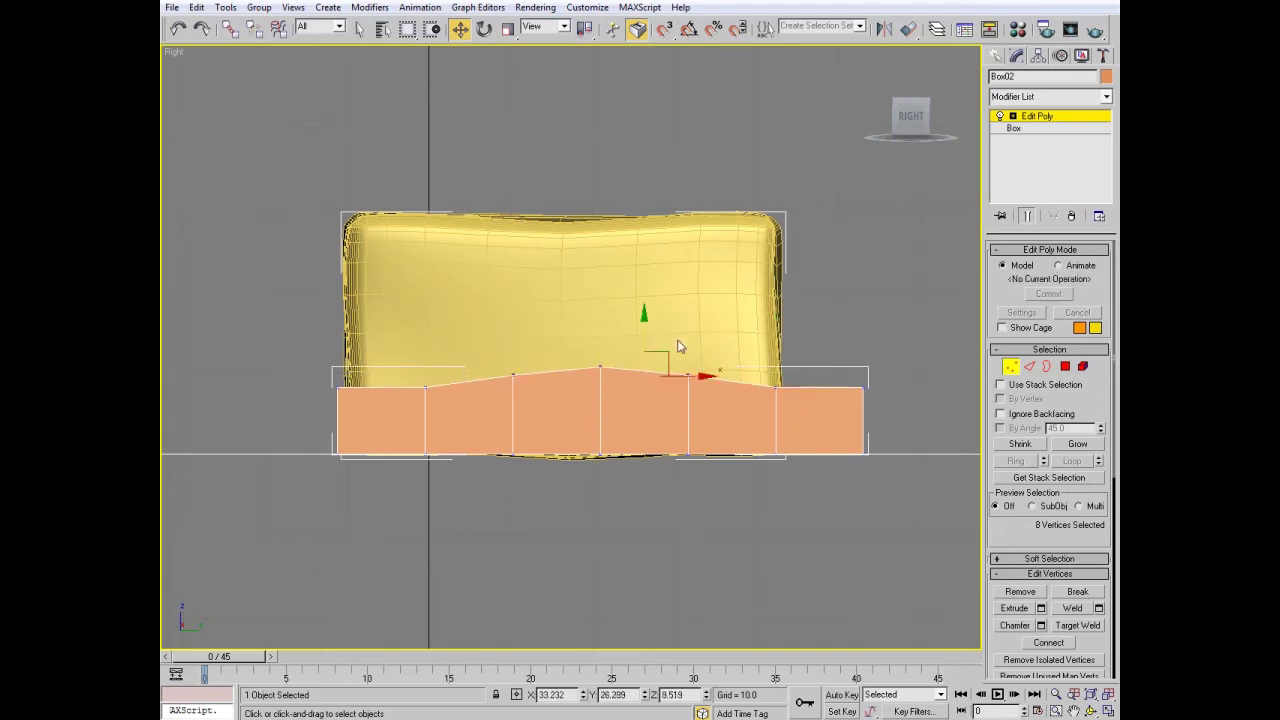
left_click_drag(677, 346, 564, 336)
left_click_drag(700, 402, 700, 402)
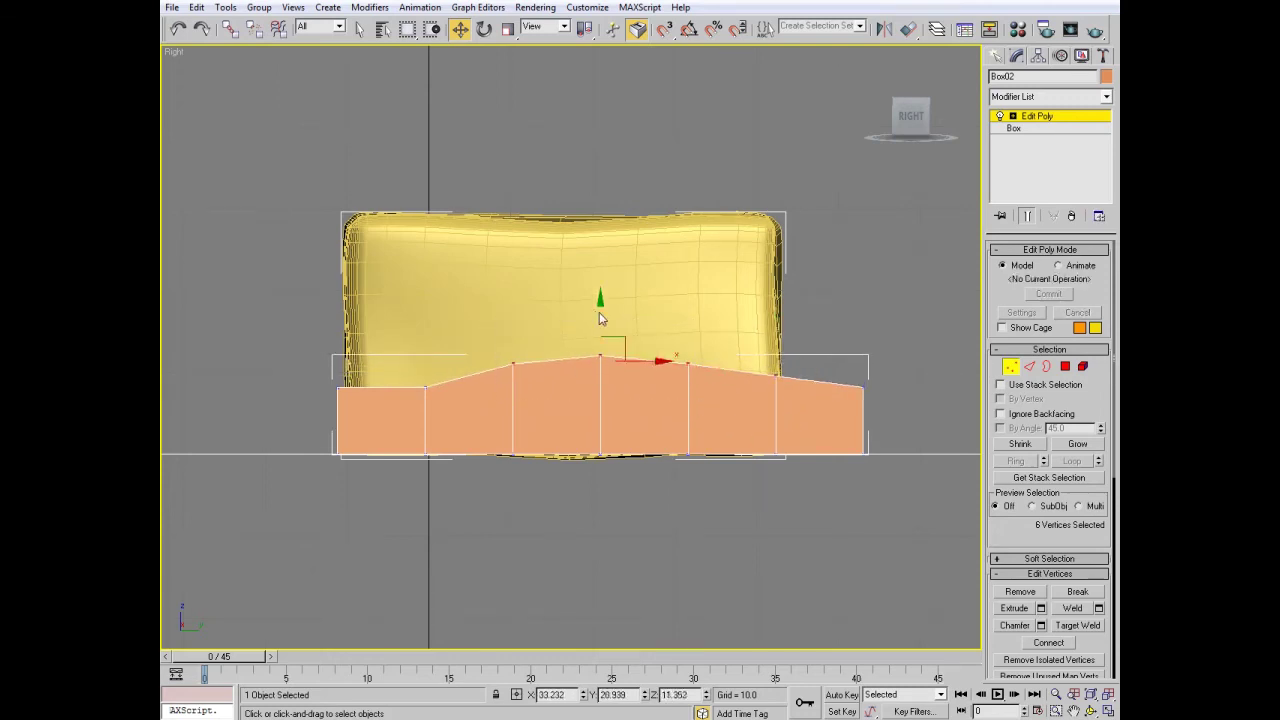
left_click_drag(600, 314, 599, 365)
left_click_drag(599, 319, 600, 323)
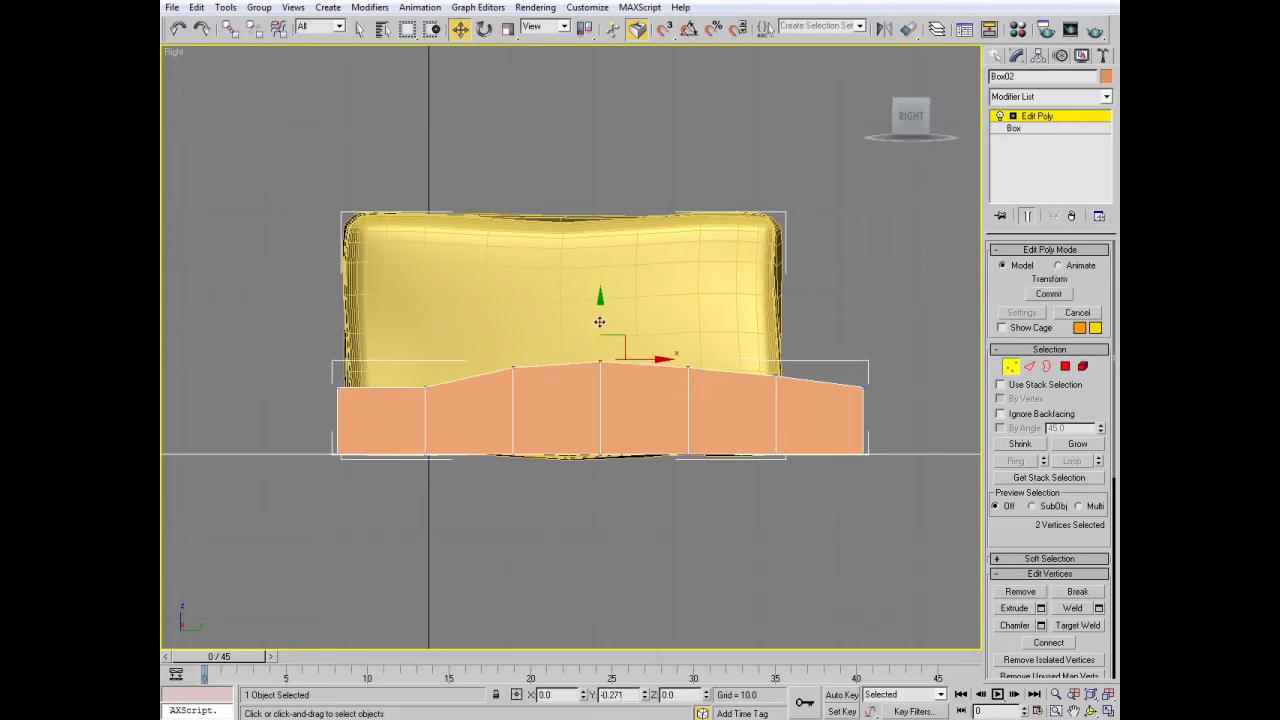
- Pull the blade's right-end vertex down into a tapered point
left_click_drag(384, 408, 384, 408)
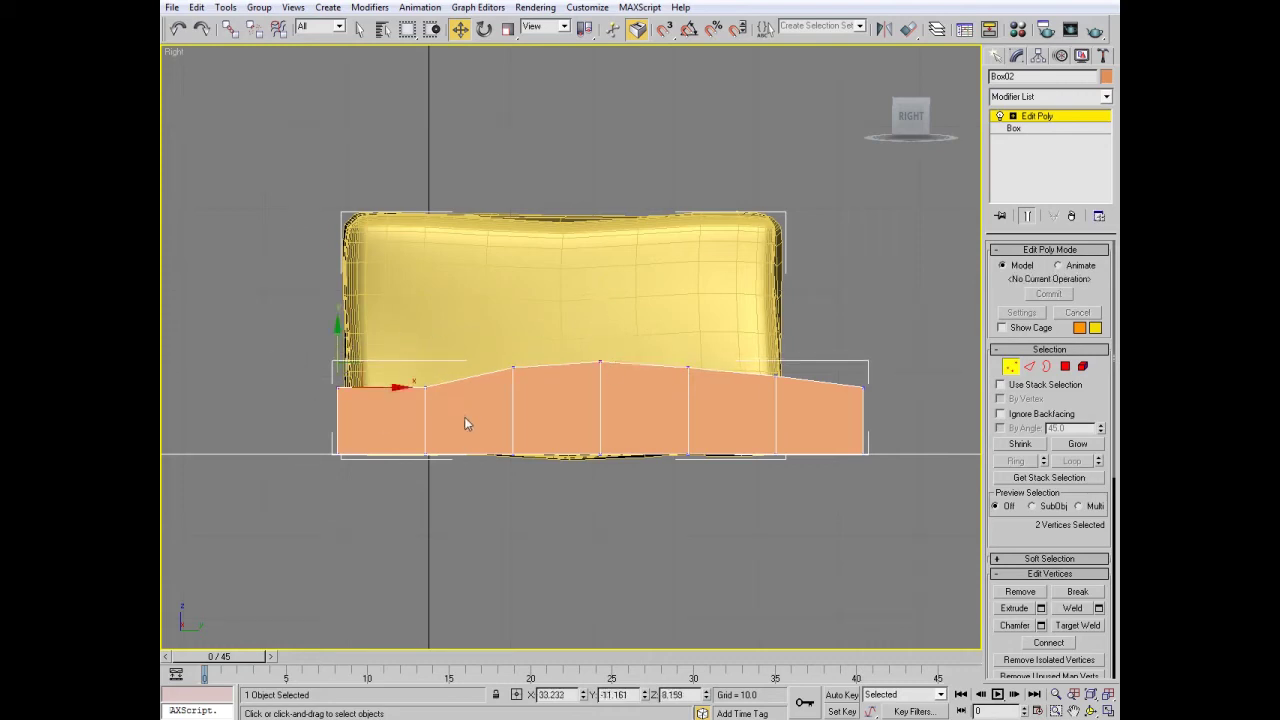
middle_click_drag(746, 376, 716, 343)
mouse_move(731, 348)
left_mouse_down()
mouse_move(719, 315)
mouse_move(728, 435)
left_mouse_up()
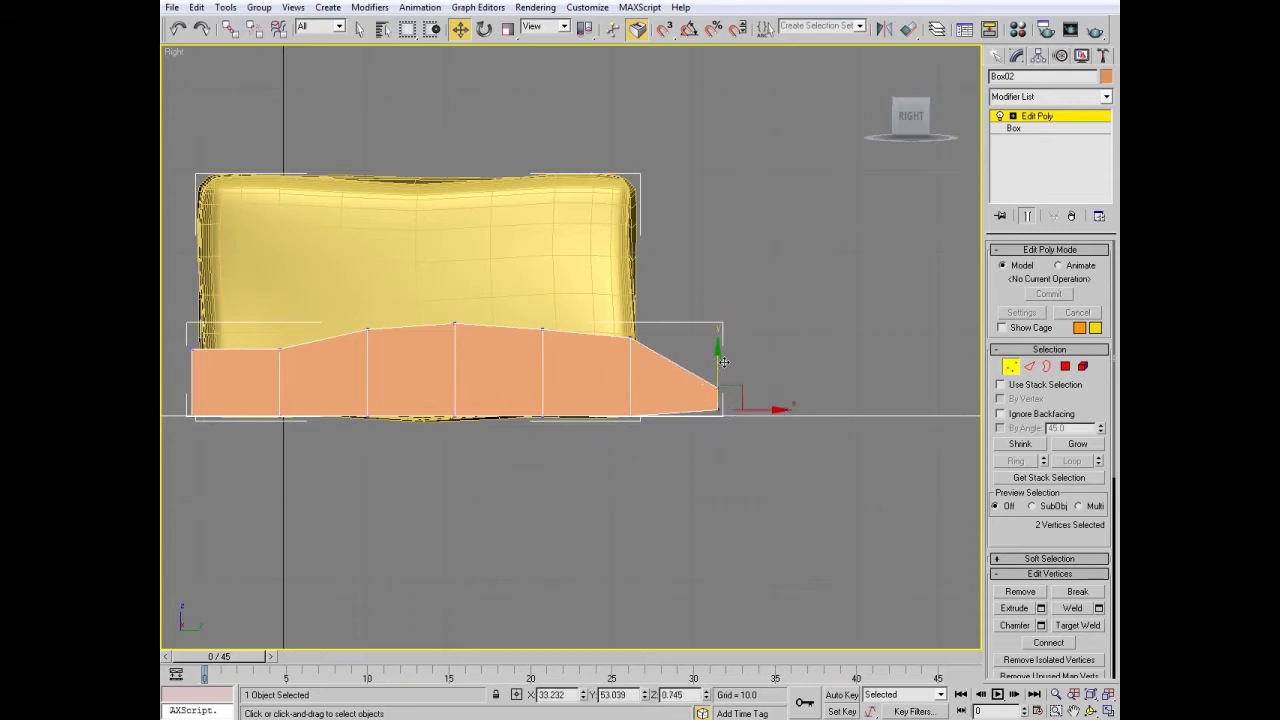
middle_click_drag(604, 376, 662, 380)
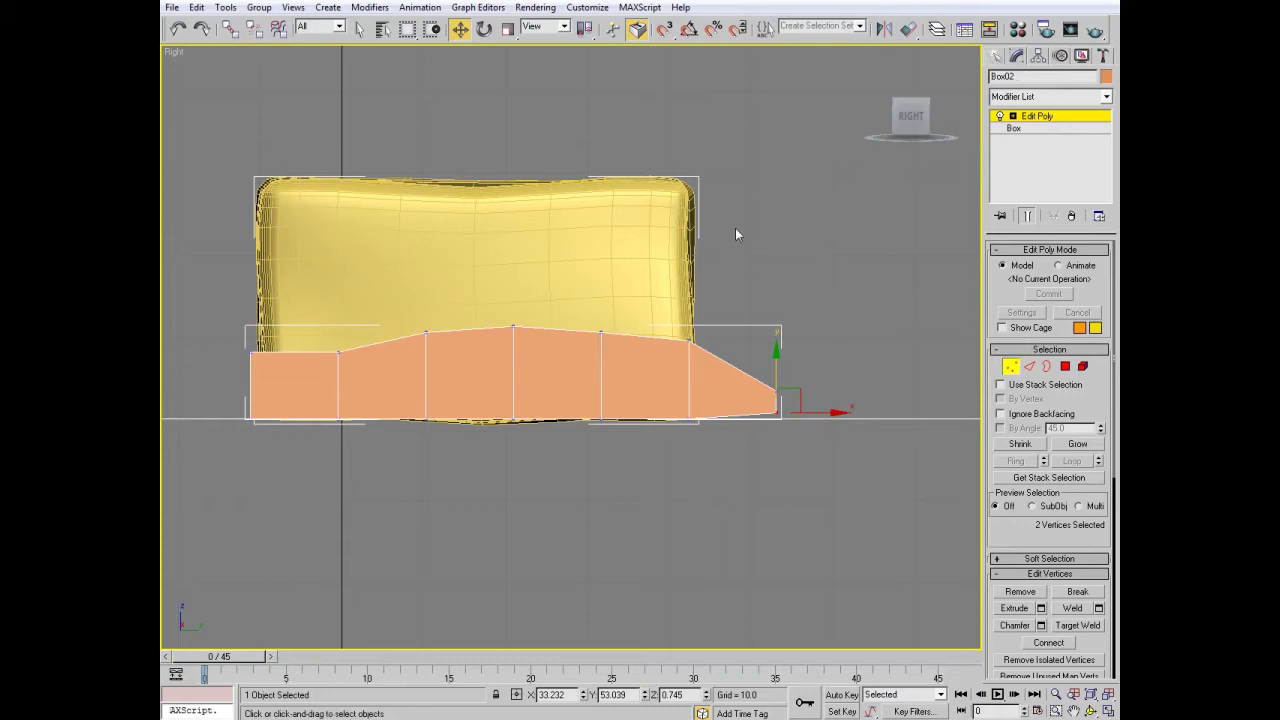
left_click(1029, 367)
- Connect the slab's bottom edges to add a new edge loop
left_click_drag(266, 400, 869, 418)
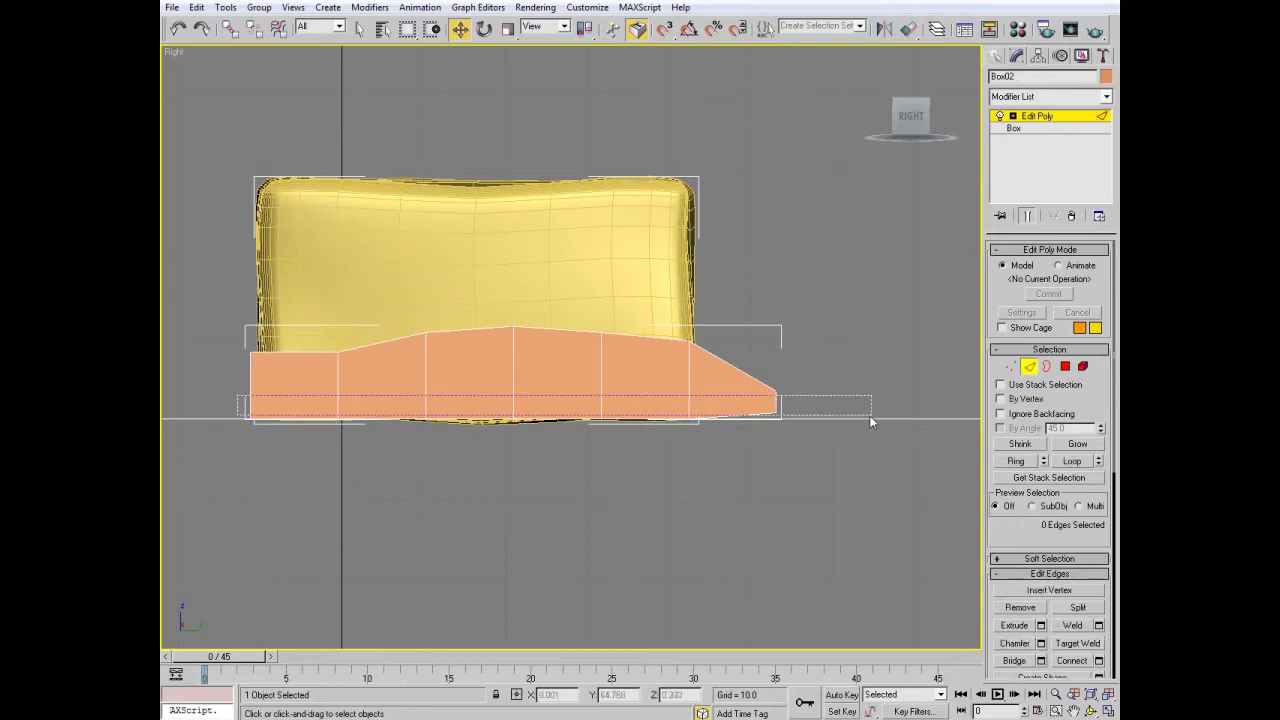
left_click(1099, 660)
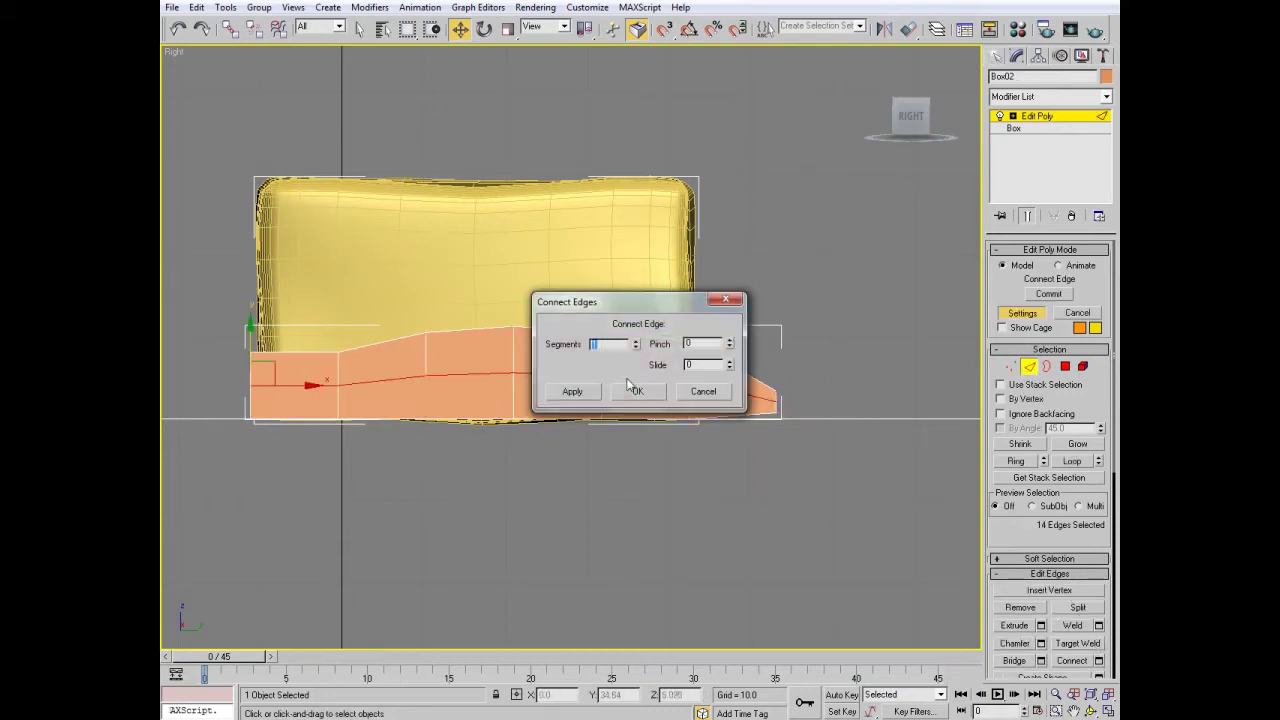
left_click(631, 386)
- Select the slab's 14 bottom vertices from an angled front view
key("1")
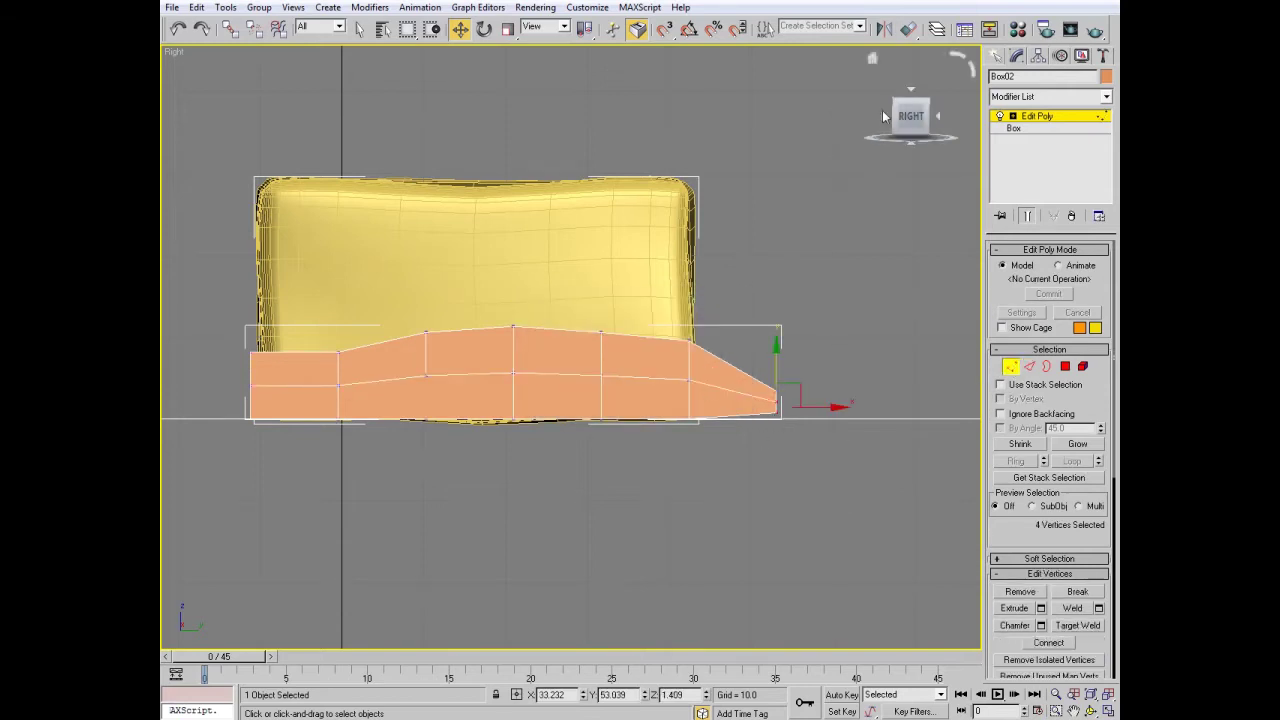
left_click(900, 118)
scroll(535, 337, "up", 3)
scroll(510, 327, "up", 2)
scroll(510, 327, "up", 2)
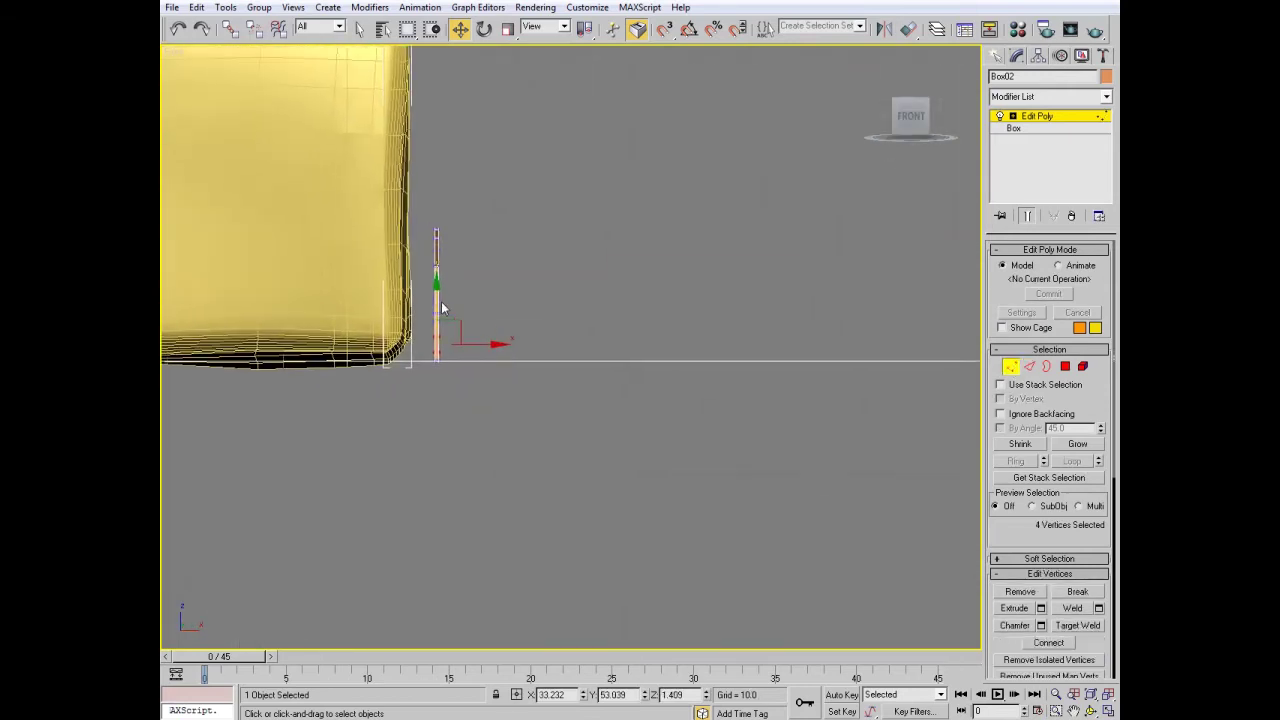
scroll(441, 301, "up", 2)
scroll(456, 329, "up", 2)
left_click(1090, 711)
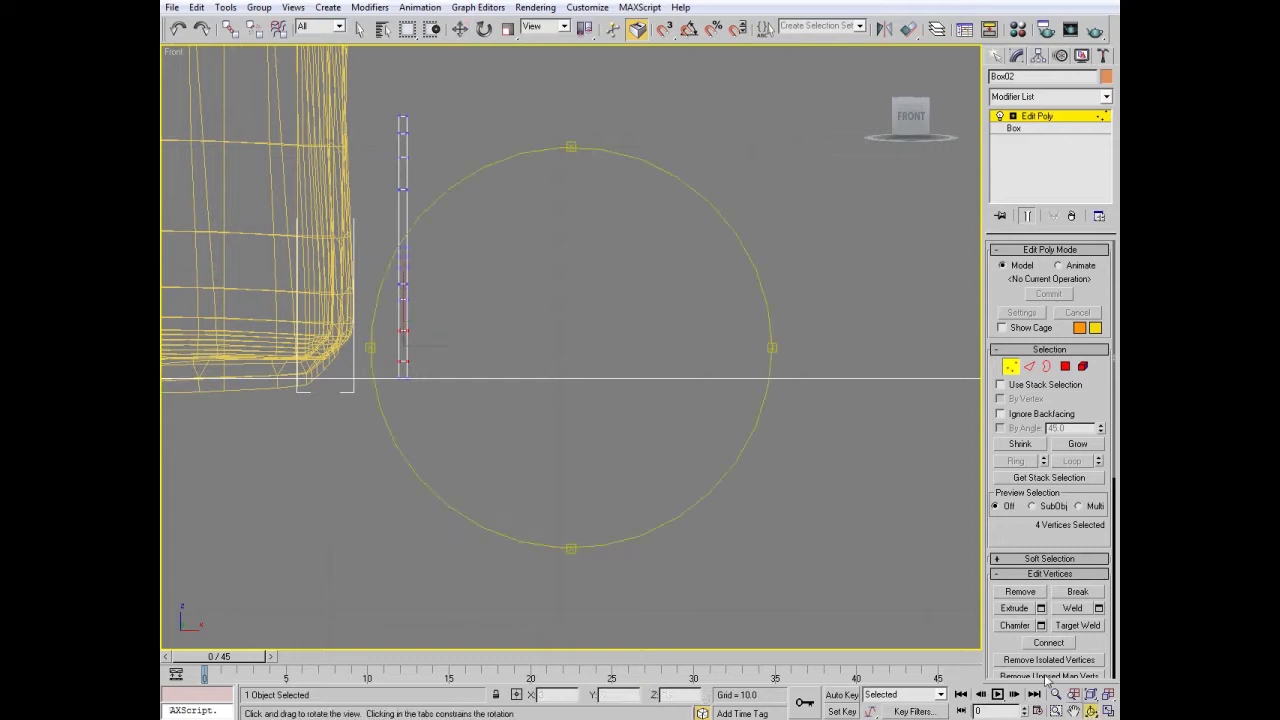
left_click_drag(777, 347, 766, 346)
right_click(426, 361)
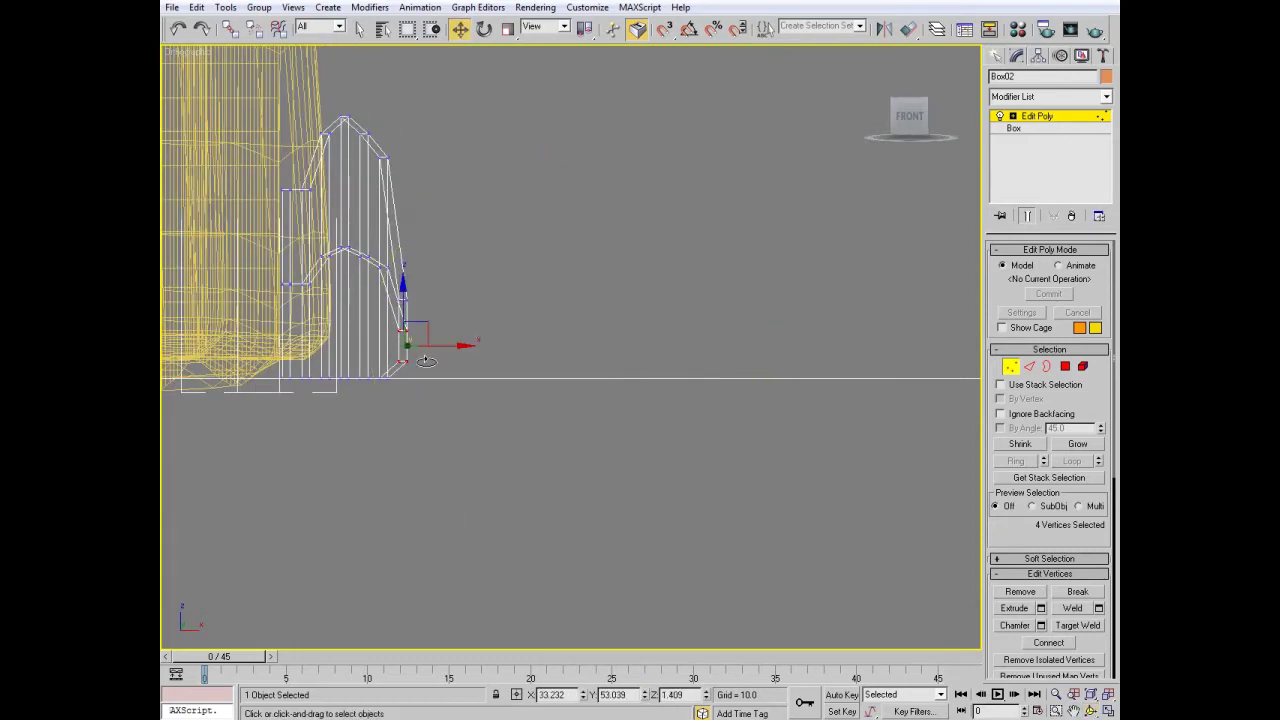
left_click_drag(449, 352, 192, 408)
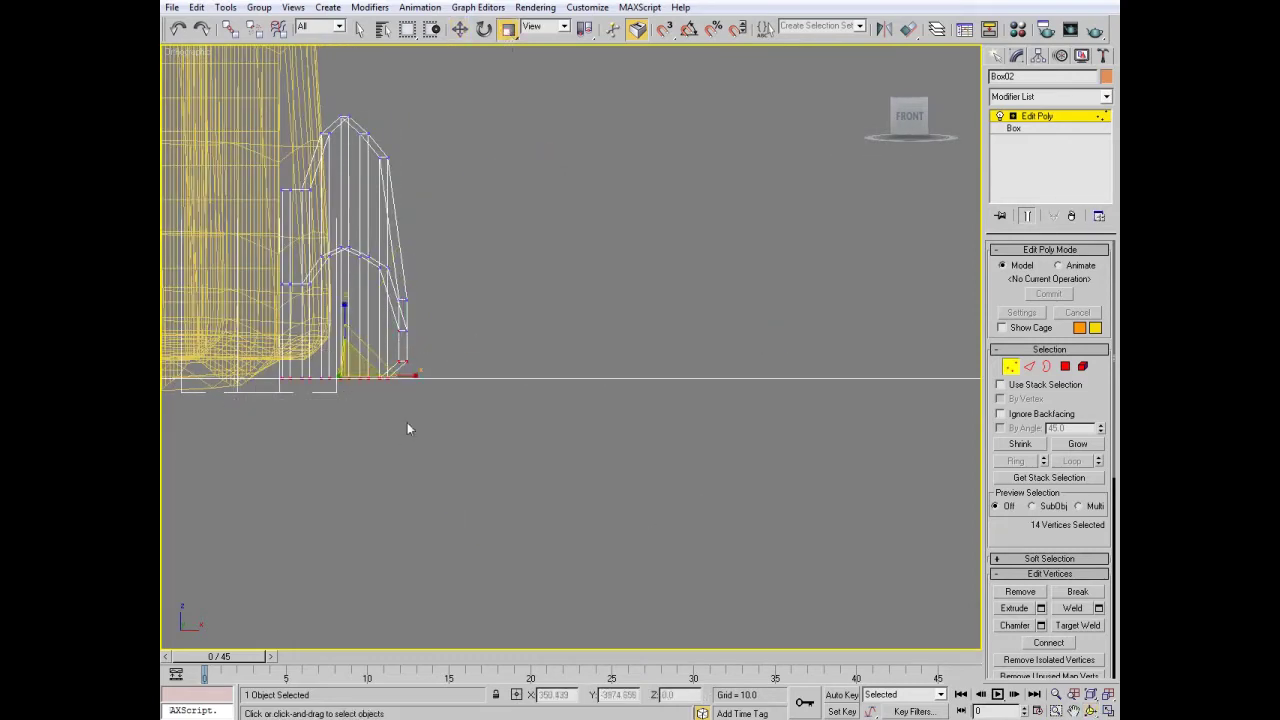
- Scale the bottom vertices in to 12% across the thickness to form a knife edge
key("F3")
key("ctrl+r")
mouse_move(588, 369)
left_mouse_down()
mouse_move(540, 374)
mouse_move(563, 333)
left_mouse_up()
right_click(563, 333)
left_click_drag(587, 388, 907, 365)
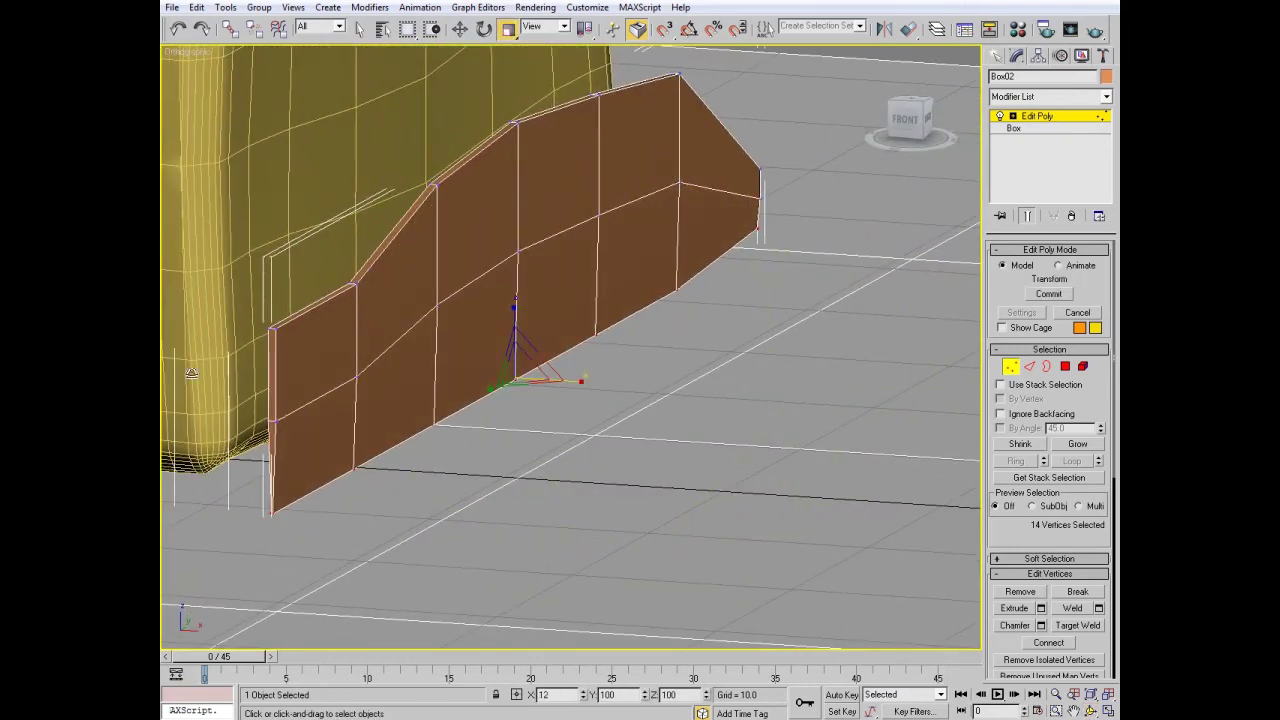
left_click(999, 56)
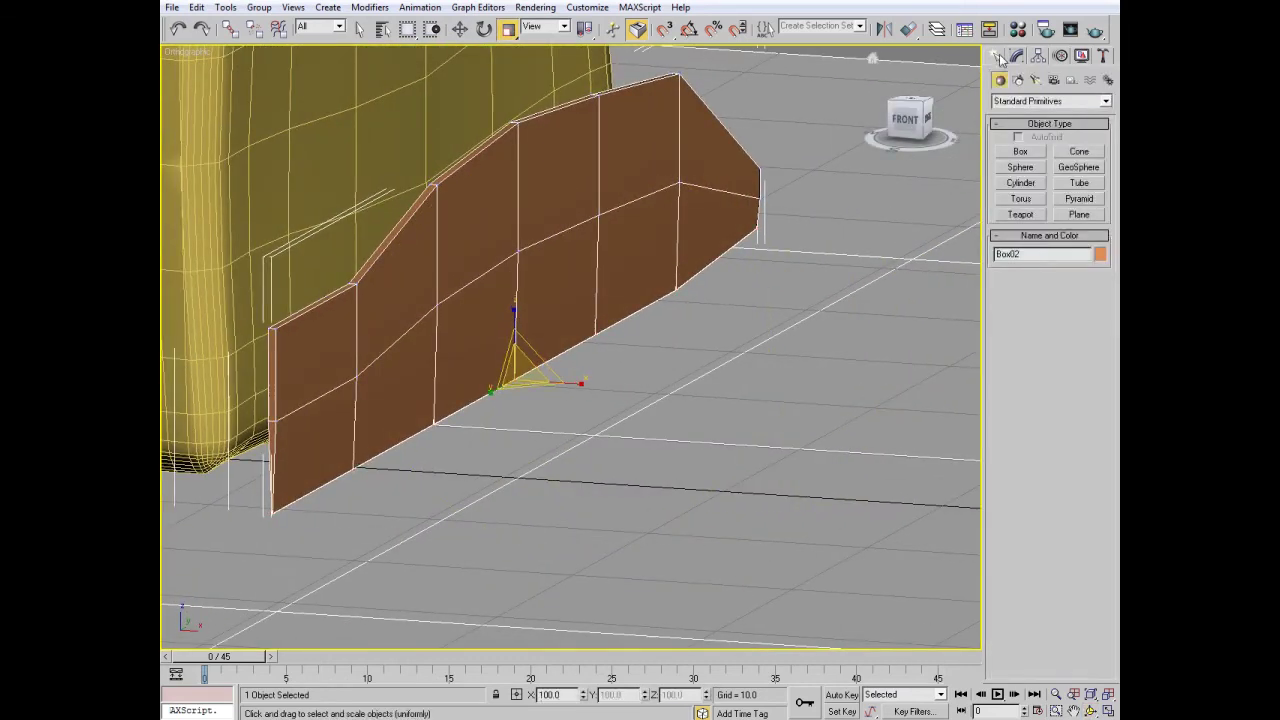
scroll(817, 152, "down", 3)
mouse_move(910, 122)
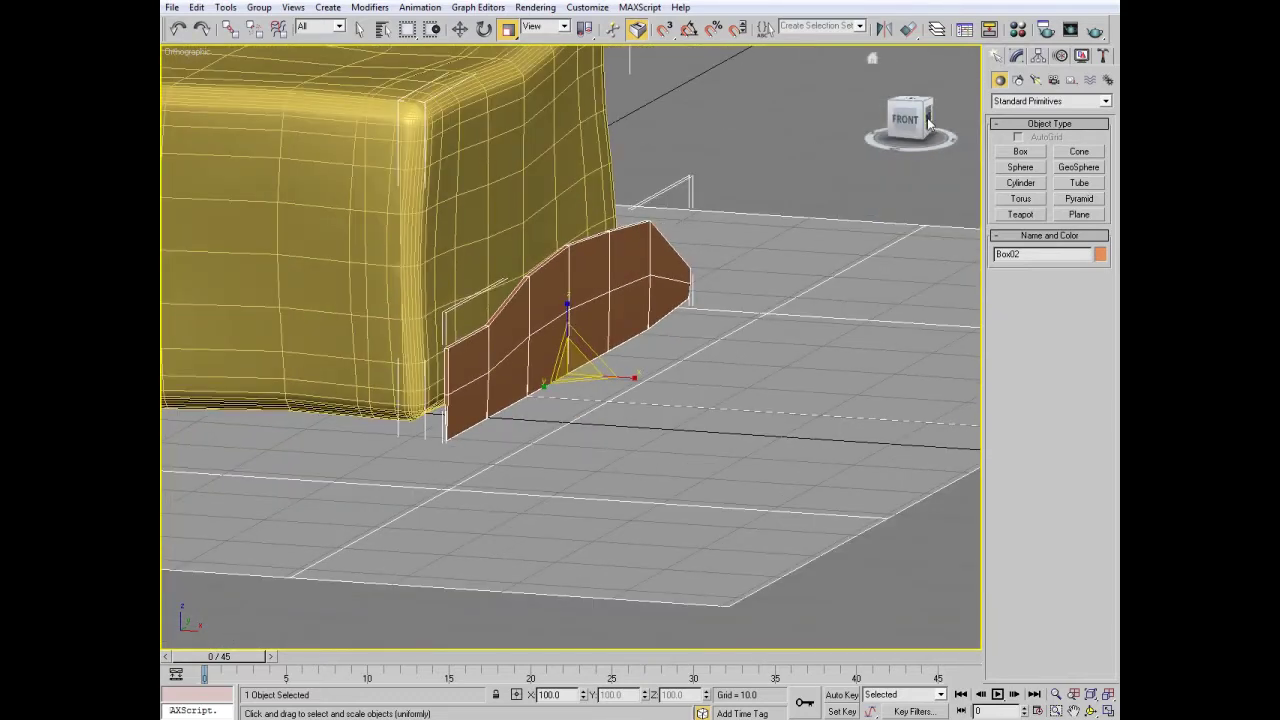
left_click(910, 105)
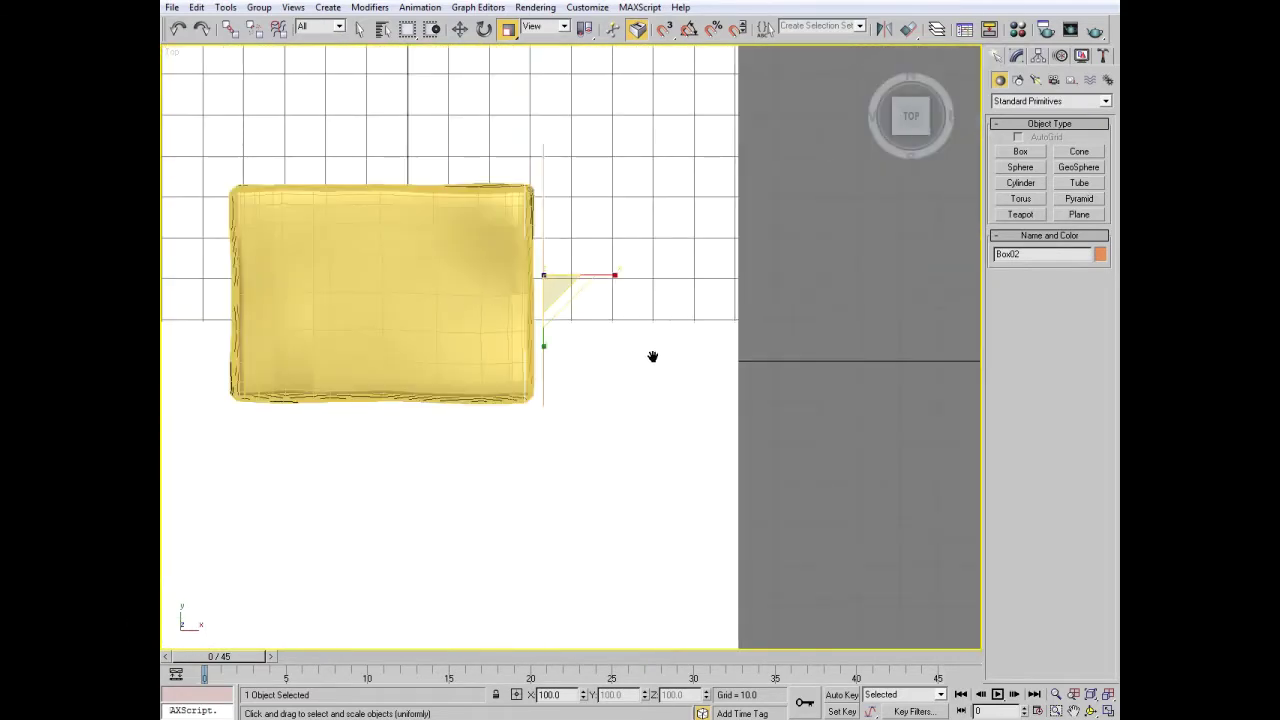
- Draw a thin blue box, Box03, beside the gold block and scale it up vertically
left_click(1020, 151)
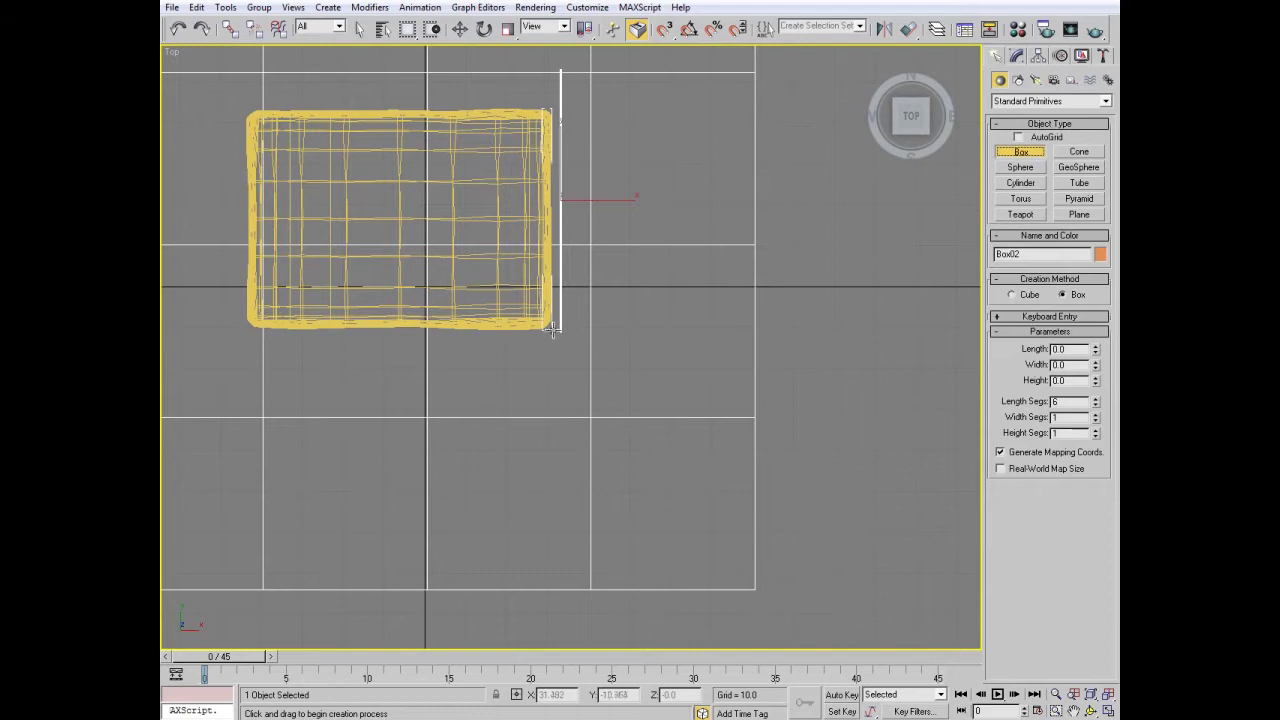
left_click_drag(552, 330, 566, 563)
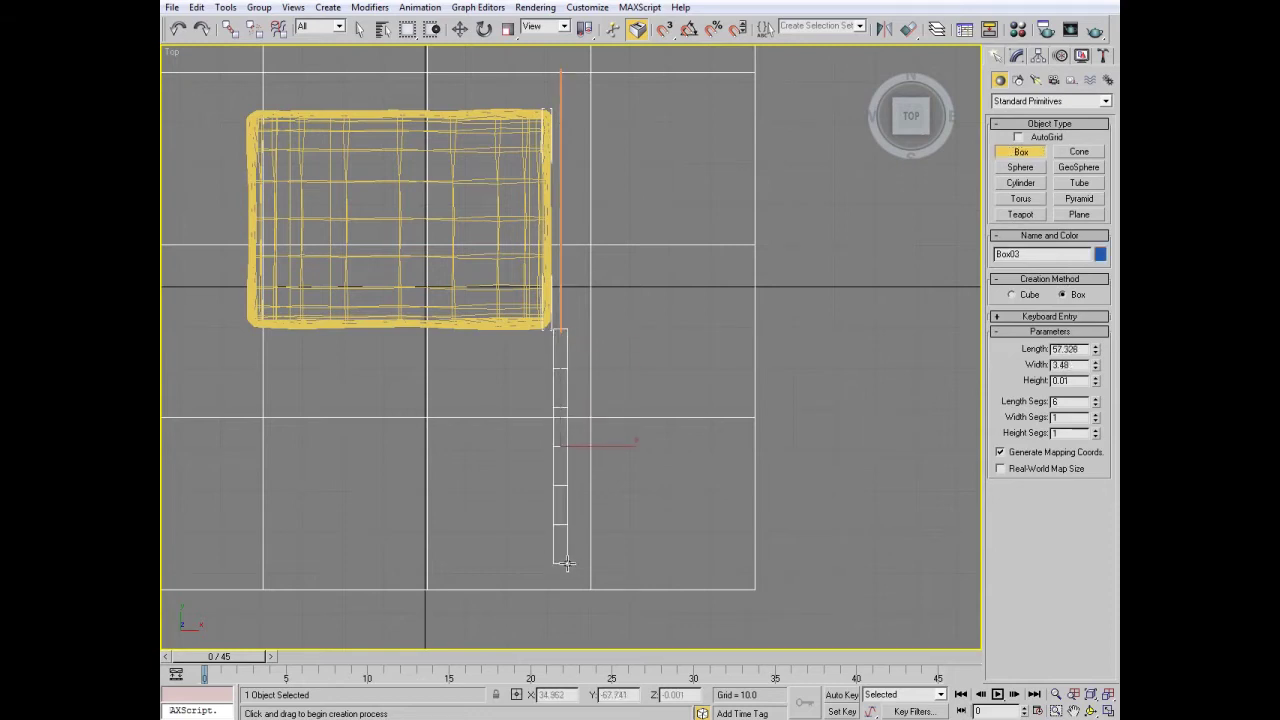
key("r")
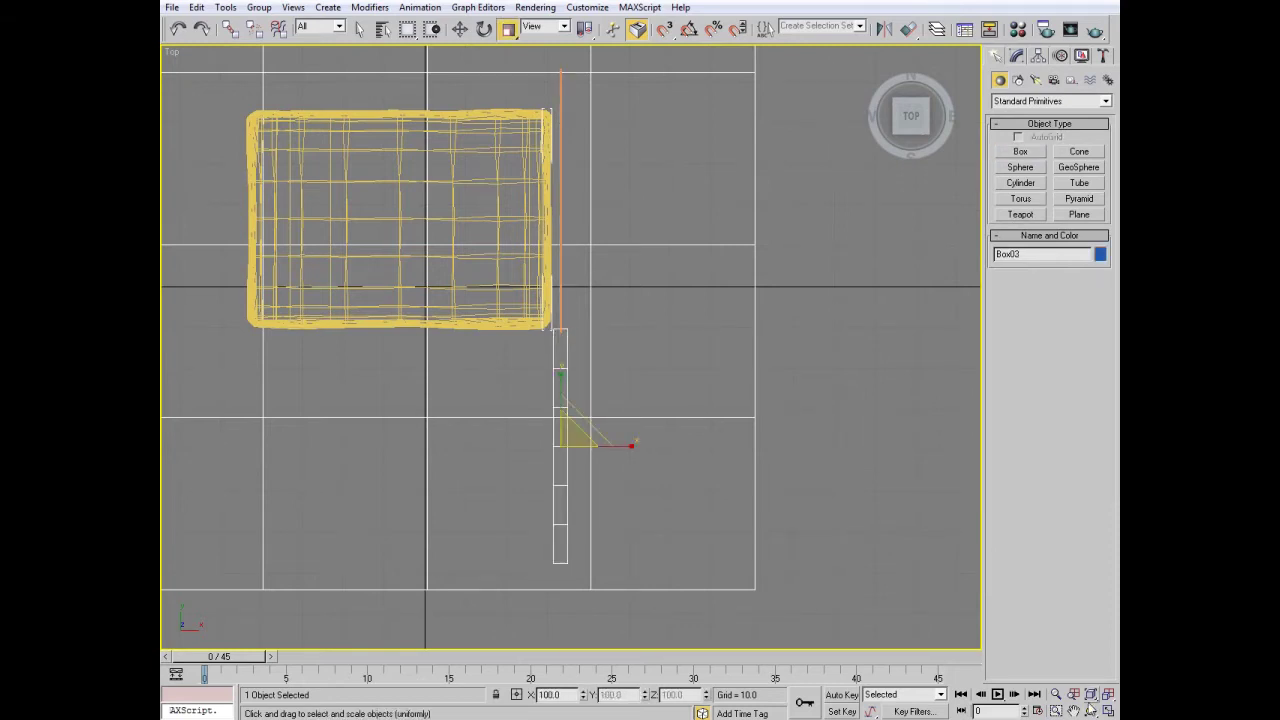
left_click(1090, 710)
left_click_drag(803, 507, 526, 214)
key("F3")
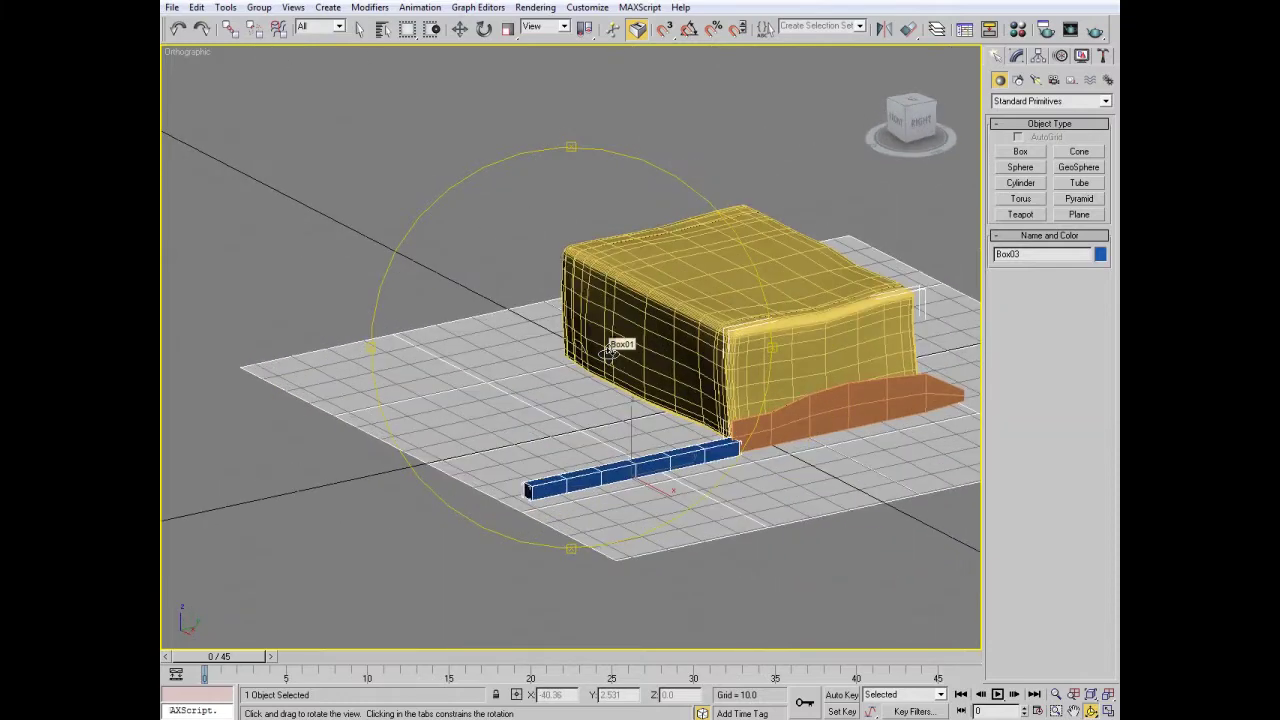
scroll(612, 348, "up", 3)
key("r")
left_click_drag(656, 467, 663, 377)
scroll(757, 486, "down", 2)
middle_click_drag(757, 486, 658, 430)
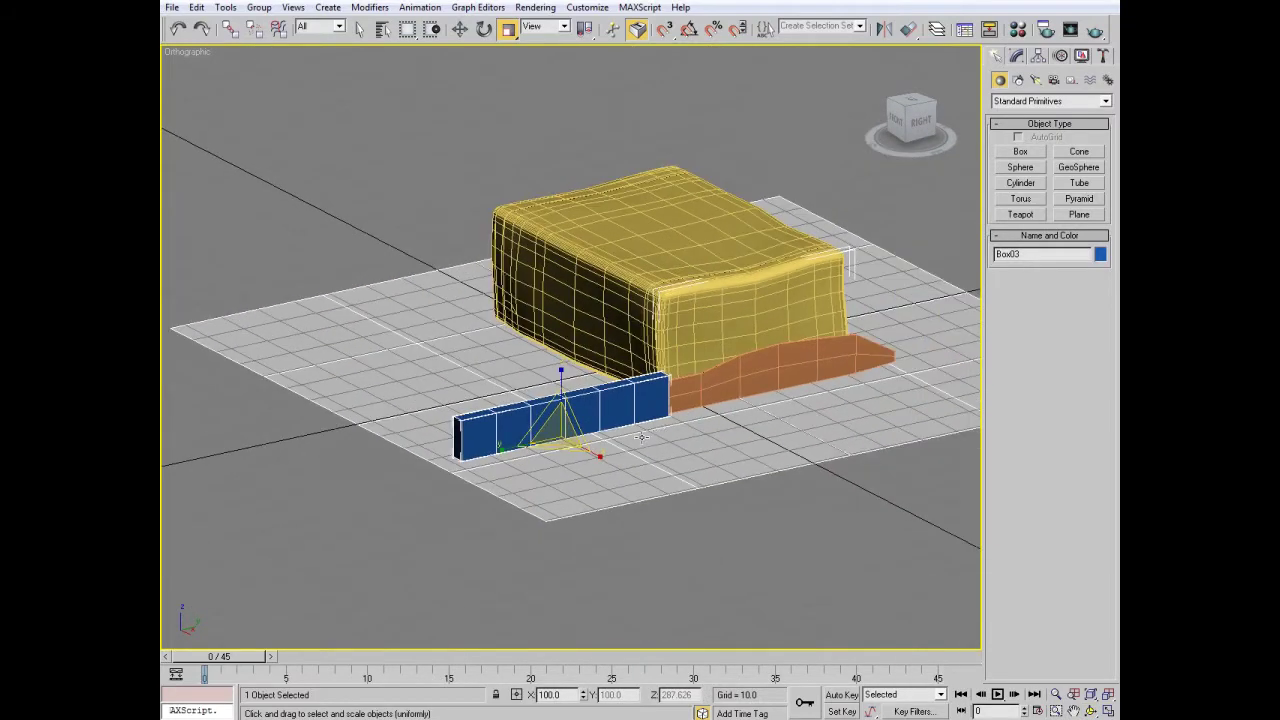
scroll(596, 435, "up", 2)
- Add Edit Poly to Box03 and chamfer all its edges twice for rounded corners
left_click(1016, 56)
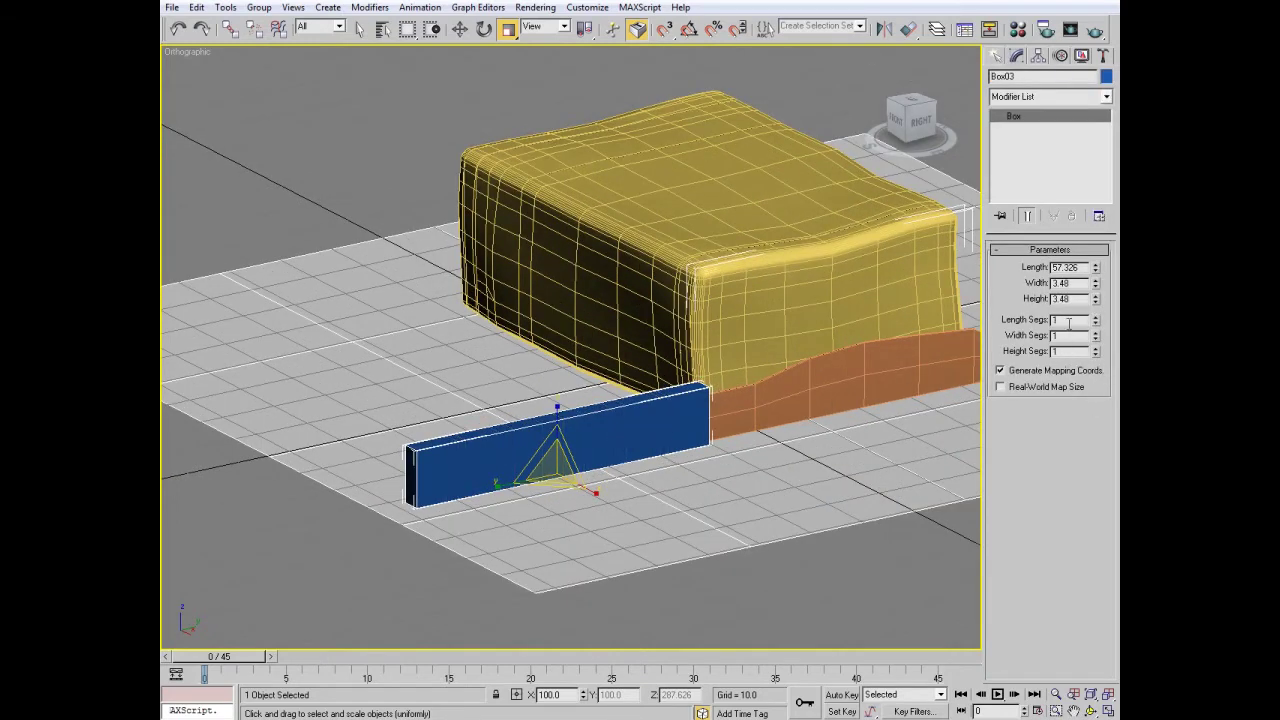
left_click(1075, 96)
left_click(1027, 446)
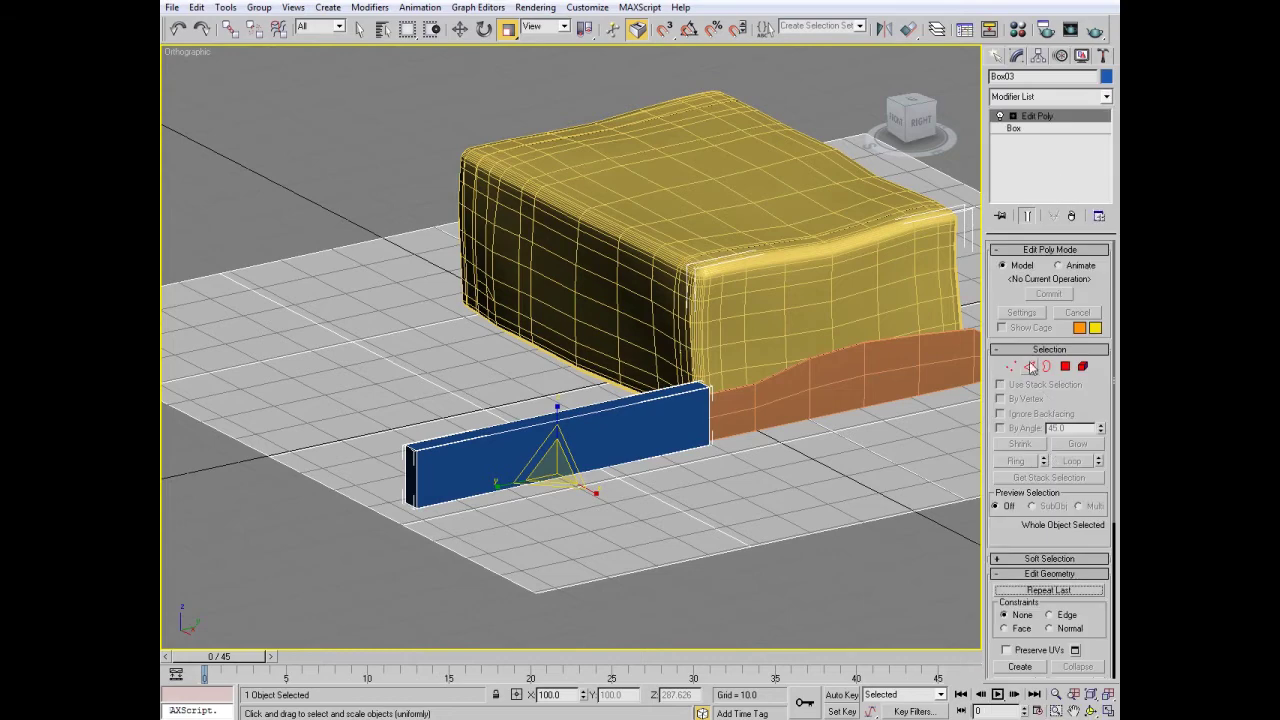
left_click(1031, 368)
left_click_drag(355, 340, 730, 578)
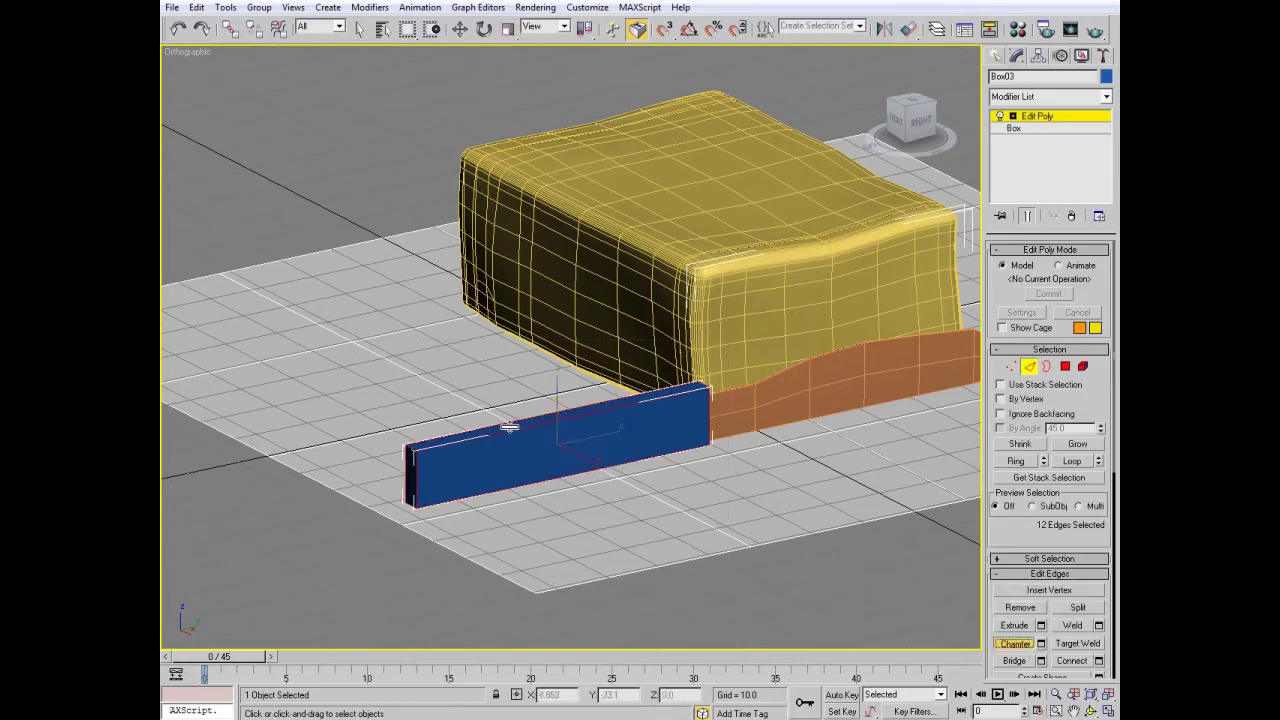
left_click_drag(509, 427, 334, 485)
scroll(512, 430, "up", 5)
scroll(289, 441, "down", 3)
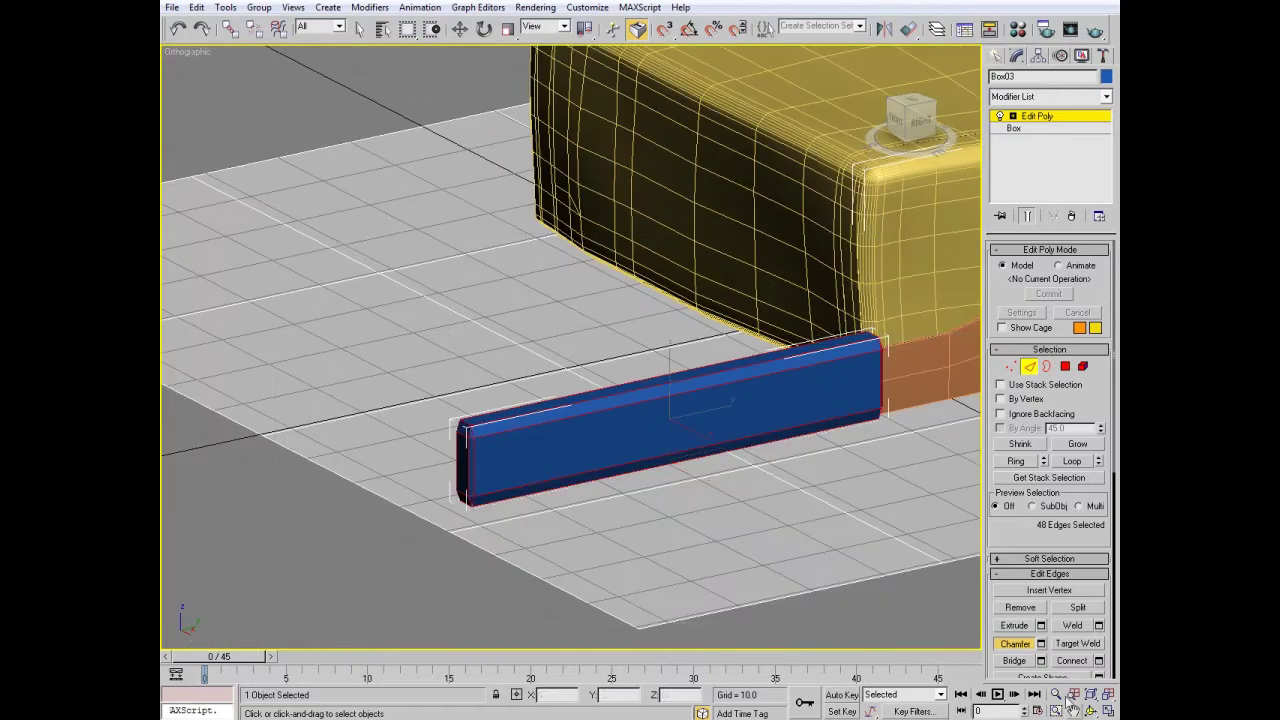
scroll(387, 495, "up", 4)
middle_click_drag(387, 495, 410, 431)
left_click_drag(558, 407, 581, 393)
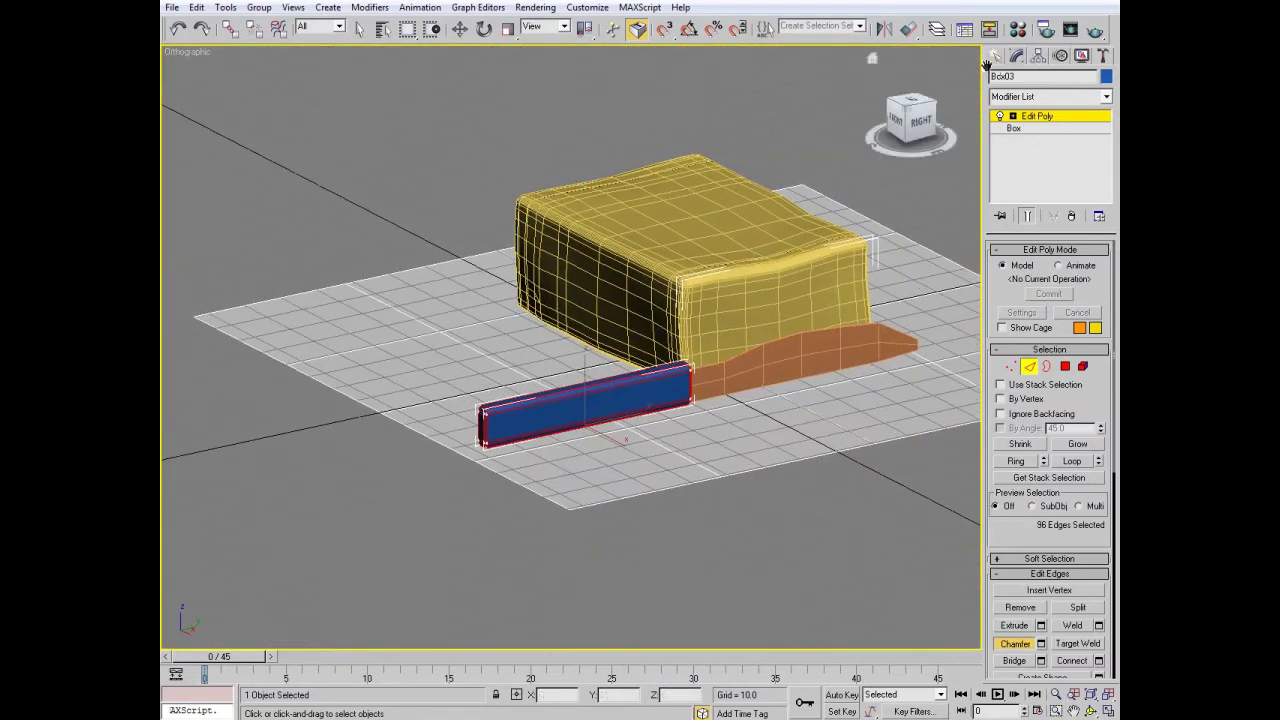
- Select the orange blade Box02 and raise it slightly
left_click(738, 377)
left_click(234, 24)
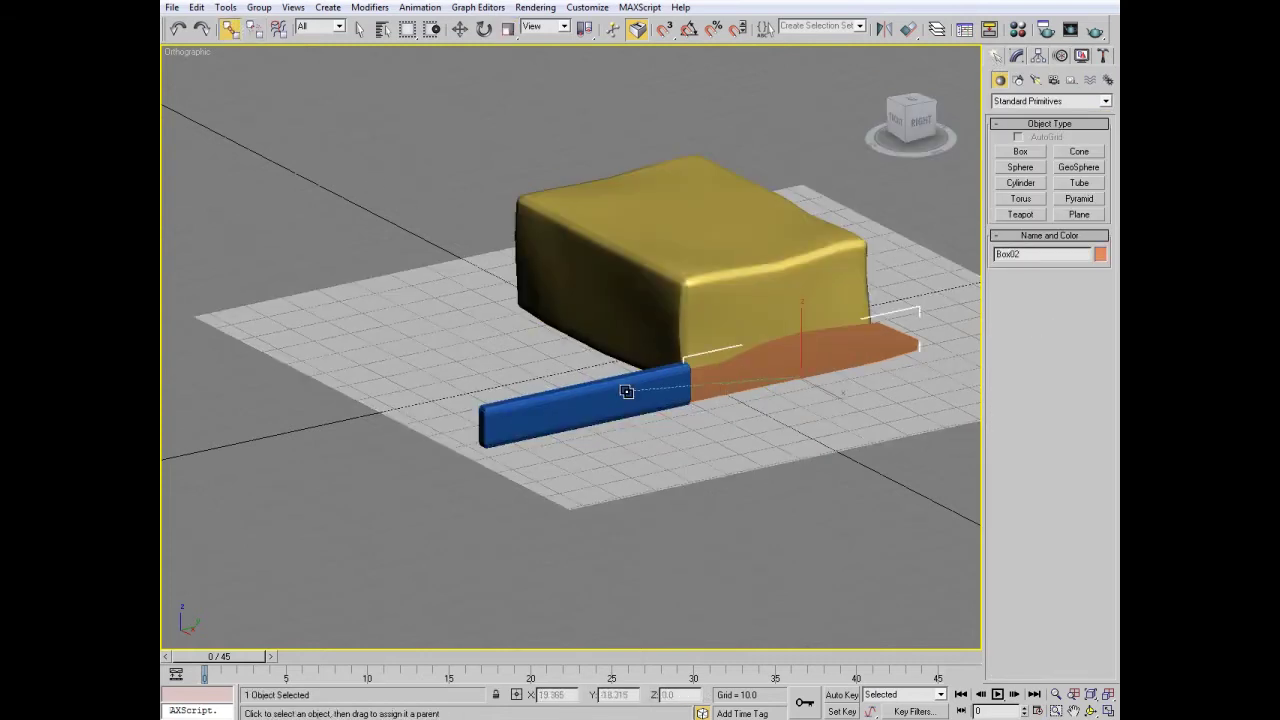
key("w")
left_click(1090, 710)
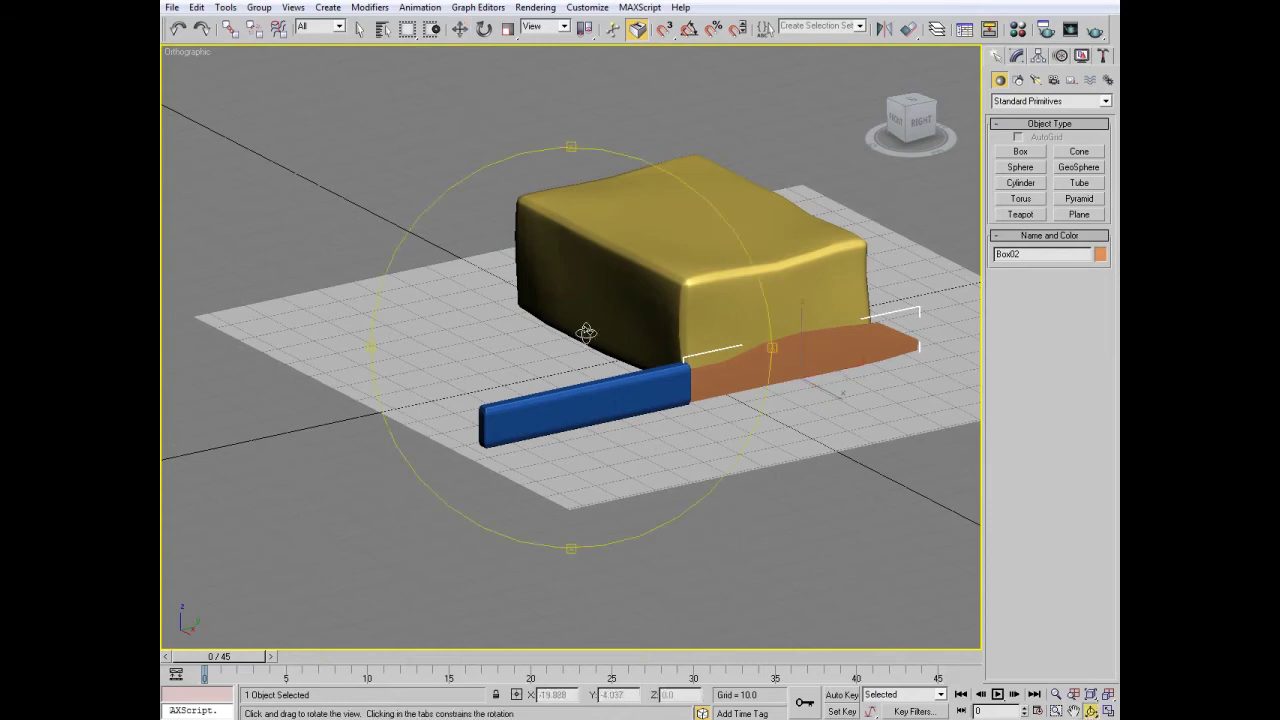
left_click_drag(586, 334, 569, 360)
right_click(686, 354)
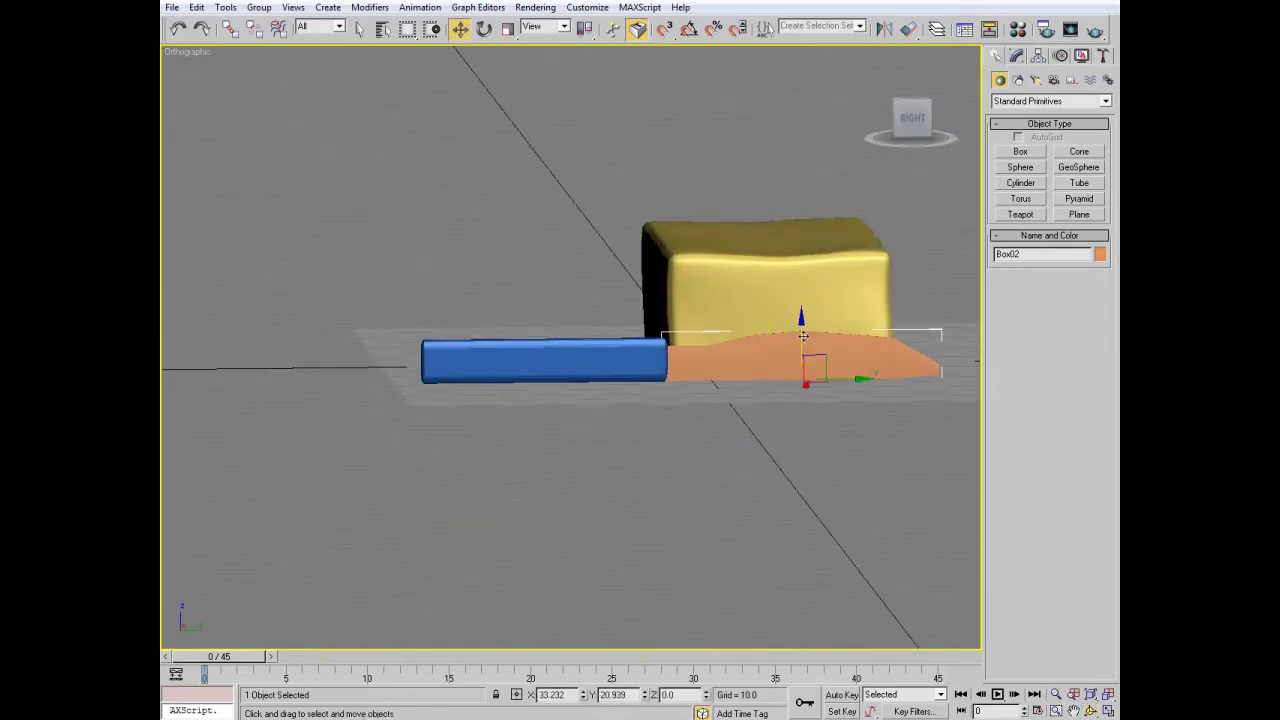
left_click_drag(803, 336, 808, 334)
- Orbit to an elevated three-quarter view and open Box02's Object Color dialog
left_click(1090, 710)
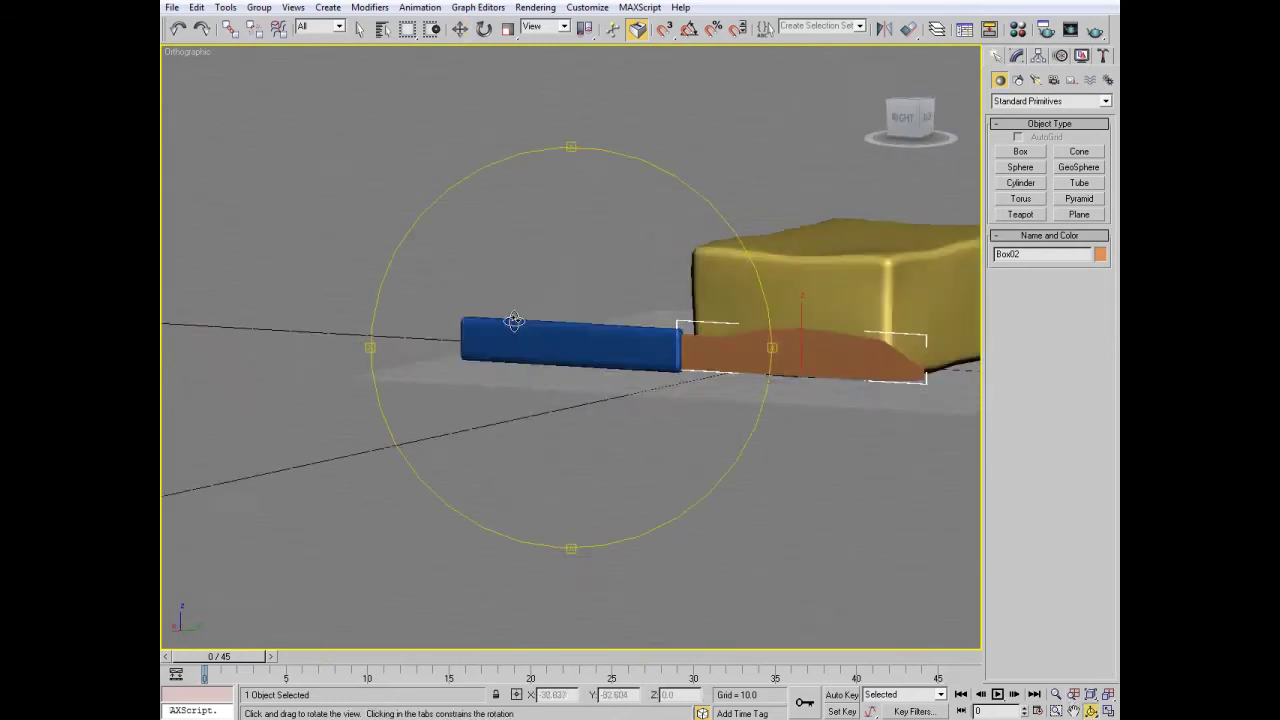
mouse_move(514, 323)
left_mouse_down()
mouse_move(443, 343)
mouse_move(591, 329)
mouse_move(640, 351)
mouse_move(1116, 247)
left_mouse_up()
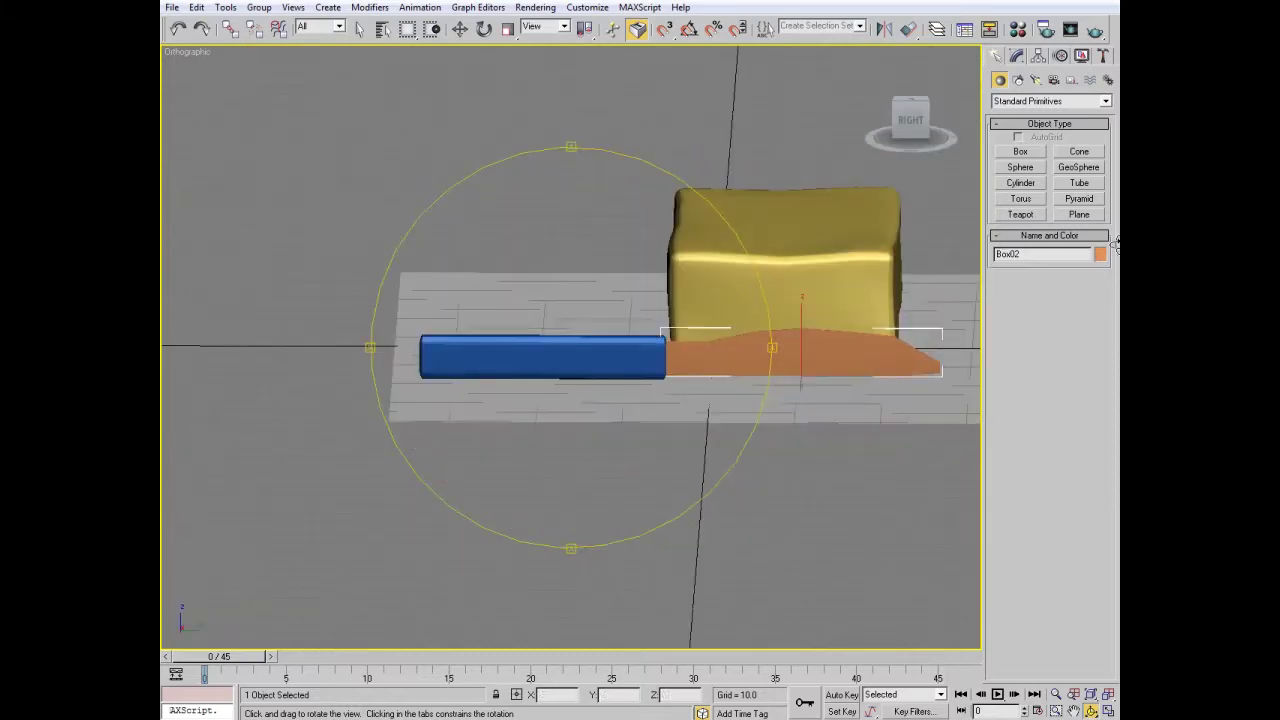
left_click(1100, 254)
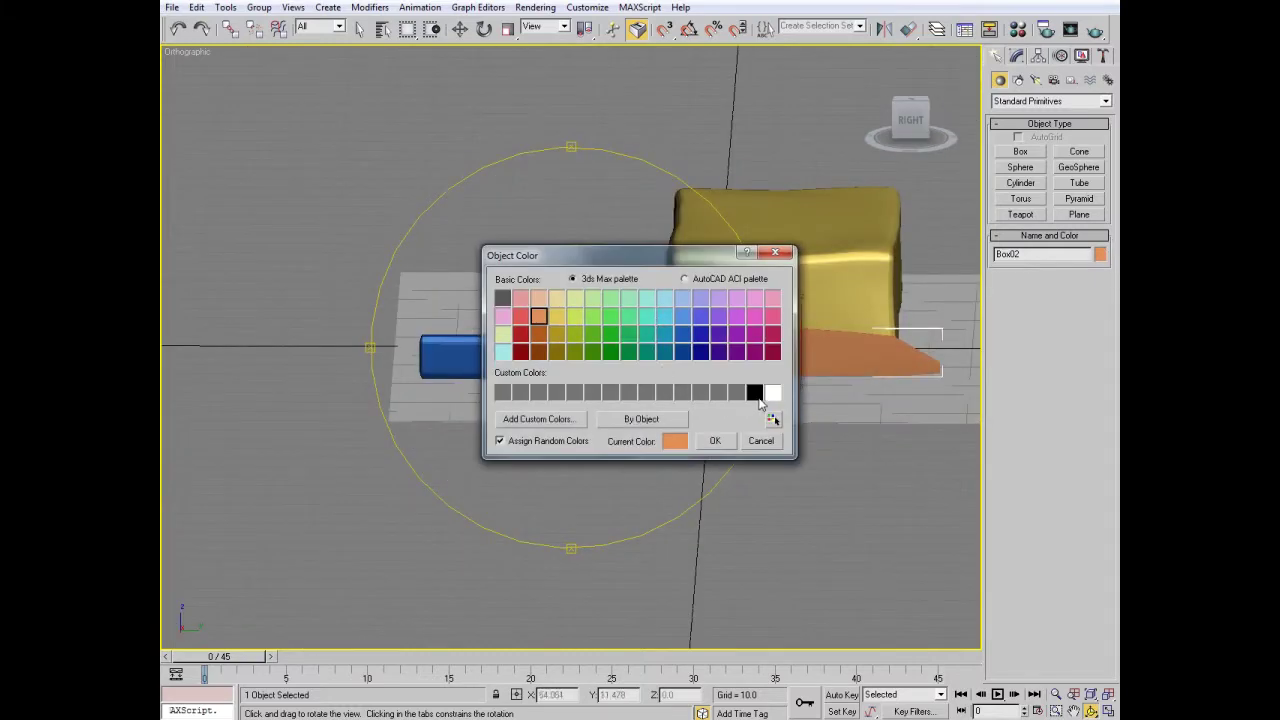
- Give the knife blade Box02 a grey object colour and select the handle Box03
left_click(715, 441)
key("w")
left_click(543, 358)
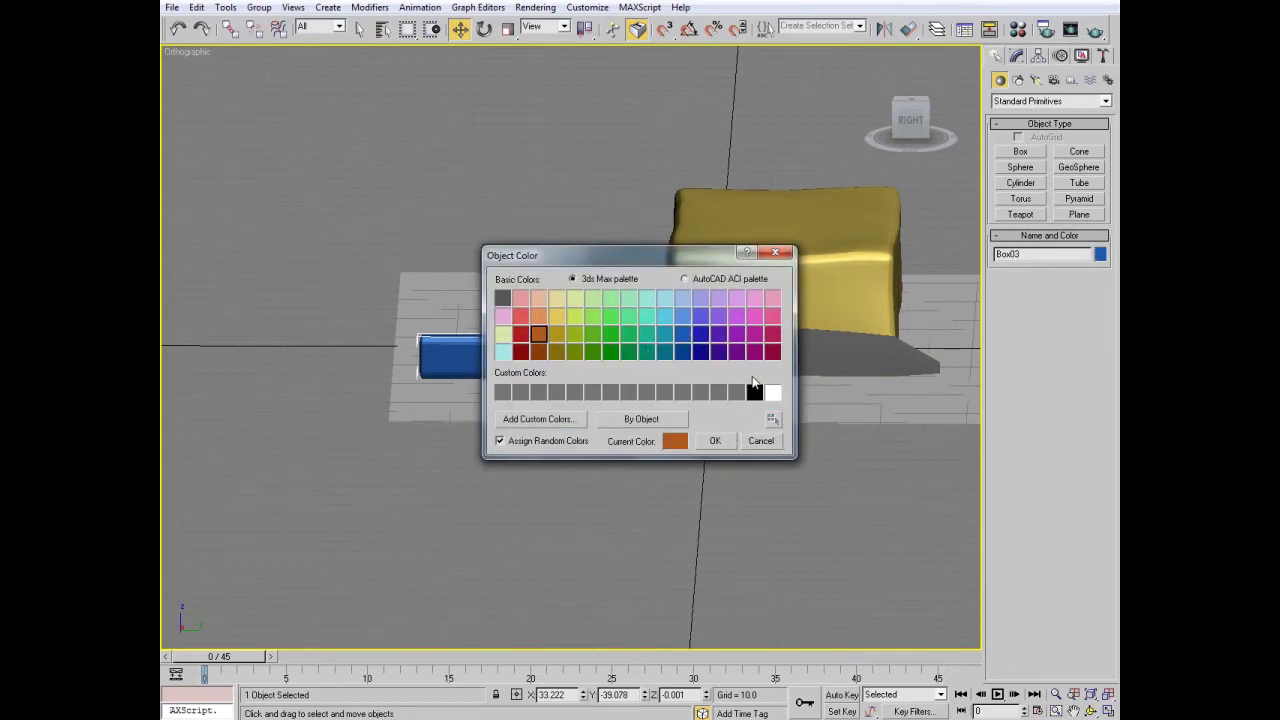
left_click(712, 441)
- Set Box03's object colour to a custom near-black
left_click(1100, 254)
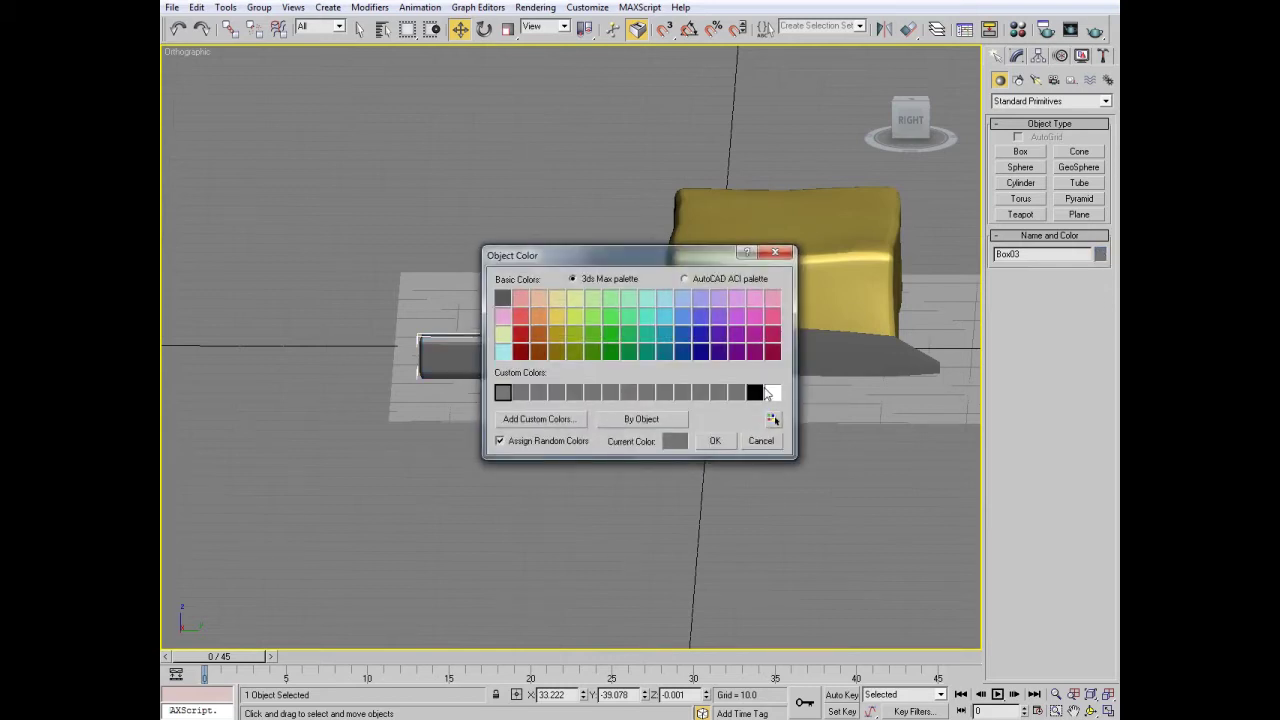
left_click(540, 419)
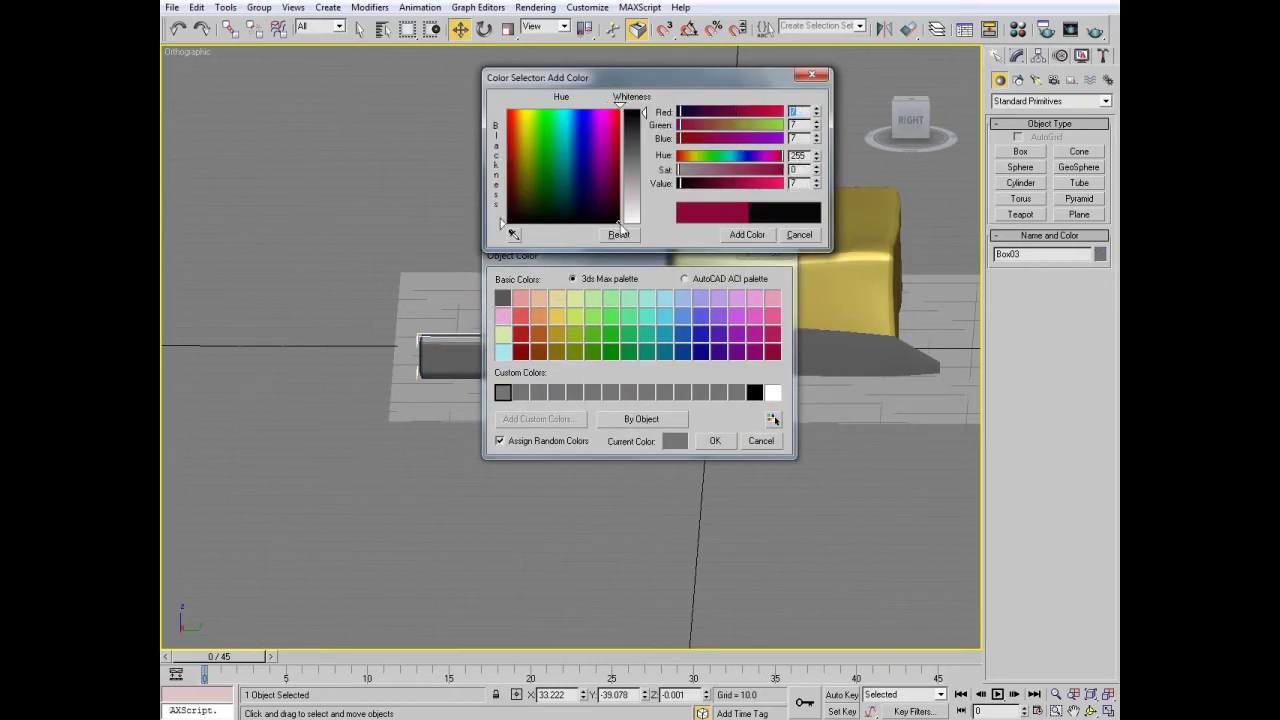
left_click_drag(630, 110, 634, 130)
left_click(720, 442)
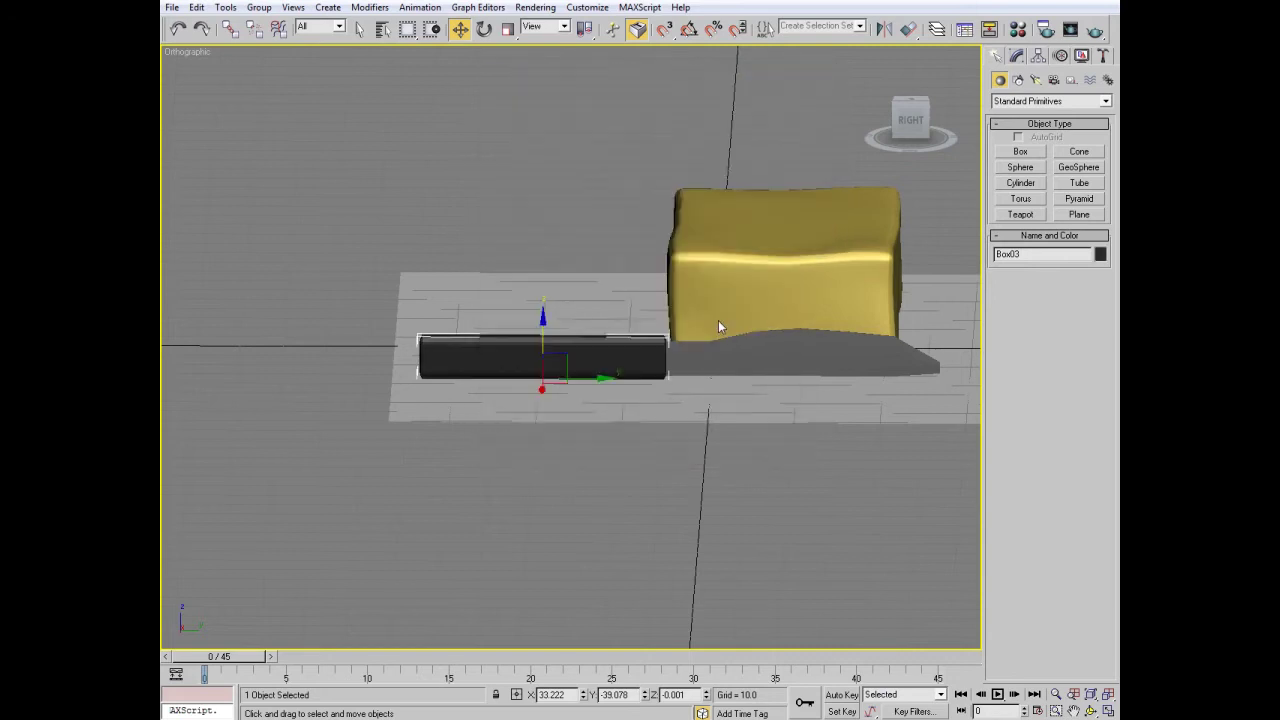
- Lift the knife above the gold block in the Right view, then open Time Configuration with the block selected
middle_click_drag(831, 311, 814, 316)
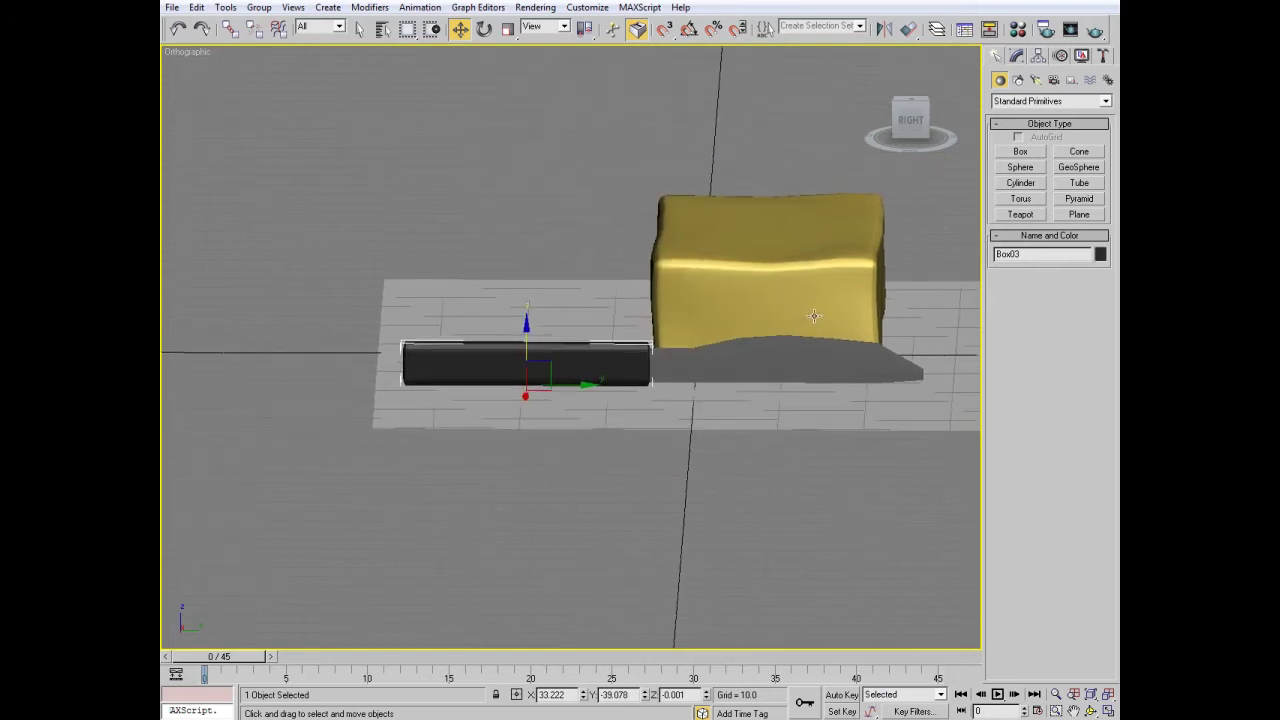
left_click(911, 121)
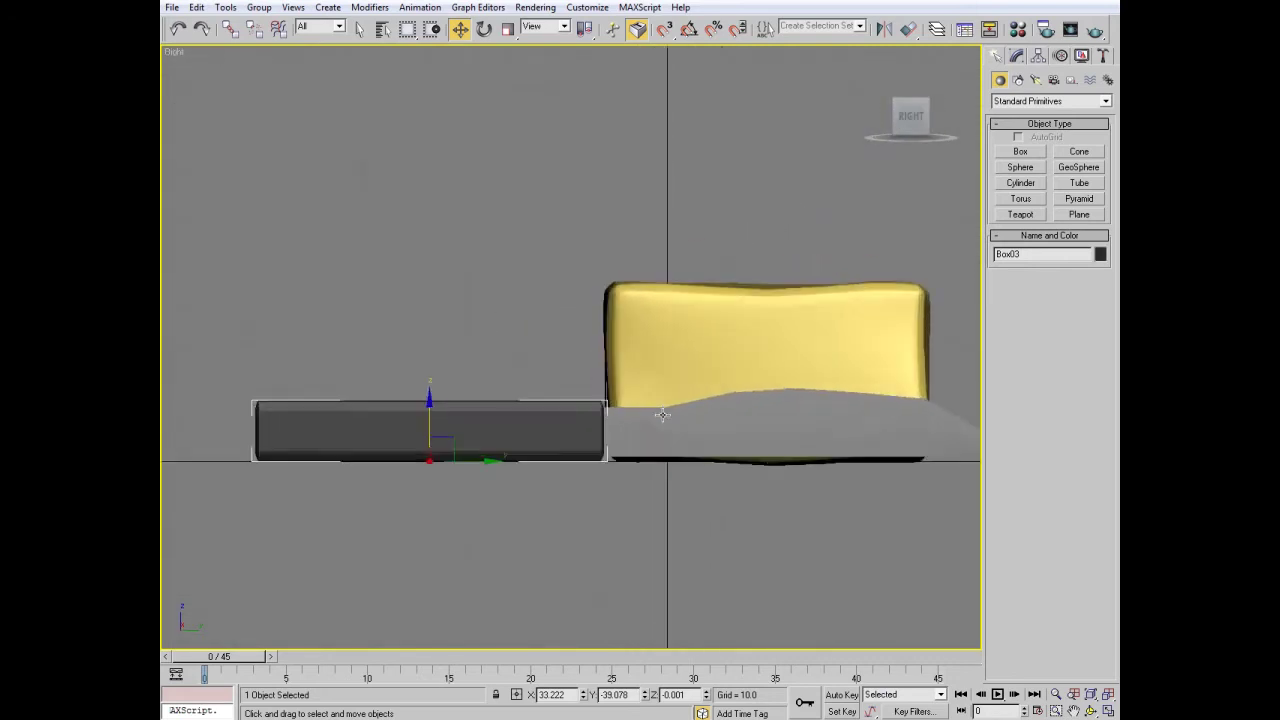
left_click_drag(483, 407, 476, 277)
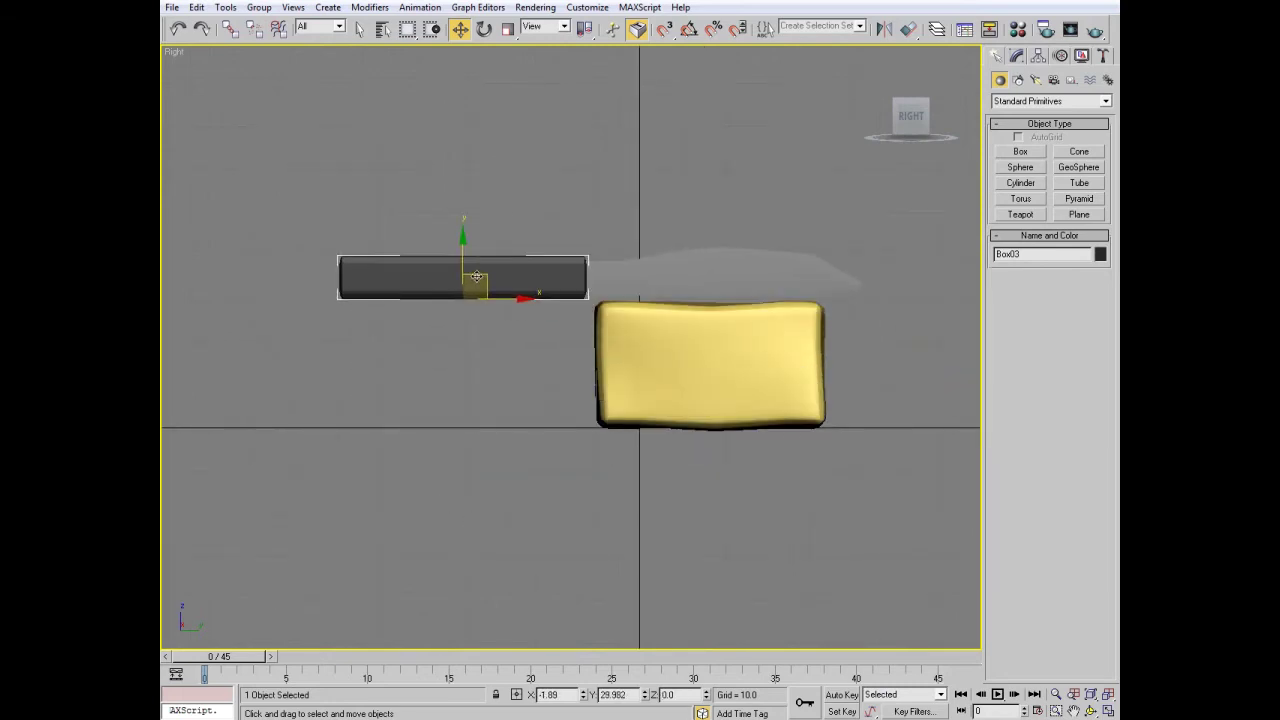
left_click(661, 365)
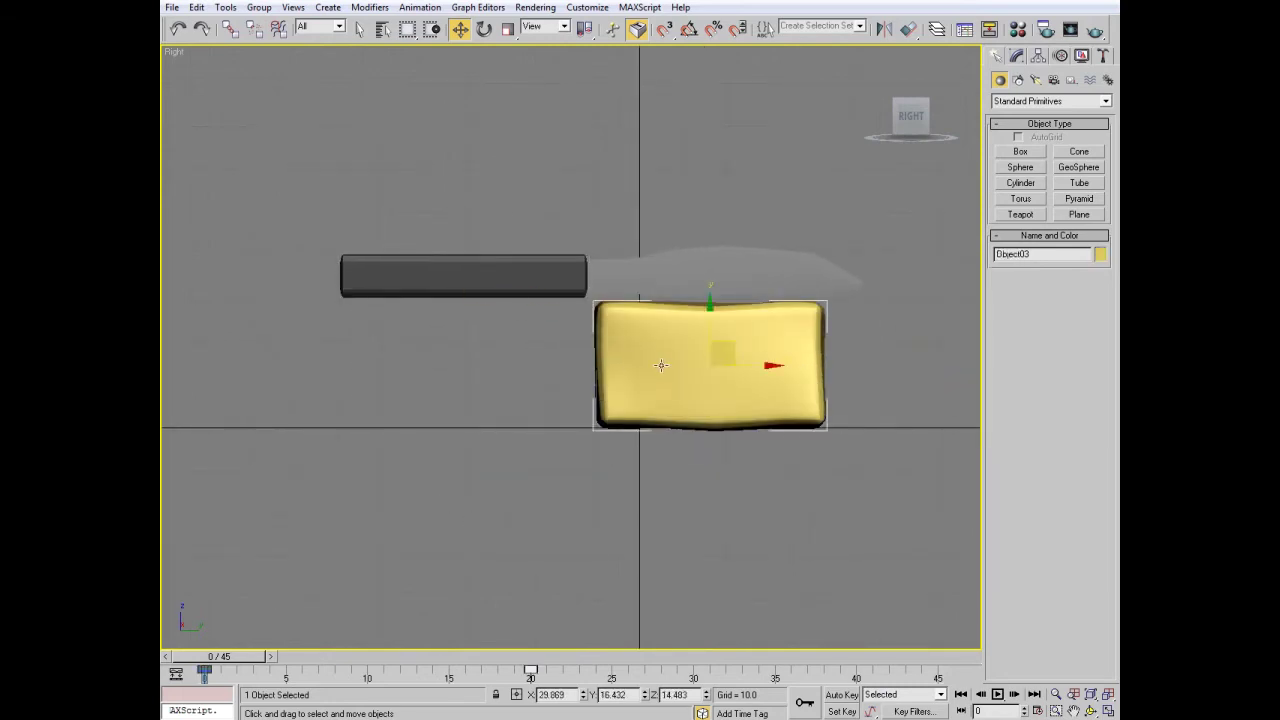
left_click(1037, 710)
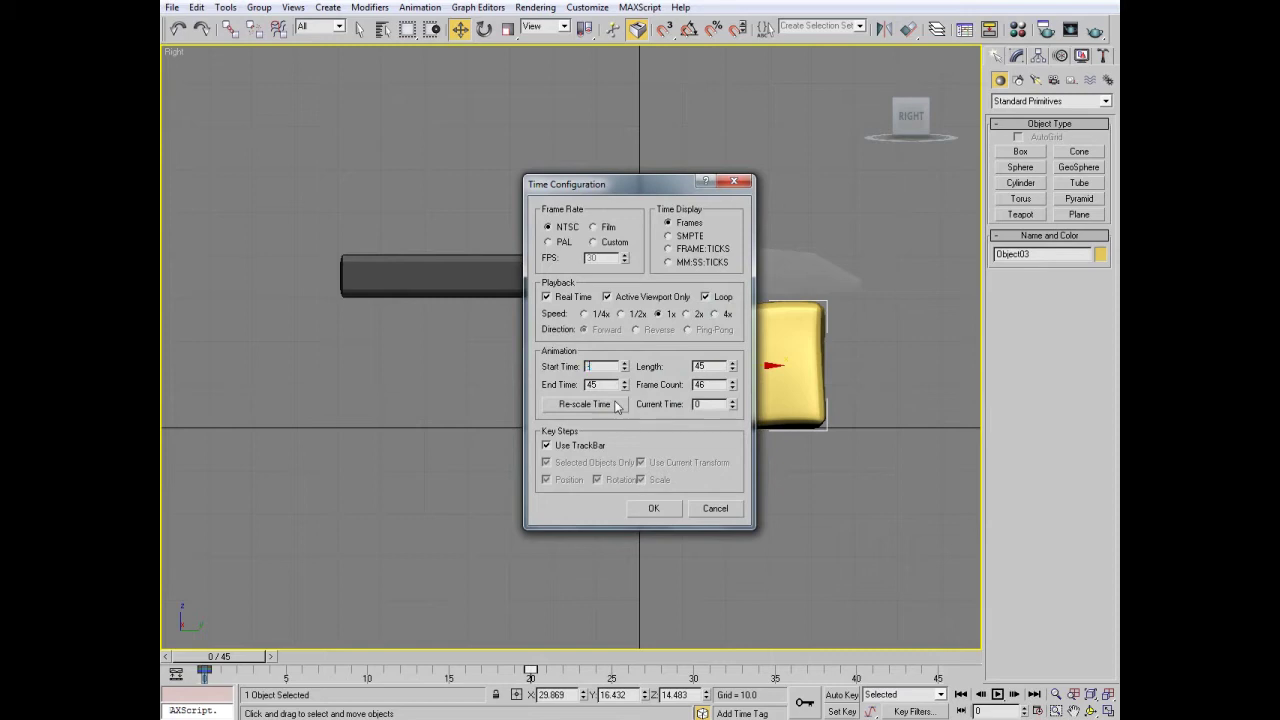
- Change the animation Start Time to -20 so the timeline runs from -20 to 45
left_click(653, 508)
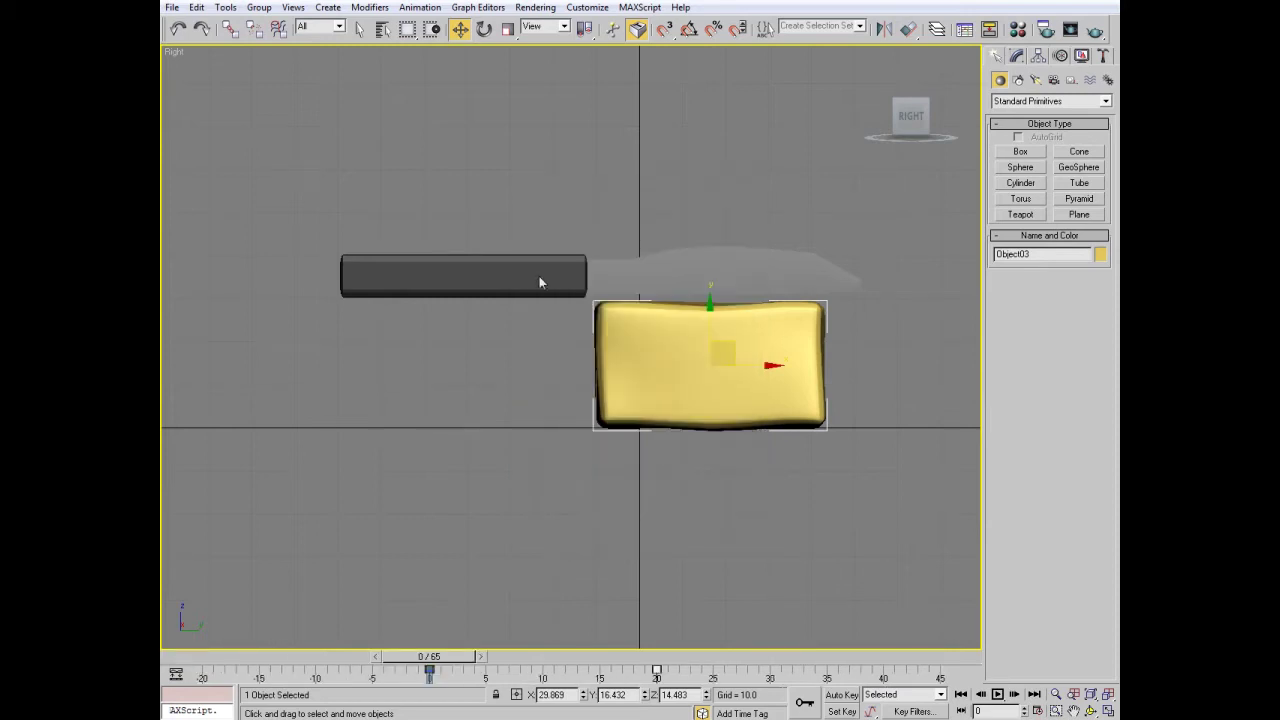
left_click(548, 272)
mouse_move(460, 672)
left_mouse_down()
mouse_move(230, 660)
mouse_move(744, 660)
mouse_move(218, 660)
left_mouse_up()
middle_click_drag(600, 469, 562, 514)
- With Auto Key on, raise the knife and tilt it about 20° at frame -20
left_click(841, 694)
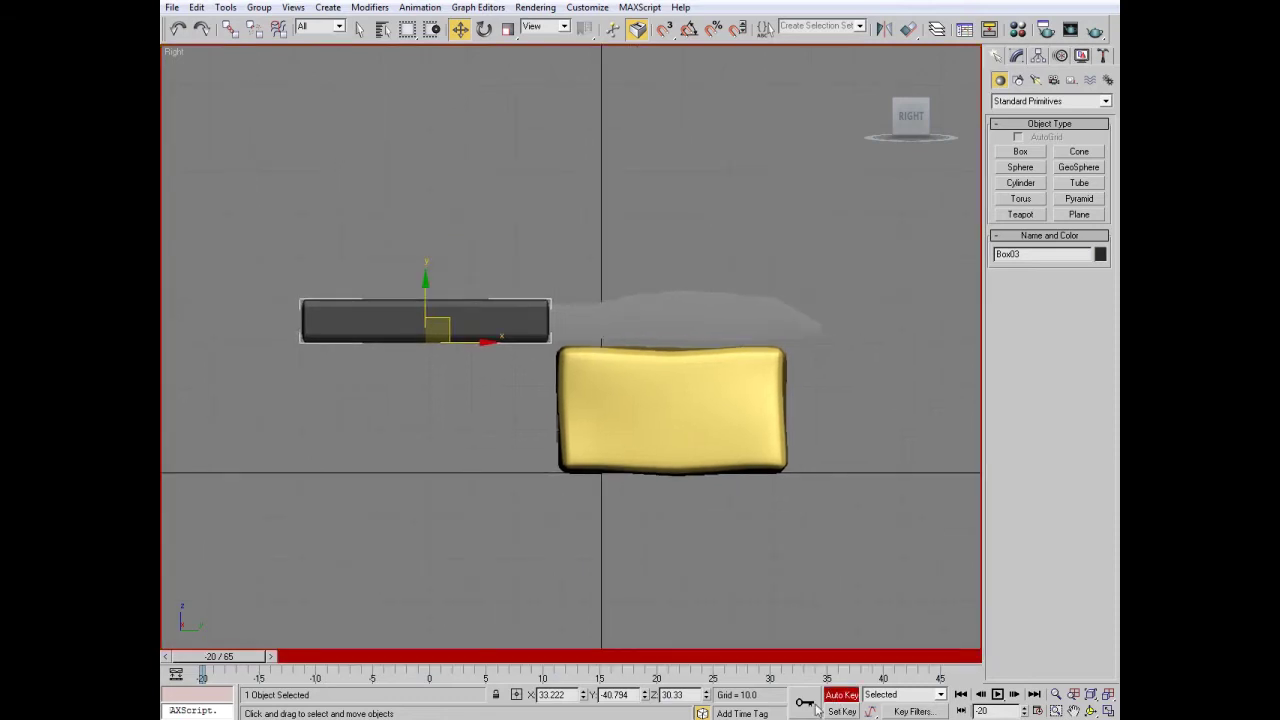
left_click_drag(440, 326, 342, 193)
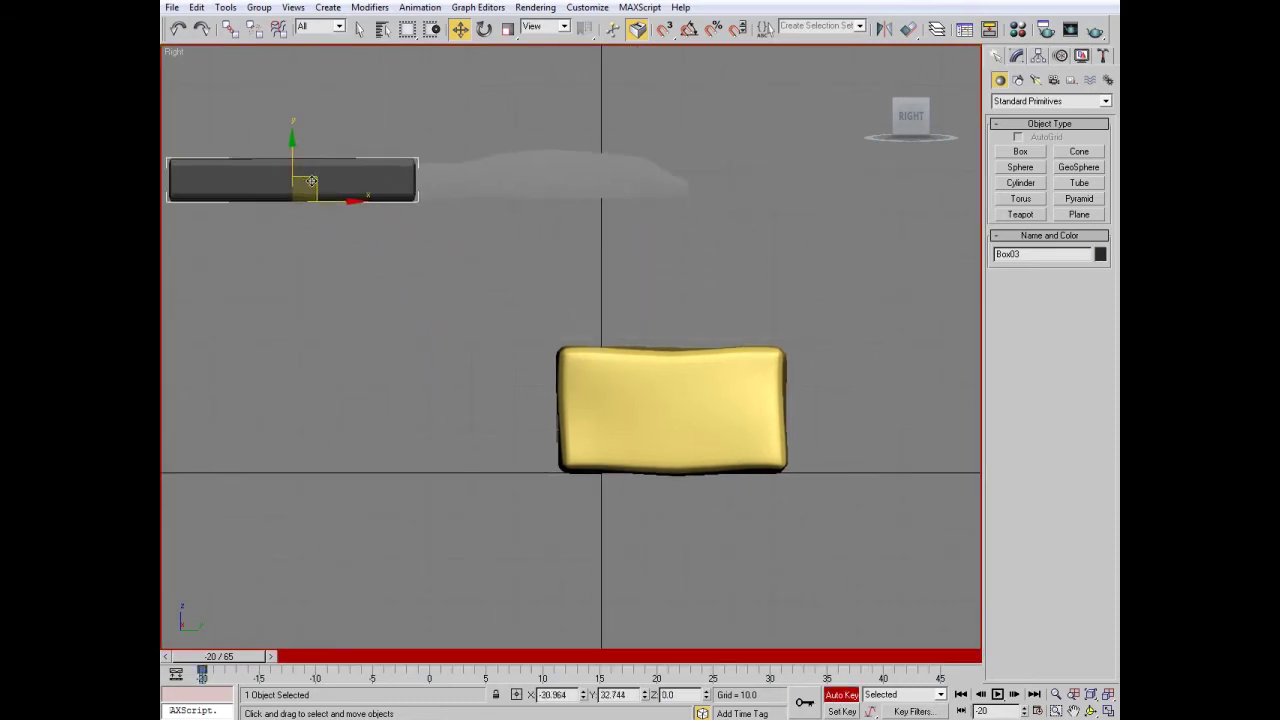
middle_click_drag(342, 193, 412, 238)
left_click(484, 28)
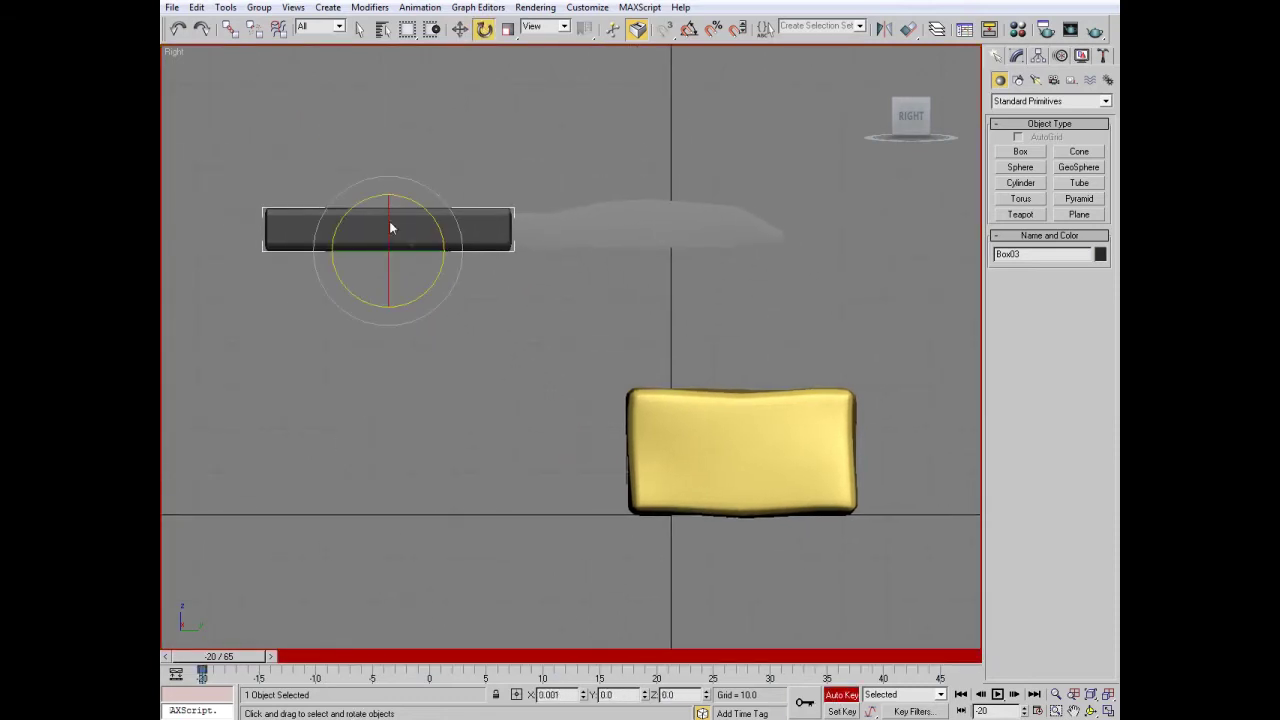
left_click_drag(390, 225, 548, 56)
right_click(548, 56)
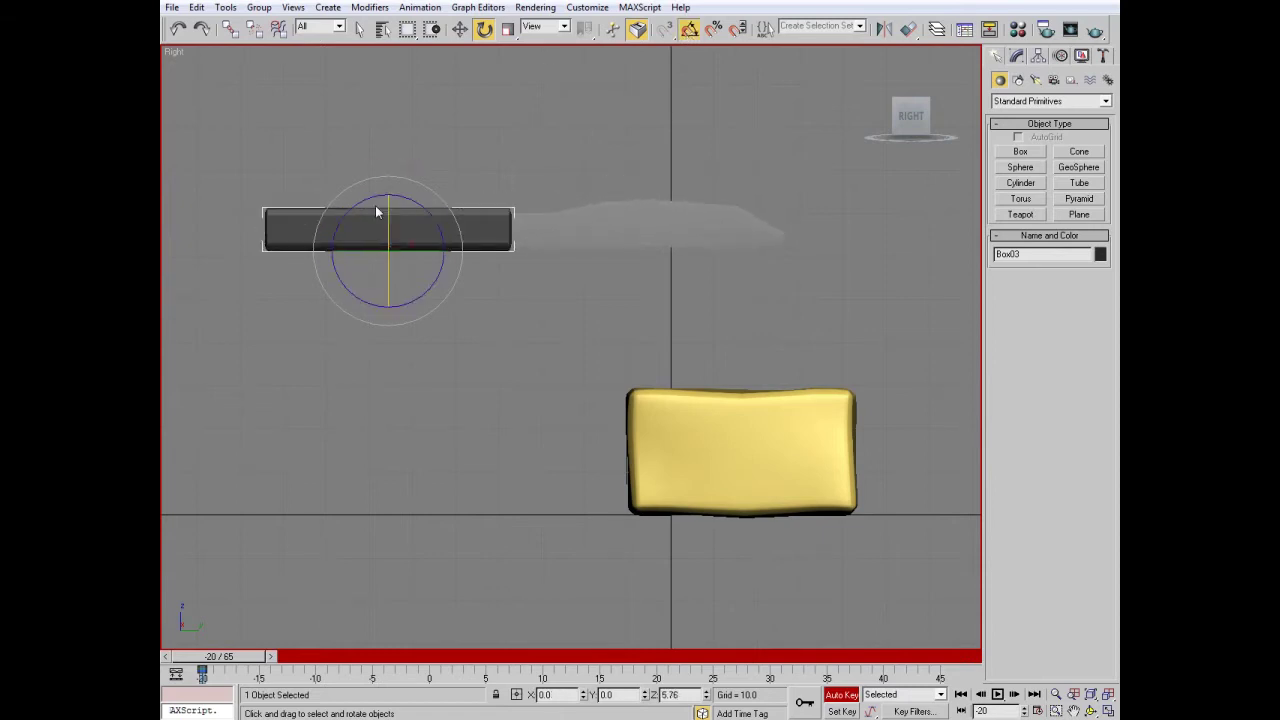
left_click_drag(377, 212, 351, 203)
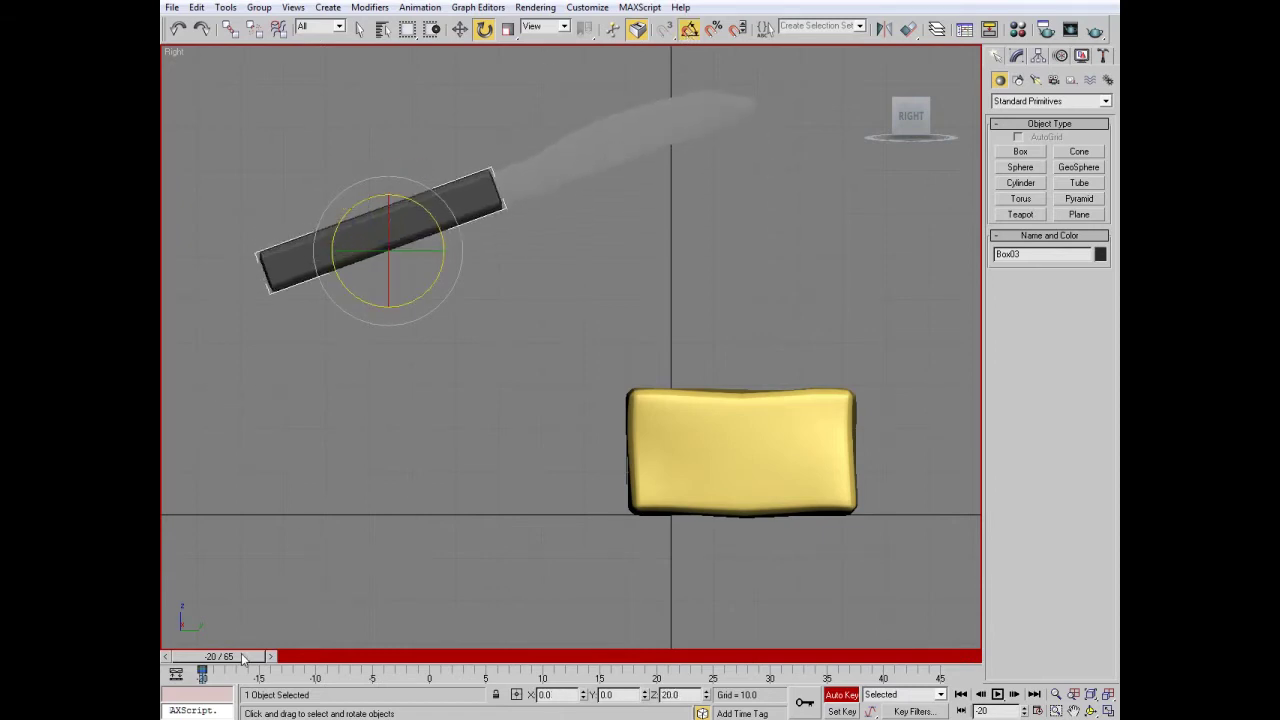
- At frame 0, level the knife back to horizontal and lower it toward the block
left_click_drag(241, 658, 473, 664)
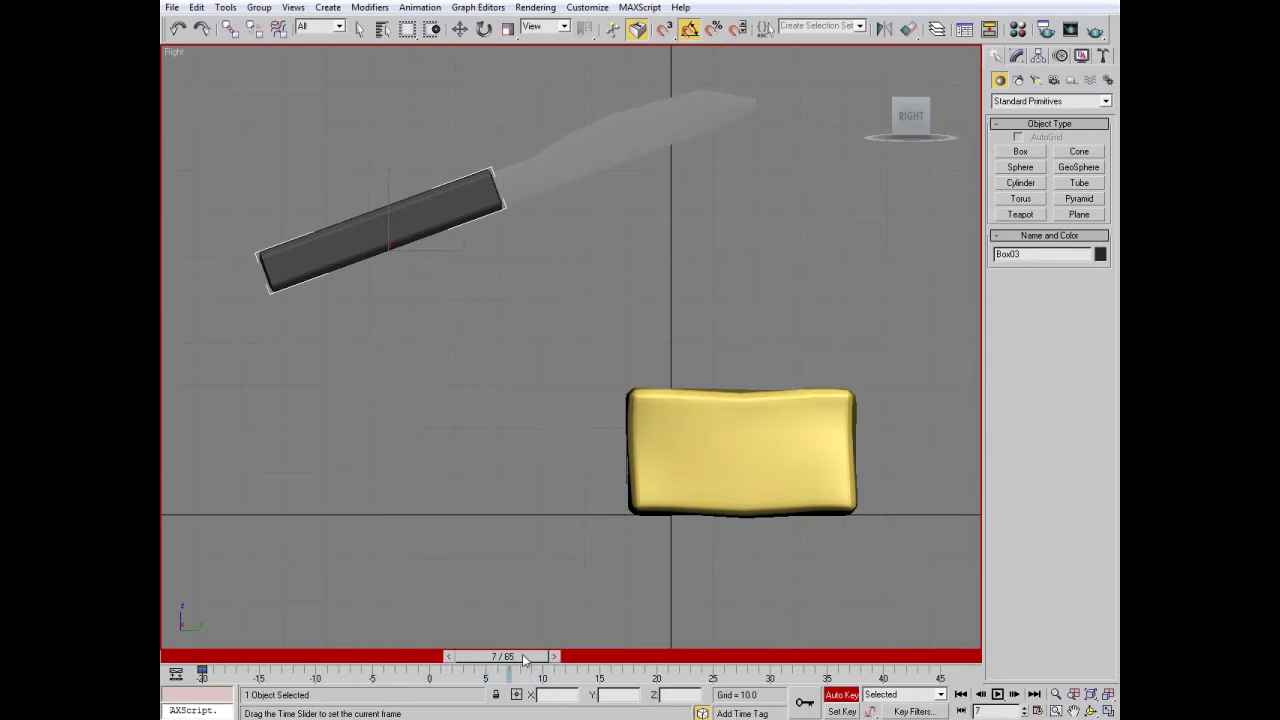
key("e")
middle_click_drag(435, 220, 413, 226)
mouse_move(411, 228)
left_mouse_down()
mouse_move(420, 222)
mouse_move(484, 378)
left_mouse_up()
key("w")
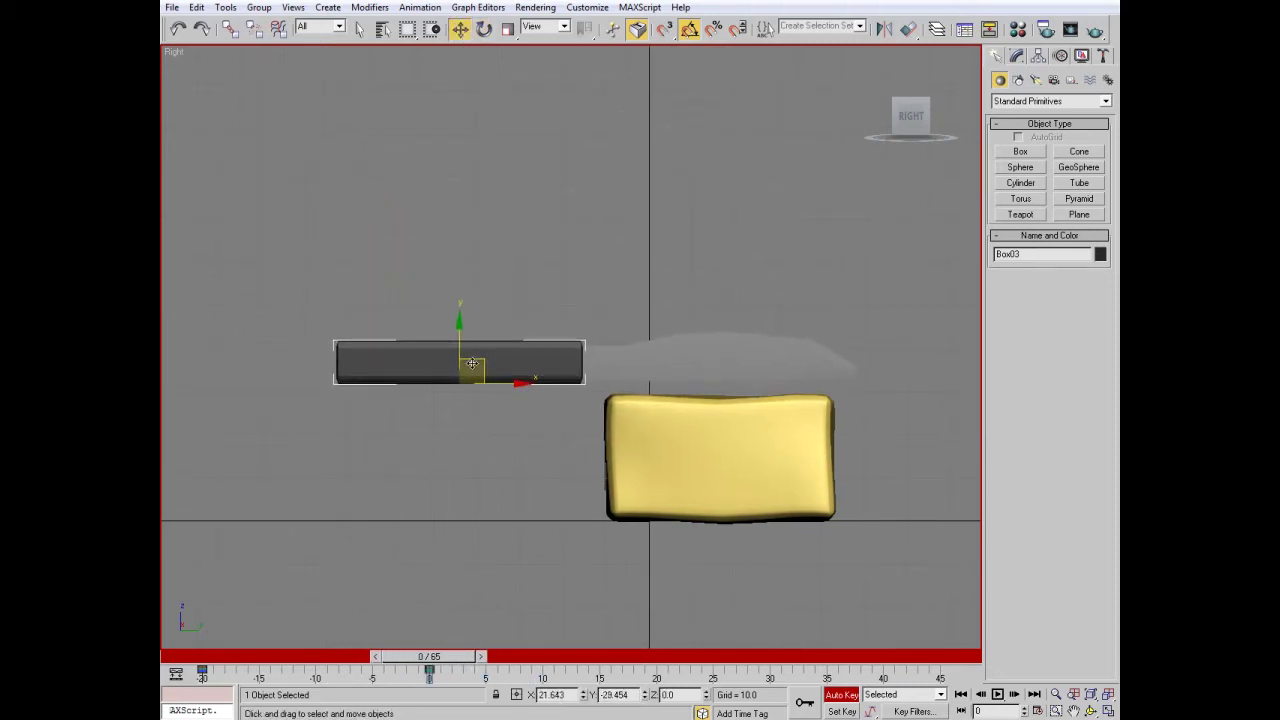
scroll(653, 380, "up", 3)
scroll(566, 346, "up", 2)
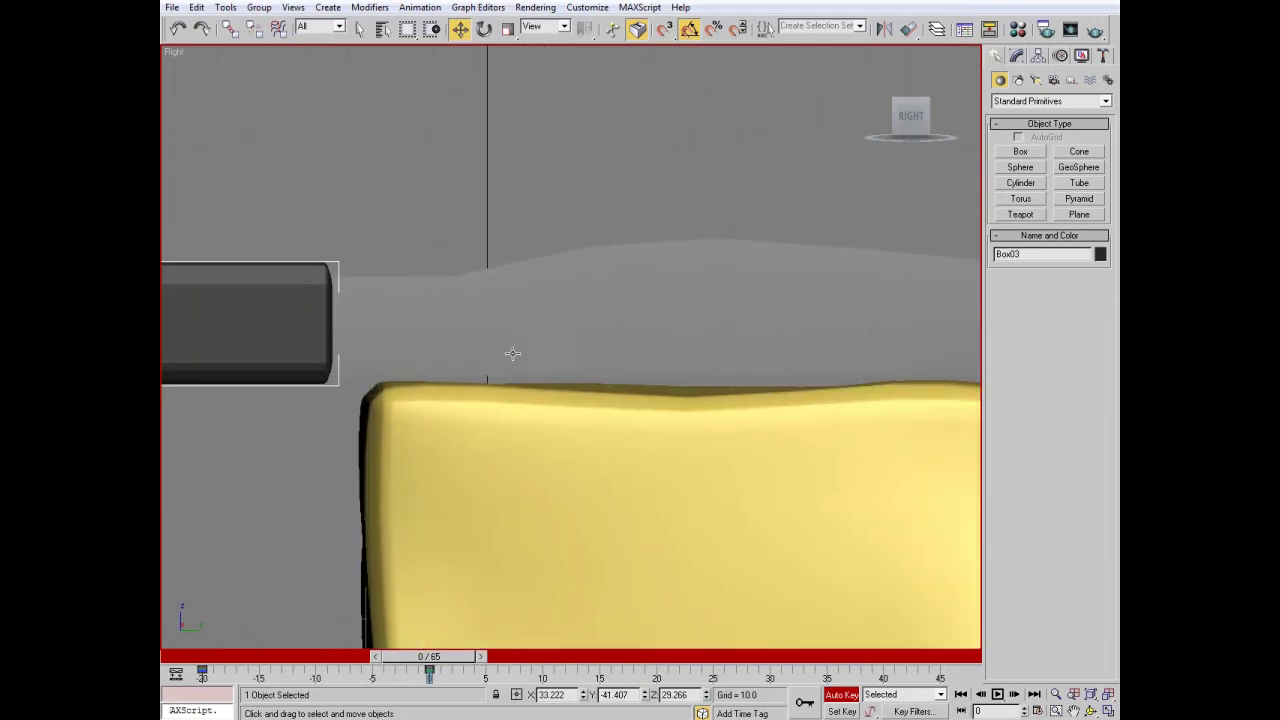
key("F4")
scroll(429, 380, "up", 2)
scroll(504, 333, "up", 2)
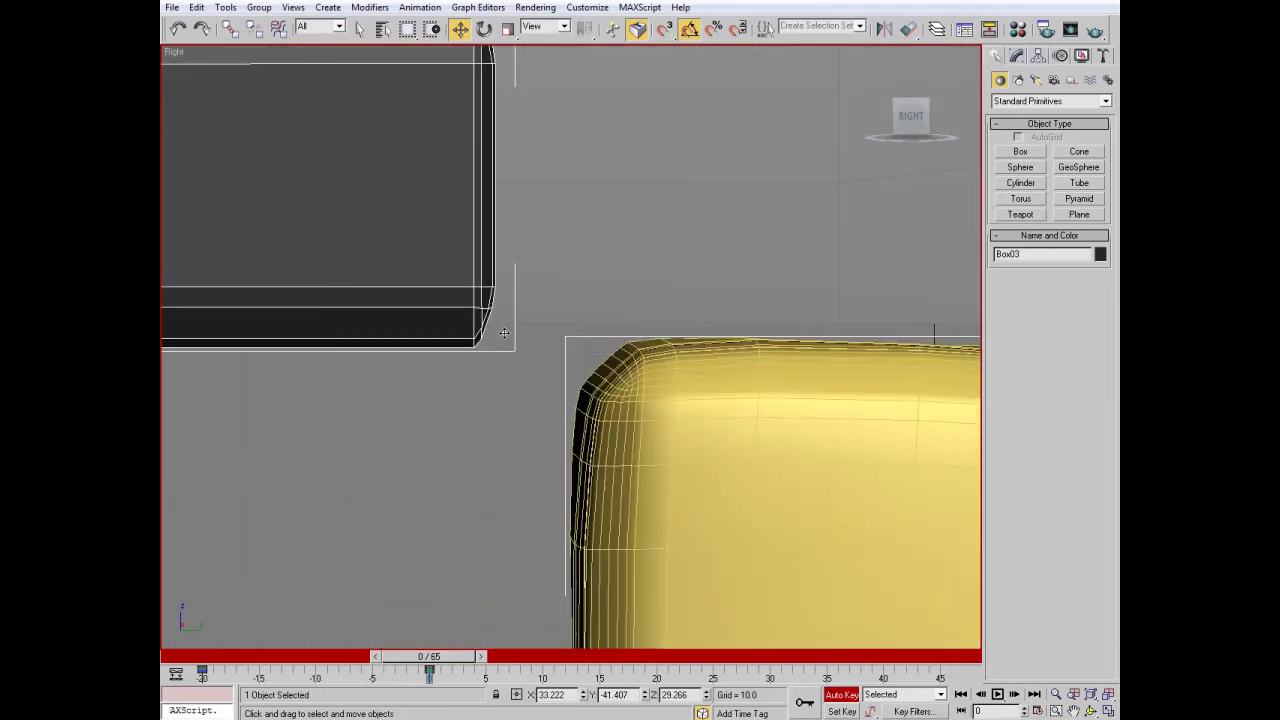
left_click_drag(473, 326, 477, 347)
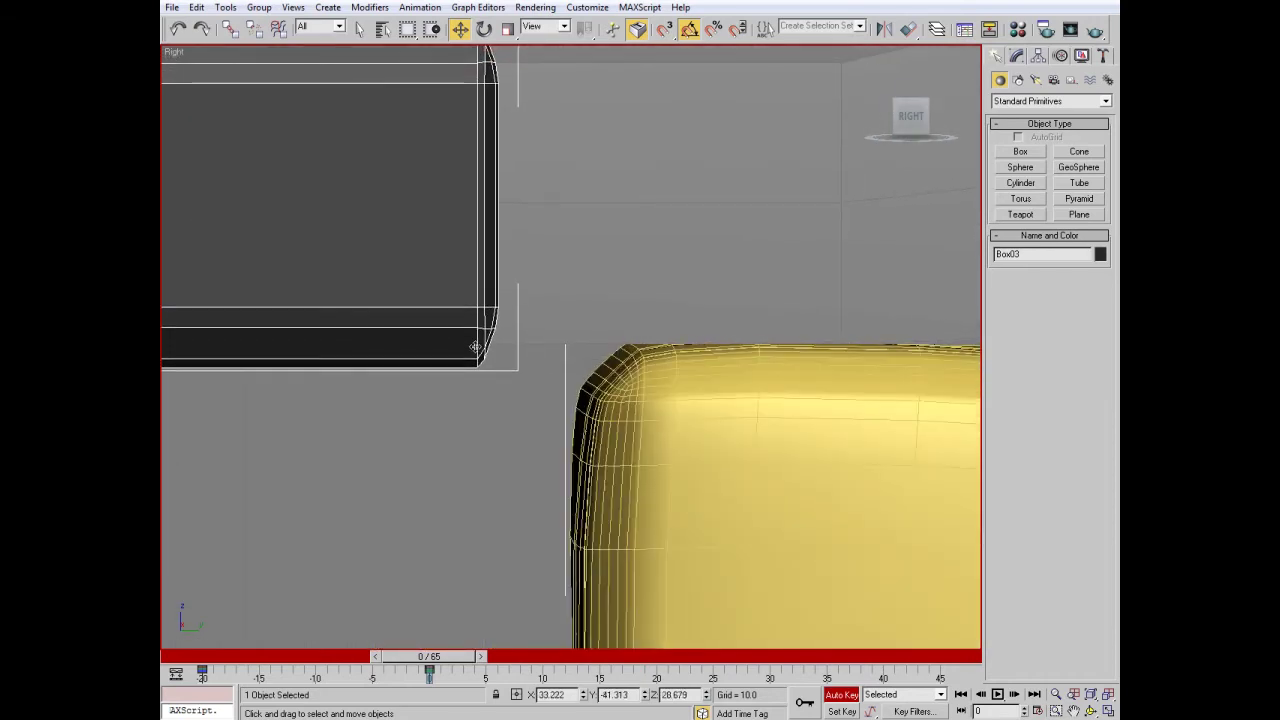
- In the Front view, slide the knife sideways over the gold block's corner, then check from above
left_click(882, 120)
scroll(408, 346, "up", 2)
scroll(690, 250, "up", 3)
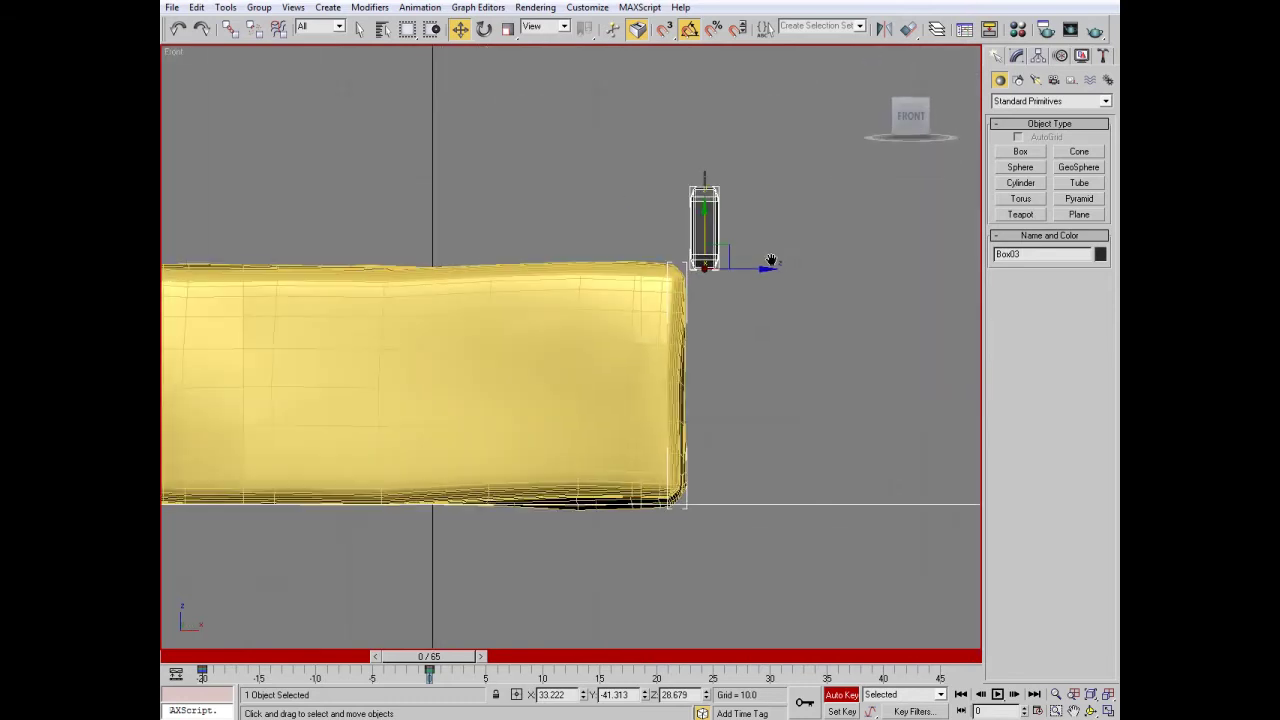
scroll(713, 337, "up", 2)
scroll(546, 357, "up", 2)
scroll(547, 356, "up", 3)
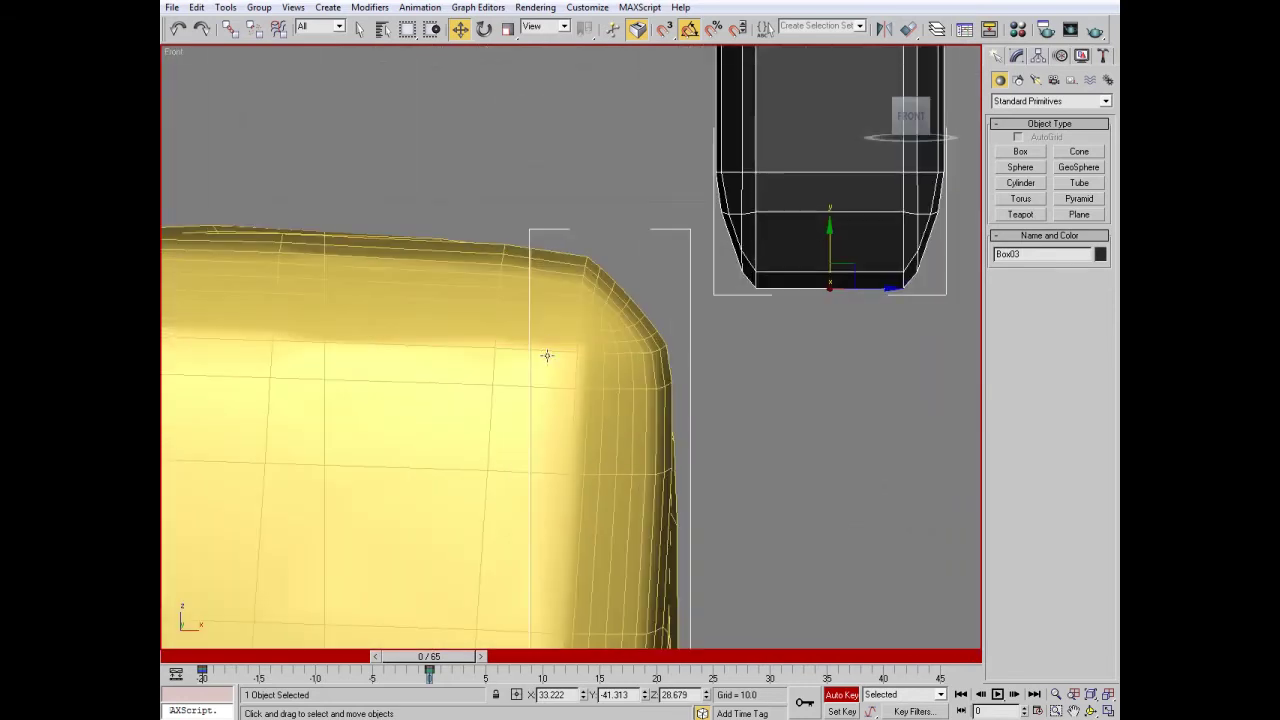
left_click_drag(872, 293, 582, 257)
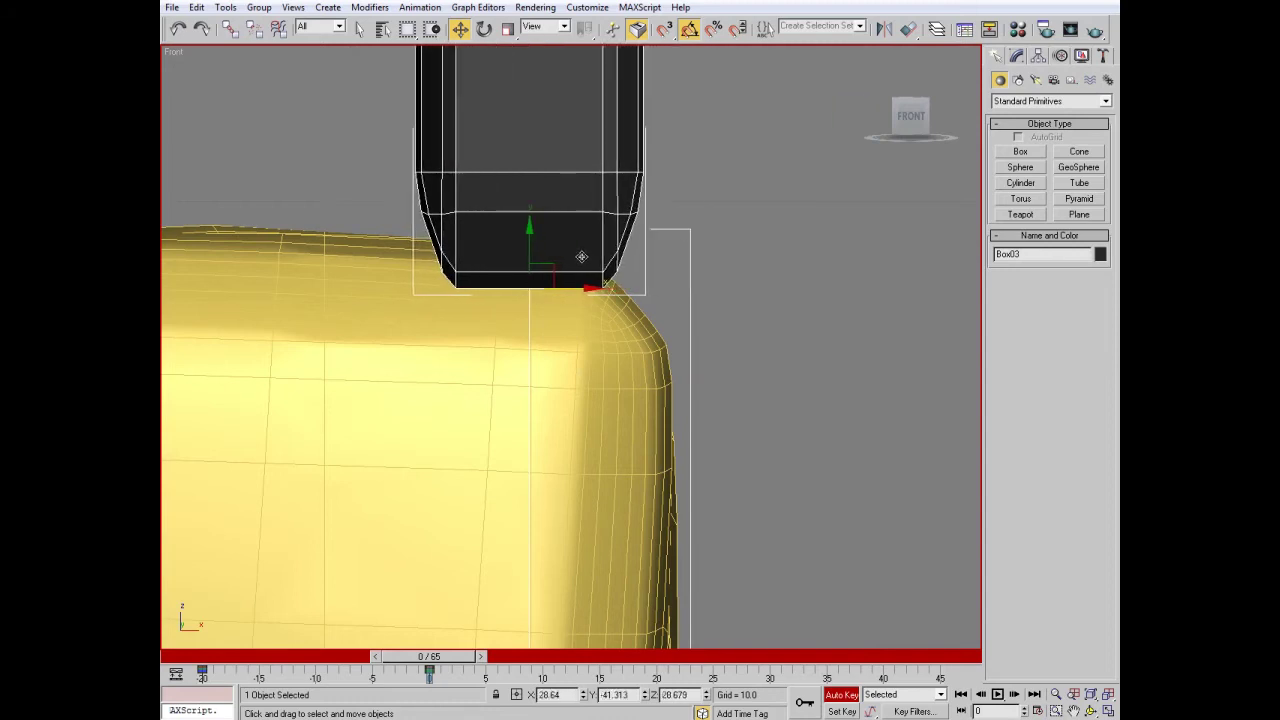
left_click(914, 91)
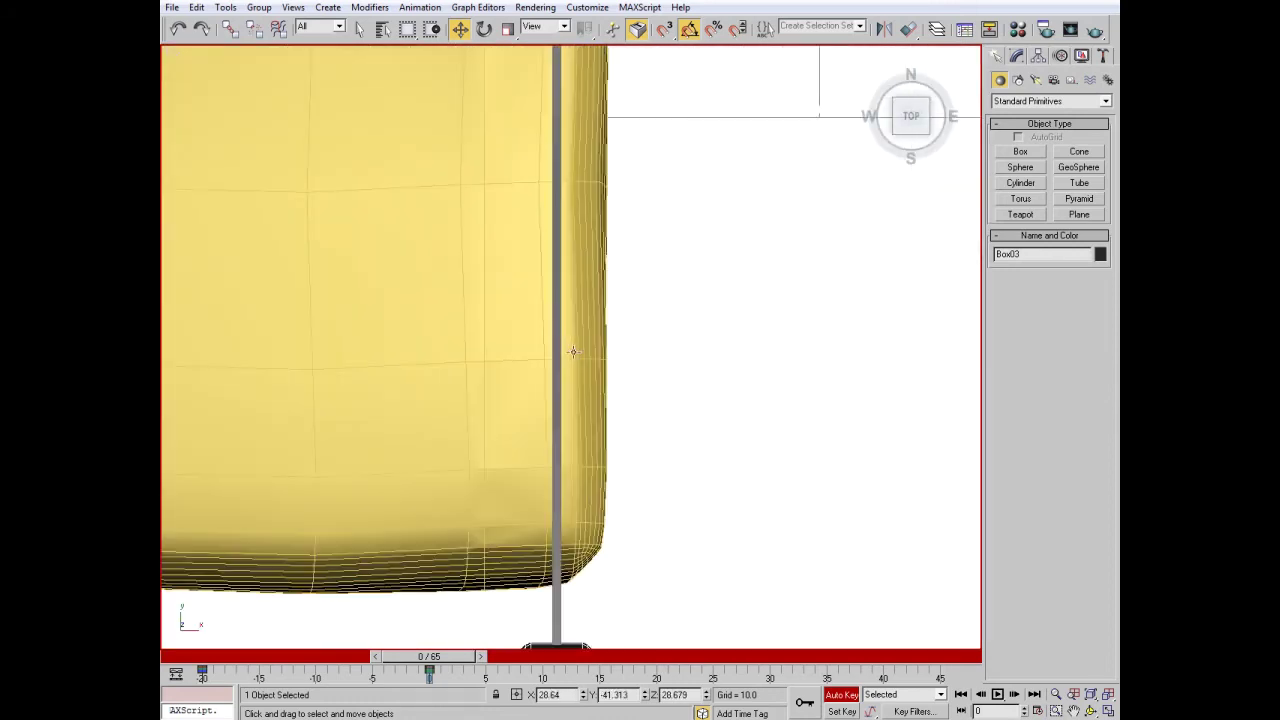
middle_click_drag(573, 351, 591, 301, "alt")
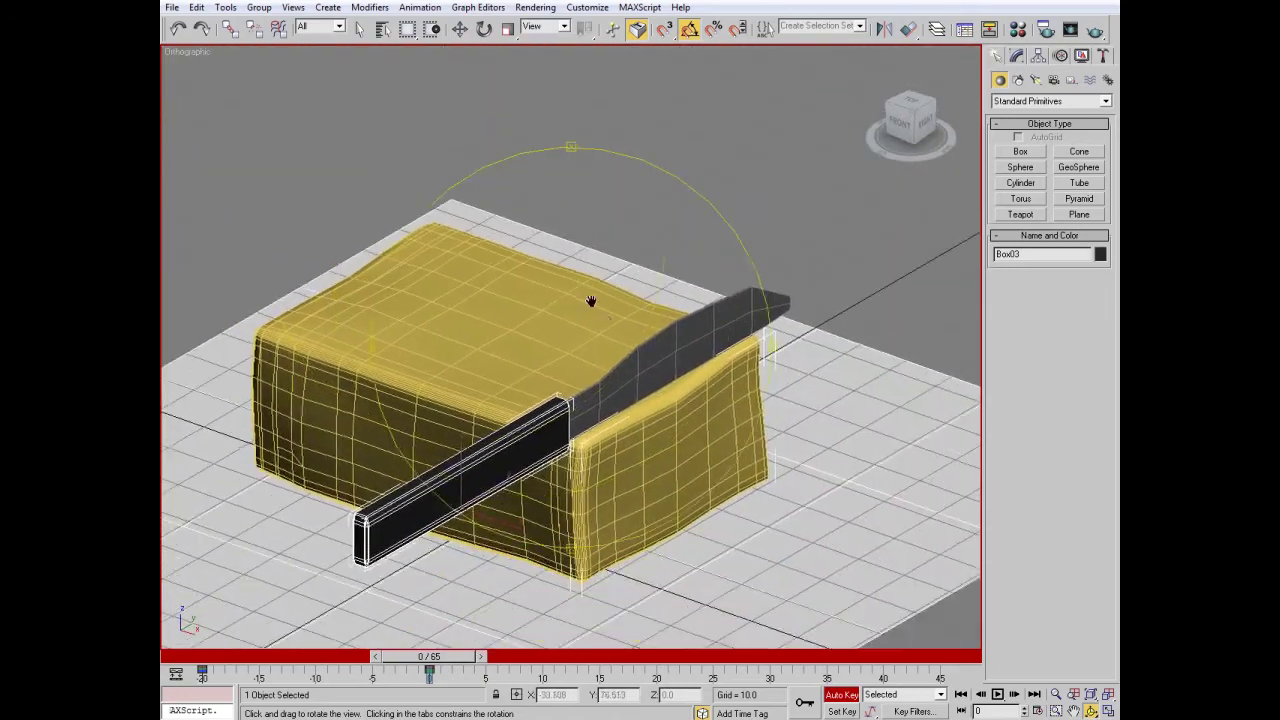
- At frame 20, move the knife straight down through the gold block to the ground
scroll(591, 301, "up", 3)
scroll(591, 301, "up", 3)
mouse_move(470, 668)
left_mouse_down()
mouse_move(595, 673)
mouse_move(445, 673)
mouse_move(730, 667)
left_mouse_up()
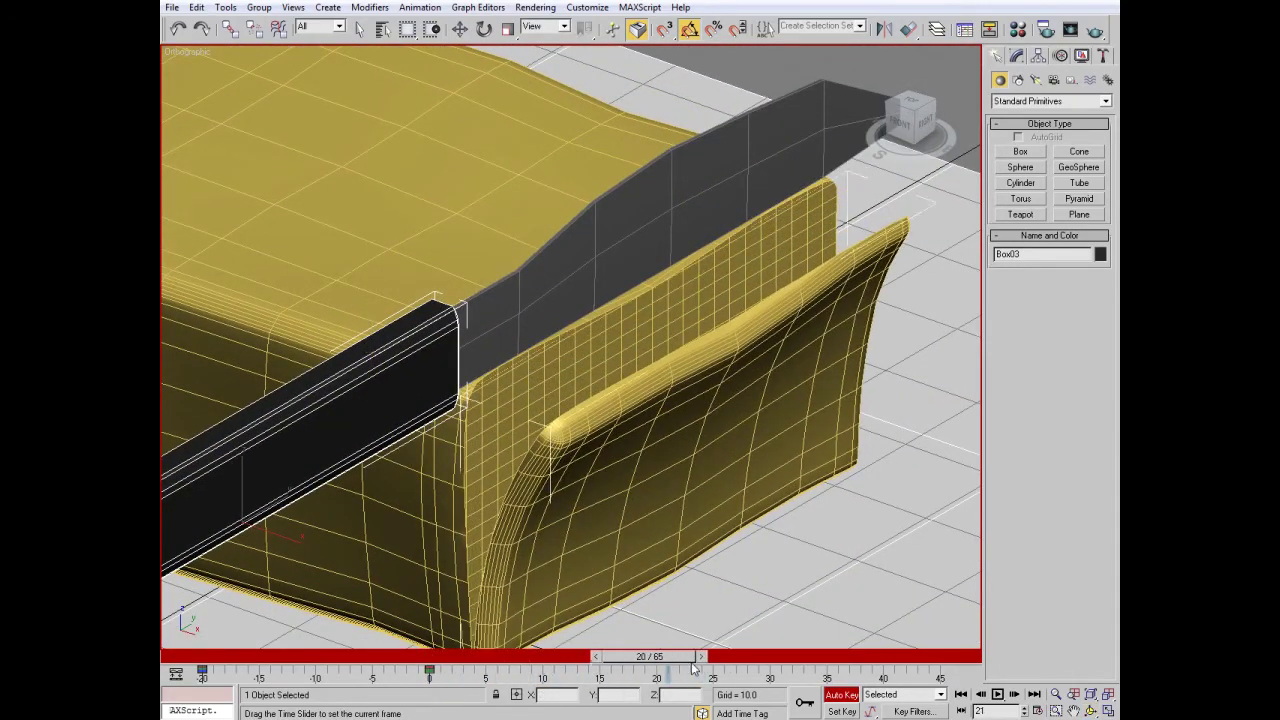
middle_click_drag(692, 520, 700, 470, "alt")
mouse_move(695, 668)
left_mouse_down()
mouse_move(731, 667)
mouse_move(650, 667)
left_mouse_up()
key("w")
left_click(645, 356)
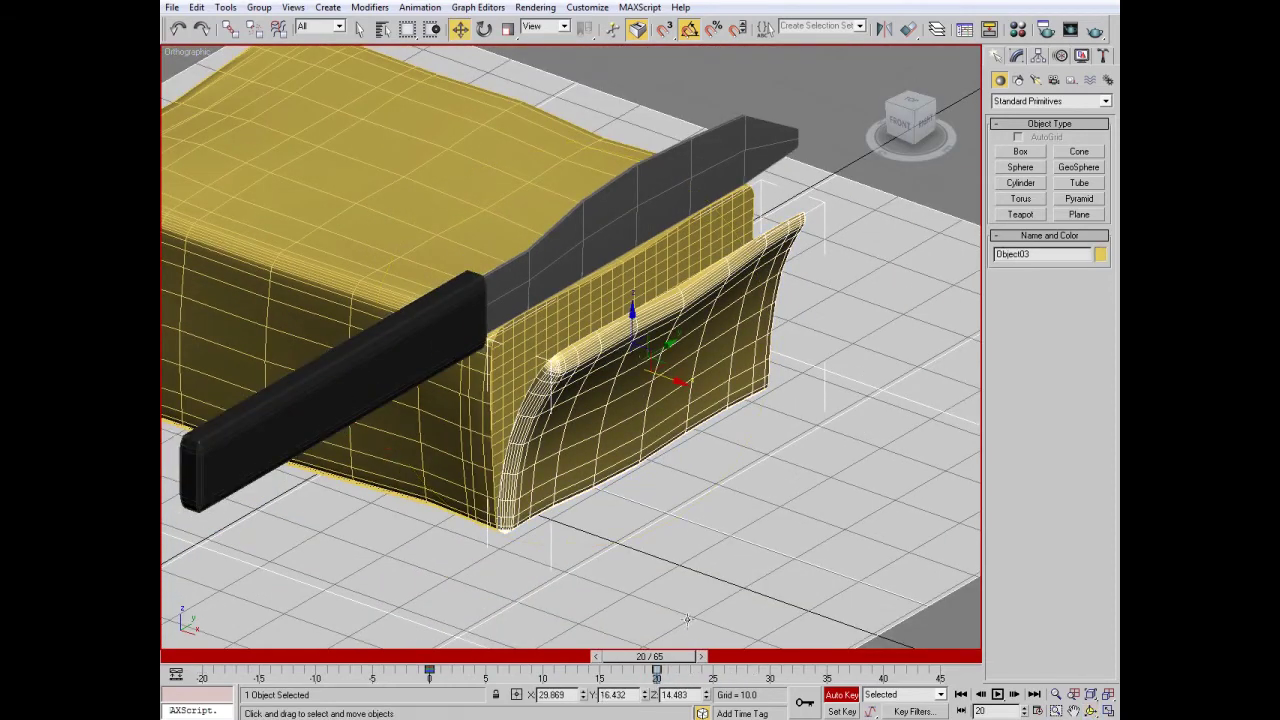
left_click(463, 347)
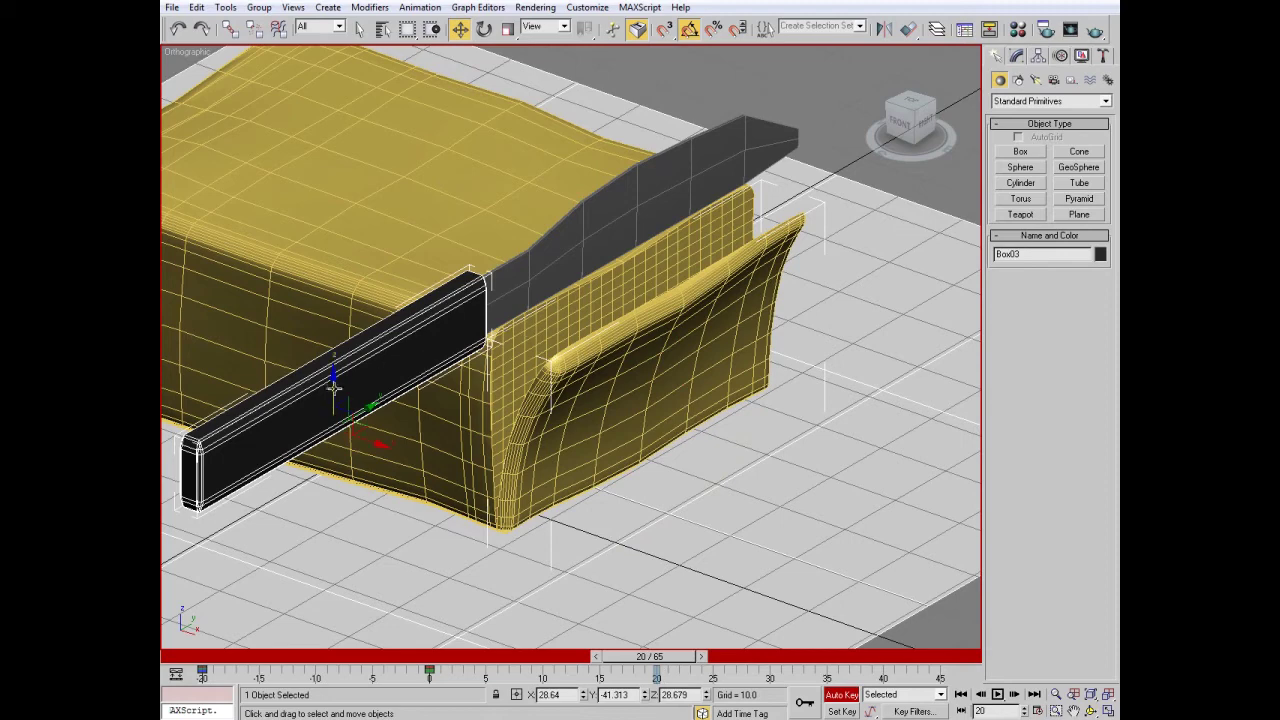
left_click_drag(333, 388, 345, 603)
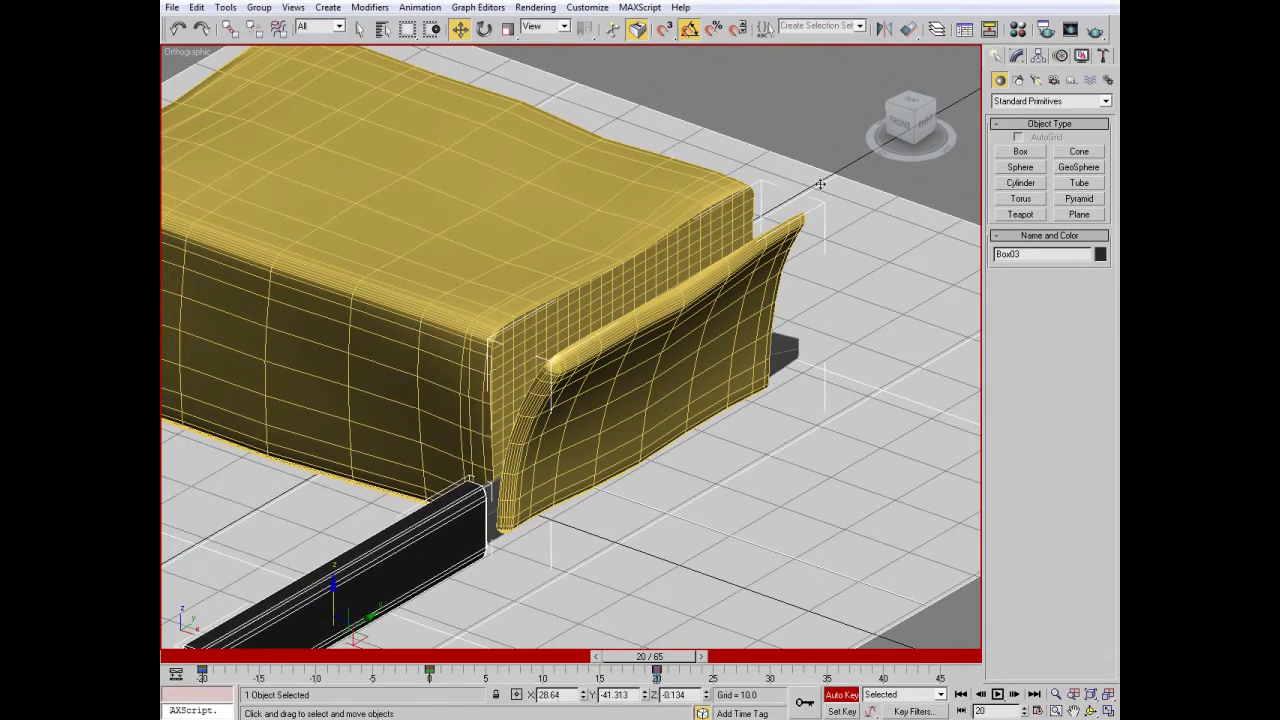
- Check the knife in a wireframe Right view and nudge it up slightly. Then review its descent
left_click(926, 122)
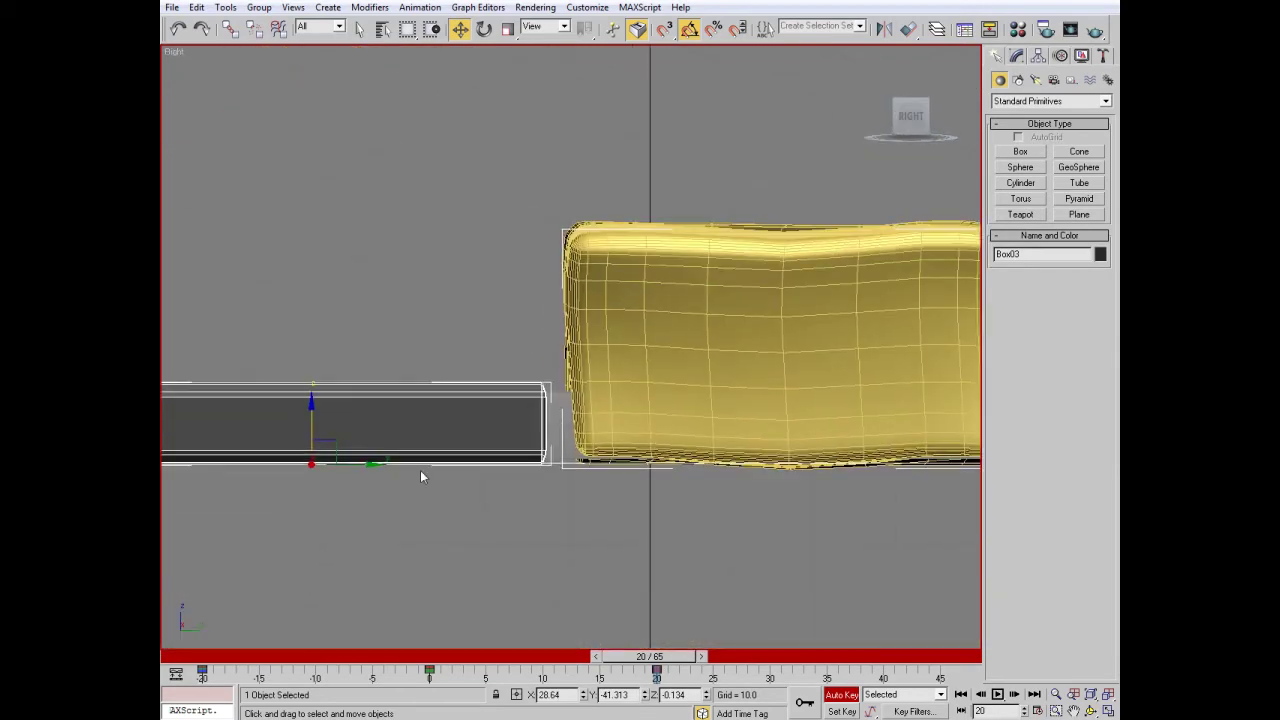
key("F3")
scroll(420, 477, "up", 1)
middle_click_drag(332, 409, 436, 397)
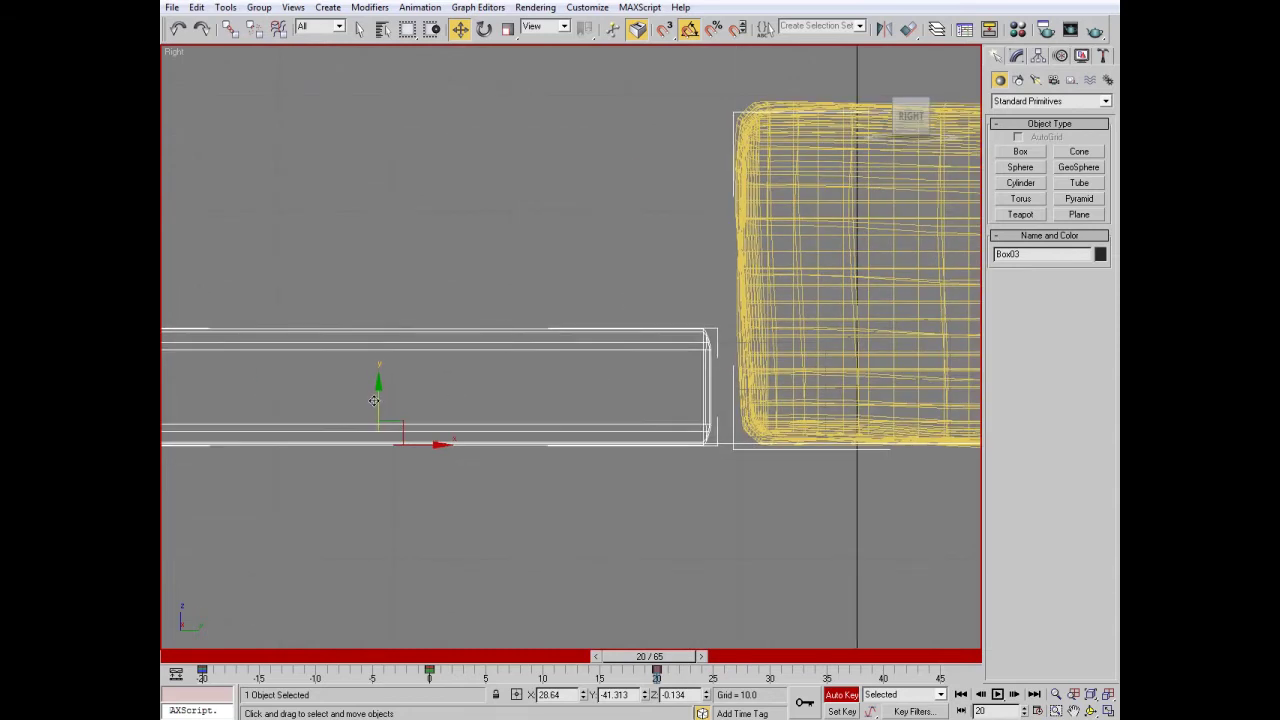
left_click_drag(373, 400, 385, 397)
scroll(750, 485, "down", 3)
left_click(1090, 711)
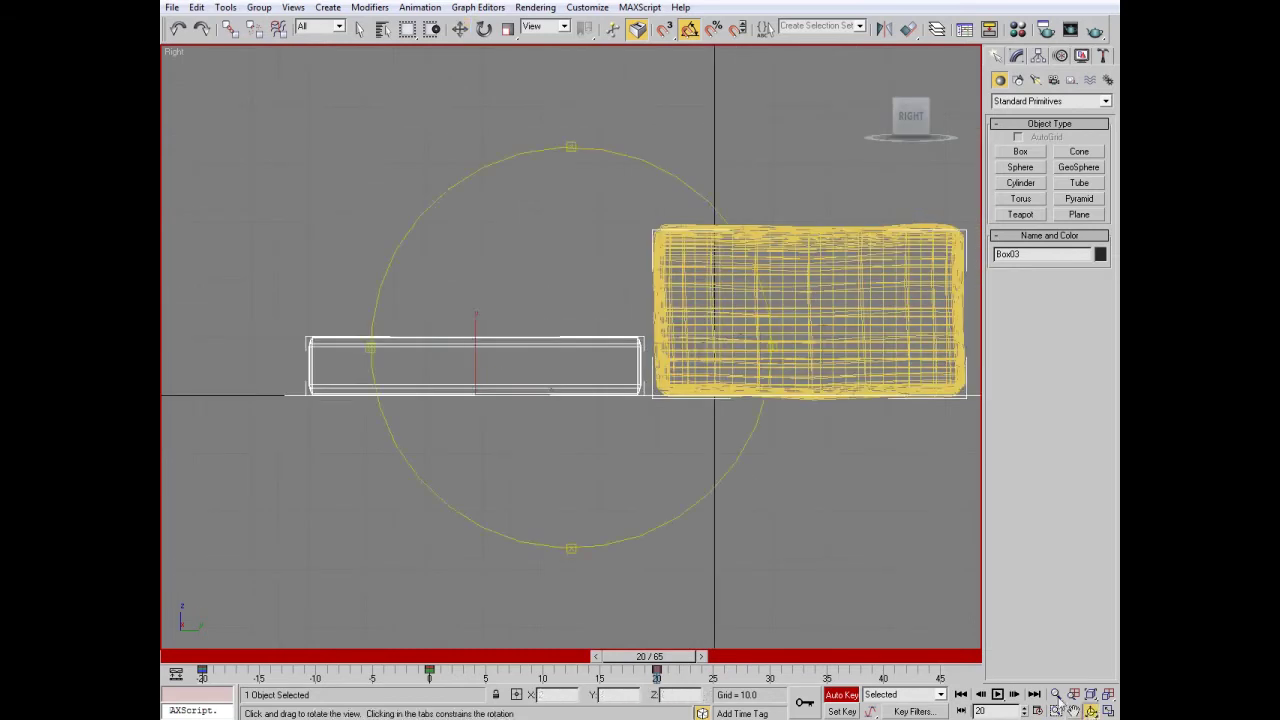
mouse_move(508, 361)
left_mouse_down()
mouse_move(580, 371)
mouse_move(577, 303)
left_mouse_up()
key("F3")
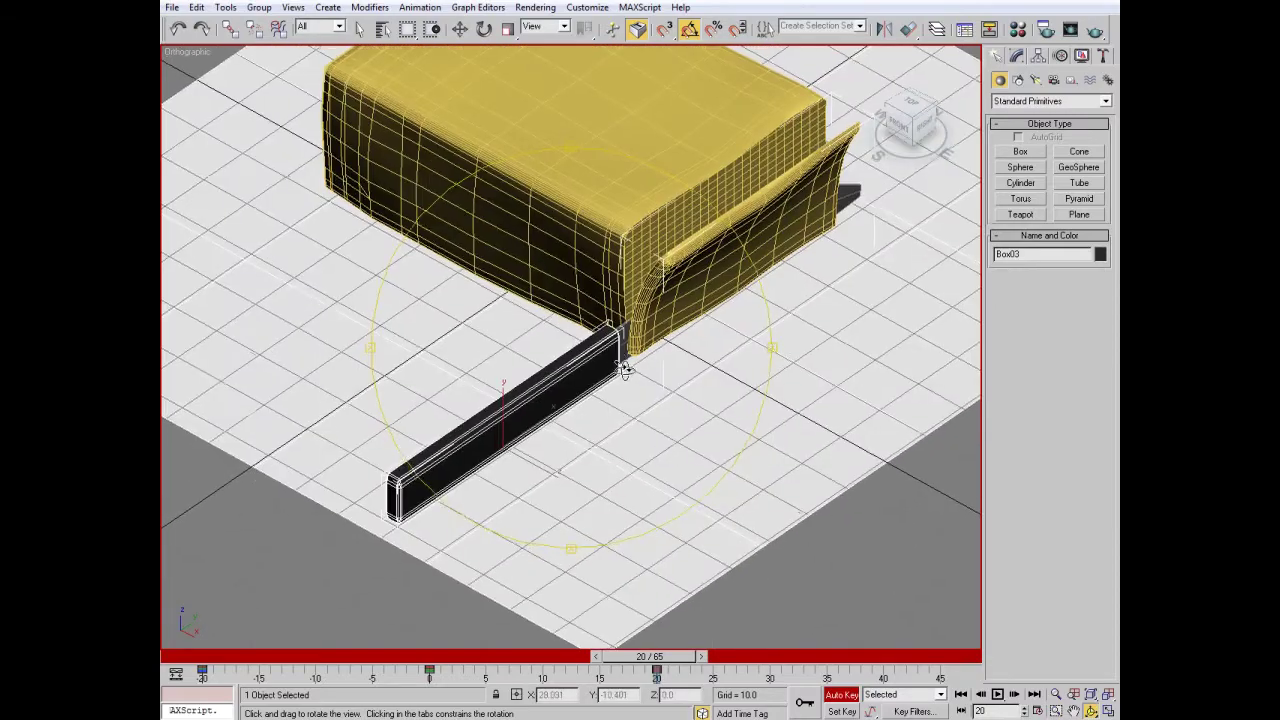
mouse_move(654, 656)
left_mouse_down()
mouse_move(330, 660)
mouse_move(686, 634)
mouse_move(471, 629)
mouse_move(635, 637)
mouse_move(240, 658)
mouse_move(584, 645)
mouse_move(960, 658)
mouse_move(163, 660)
mouse_move(585, 660)
mouse_move(655, 698)
mouse_move(775, 668)
mouse_move(712, 668)
left_mouse_up()
- Select the knife and scrub back through its descent toward frame 23
key("w")
left_click(668, 408)
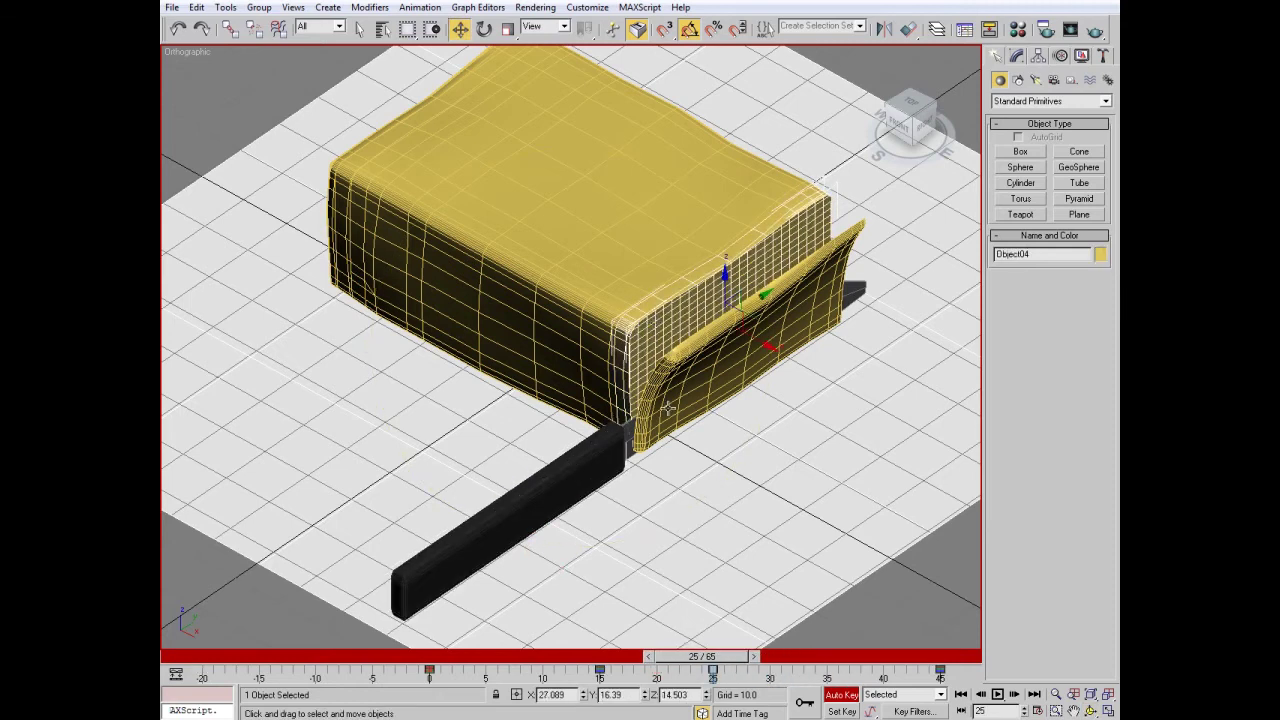
left_click(584, 479)
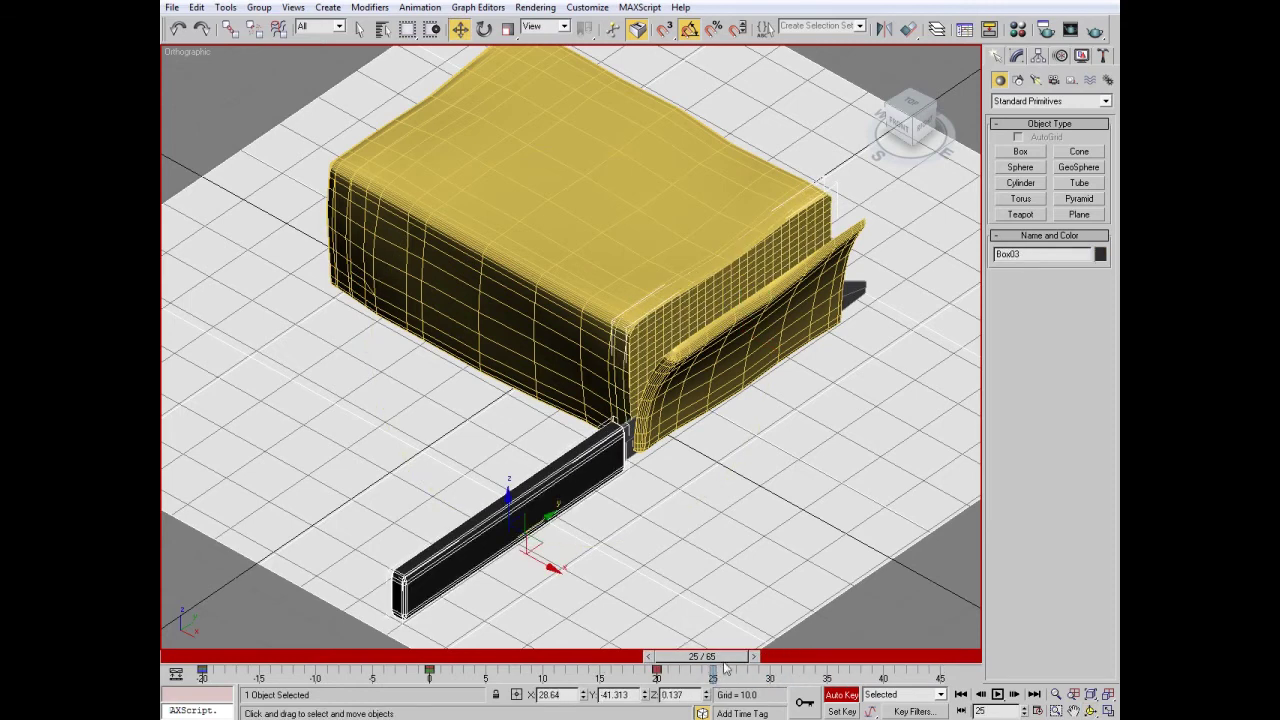
left_click(713, 360)
left_click(594, 484)
left_click(660, 330)
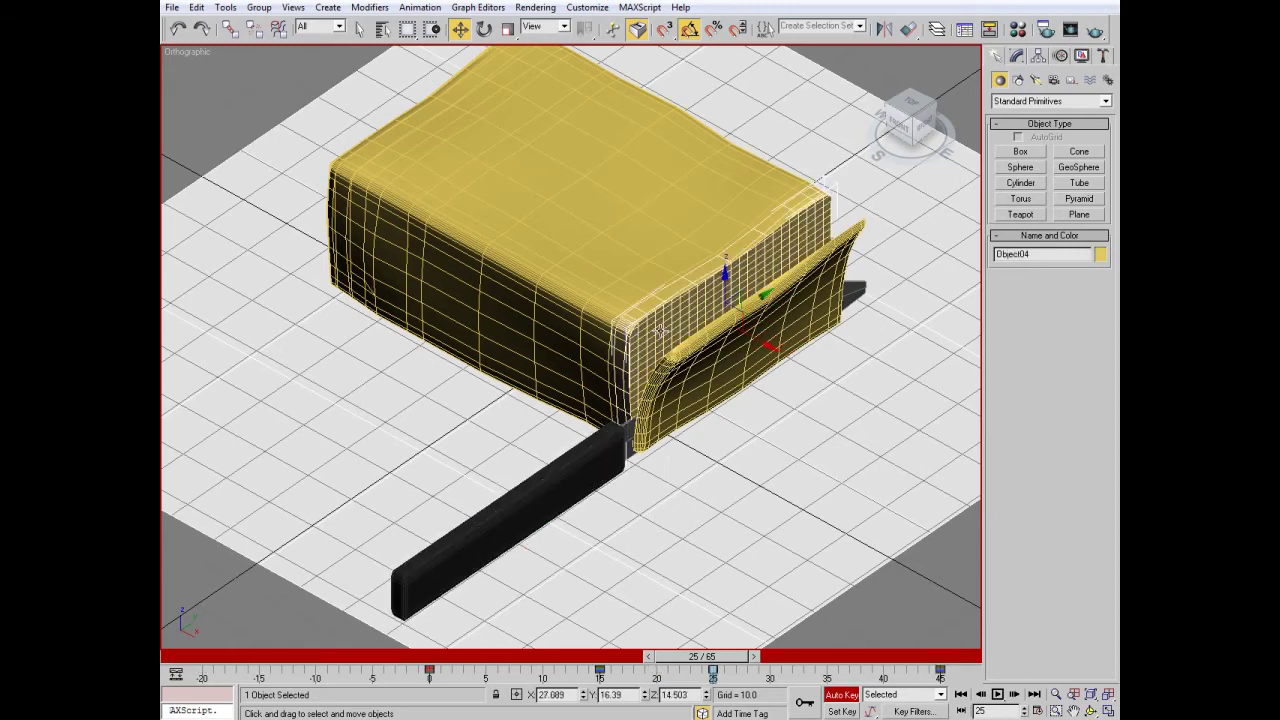
left_click(590, 453)
key("comma")
key("comma")
key("comma")
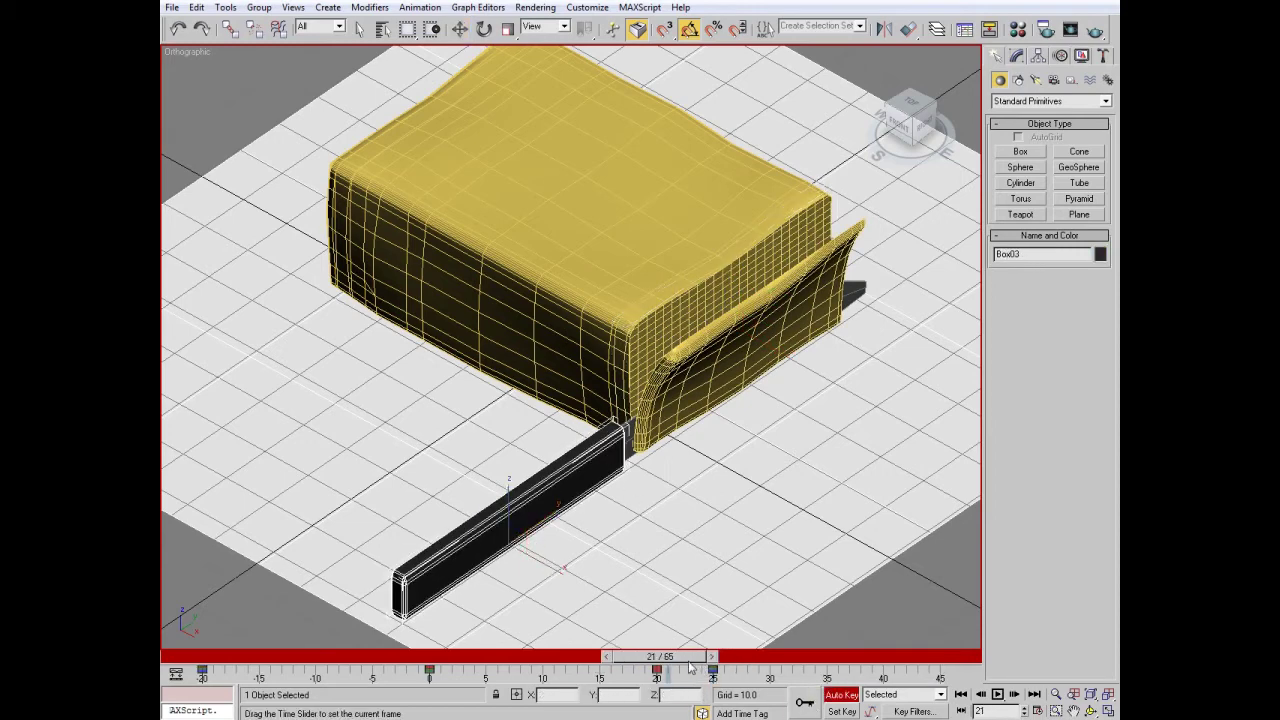
key("comma")
key("comma")
mouse_move(672, 660)
left_mouse_down()
mouse_move(588, 657)
mouse_move(684, 657)
mouse_move(574, 657)
mouse_move(675, 689)
left_mouse_up()
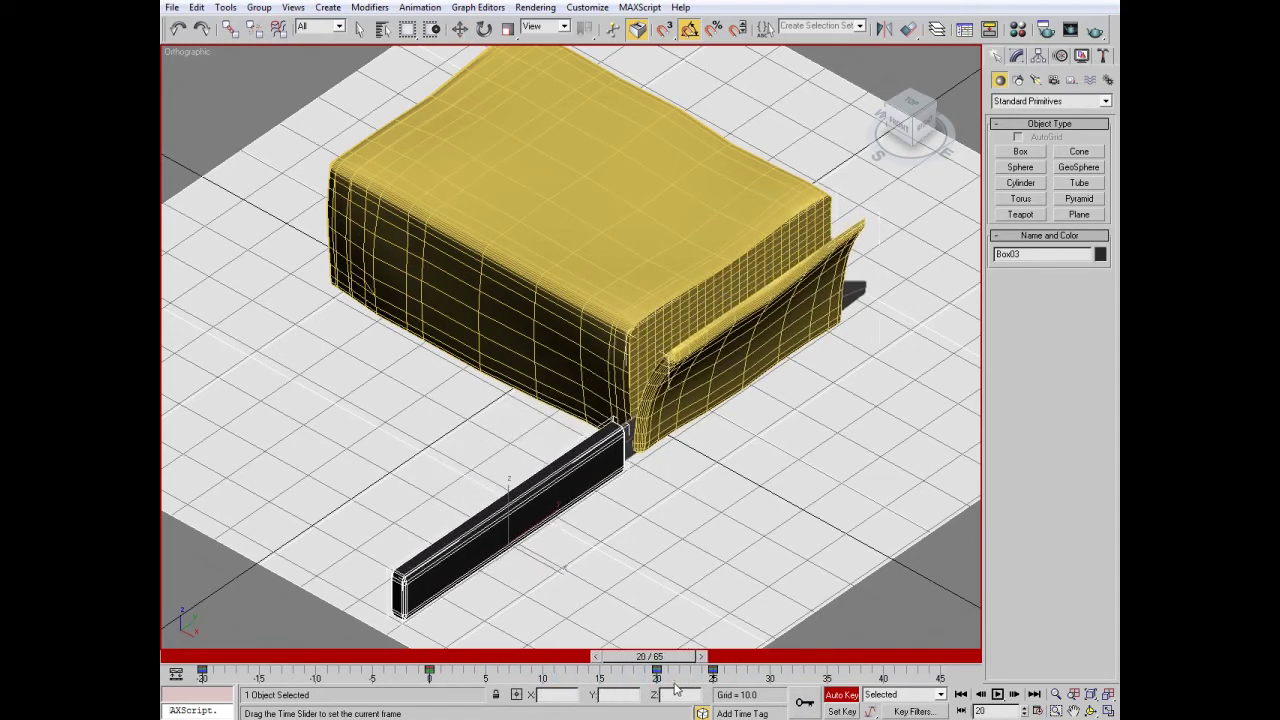
left_click_drag(775, 689, 679, 684)
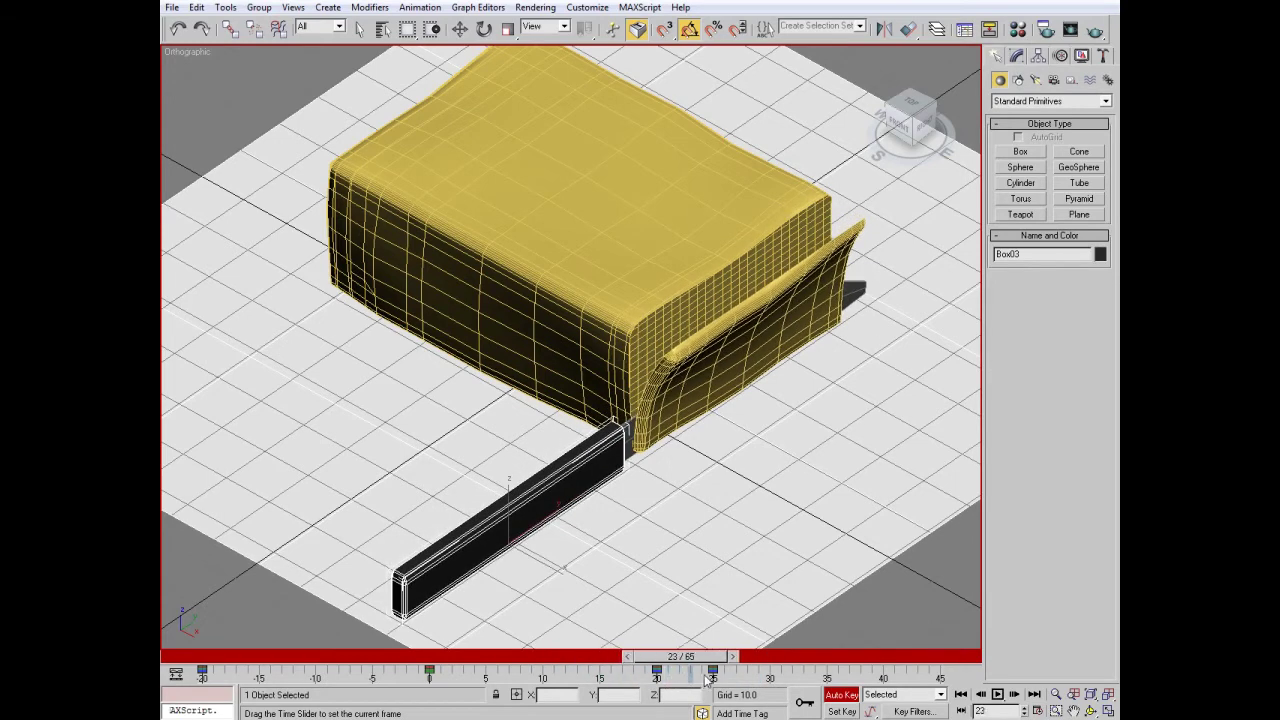
- At frame 23 in the Front view, raise the knife above the gold block
key("w")
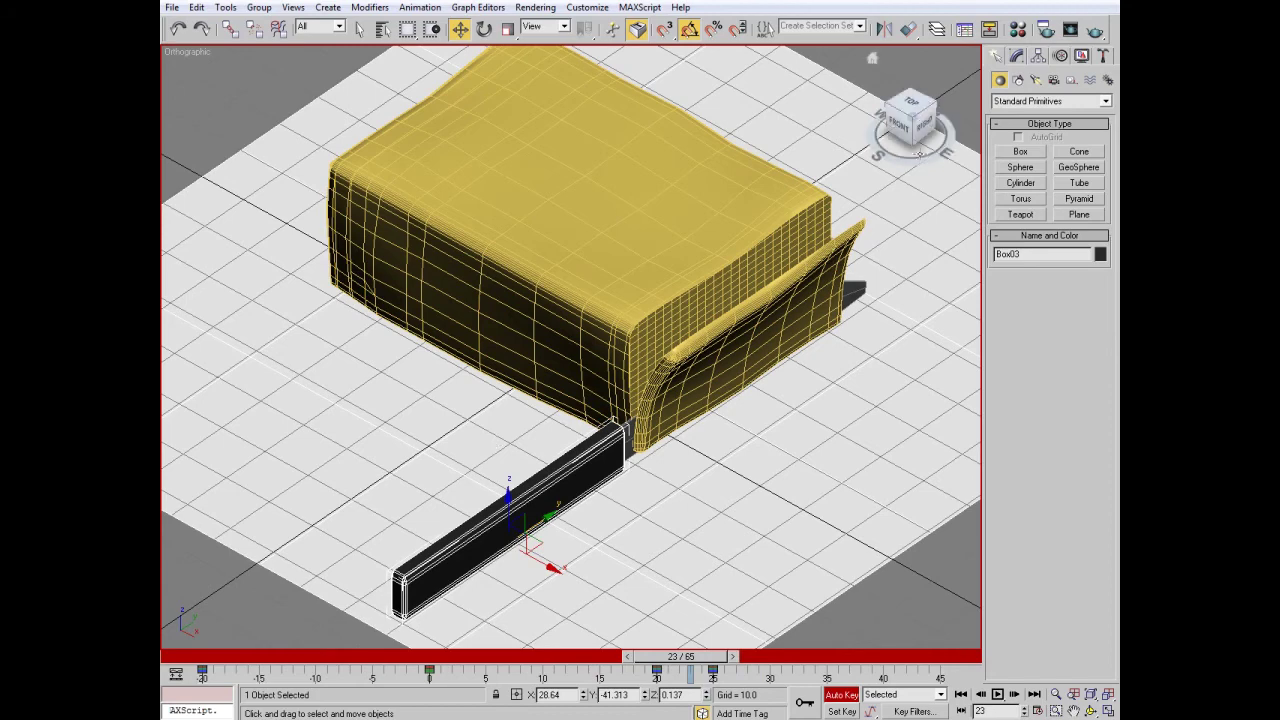
left_click(898, 125)
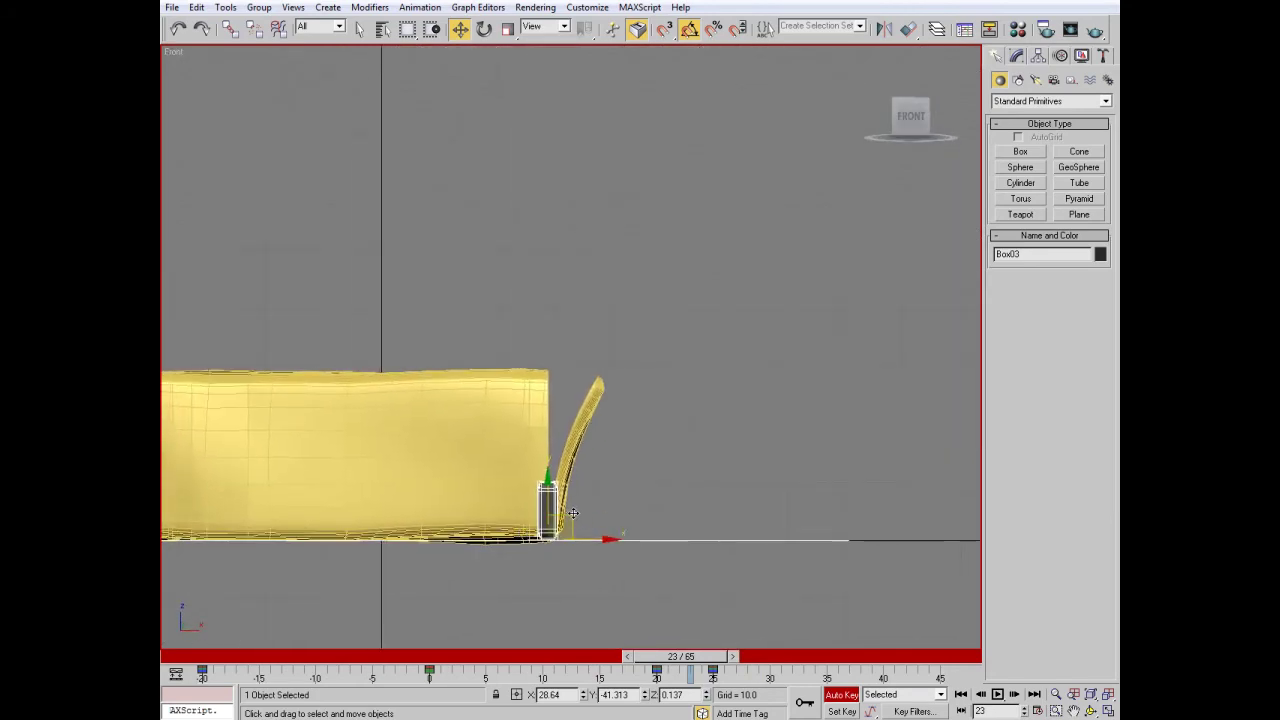
left_click_drag(572, 513, 575, 339)
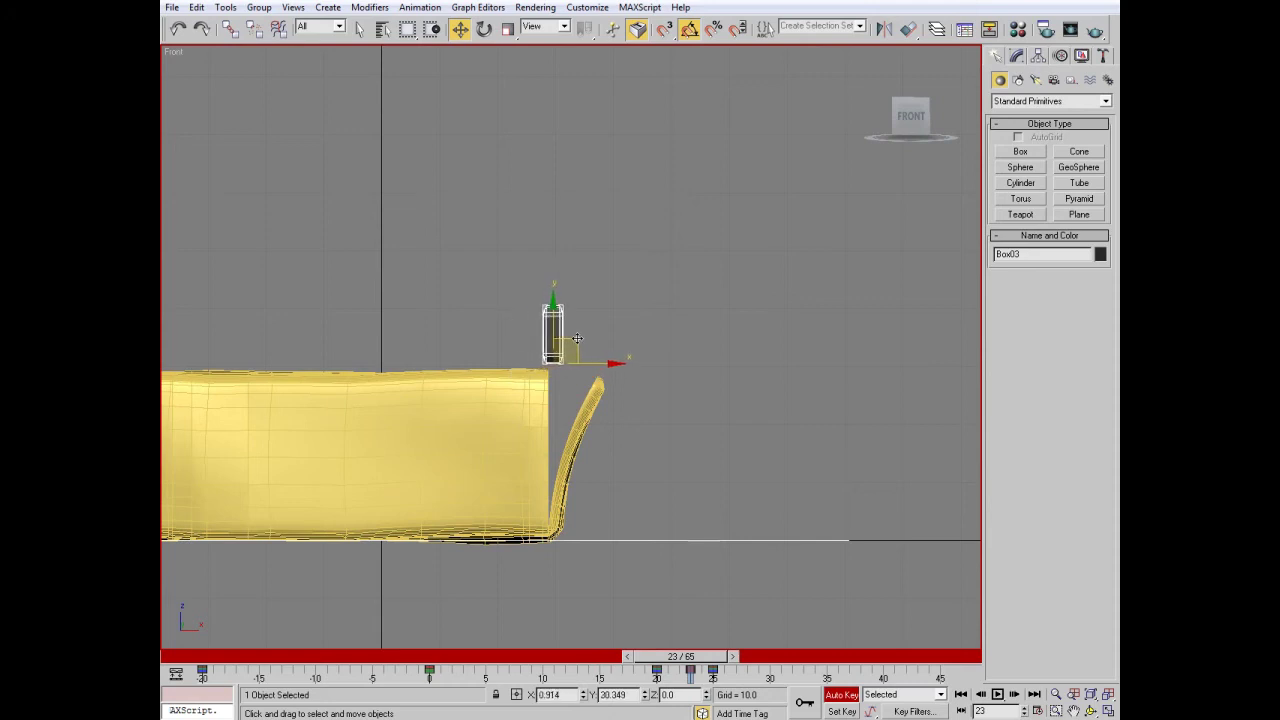
scroll(555, 352, "up", 5)
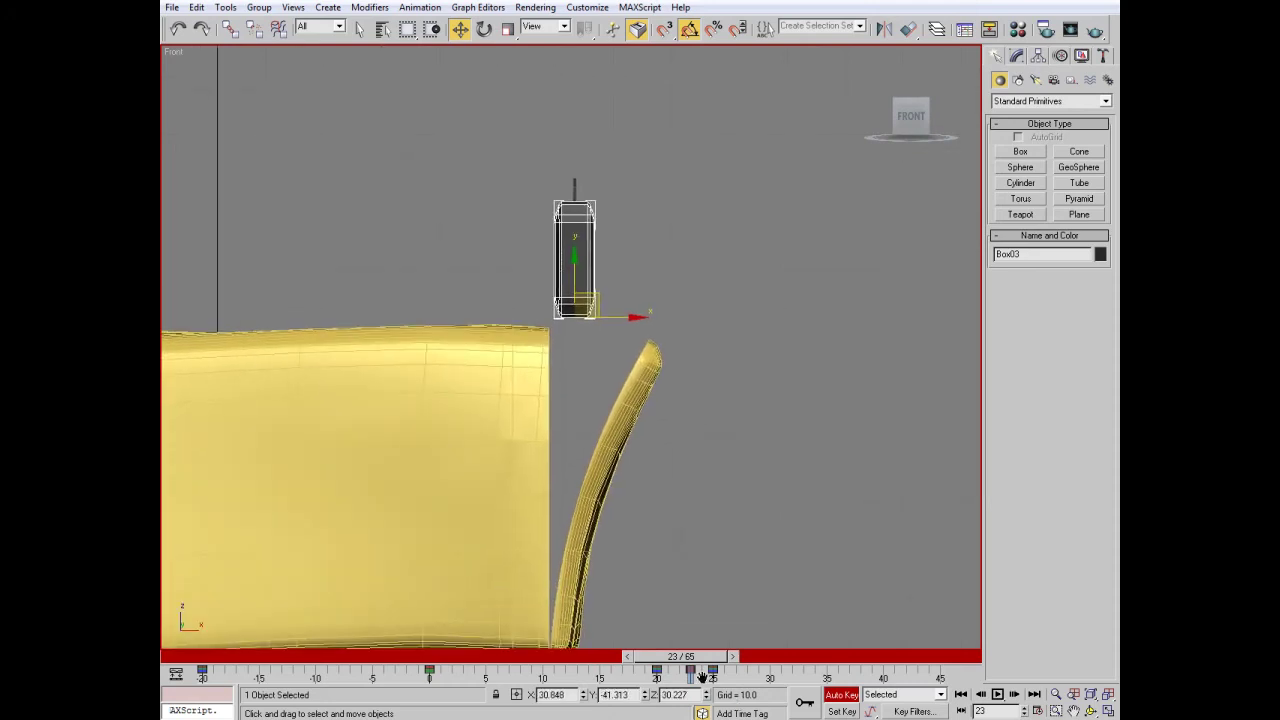
- At frame 25, bring the knife onto the gold block's top surface
left_click_drag(723, 657, 743, 660)
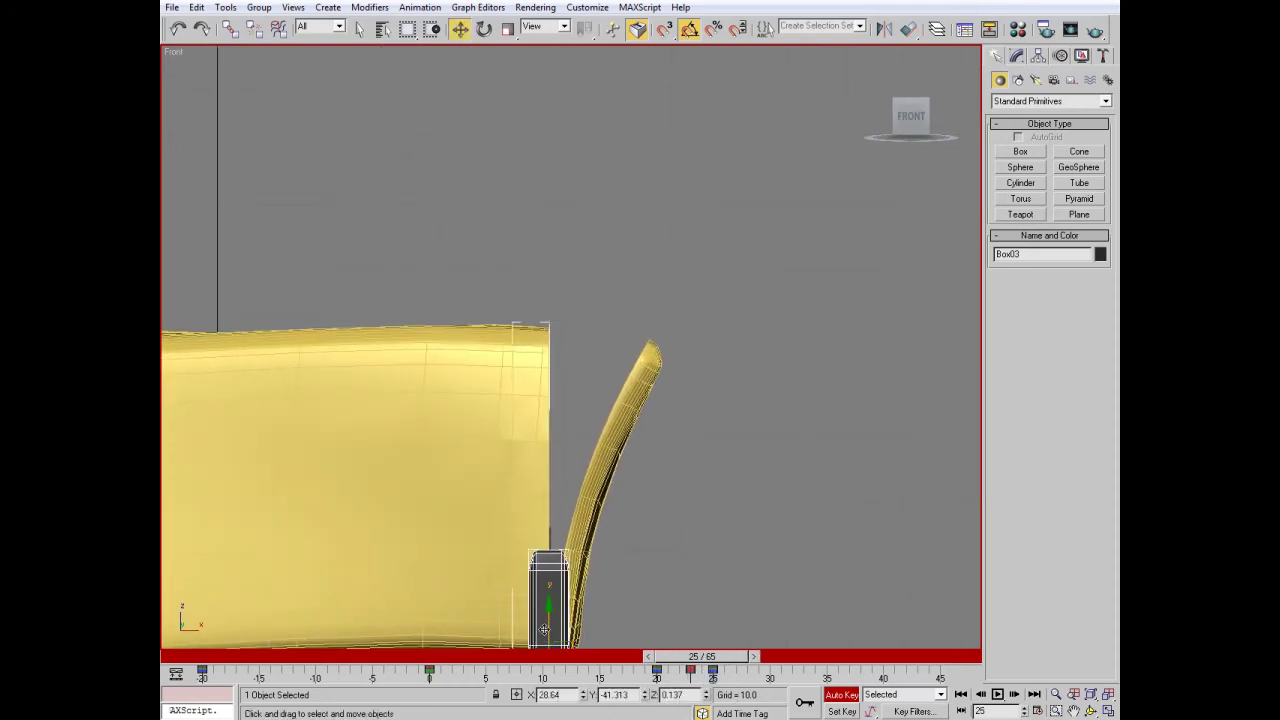
middle_click_drag(544, 628, 554, 596)
left_click_drag(554, 596, 550, 263)
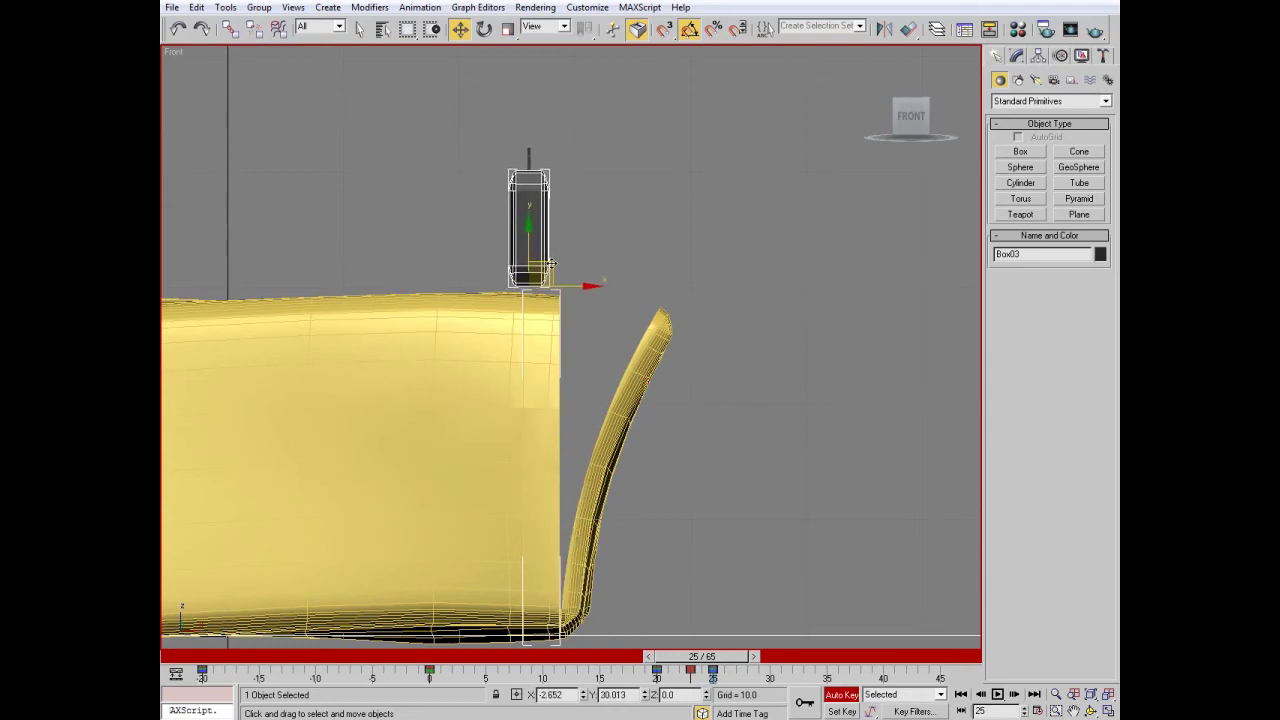
scroll(520, 334, "up", 2)
scroll(531, 429, "up", 2)
scroll(449, 423, "up", 2)
scroll(573, 381, "up", 2)
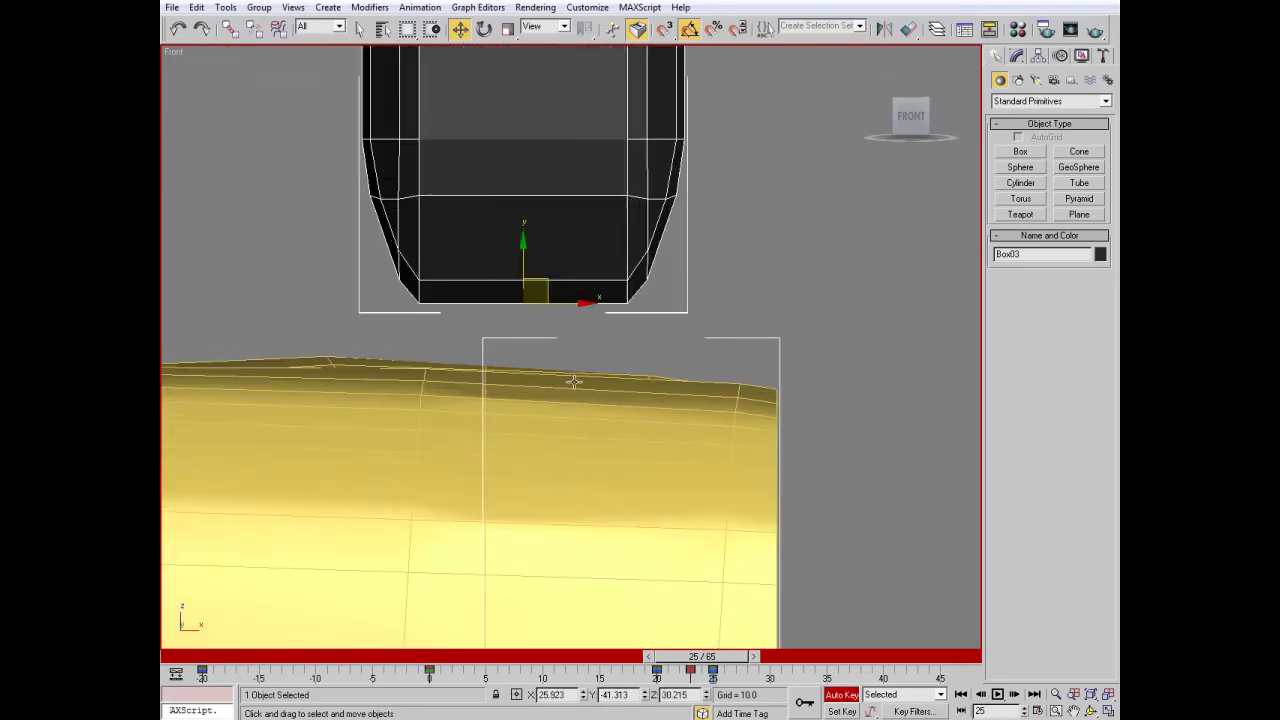
scroll(573, 381, "up", 2)
middle_click_drag(573, 381, 532, 442)
left_click_drag(635, 334, 563, 456)
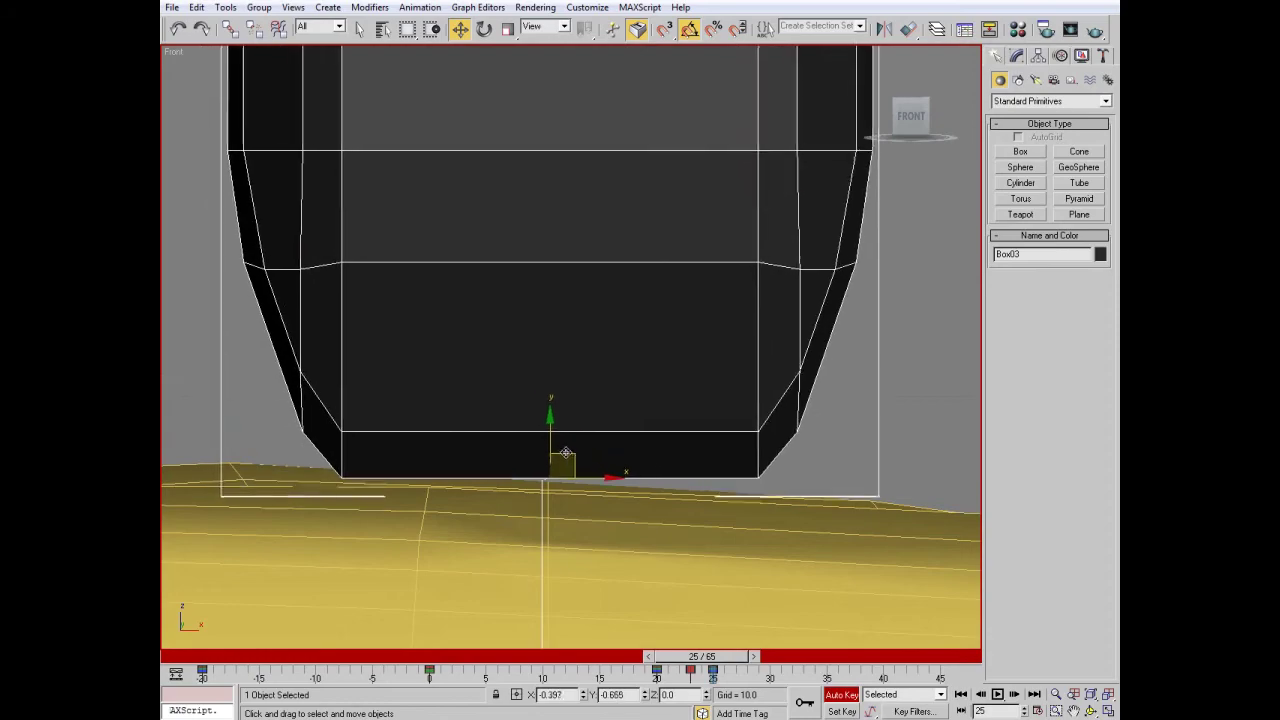
scroll(563, 450, "down", 3)
scroll(566, 437, "down", 3)
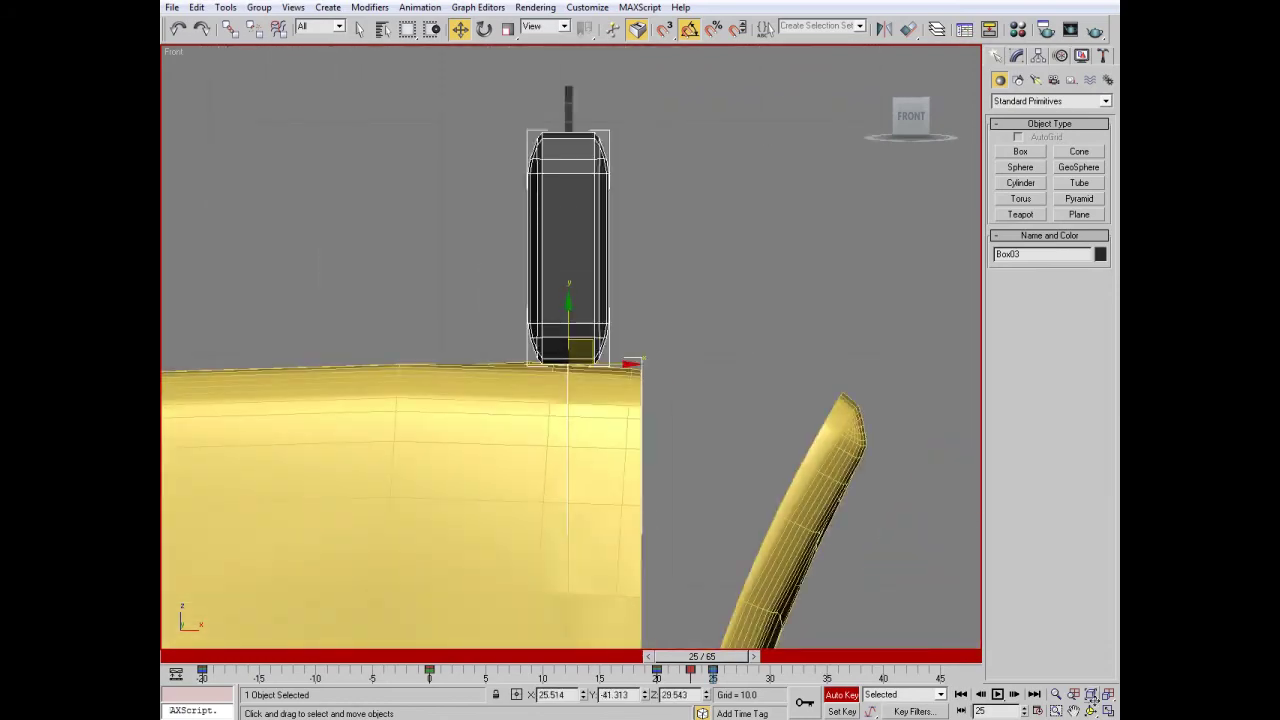
- In a three-quarter view, nudge the knife down onto the block and scrub to check its motion
middle_click_drag(566, 437, 498, 280, "alt")
scroll(498, 280, "down", 5)
middle_click_drag(591, 343, 640, 320, "alt")
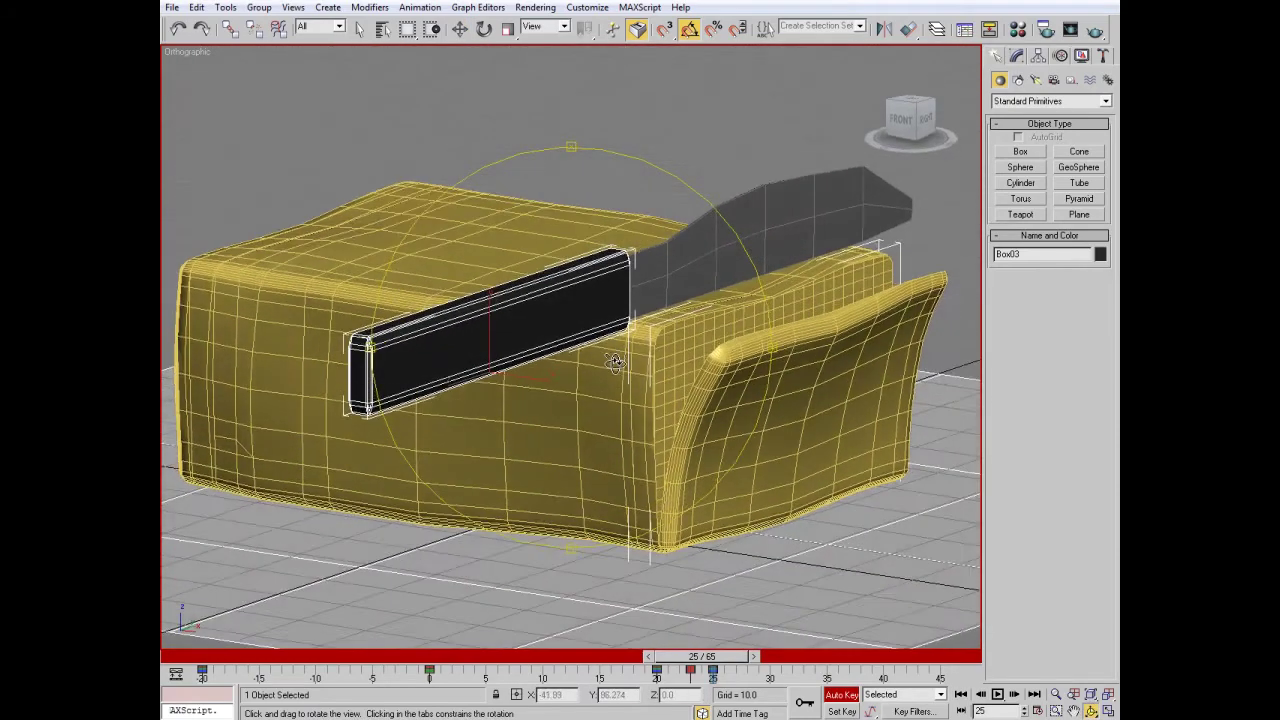
scroll(666, 294, "up", 5)
scroll(334, 384, "up", 2)
left_click_drag(334, 384, 517, 327)
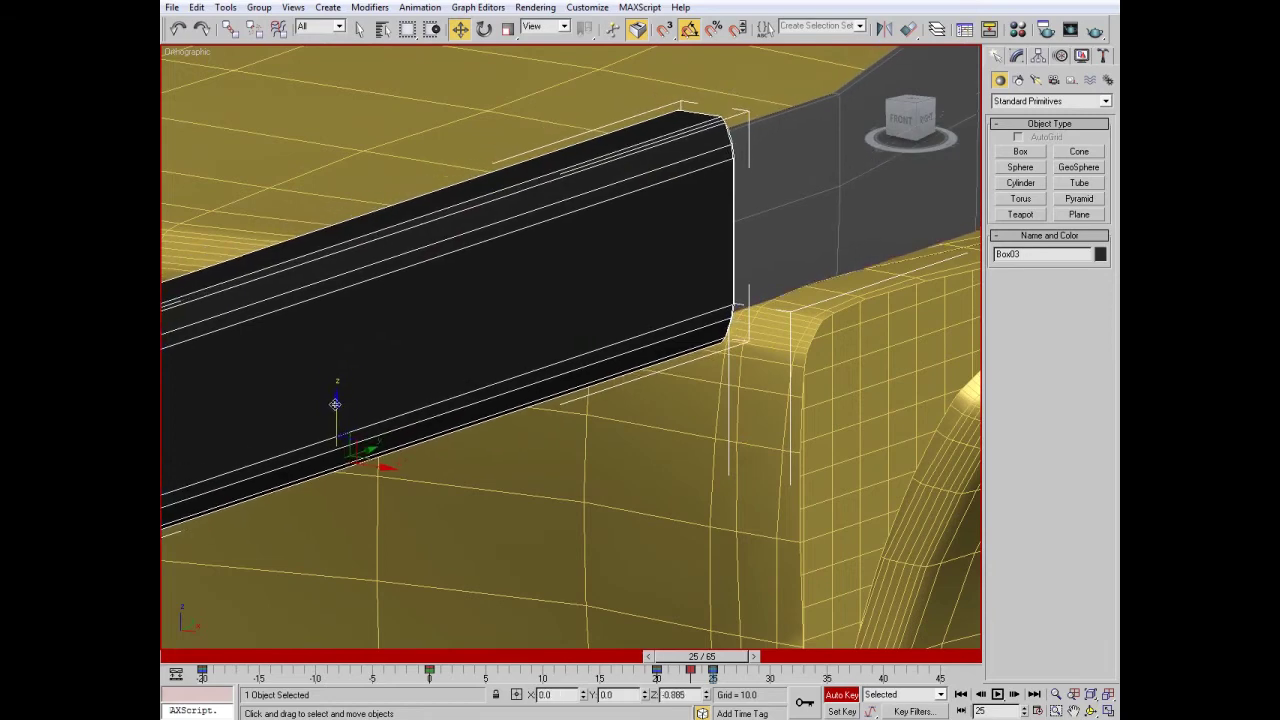
scroll(517, 327, "down", 3)
scroll(486, 414, "down", 2)
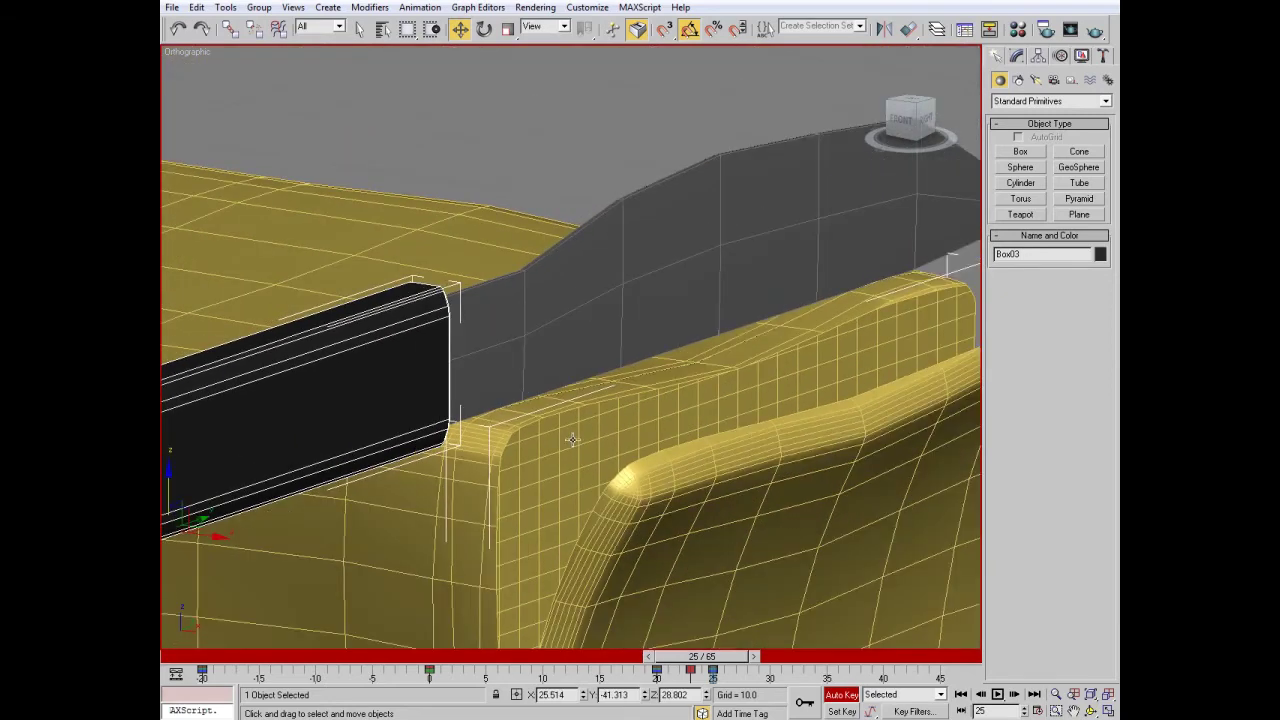
scroll(571, 443, "down", 3)
scroll(586, 423, "down", 1)
mouse_move(727, 673)
left_mouse_down()
mouse_move(520, 660)
mouse_move(742, 685)
mouse_move(849, 672)
left_mouse_up()
- At frame 45, move the knife down to the floor in front of the gold block
key("w")
left_click(571, 412)
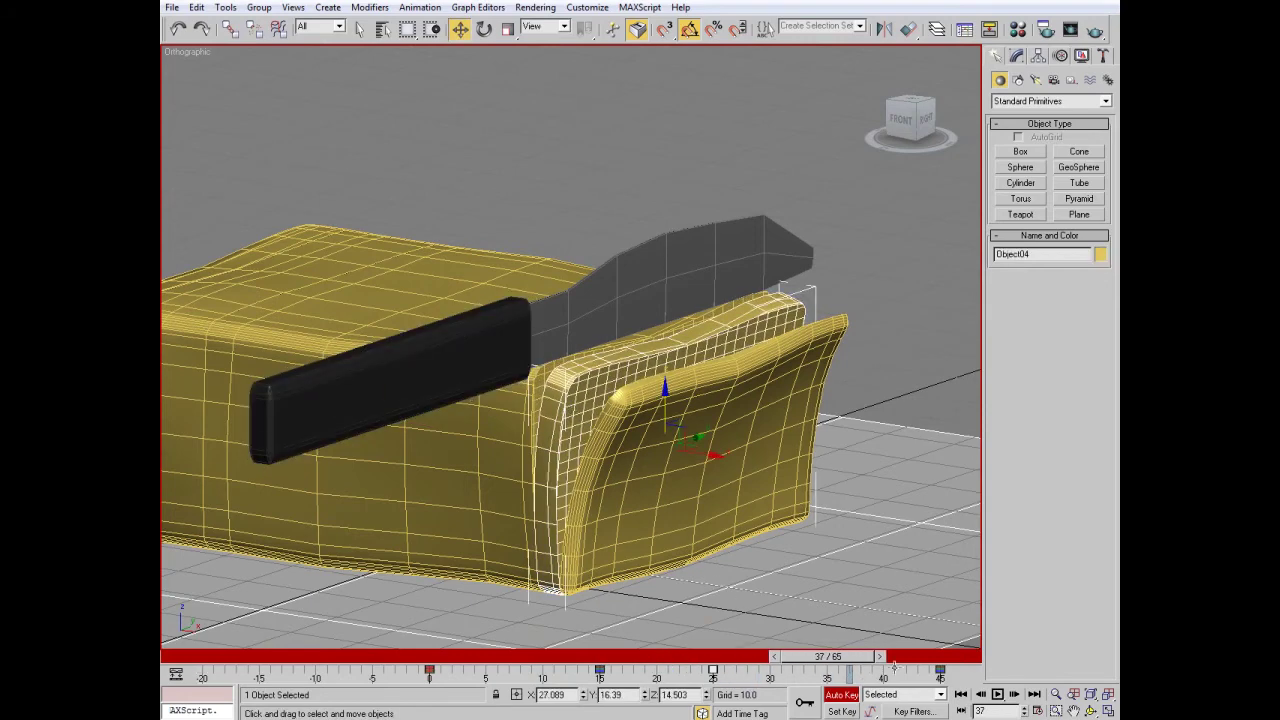
left_click(497, 360)
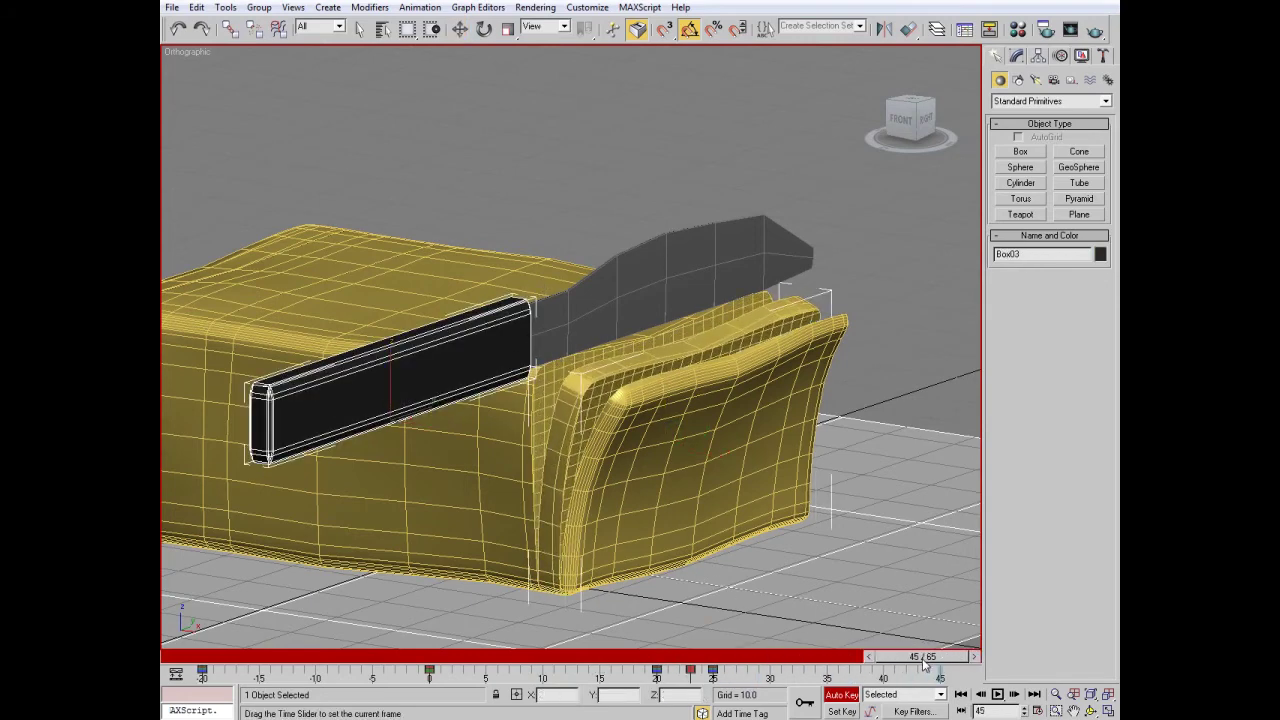
left_click_drag(428, 302, 453, 550)
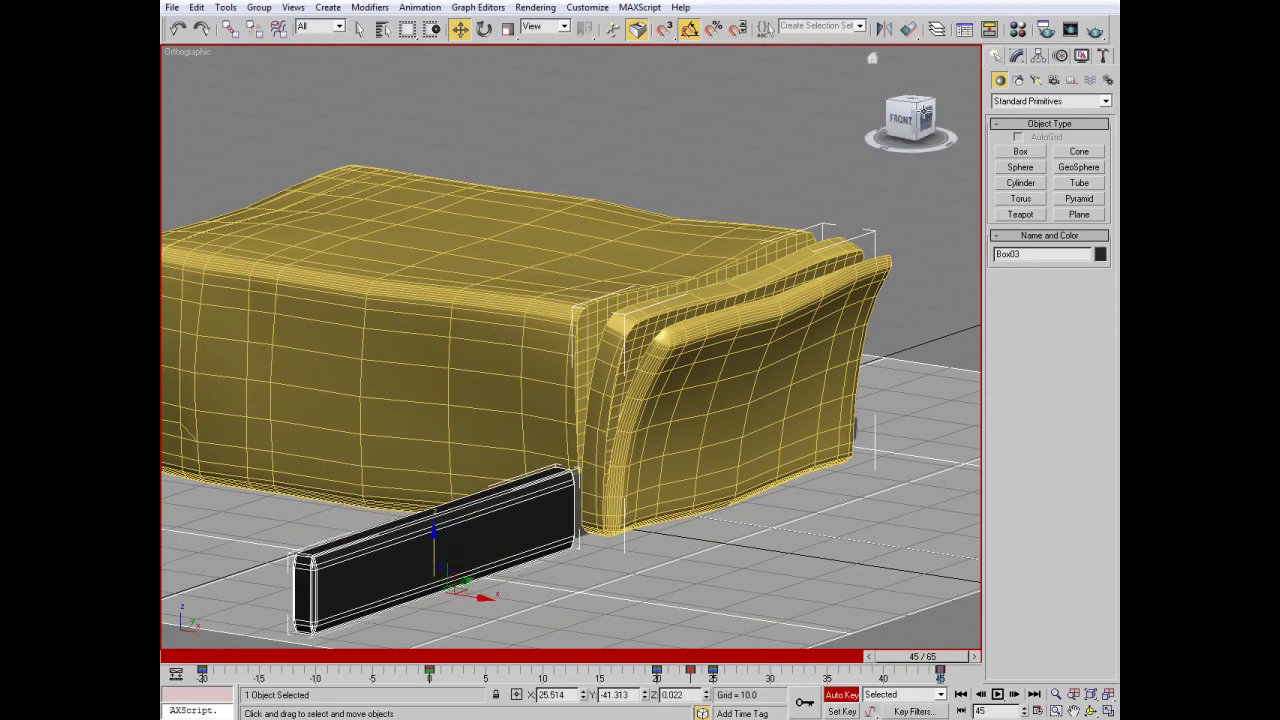
- Check the knife's ground position from the Right view, then orbit back to a 3D overview
left_click(924, 119)
scroll(470, 480, "up", 2)
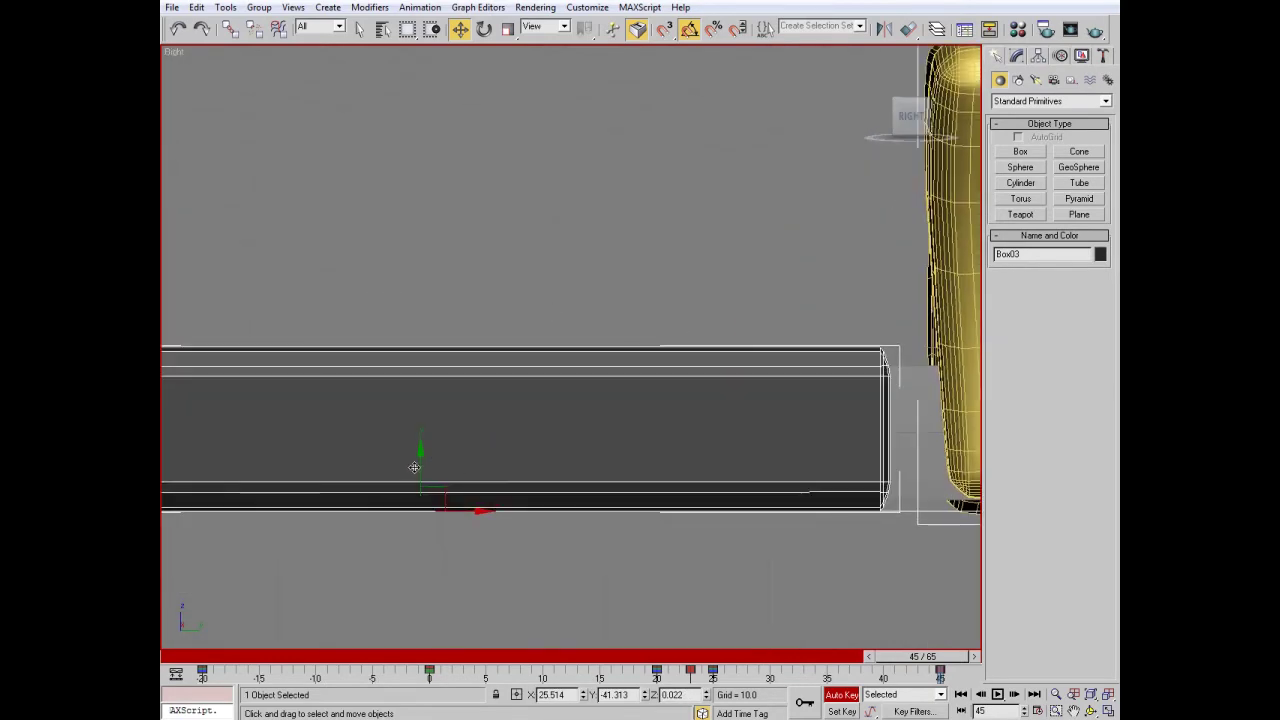
left_click_drag(414, 467, 434, 467)
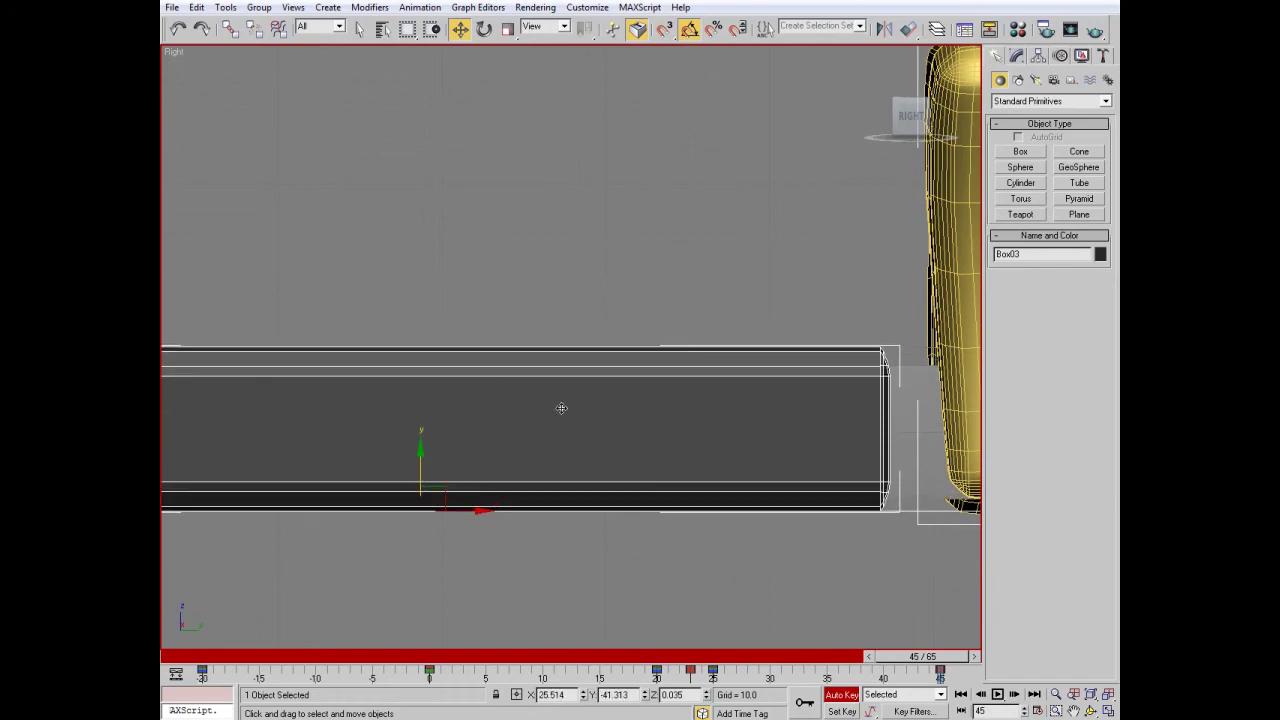
scroll(565, 380, "down", 5)
scroll(560, 380, "down", 2)
left_click(1090, 711)
left_click_drag(600, 420, 731, 274)
- Turn off edged faces and play the knife slicing animation to review it
right_click(761, 170)
left_click(761, 170)
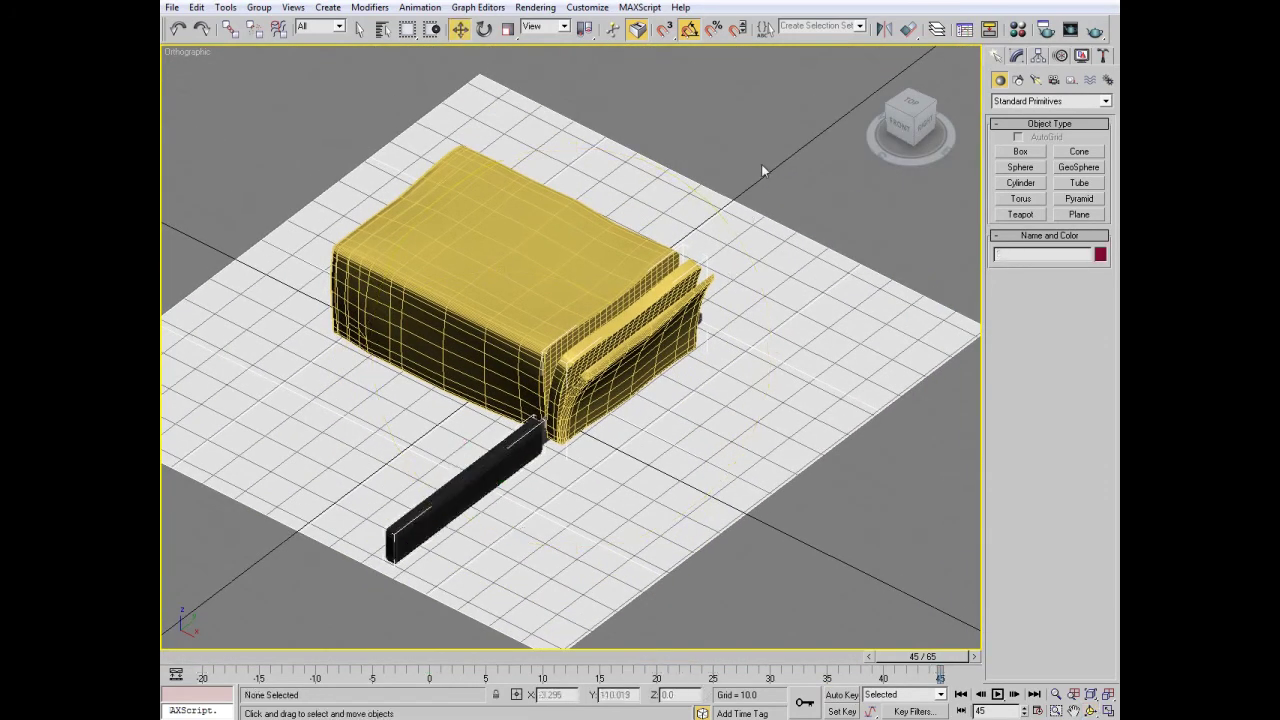
key("F4")
left_click(997, 693)
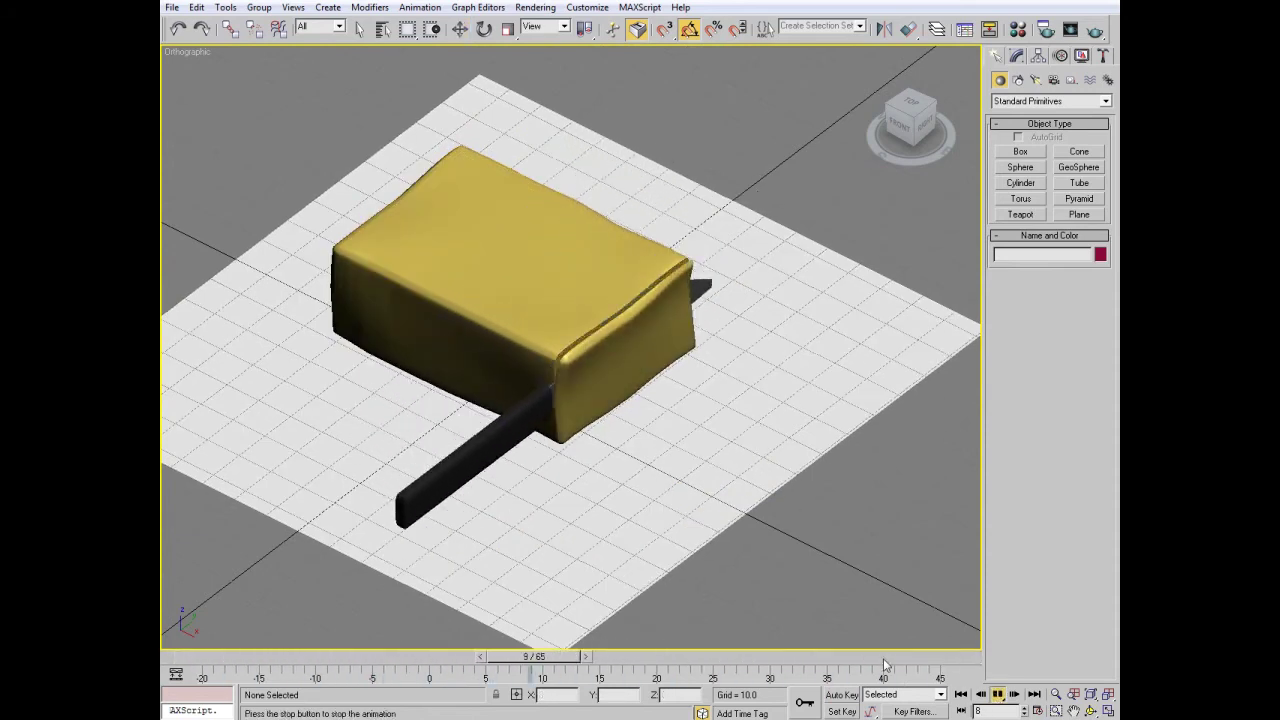
left_click(631, 657)
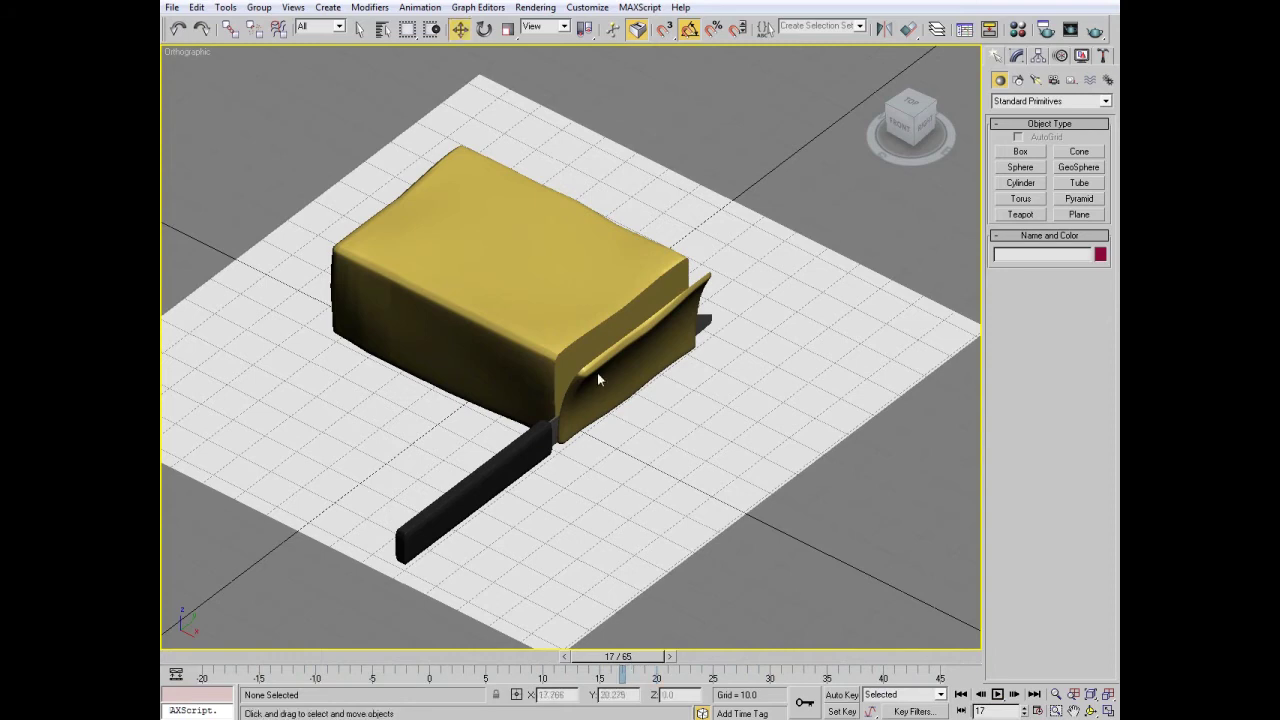
left_click(631, 343)
- Extend the animation End Time to 70 so the range spans -20 to 70
left_click(1040, 711)
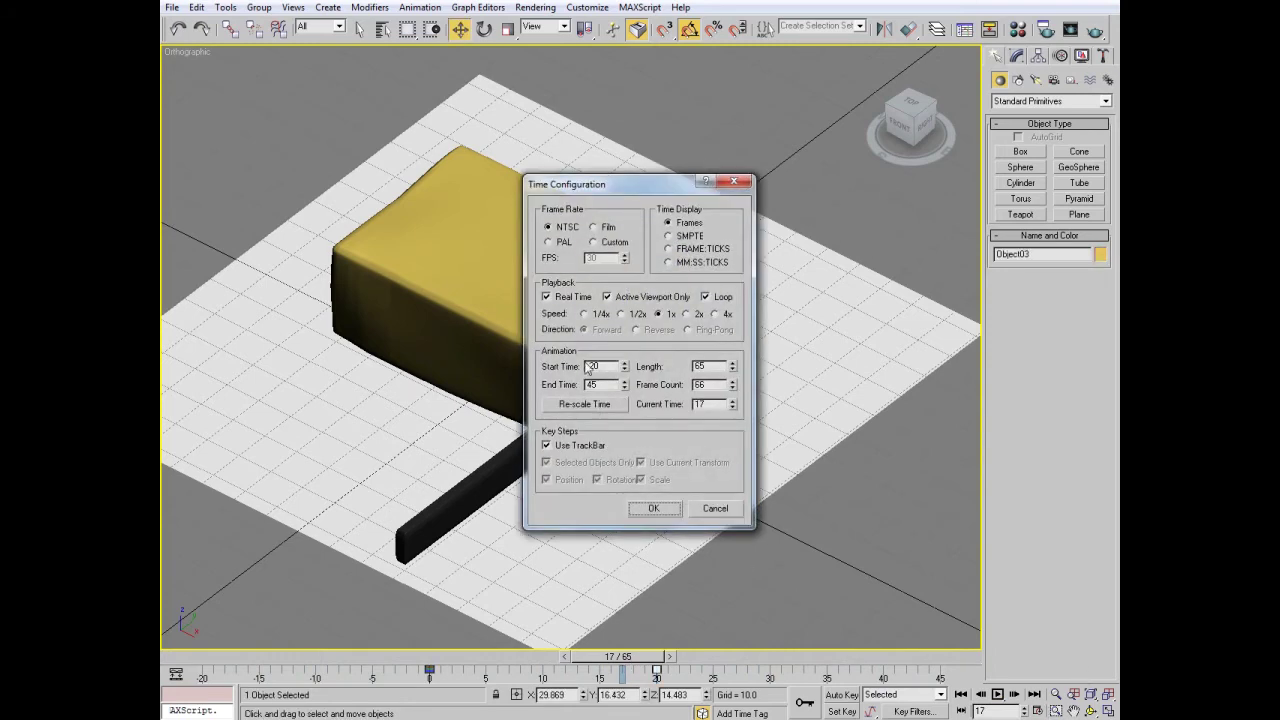
left_click(653, 508)
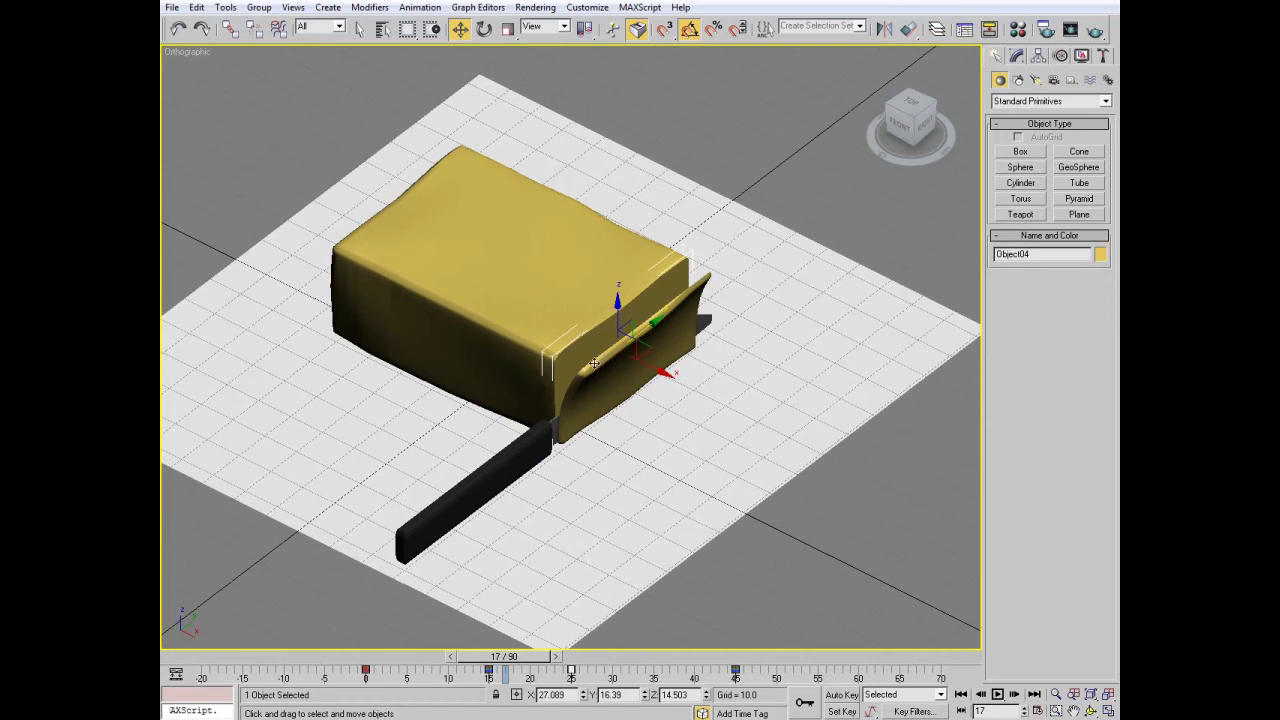
left_click_drag(548, 666, 543, 677)
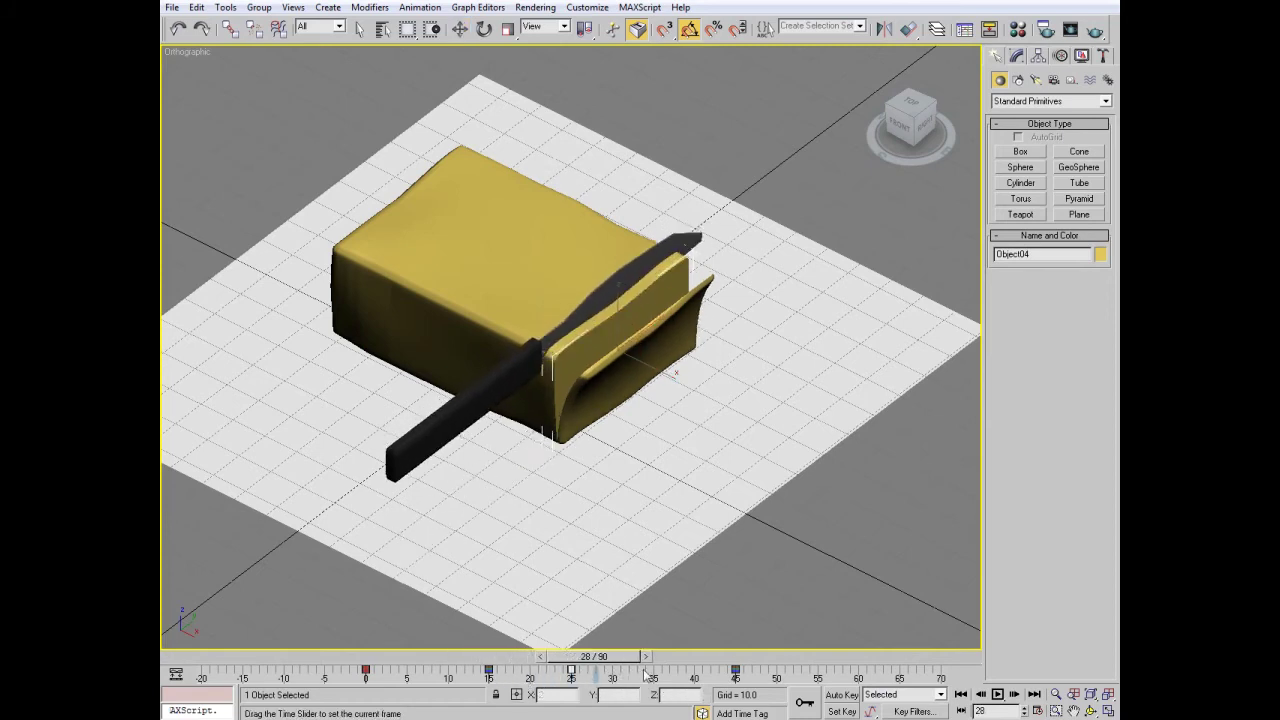
left_click(736, 677)
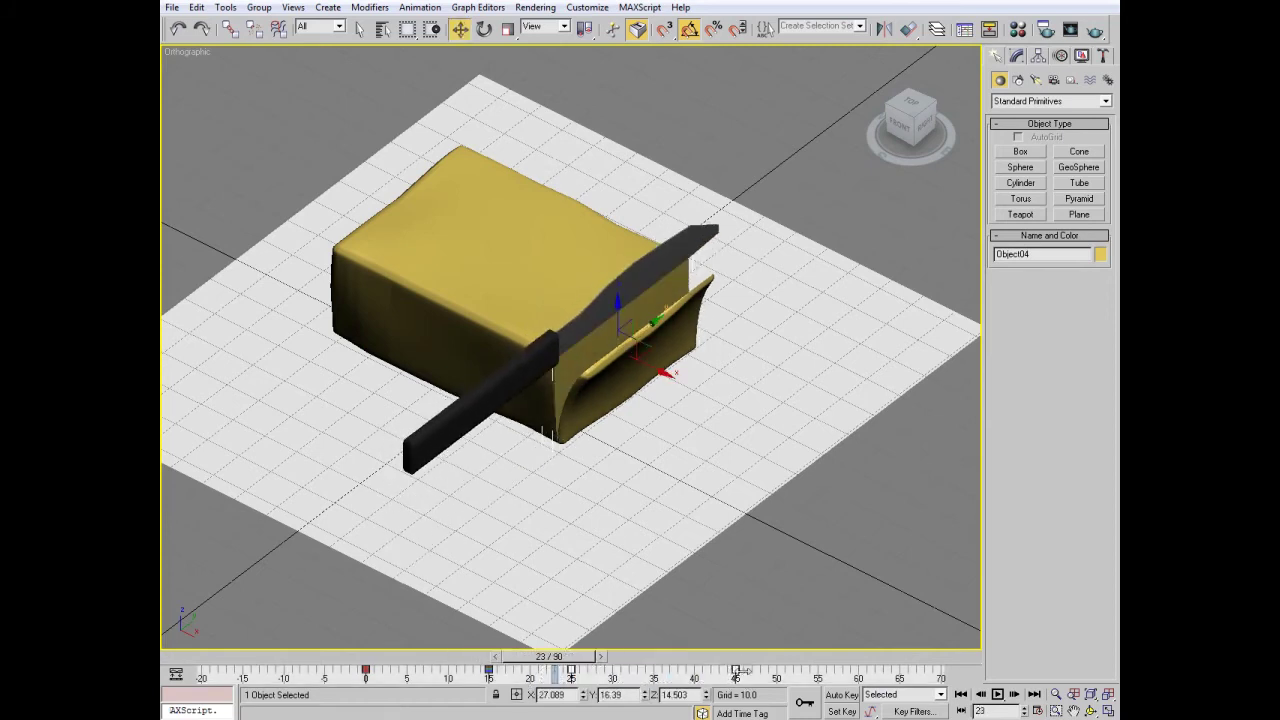
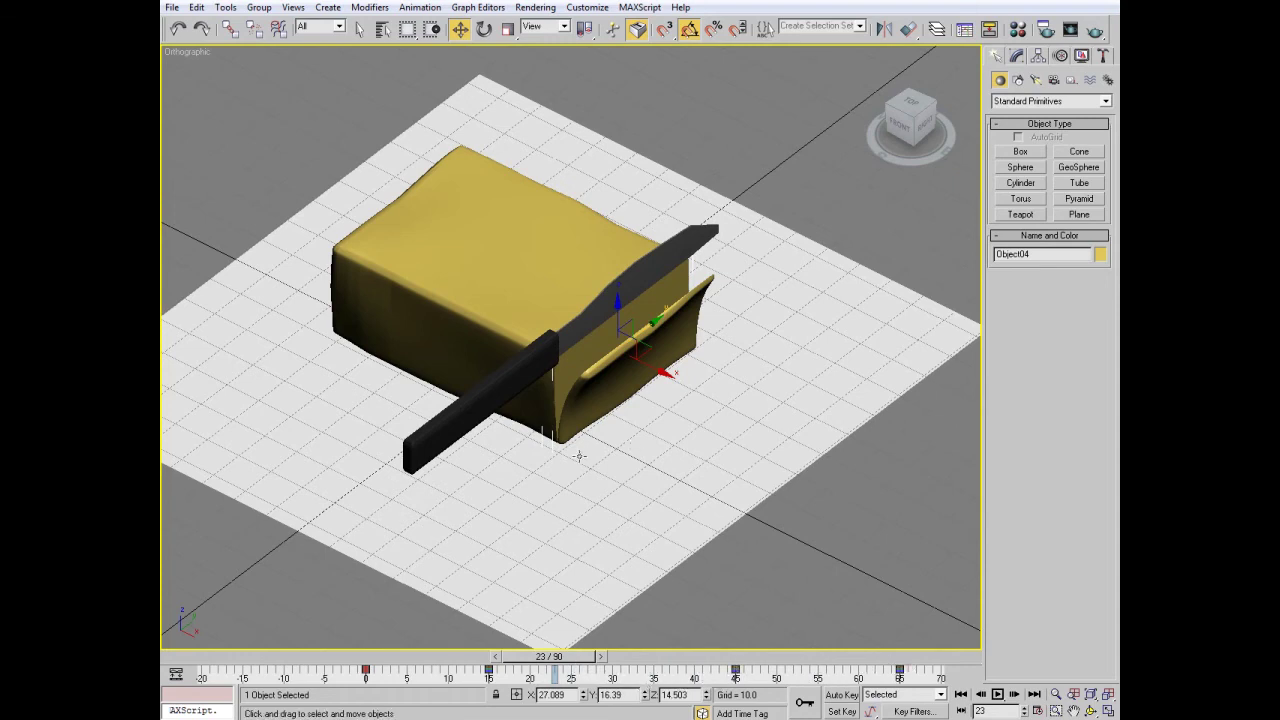
- Select the knife and move its track-bar key to frame 25
left_click(530, 395)
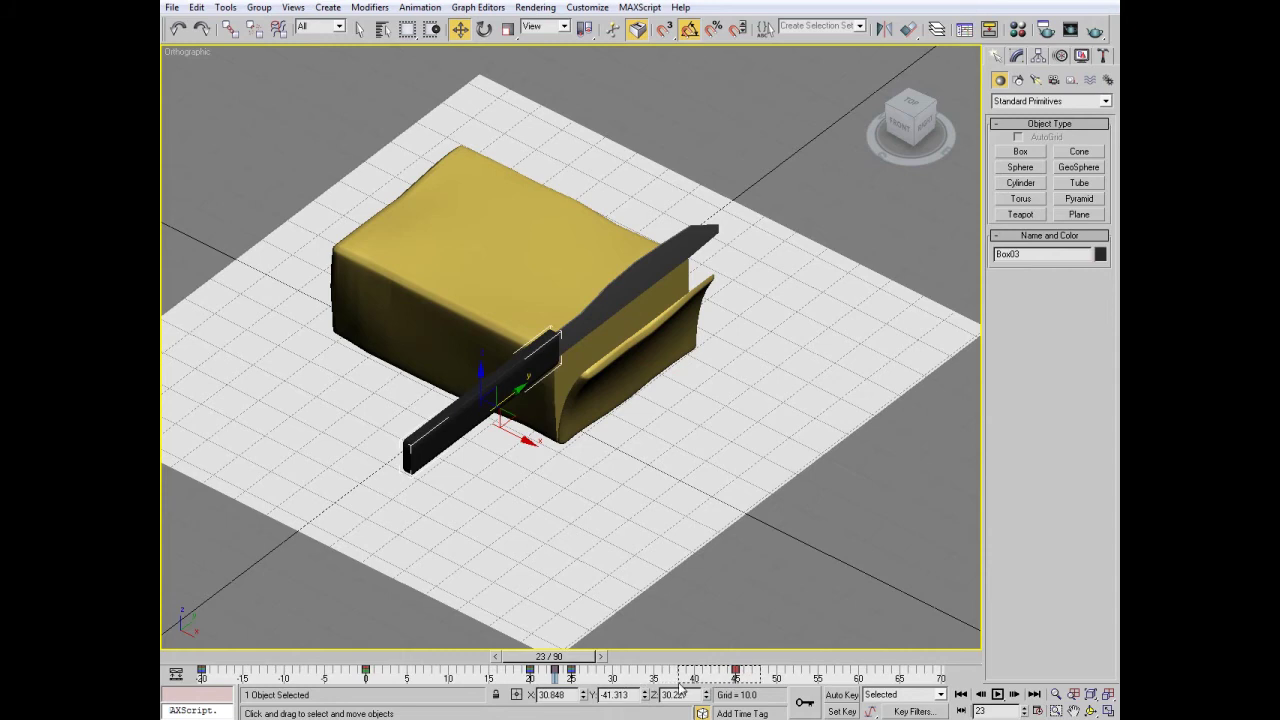
mouse_move(561, 664)
left_mouse_down()
mouse_move(778, 678)
mouse_move(574, 680)
mouse_move(818, 690)
left_mouse_up()
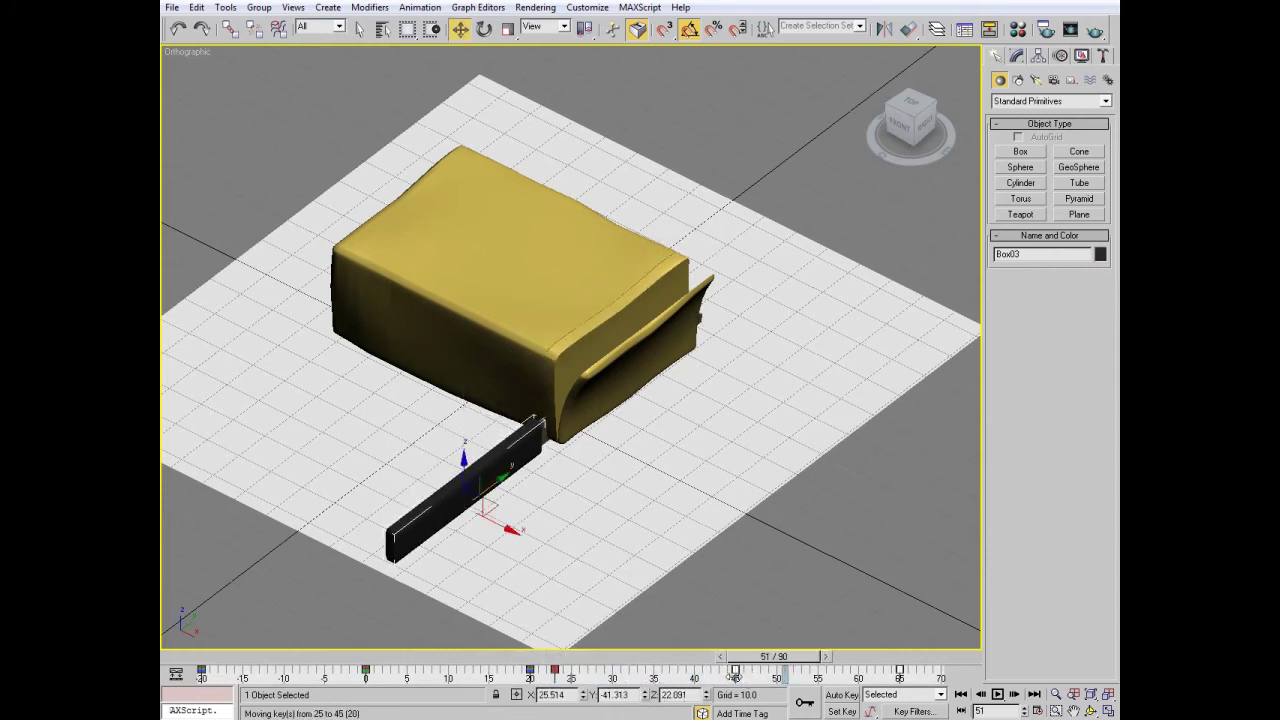
left_click_drag(553, 678, 630, 679)
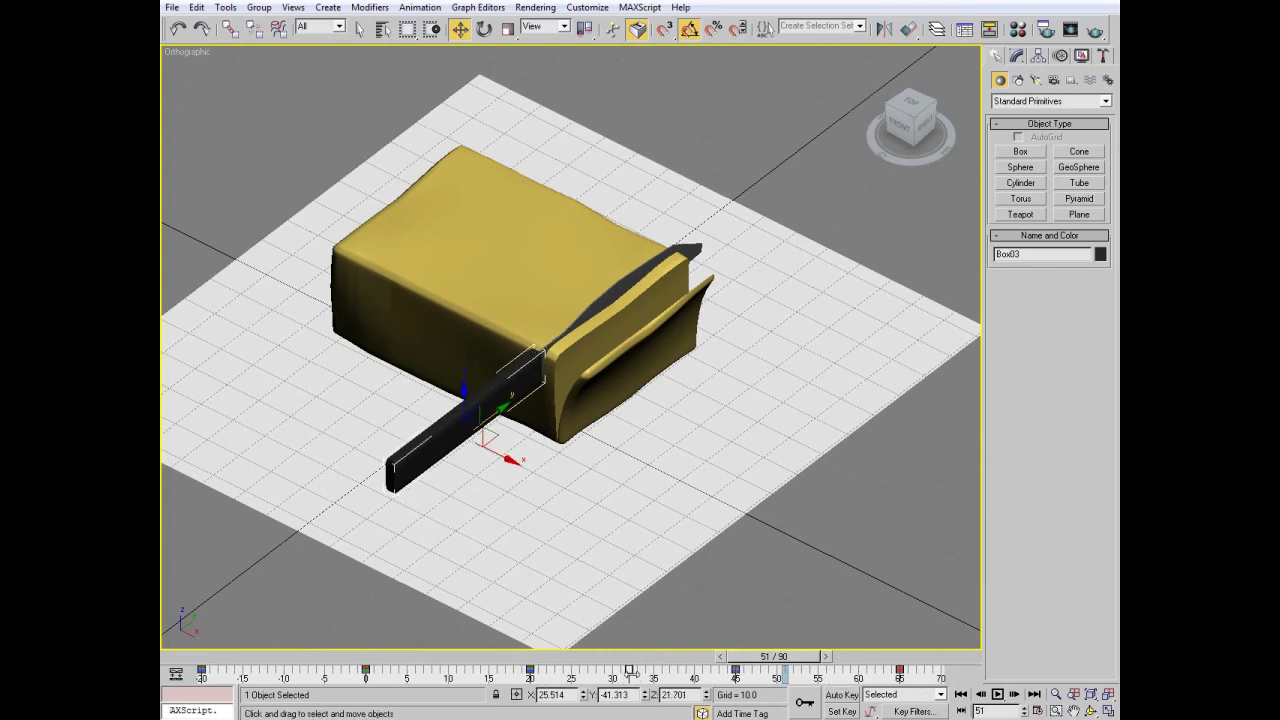
- With Auto Key, record a new knife pose at frame 32, then play back the cut
left_click_drag(775, 656, 628, 656)
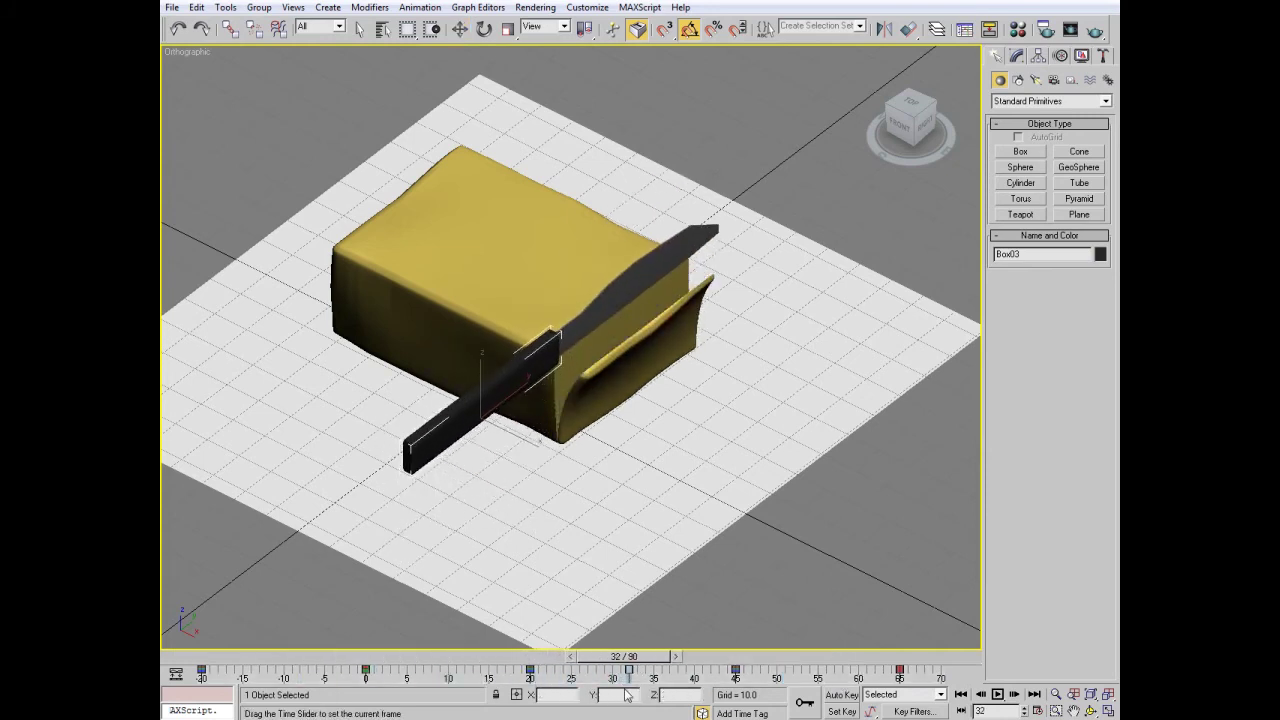
left_click(841, 694)
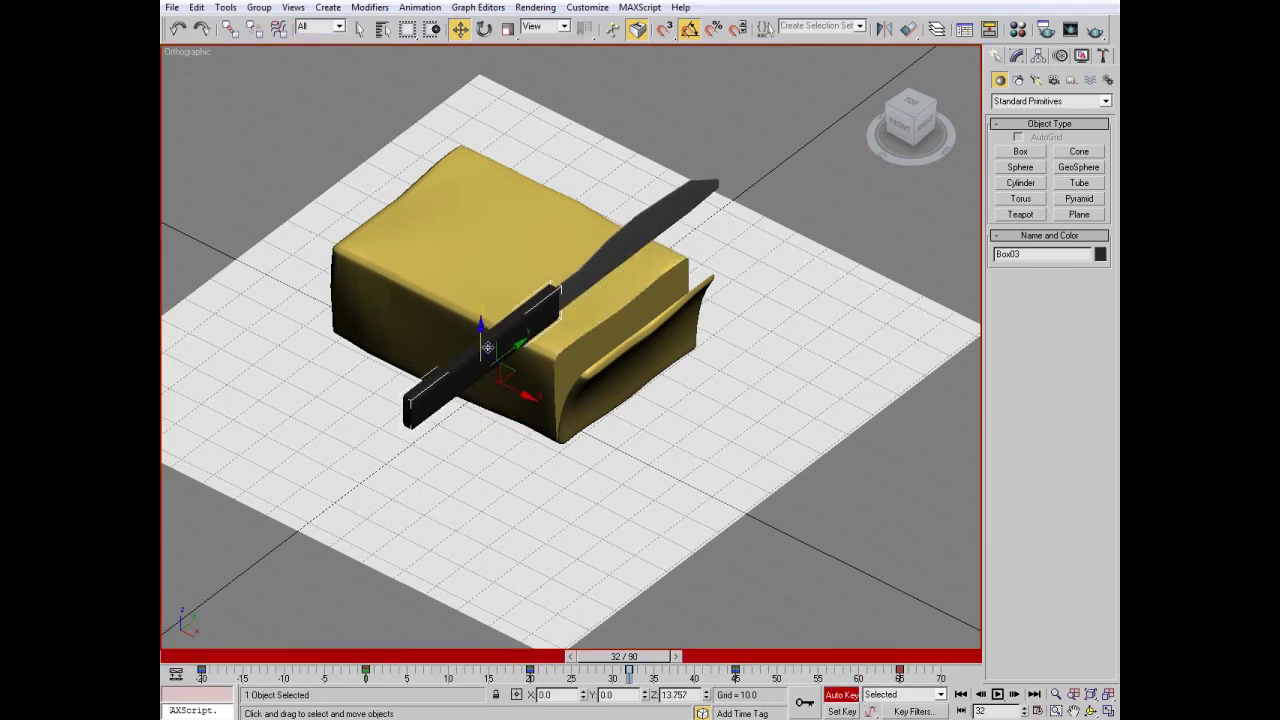
mouse_move(628, 656)
left_mouse_down()
mouse_move(489, 656)
mouse_move(908, 656)
left_mouse_up()
left_click(841, 694)
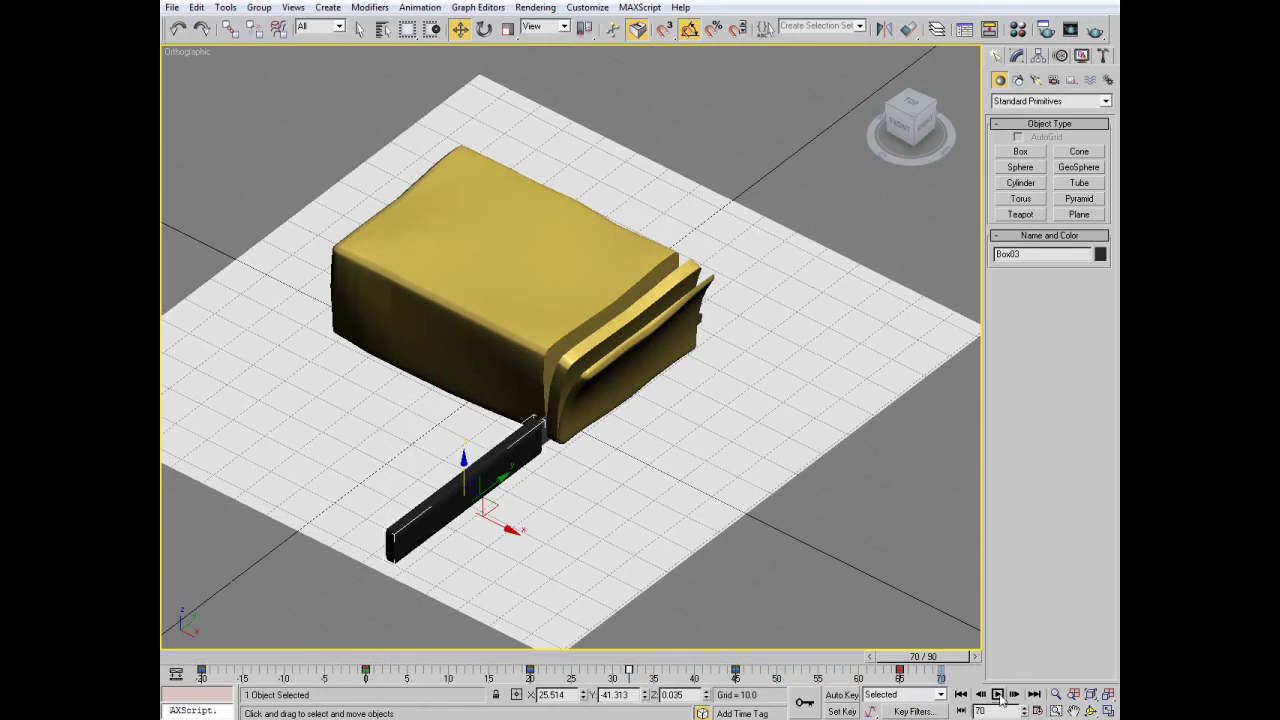
left_click(997, 694)
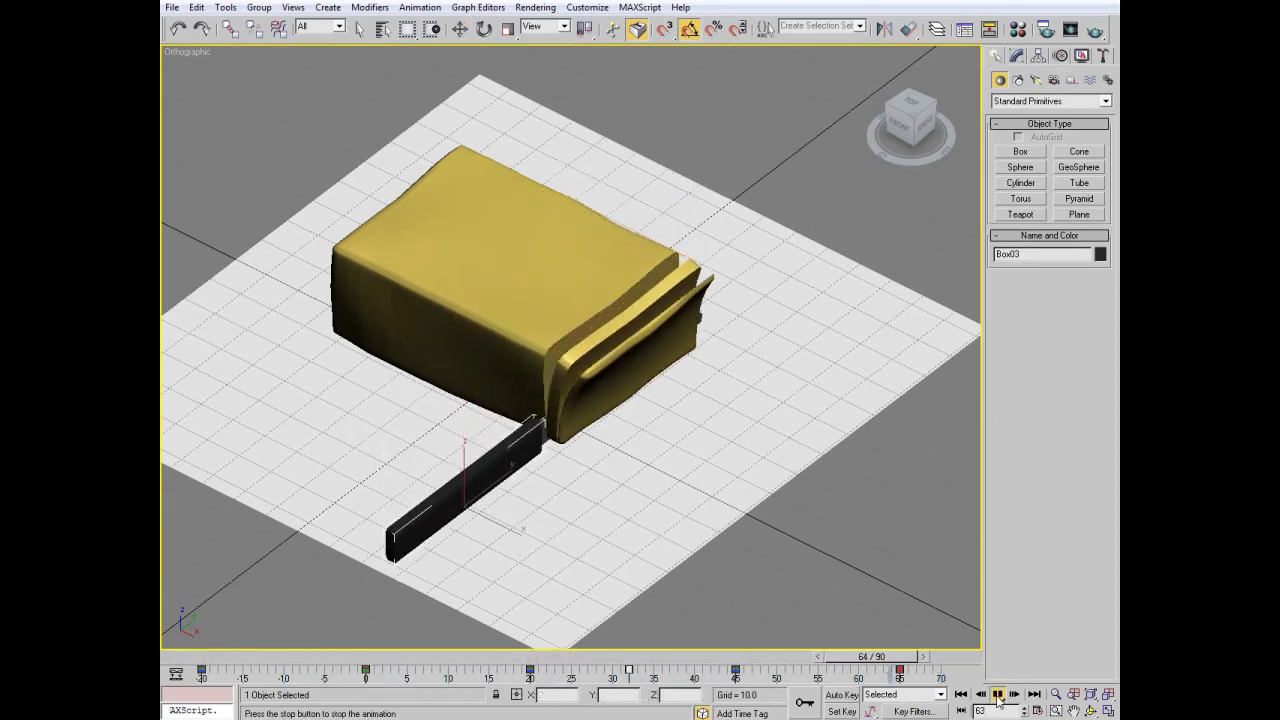
key("/")
- Select the butter block, frame it, and open the Mini Curve Editor
left_click(500, 260)
key("w")
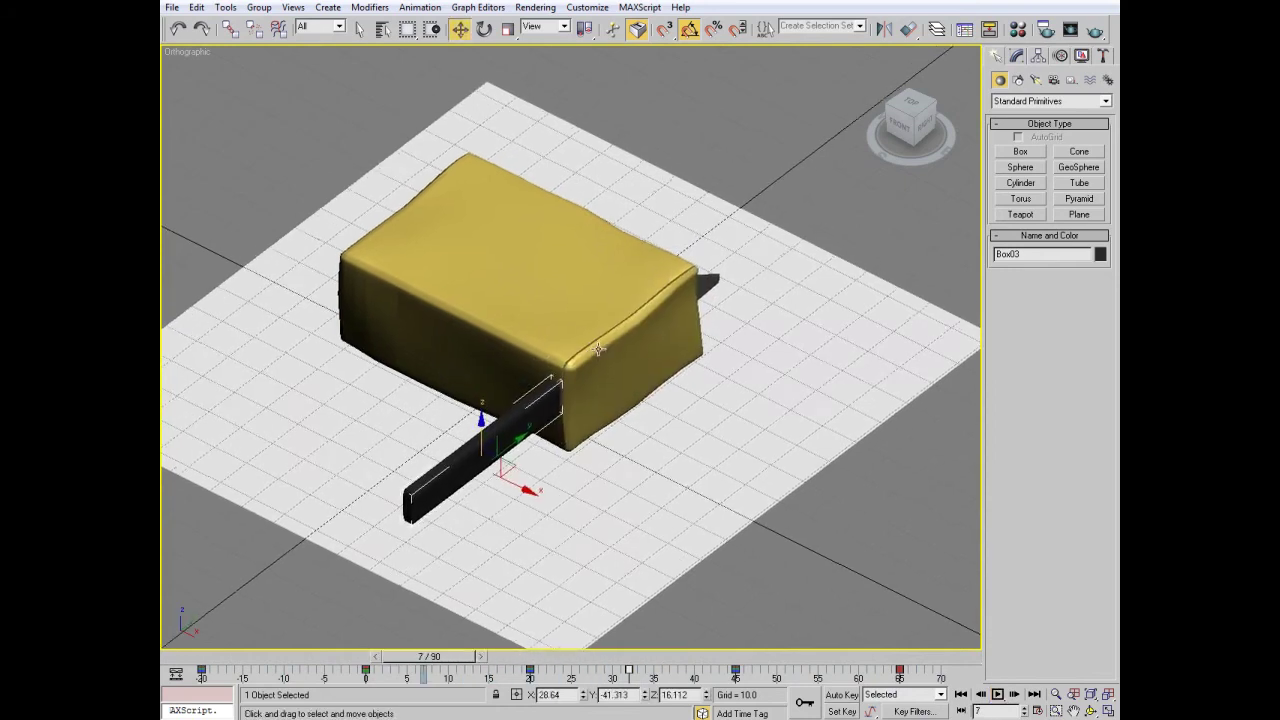
scroll(345, 578, "up", 5)
left_click(176, 678)
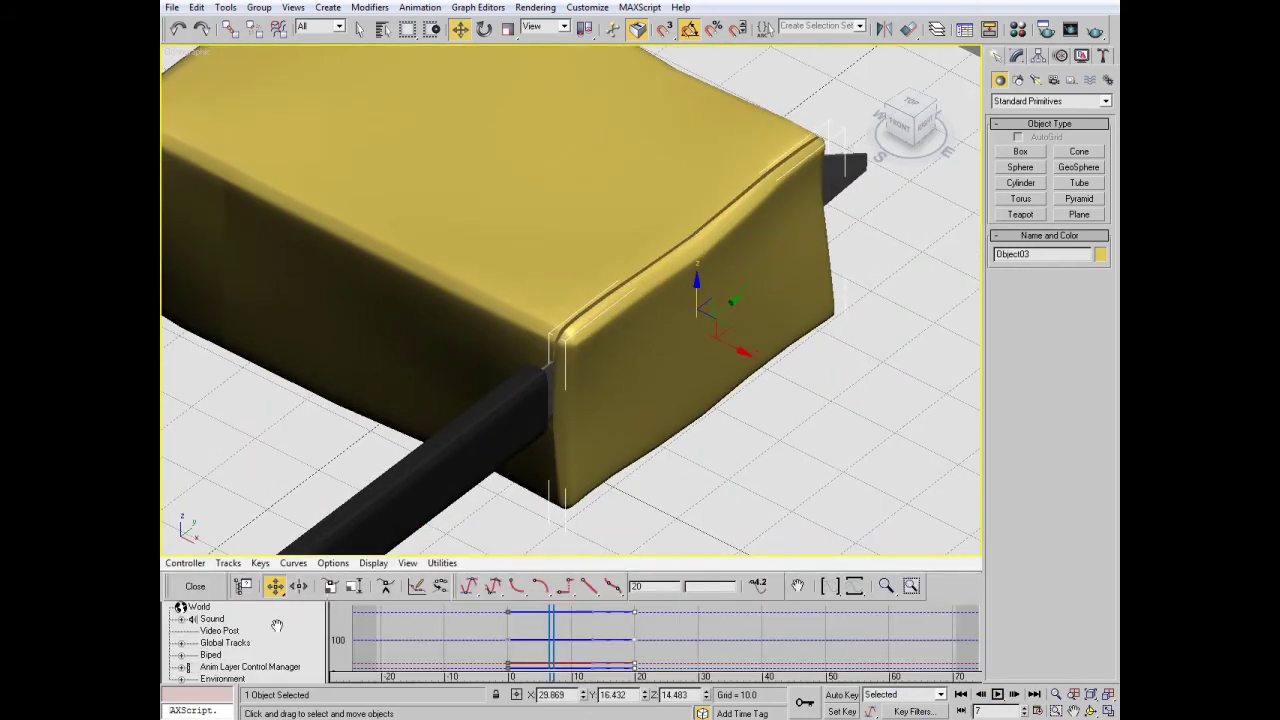
- Make the Bend gizmo's Z Position curve linear, then select slice Object04
left_click(224, 632)
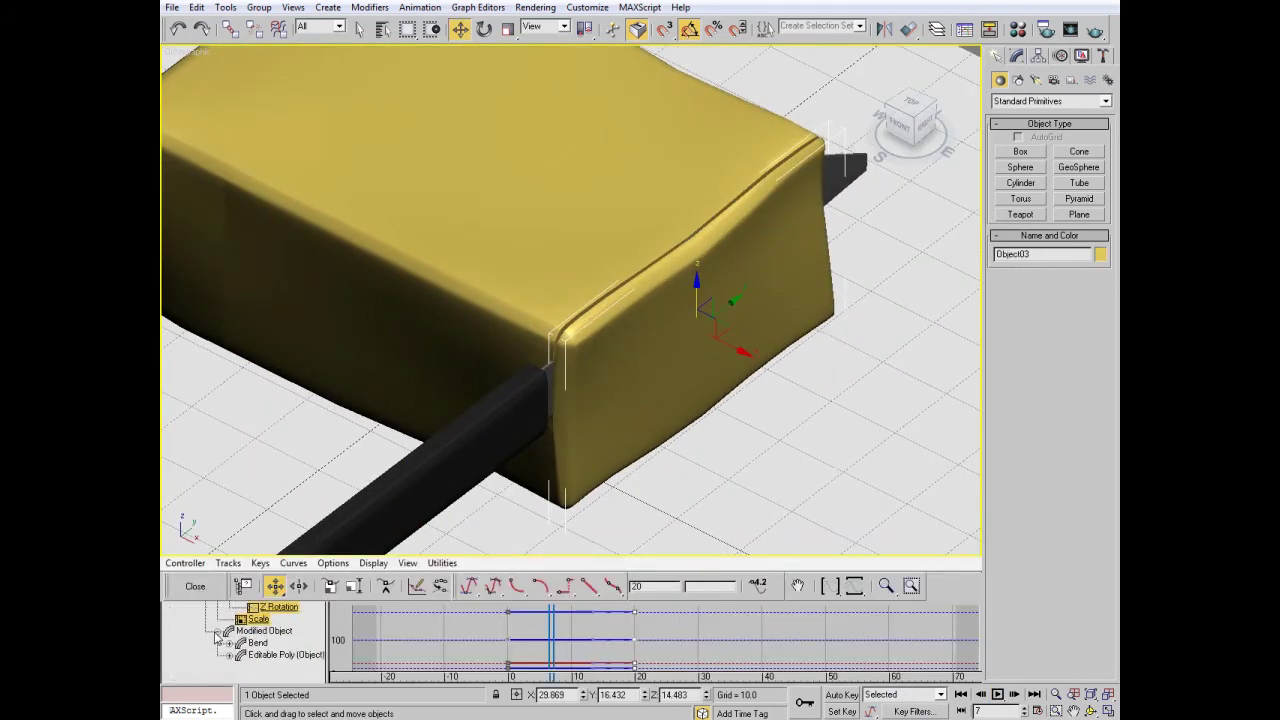
left_click(233, 643)
left_click(247, 619)
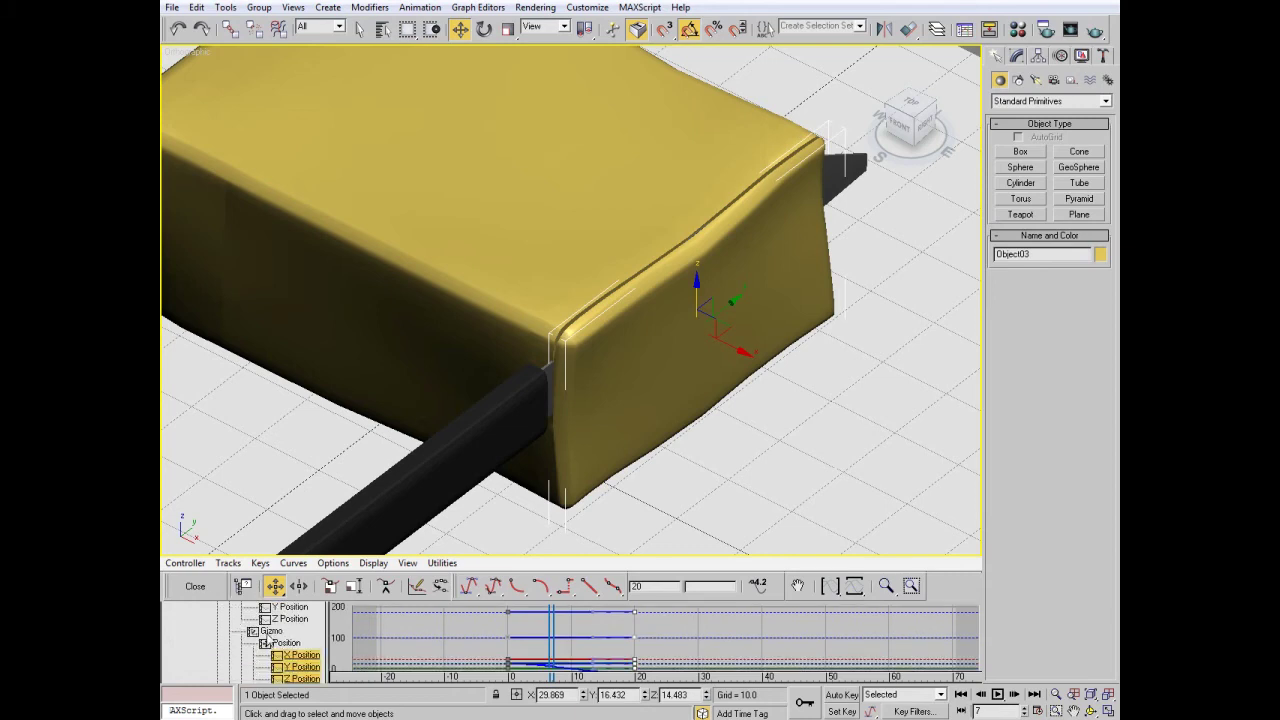
left_click(285, 642)
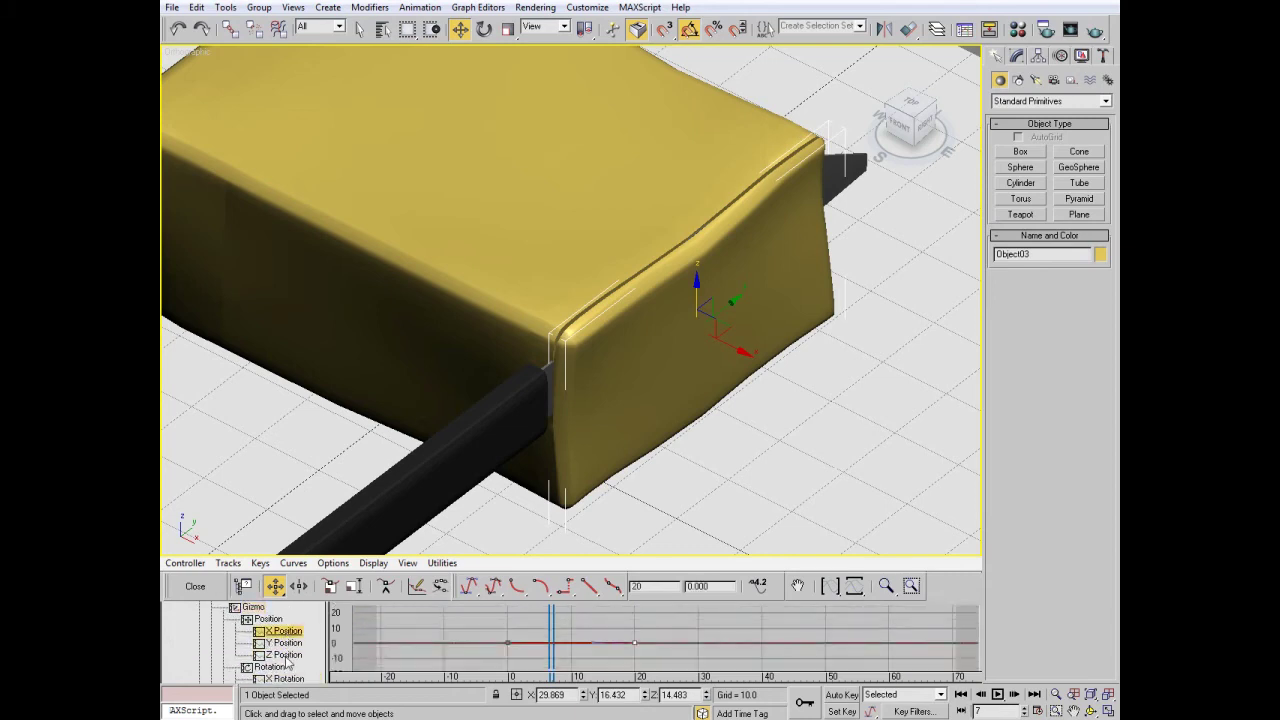
left_click(285, 655)
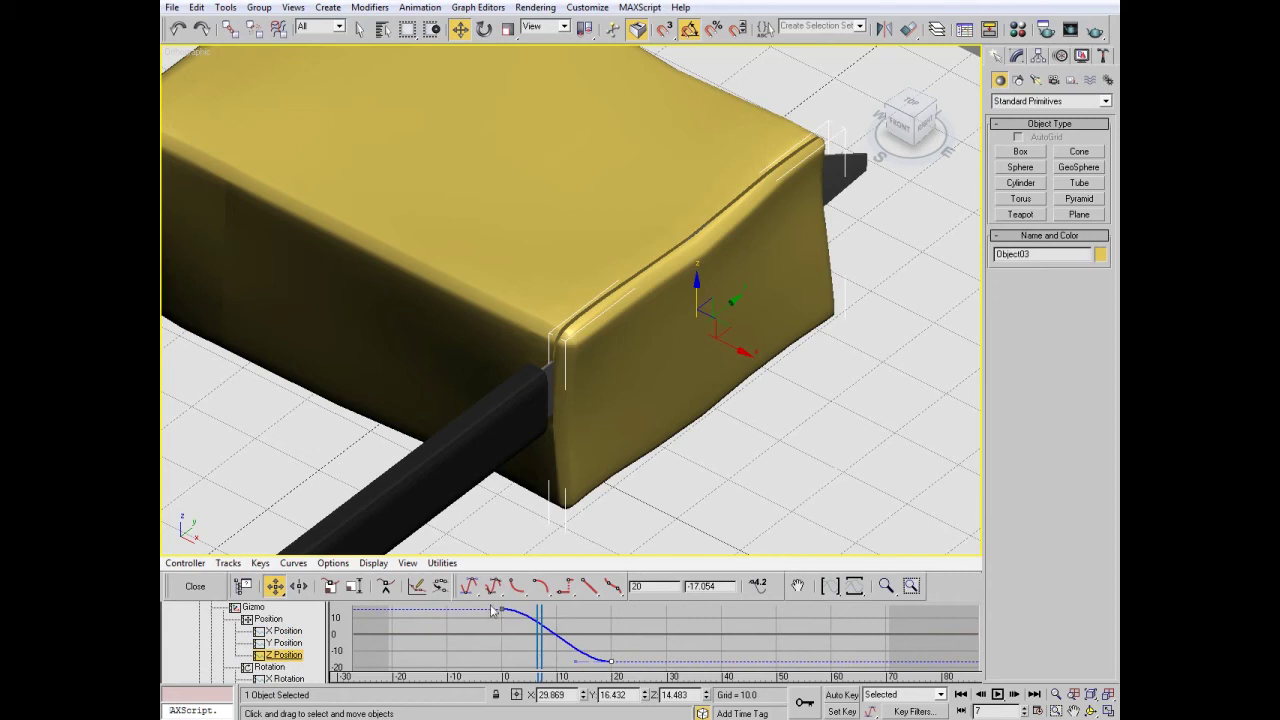
left_click(589, 591)
middle_click_drag(538, 456, 591, 306)
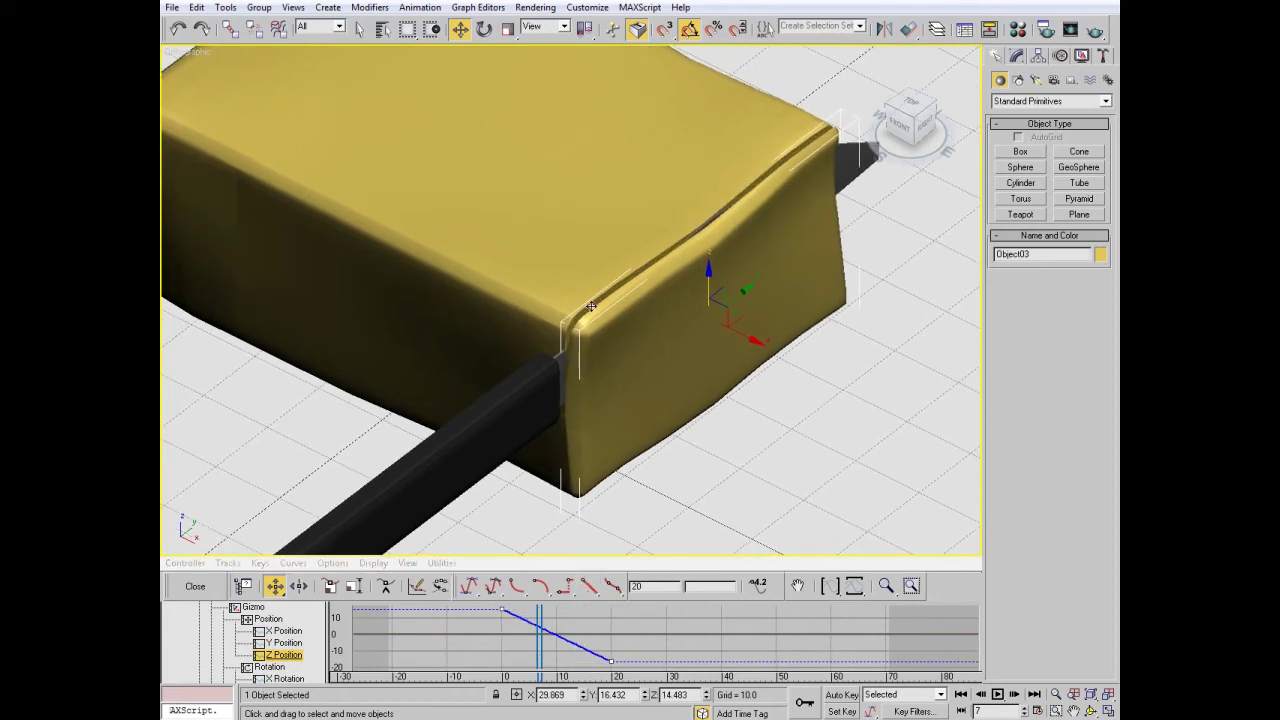
left_click(607, 405)
- Show only Object04's Bend gizmo Z Position curve in the track list
scroll(748, 334, "down", 3)
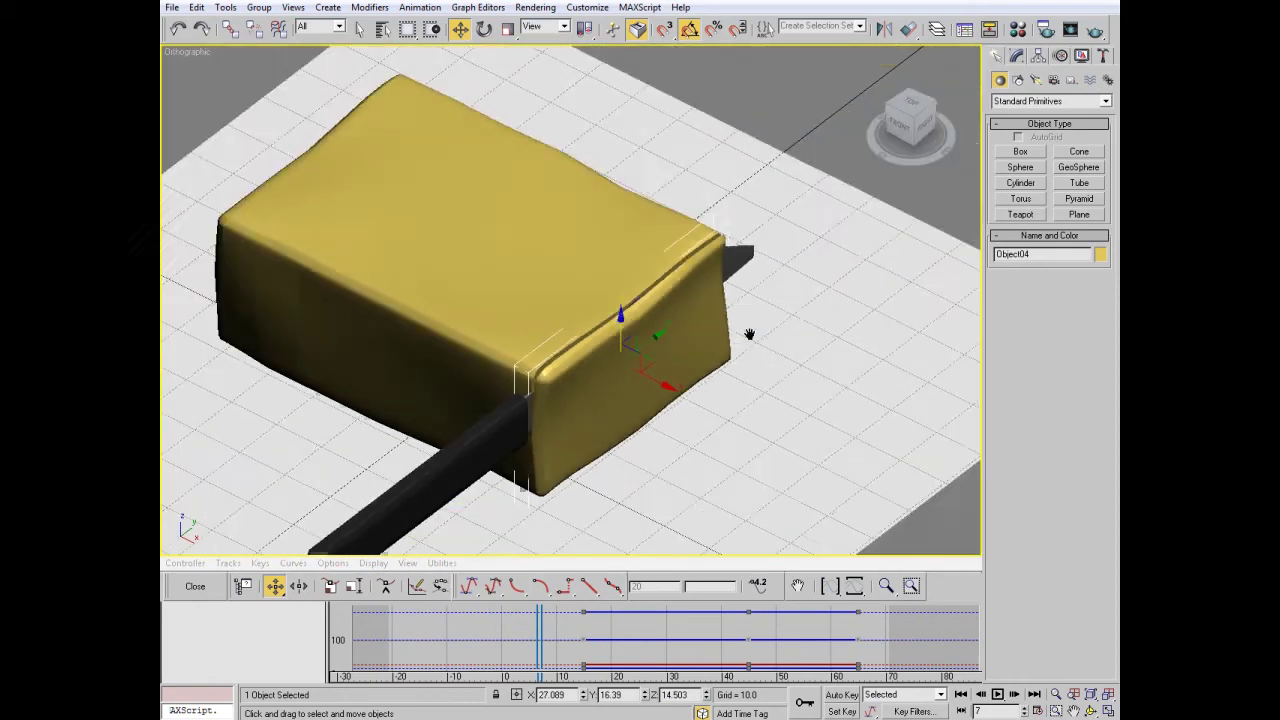
scroll(600, 333, "down", 3)
scroll(228, 632, "down", 3)
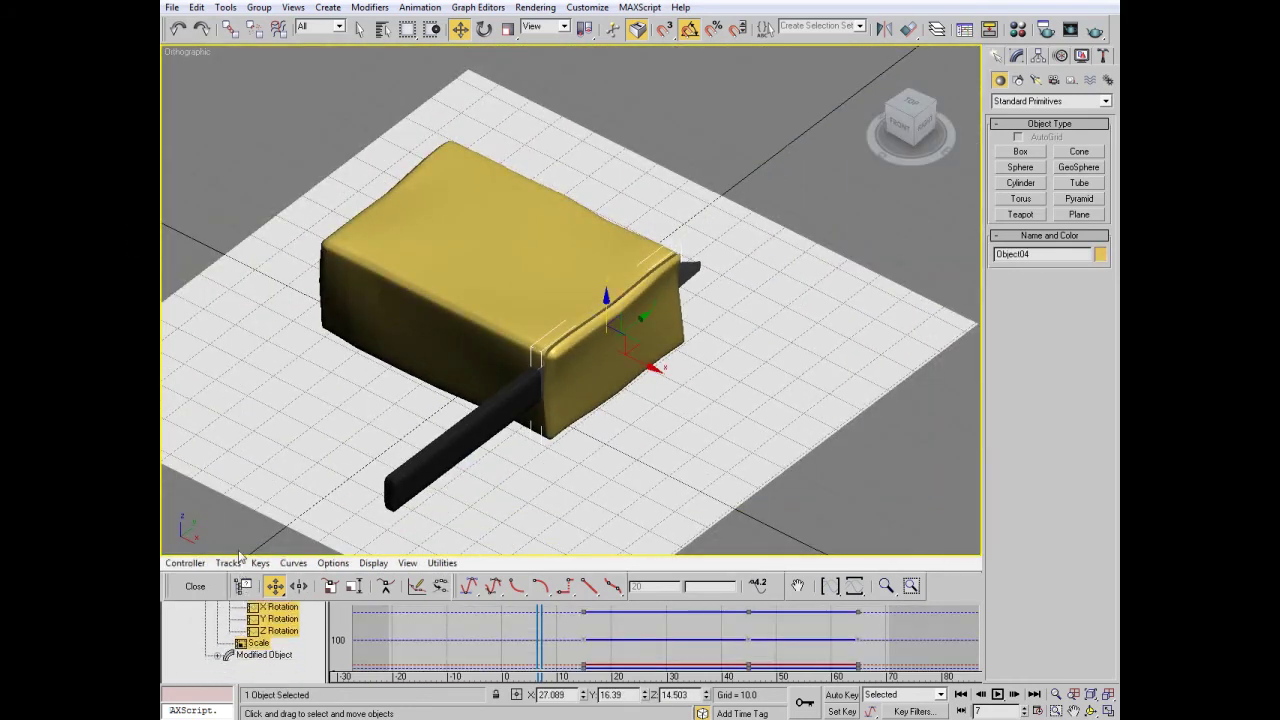
scroll(240, 620, "down", 3)
left_click(229, 609)
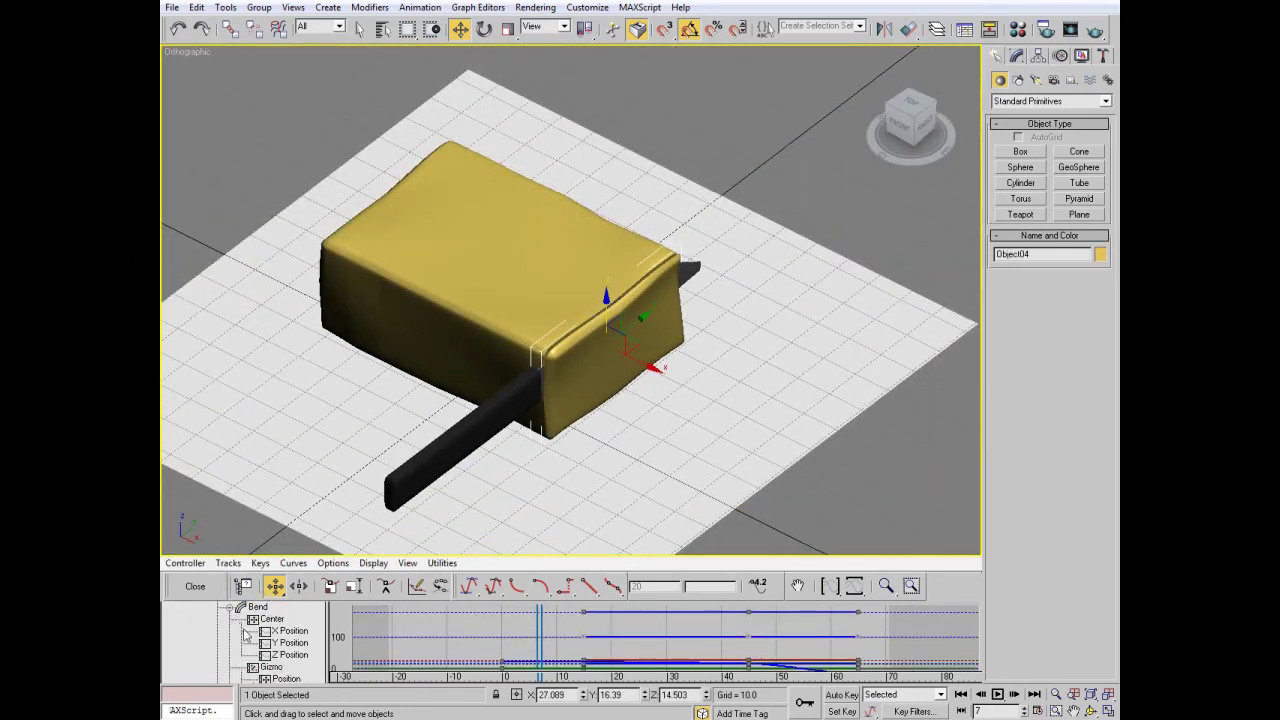
left_click(252, 667)
left_click(297, 654)
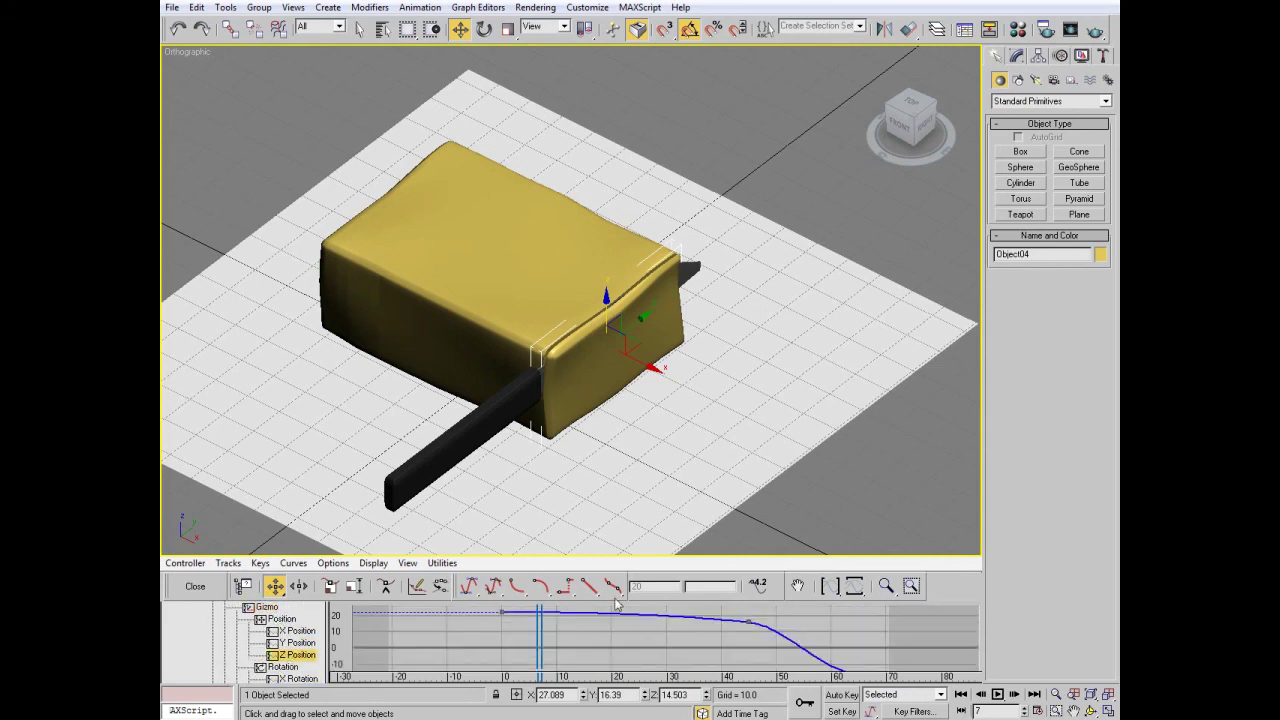
- Delete the gizmo's frame-0 Z Position key and select the knife (Box03)
left_click_drag(490, 630, 707, 643)
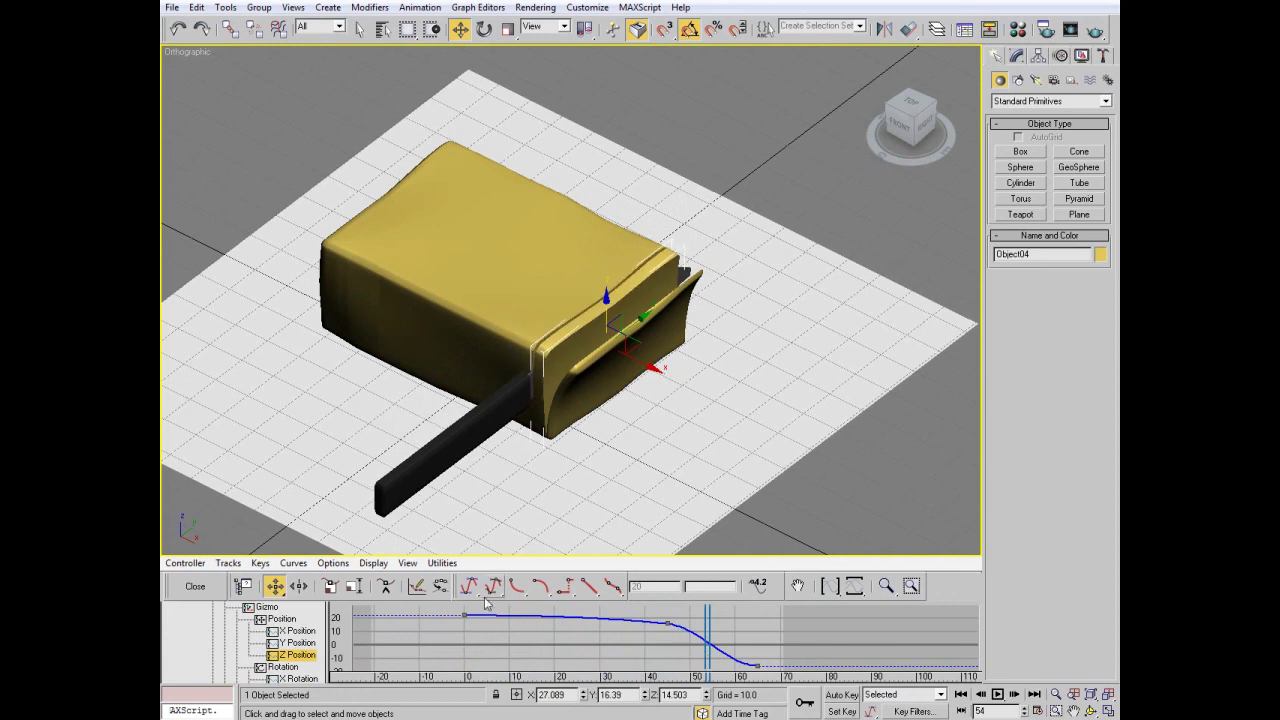
key("Delete")
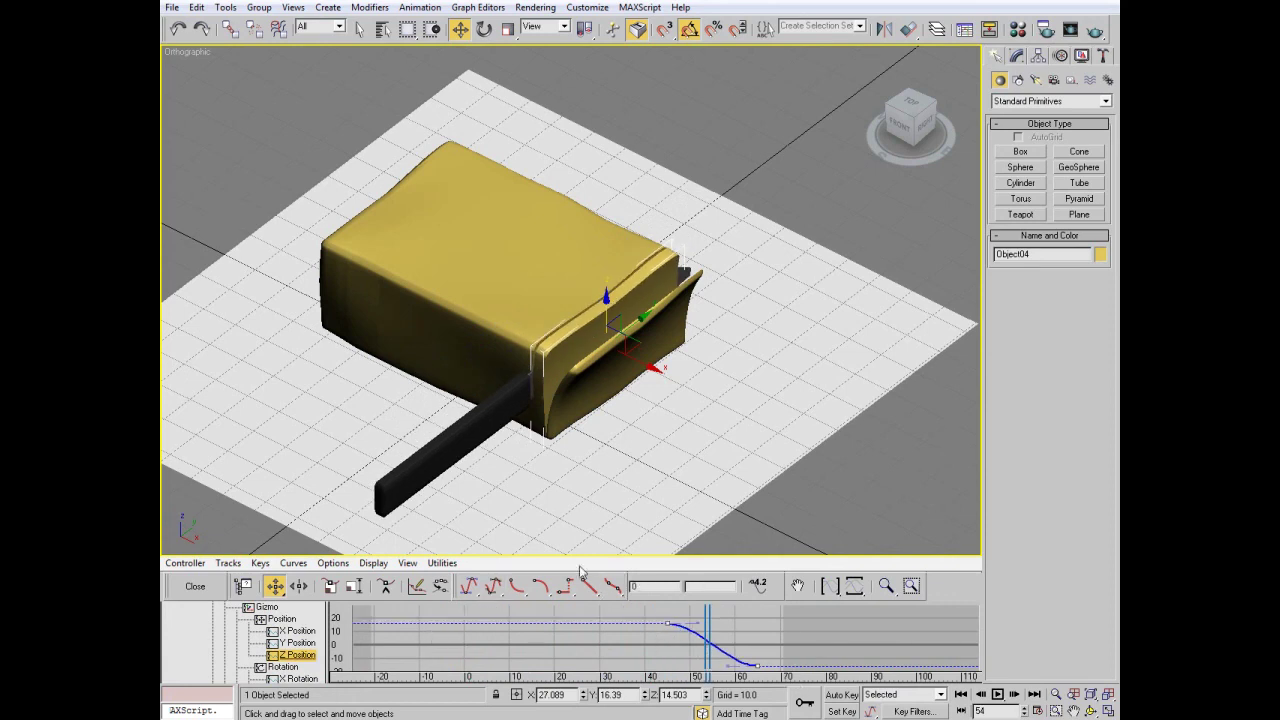
left_click(488, 416)
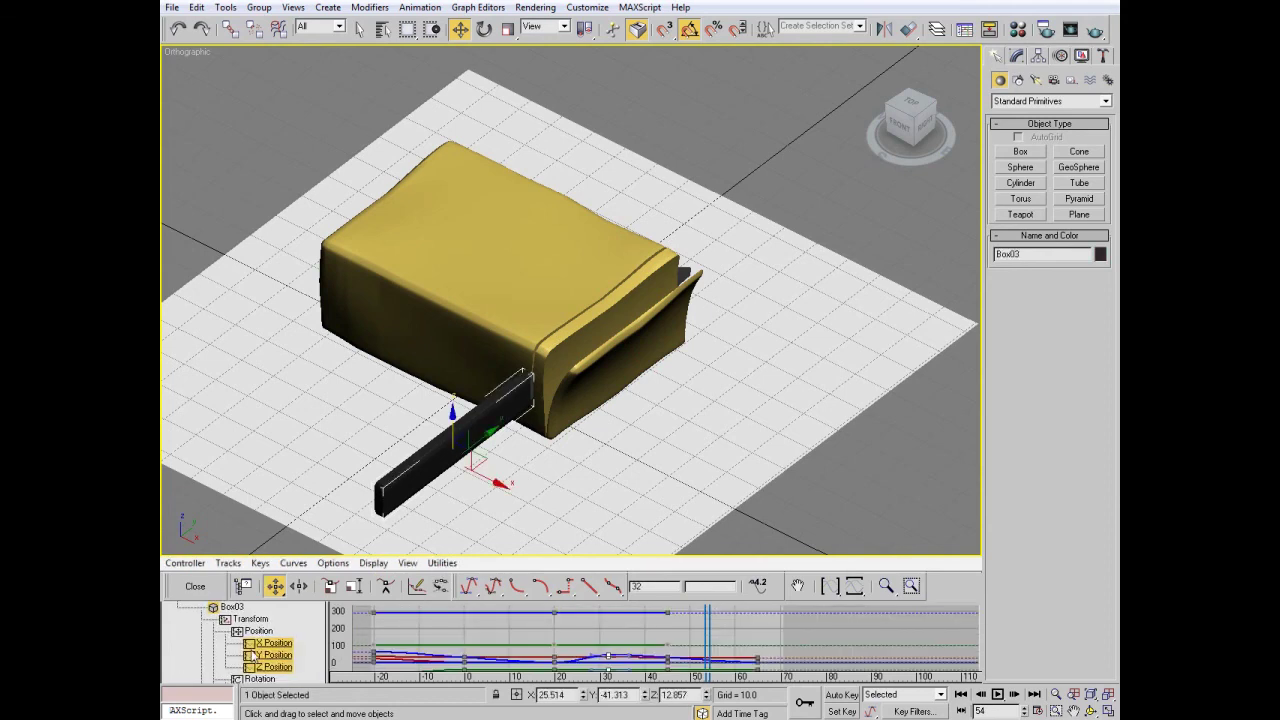
- Show the knife's Z Position curve and set its keys to linear tangents
left_click(268, 666)
scroll(589, 632, "down", 1)
scroll(589, 632, "down", 1)
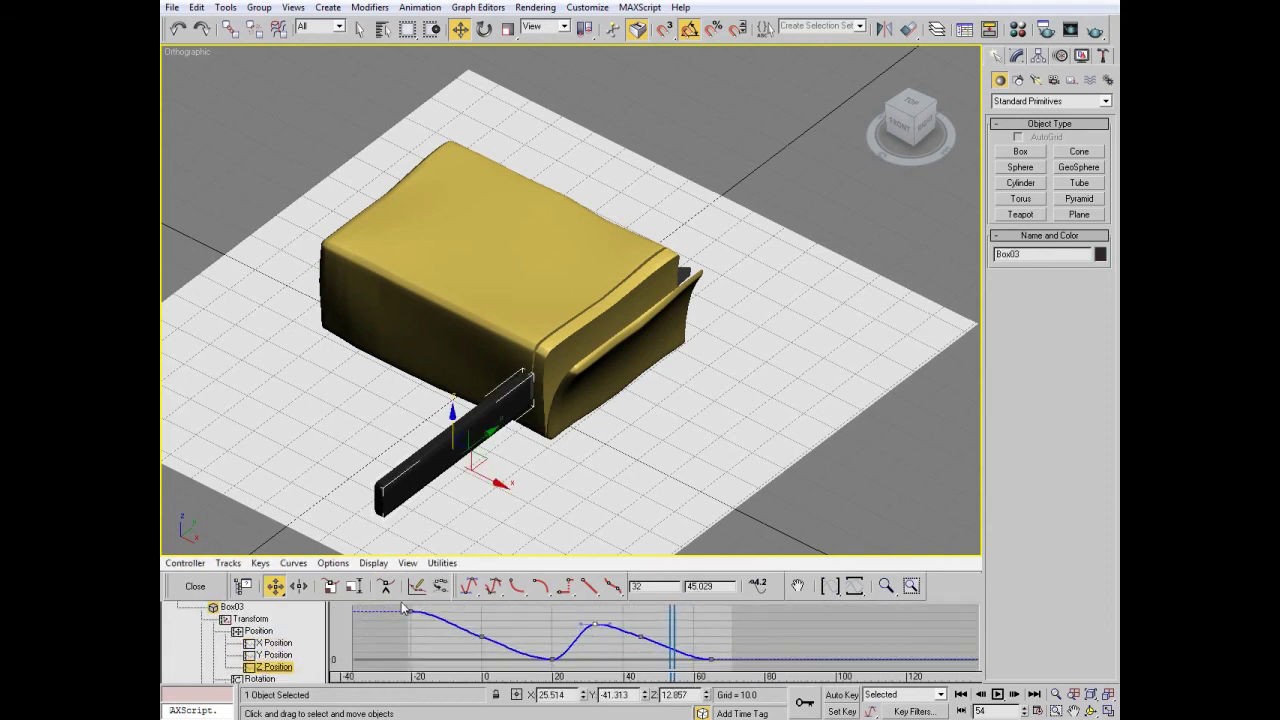
left_click(588, 586)
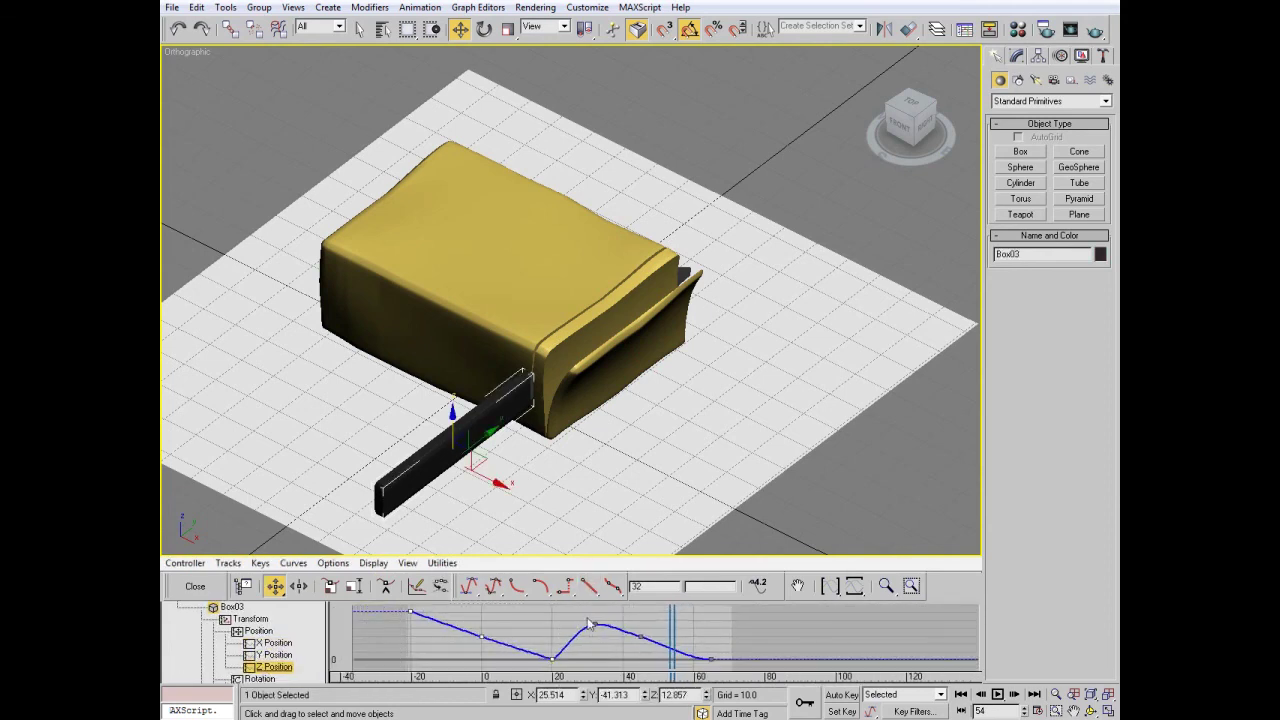
left_click(589, 590)
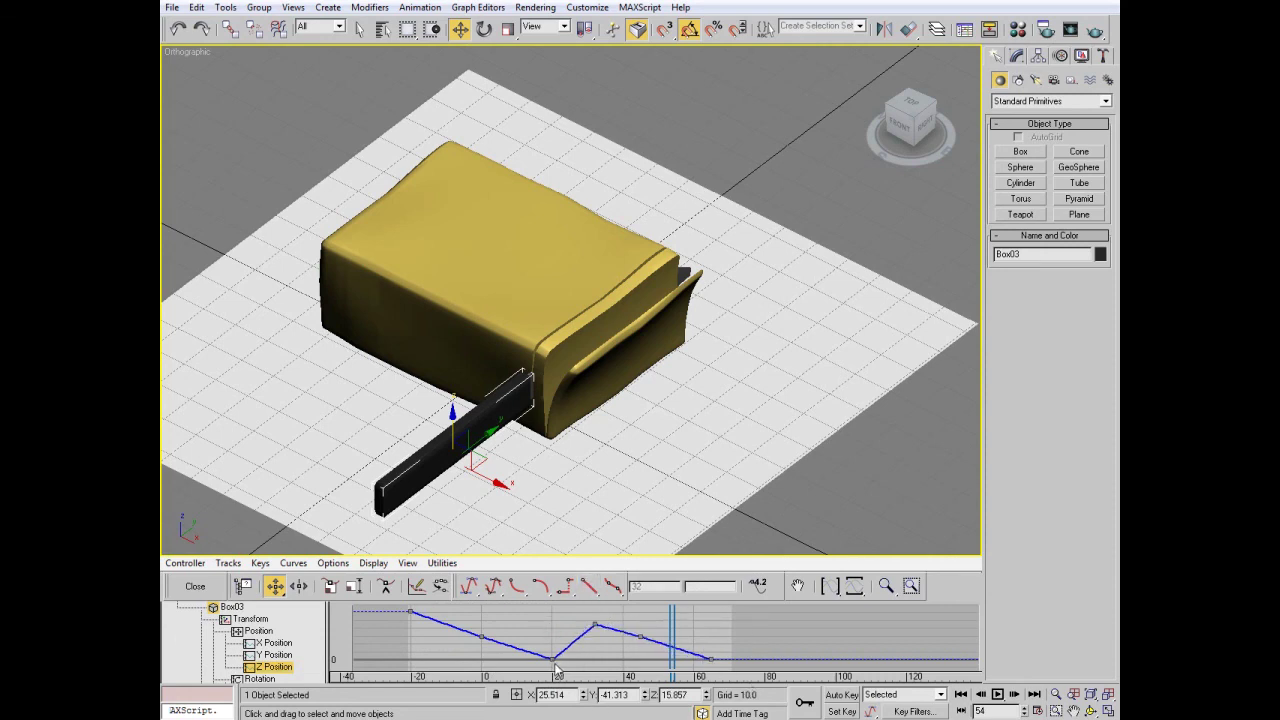
- Give the frame-20 key a smooth outgoing tangent
left_click(552, 660)
right_click(552, 660)
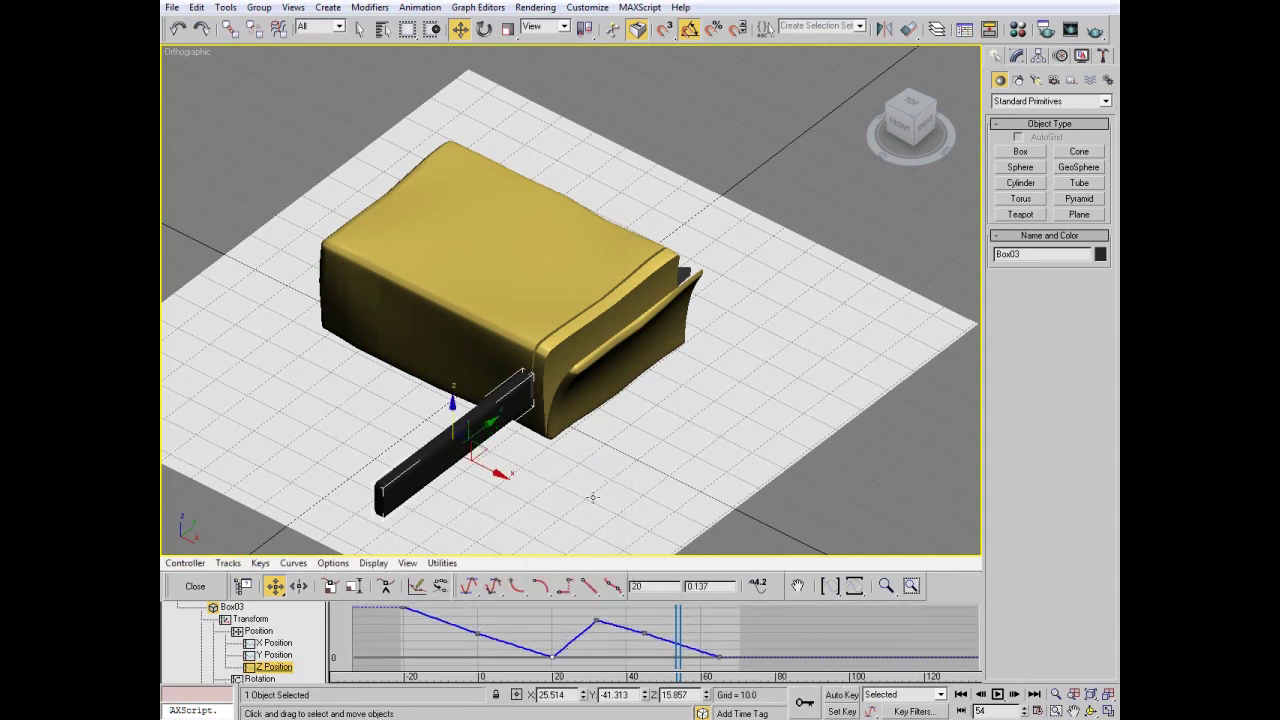
right_click(555, 656)
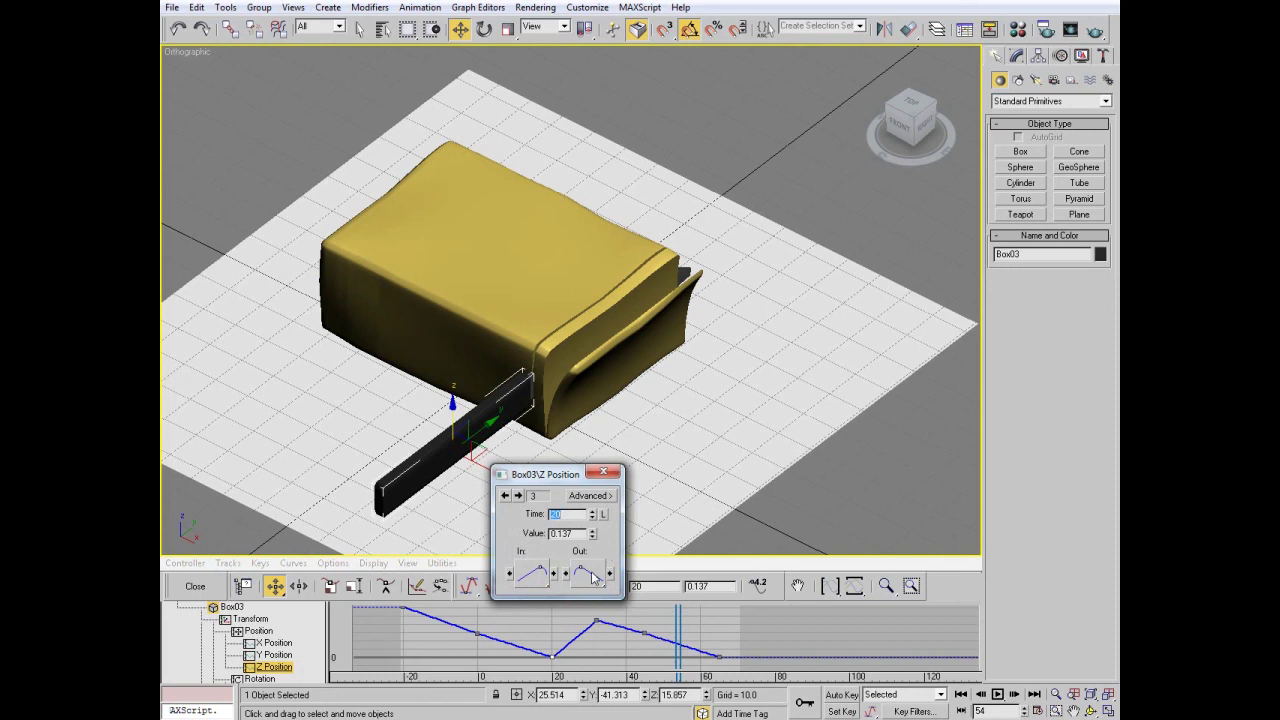
left_click_drag(594, 578, 594, 578)
left_click(594, 630)
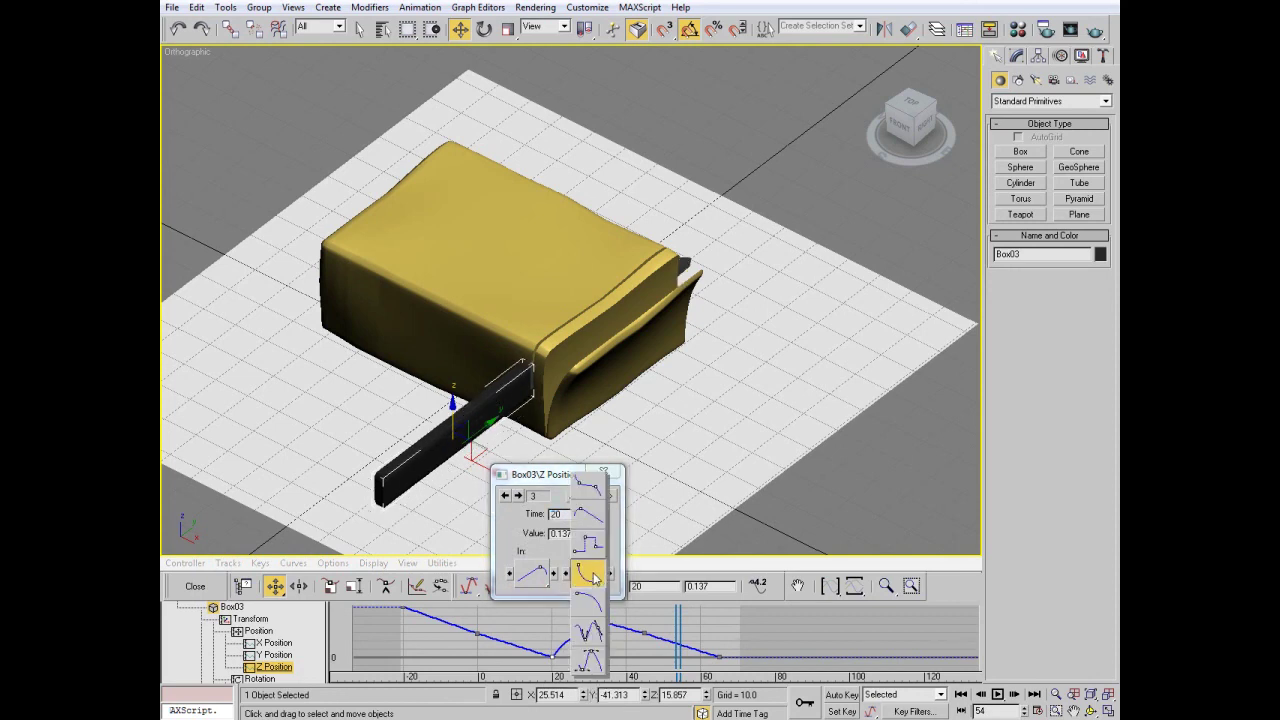
left_click(592, 596)
- Give the frame-32 key a smooth incoming tangent and scrub to preview the knife
left_click(603, 471)
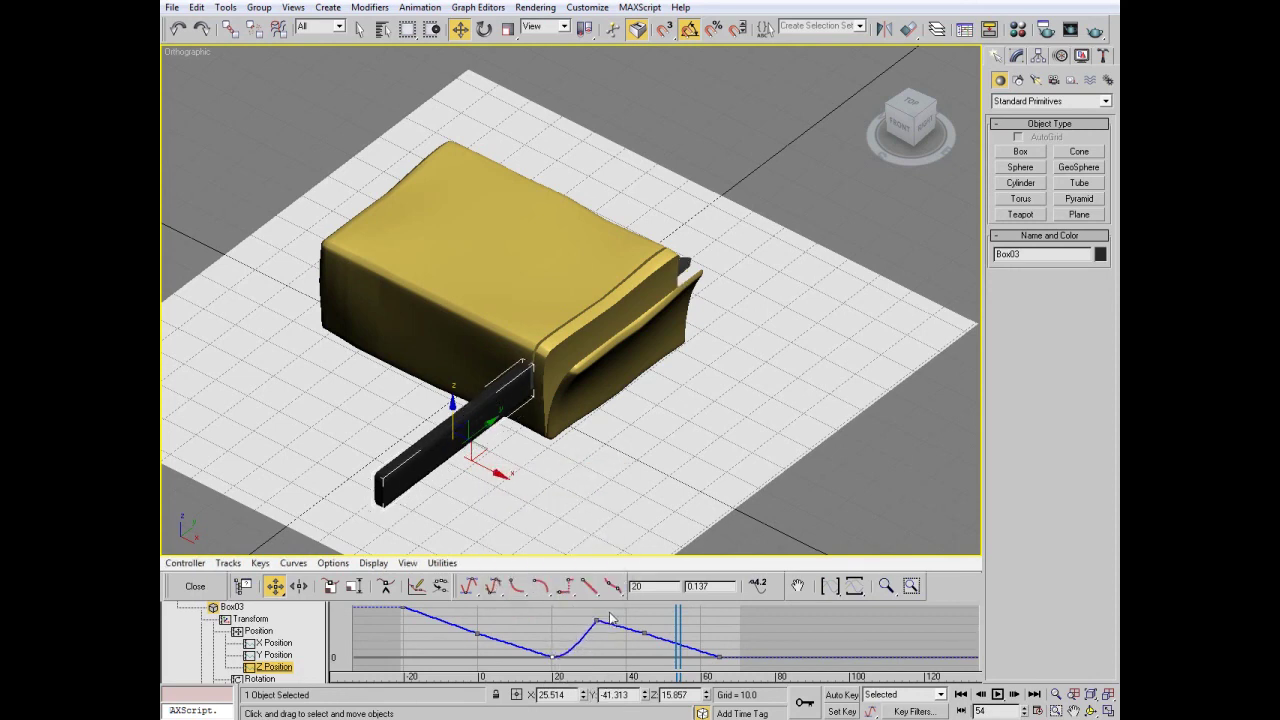
right_click(598, 622)
left_click_drag(575, 573, 578, 588)
left_click_drag(581, 655, 582, 658)
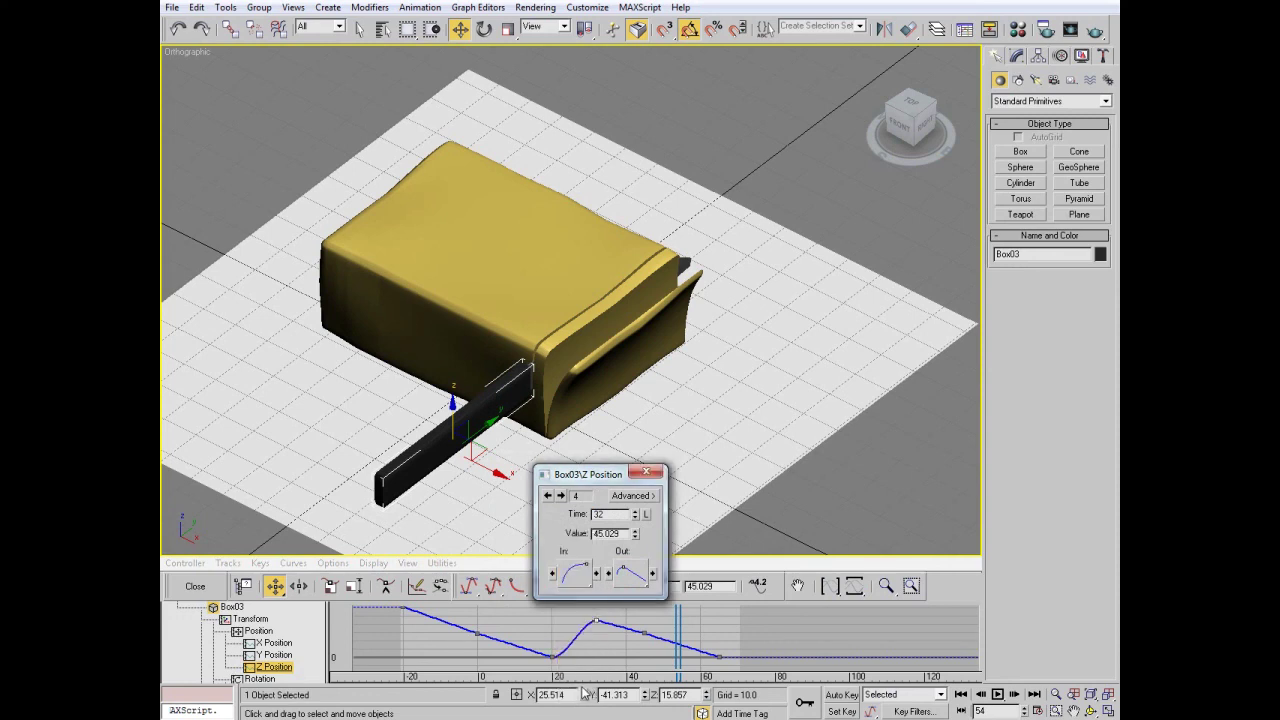
left_click(646, 472)
mouse_move(680, 668)
left_mouse_down()
mouse_move(513, 668)
mouse_move(708, 678)
mouse_move(400, 676)
left_mouse_up()
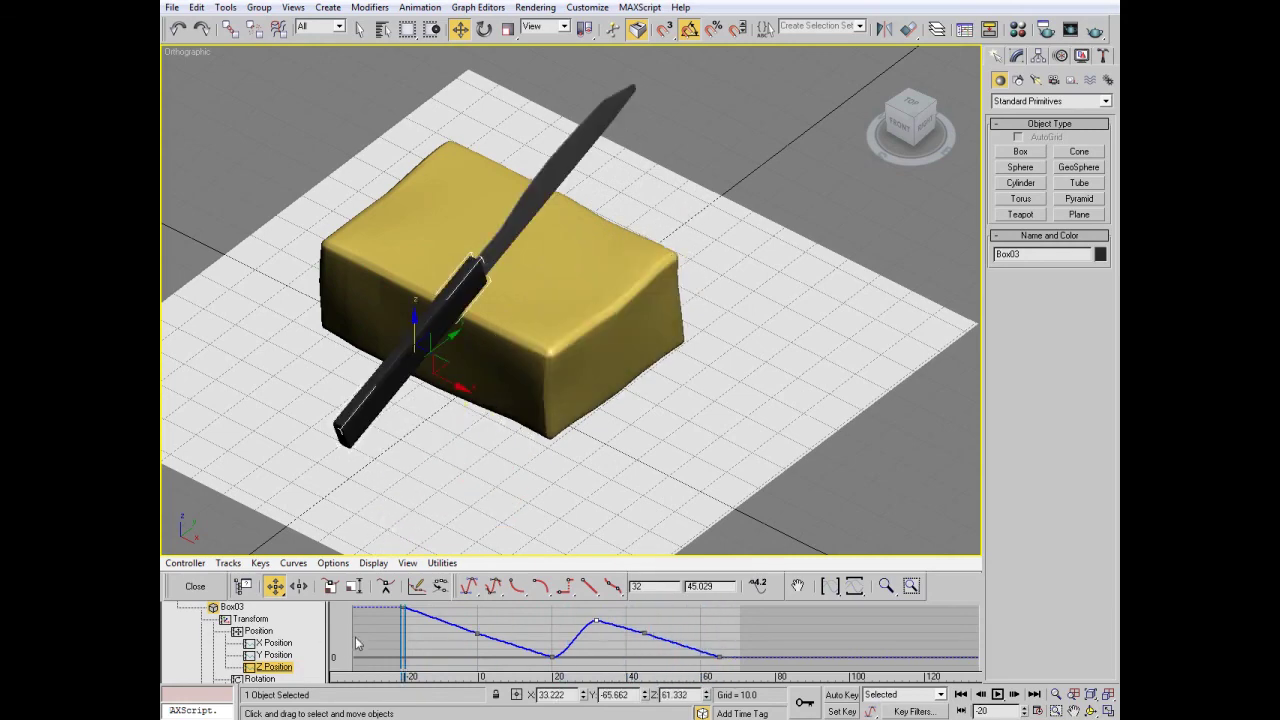
- Close the curve editor, deselect all, and play the knife-cutting animation
left_click(195, 586)
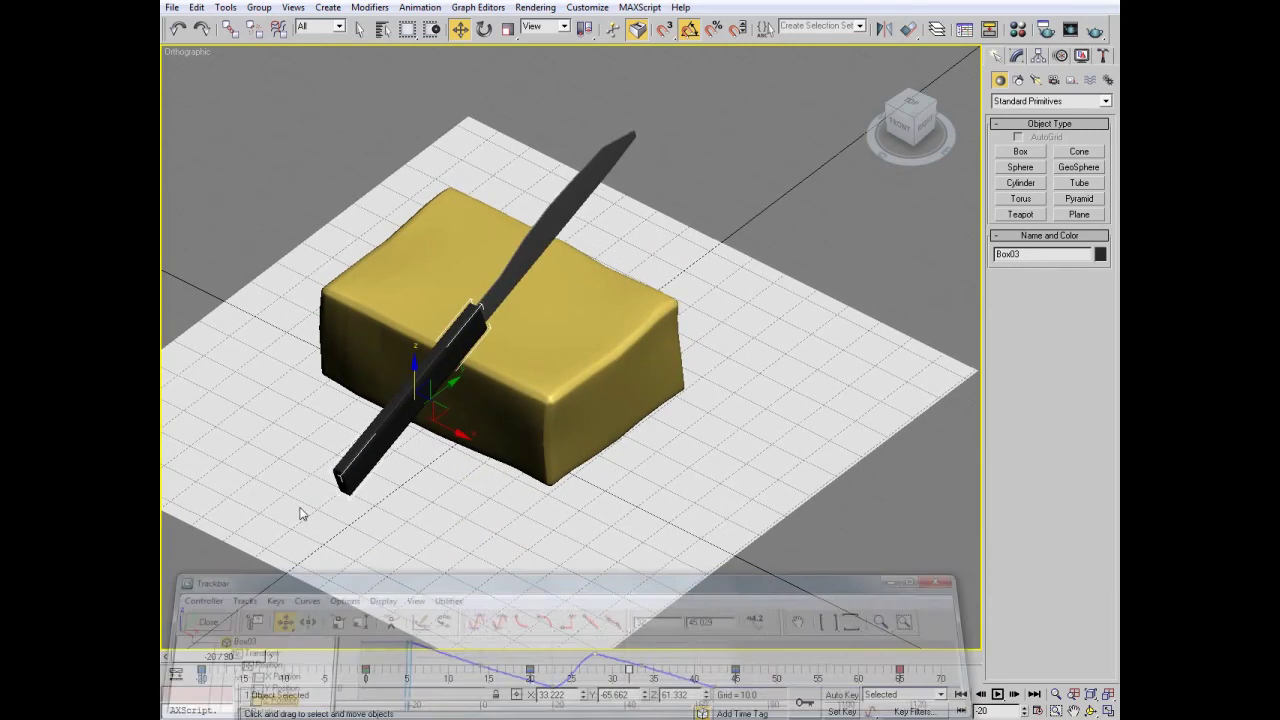
left_click(715, 177)
left_click(996, 694)
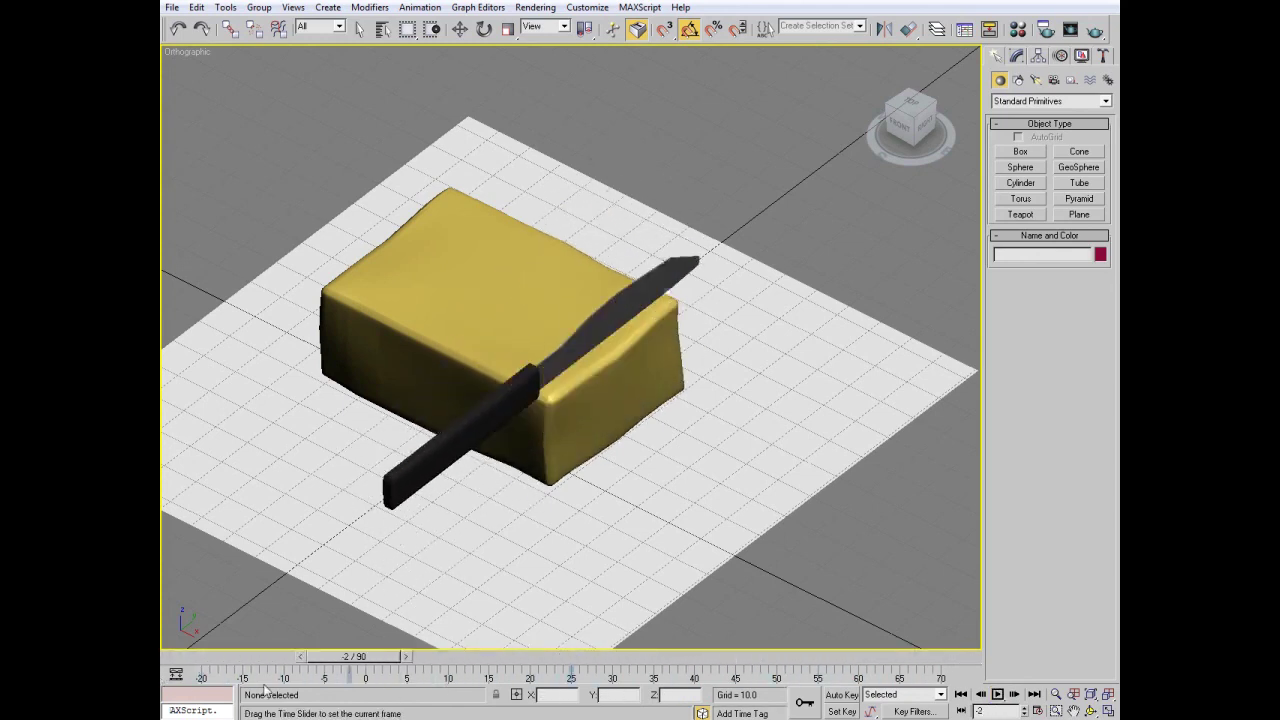
key("w")
- Select Plane01 and scale it up uniformly beneath the butter
scroll(766, 371, "down", 4)
left_click(657, 402)
key("r")
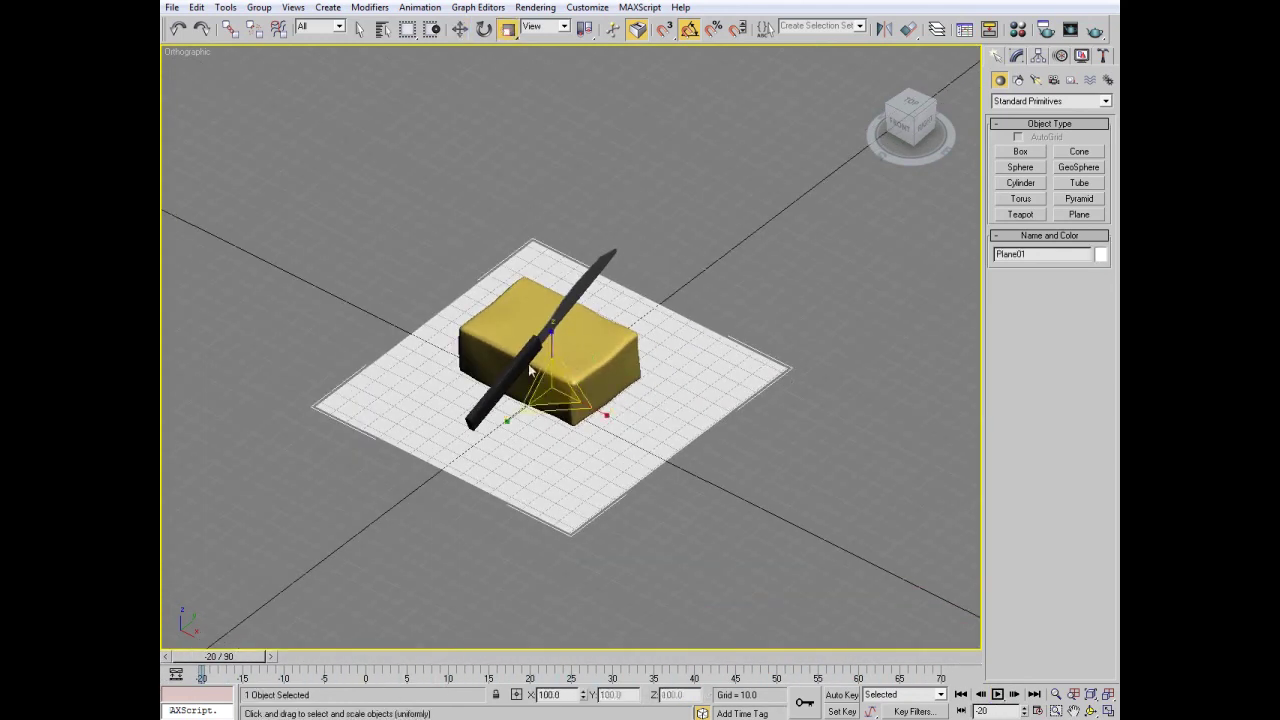
left_click_drag(570, 415, 556, 432)
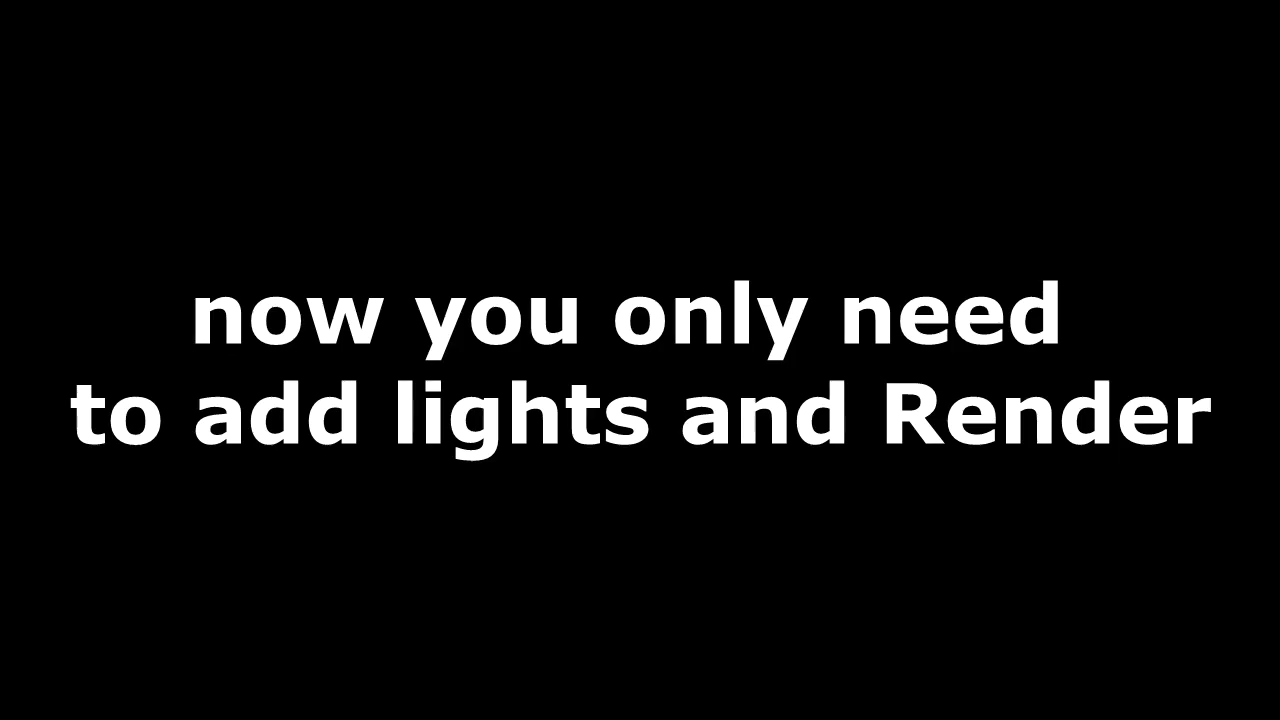